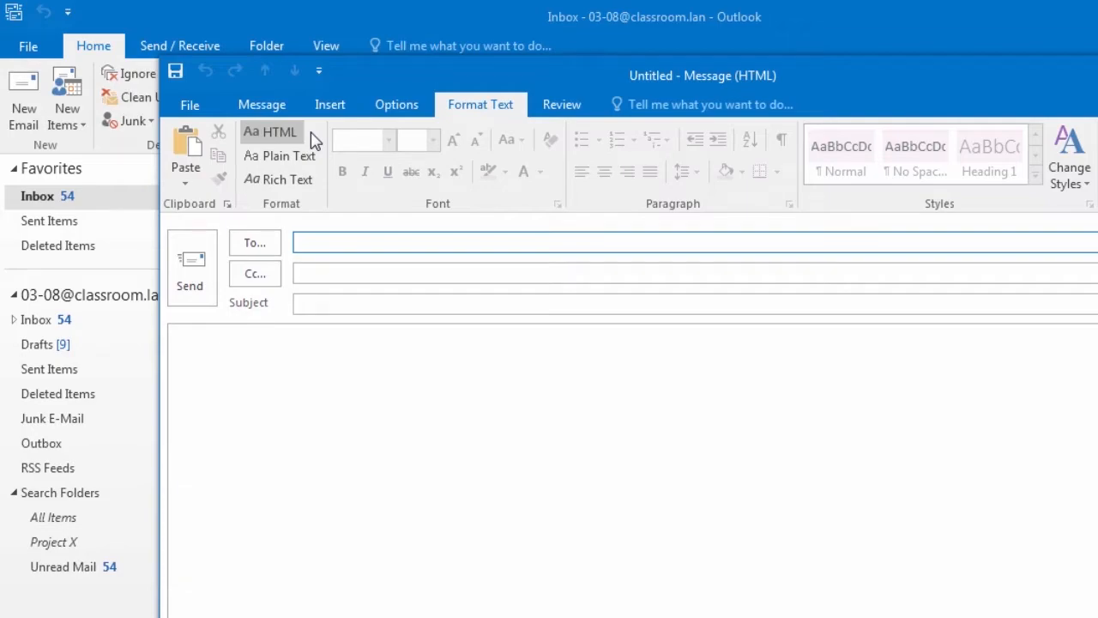
Step: Switch the blank message to Plain Text, HTML, Rich Text, then back to HTML
left_click(304, 160)
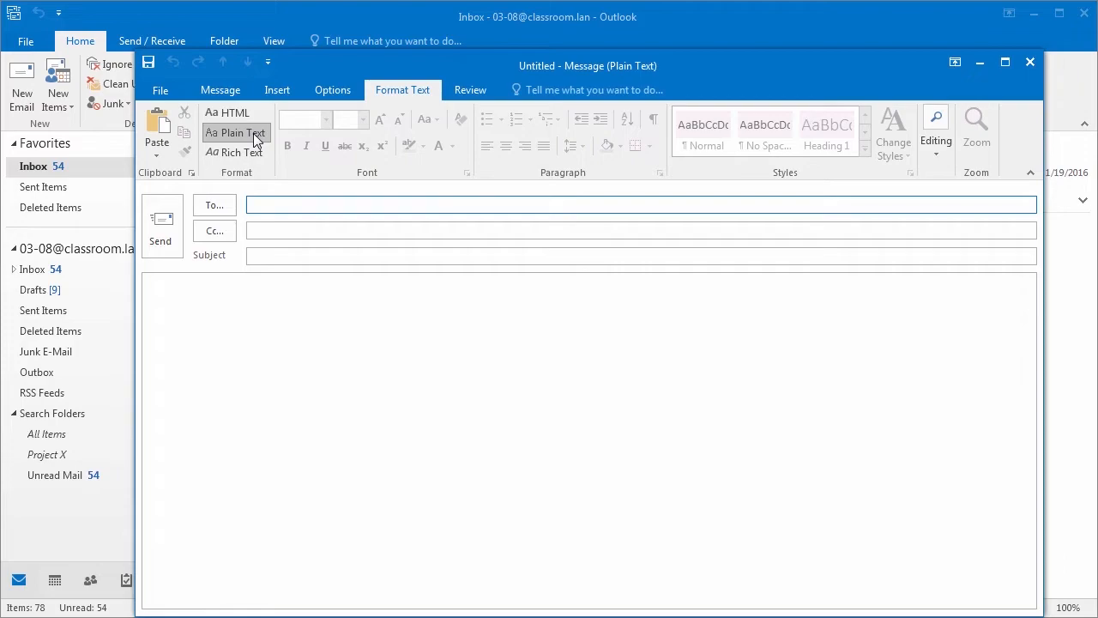
left_click(246, 112)
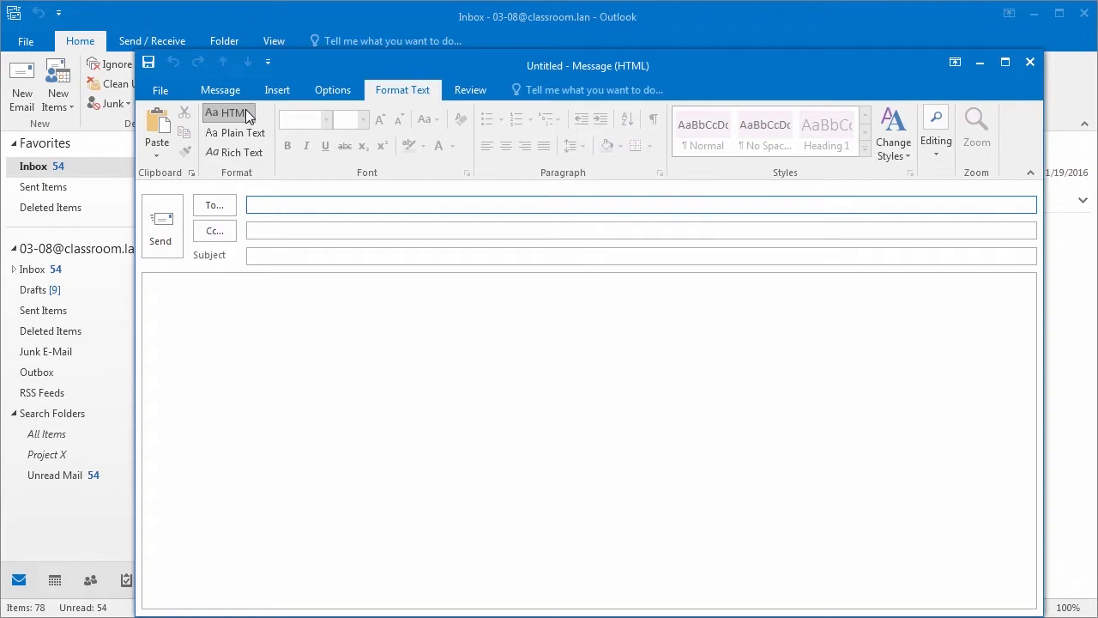
left_click(241, 153)
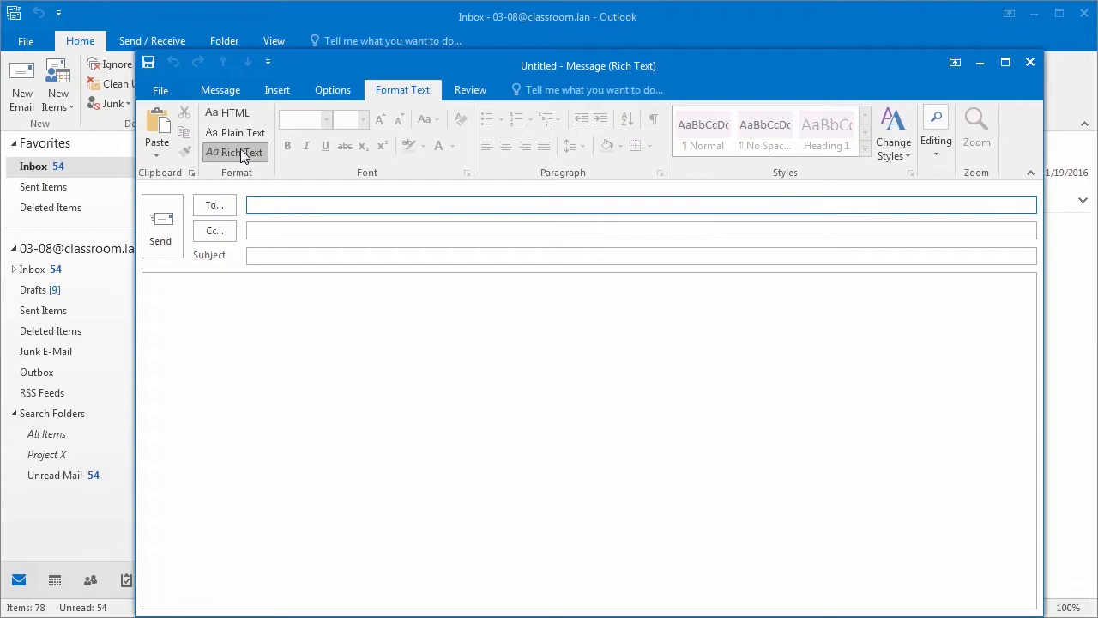
left_click(241, 112)
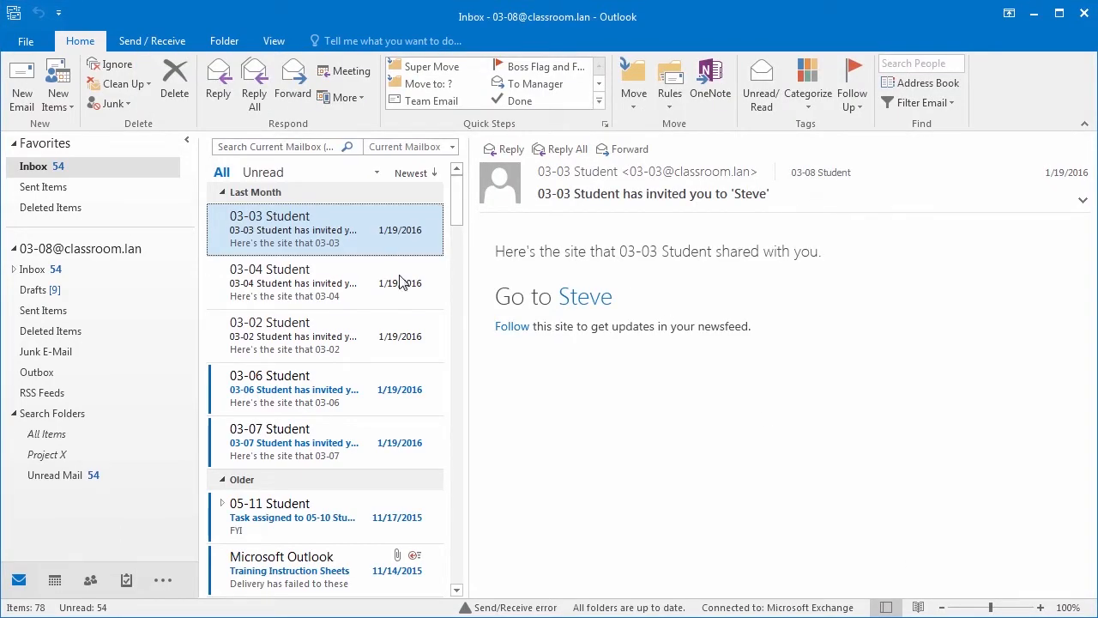
left_click(30, 42)
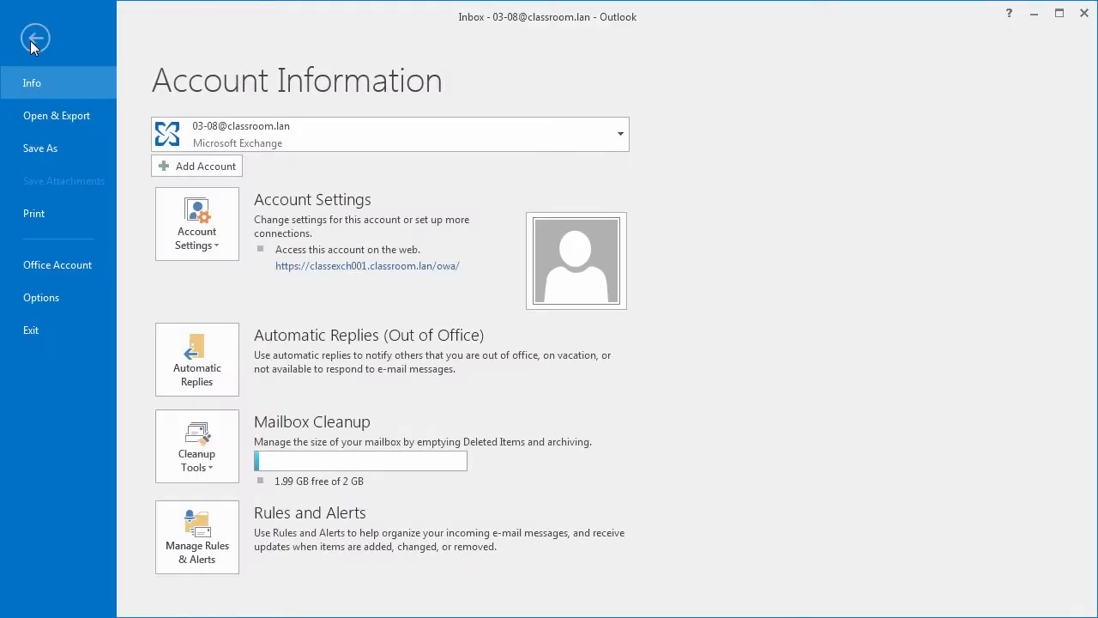
left_click(61, 297)
left_click(234, 89)
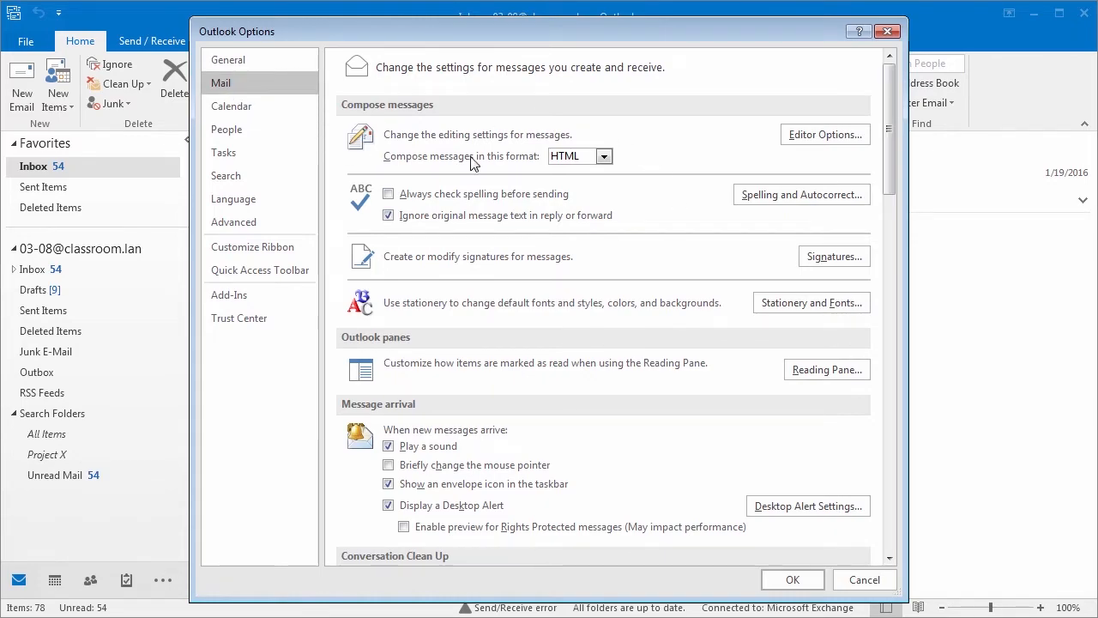
left_click(604, 158)
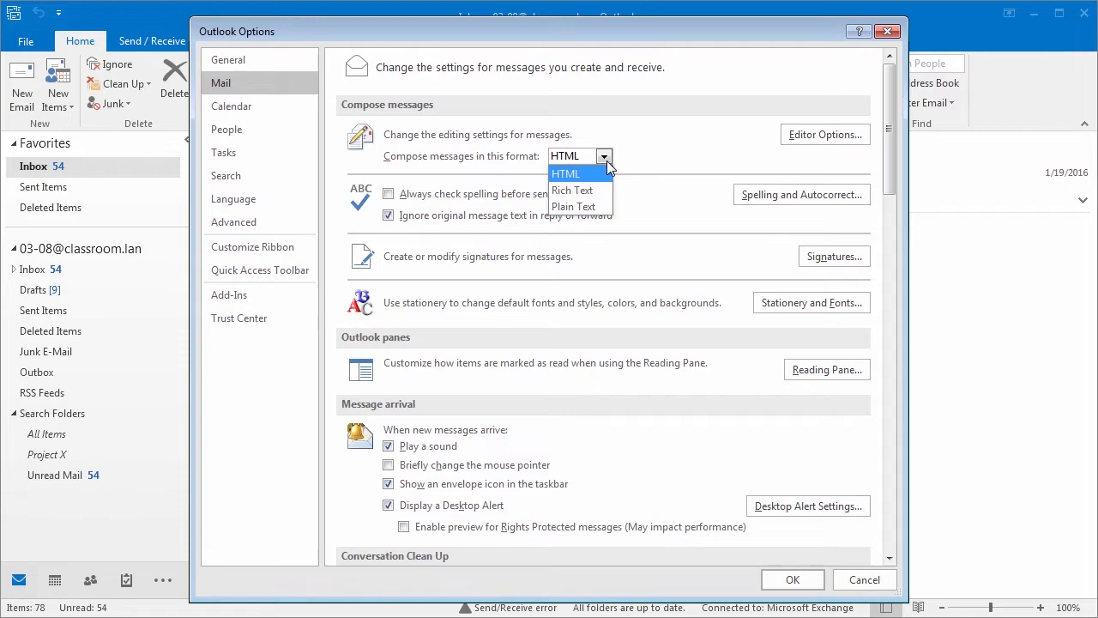
left_click(807, 586)
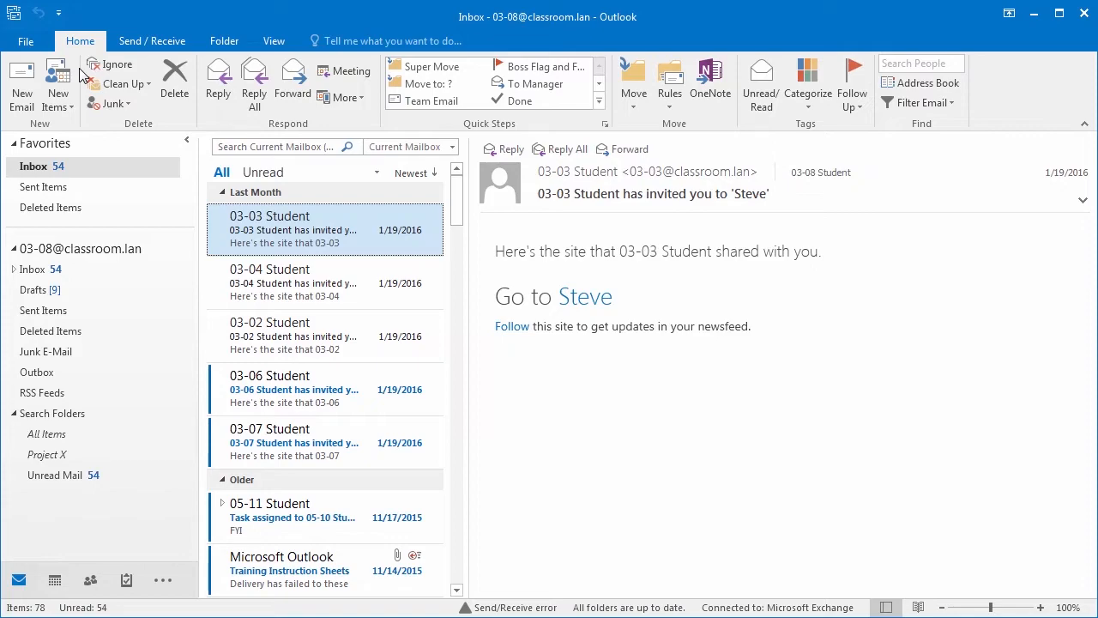
Step: Start a new email, reposition its window and switch it to Plain Text format
left_click(23, 86)
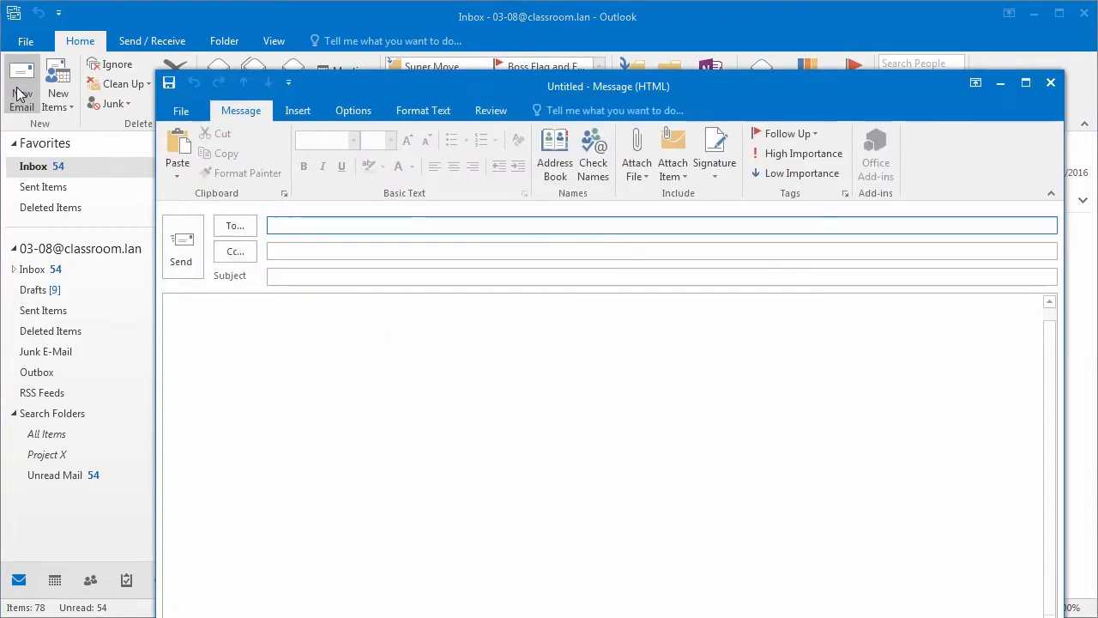
left_click_drag(437, 83, 401, 40)
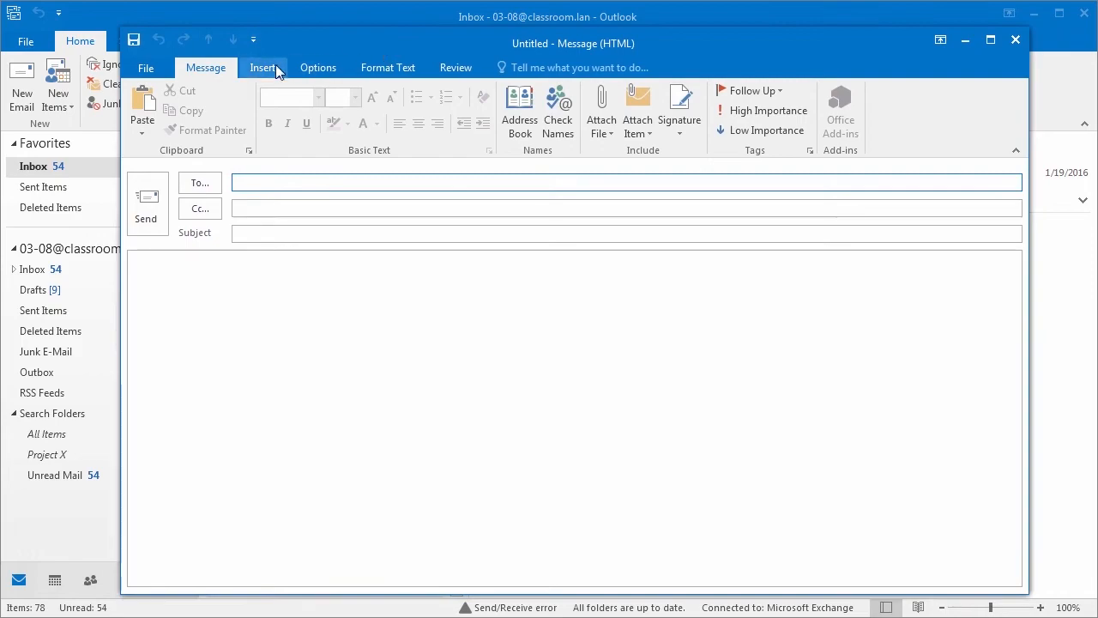
left_click(363, 68)
left_click(234, 107)
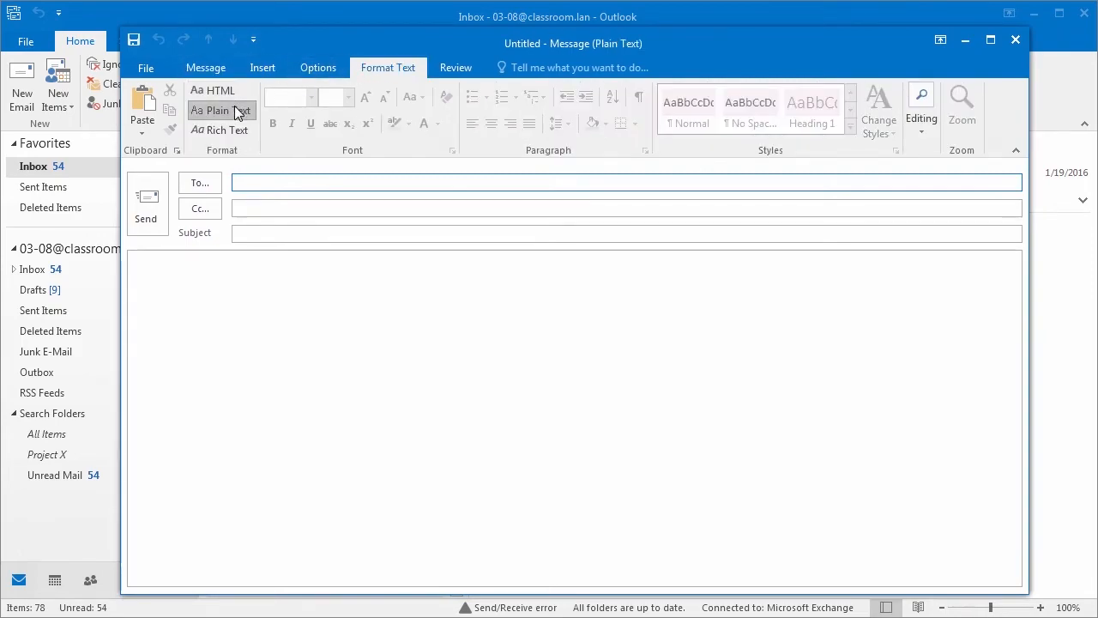
left_click(294, 300)
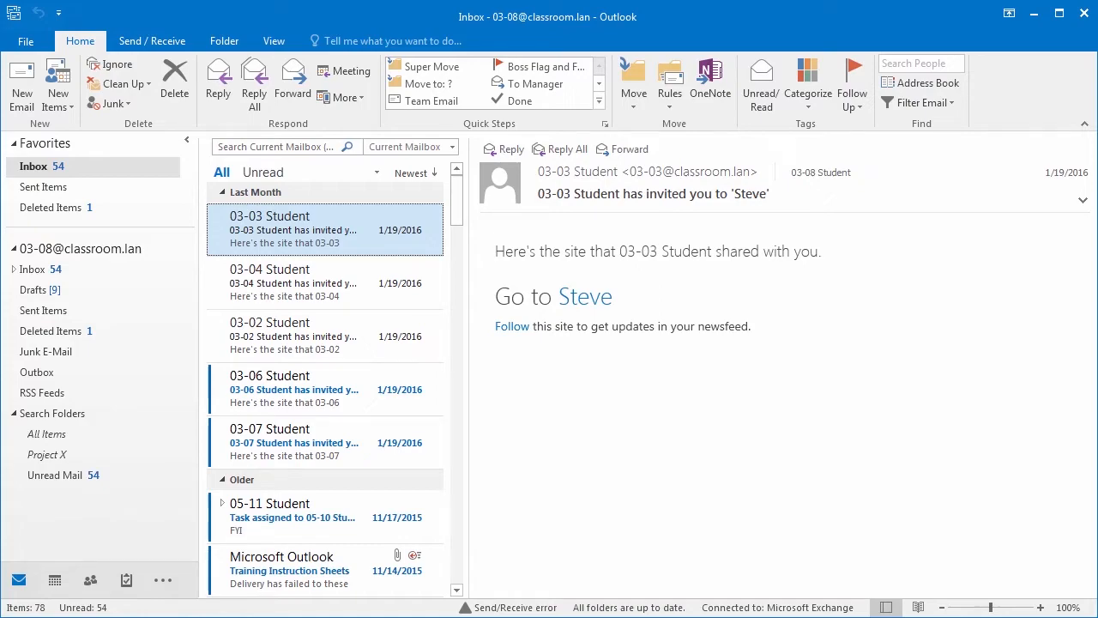
Step: From a new message, create a new signature named after the sender
key("ctrl+n")
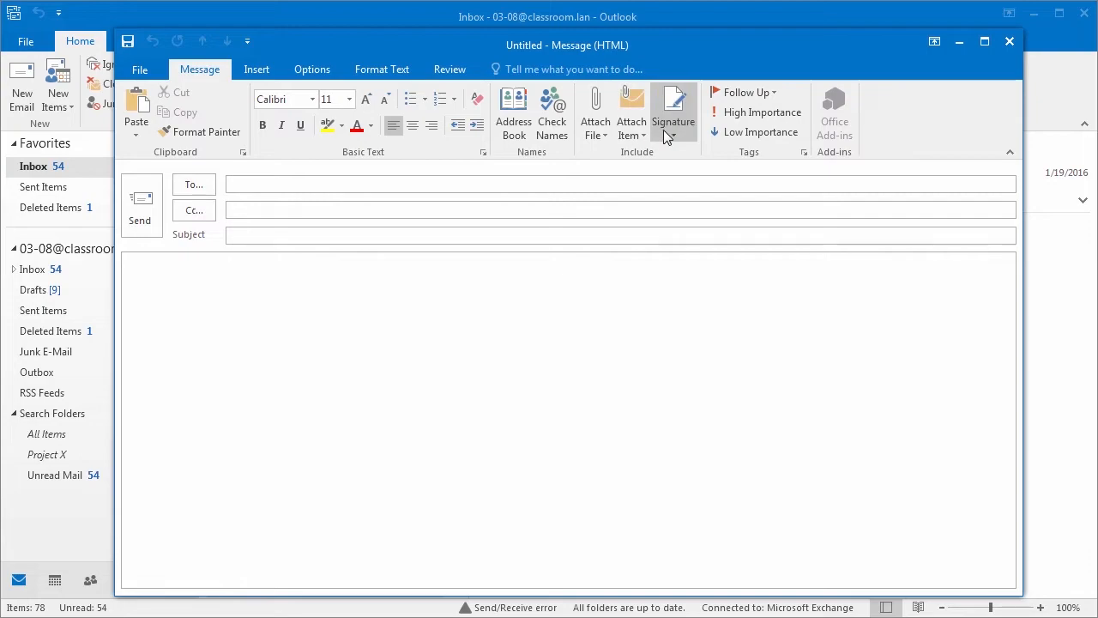
left_click(674, 135)
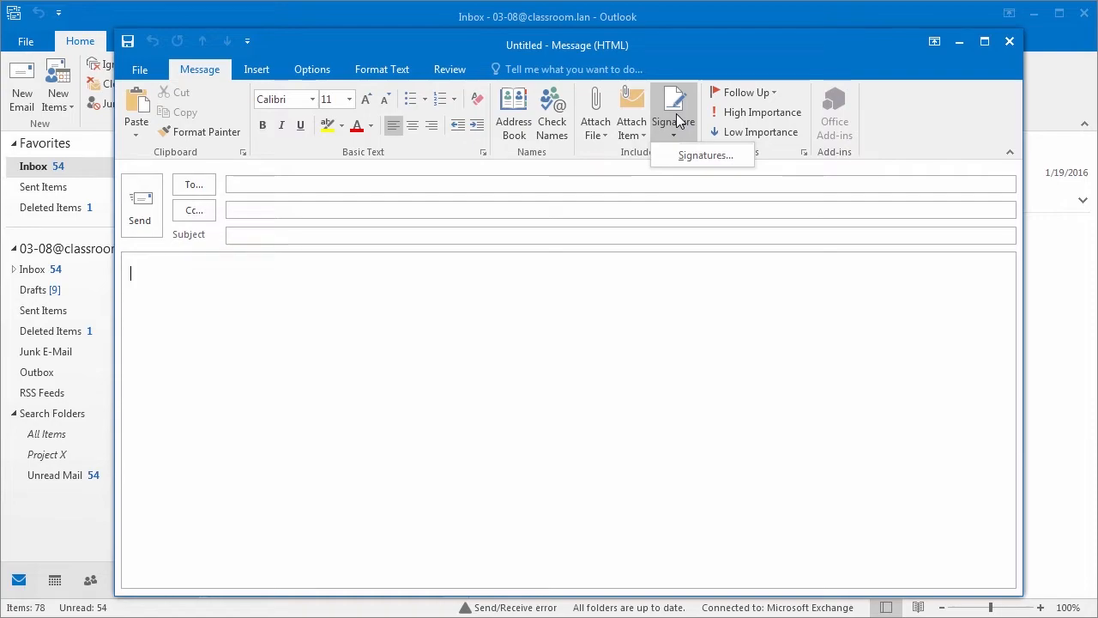
left_click(686, 158)
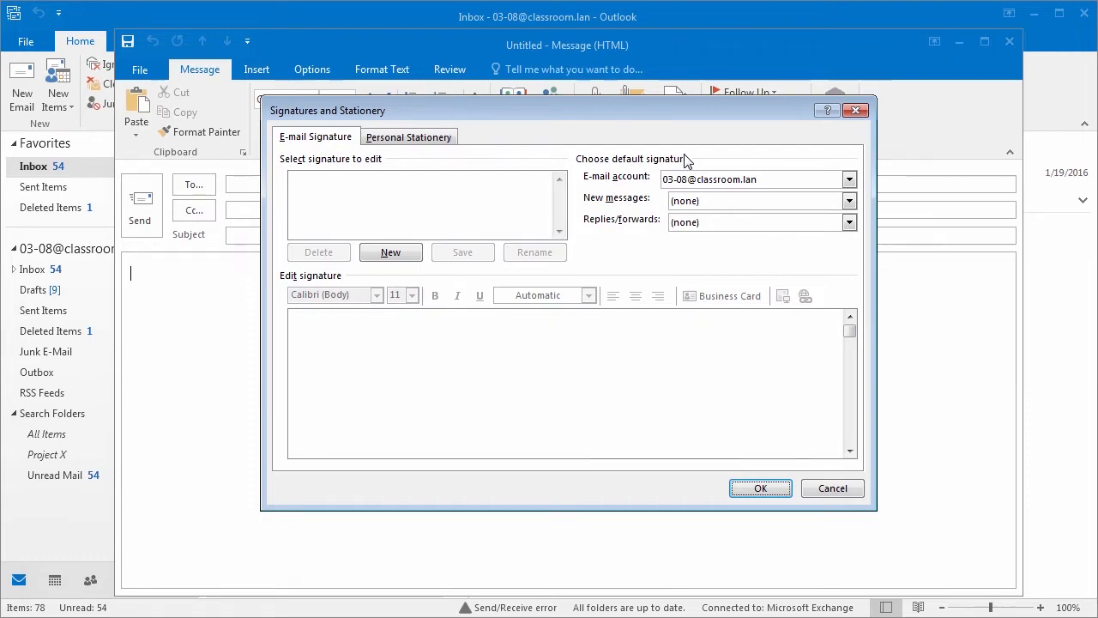
left_click(391, 255)
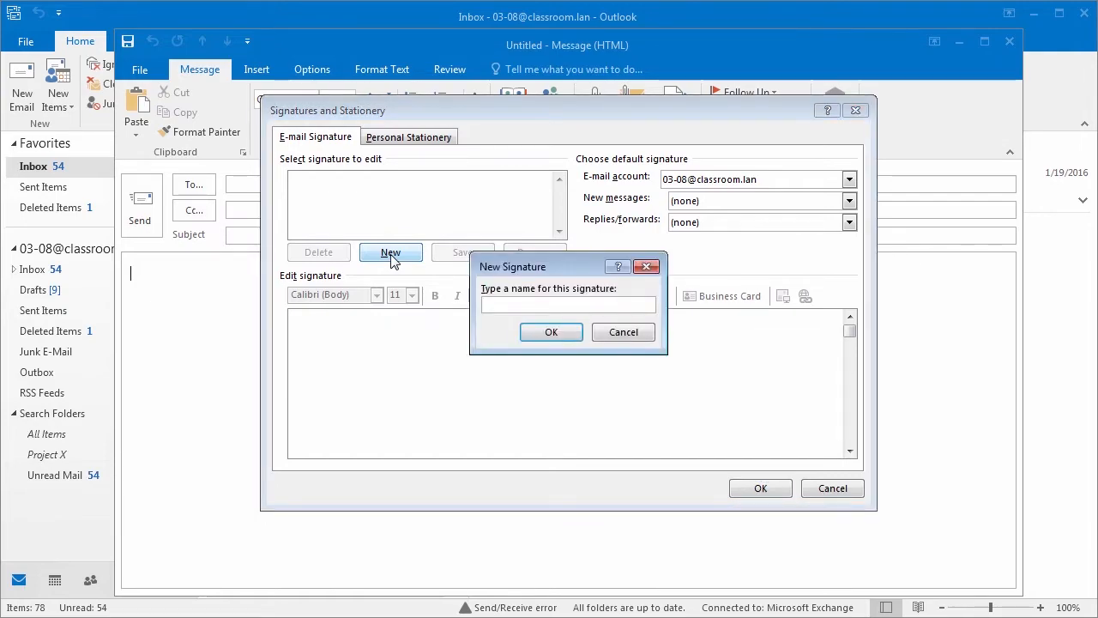
left_click(554, 334)
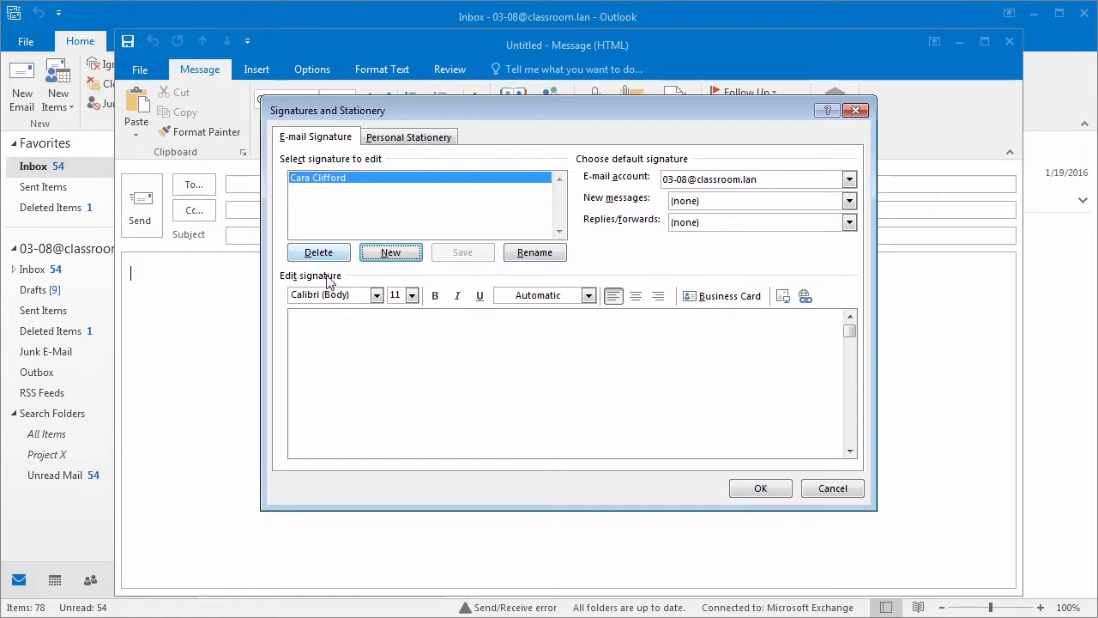
left_click(319, 316)
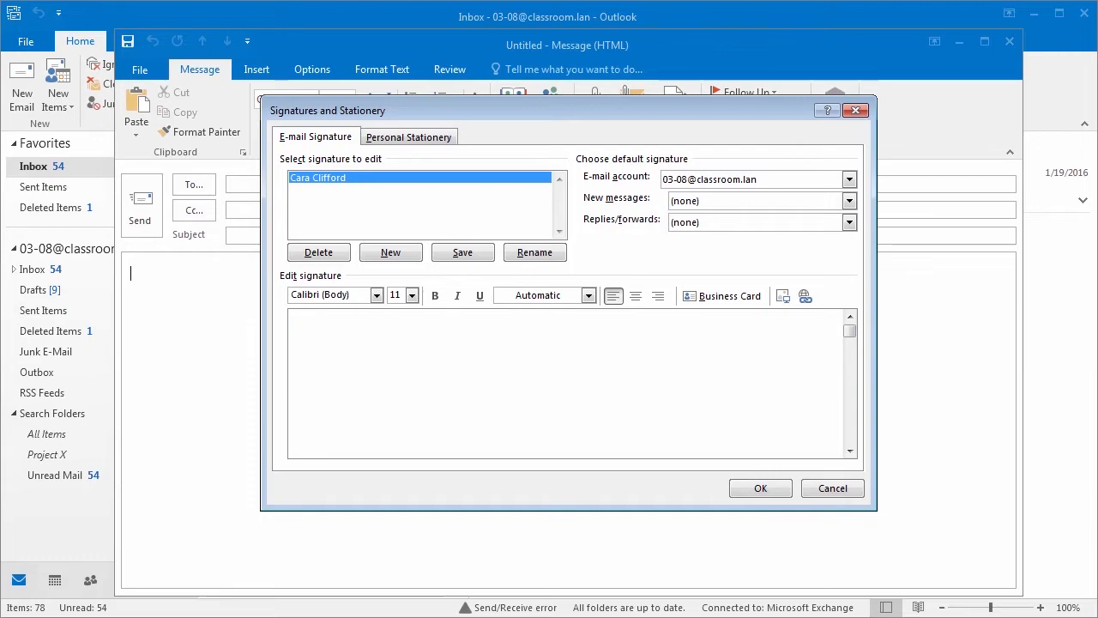
type("ank you,")
key("Return")
key("Return")
key("Return")
type("www.learnit.com")
key("Return")
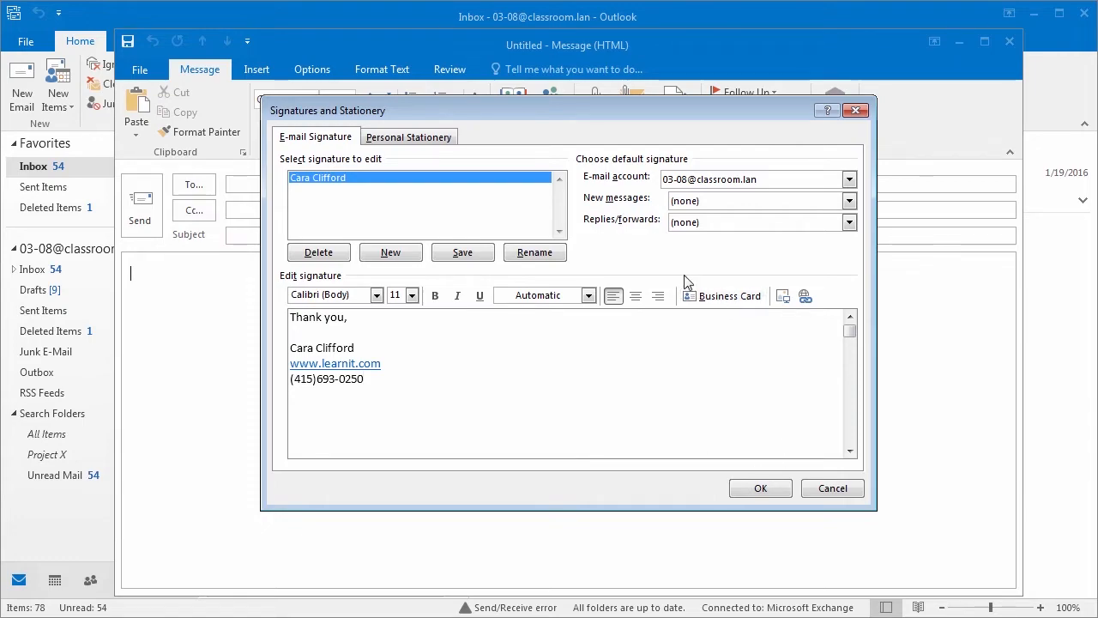
Step: Save the signature and make the full-name signature the default for new messages
left_click(464, 256)
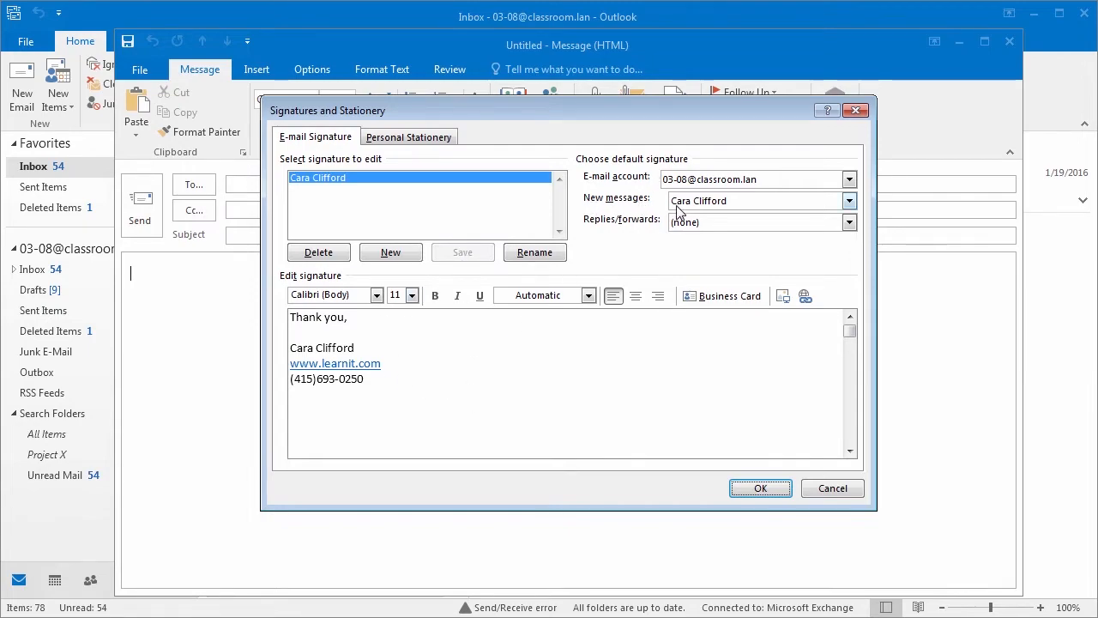
left_click(848, 201)
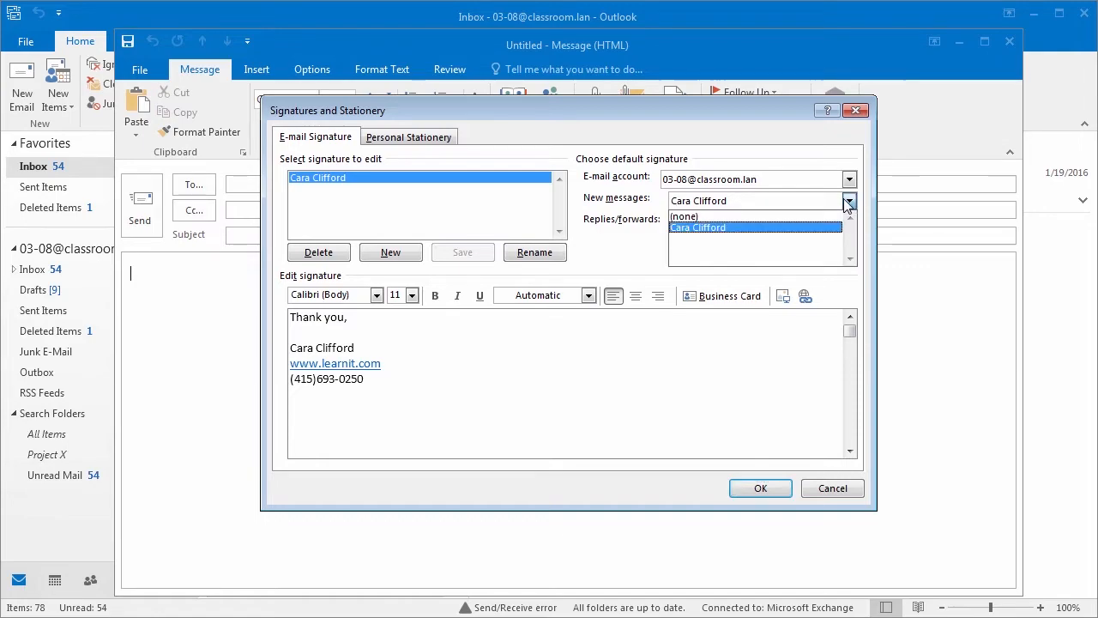
left_click(835, 216)
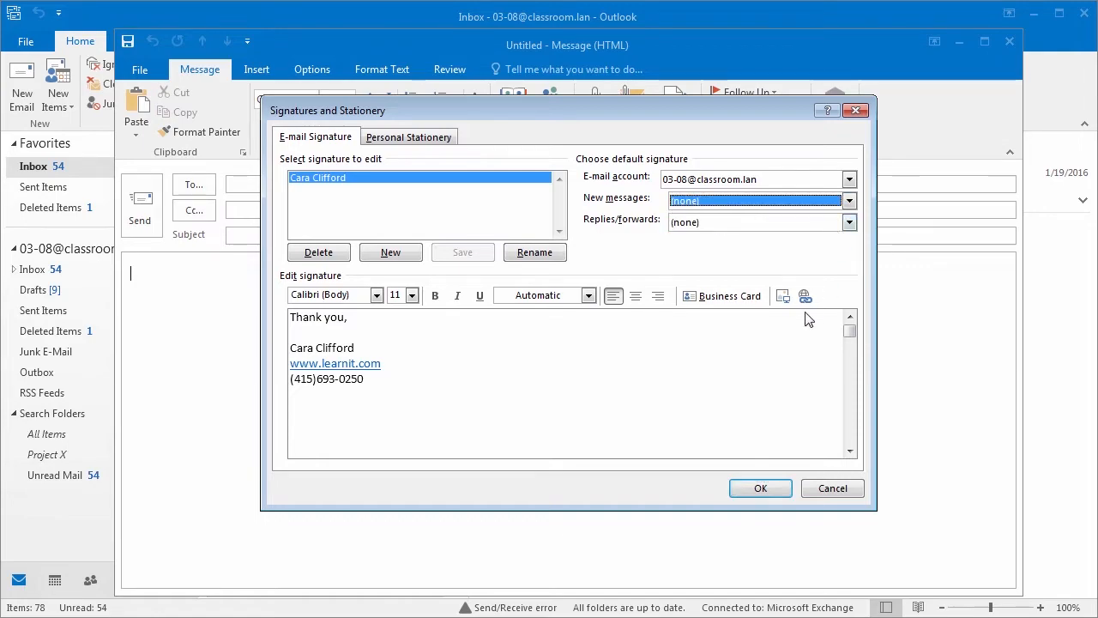
left_click(848, 201)
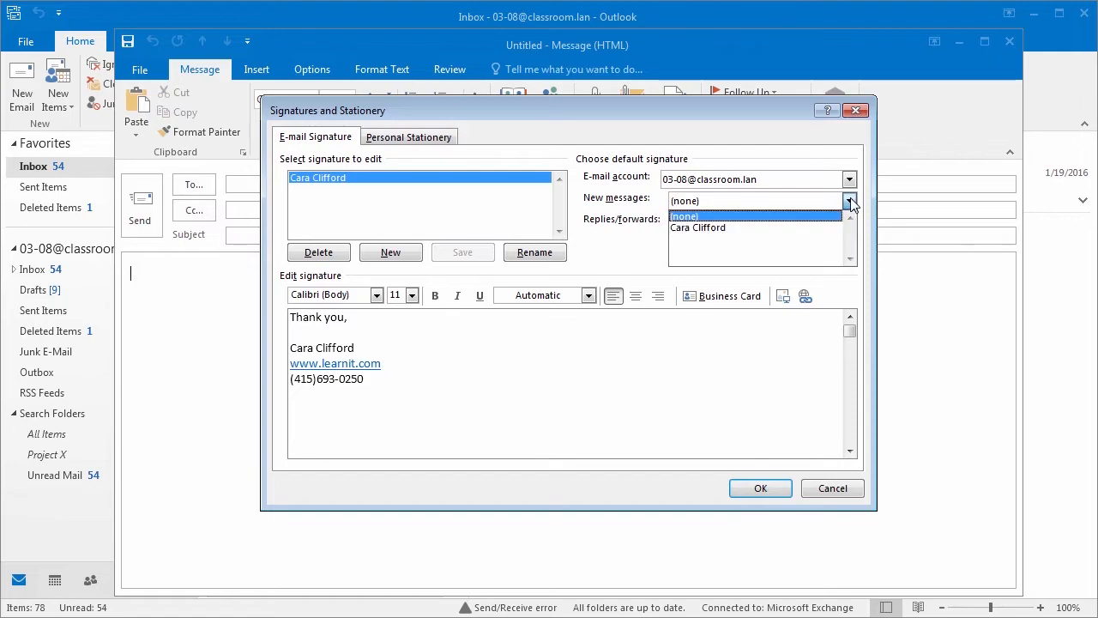
left_click(806, 228)
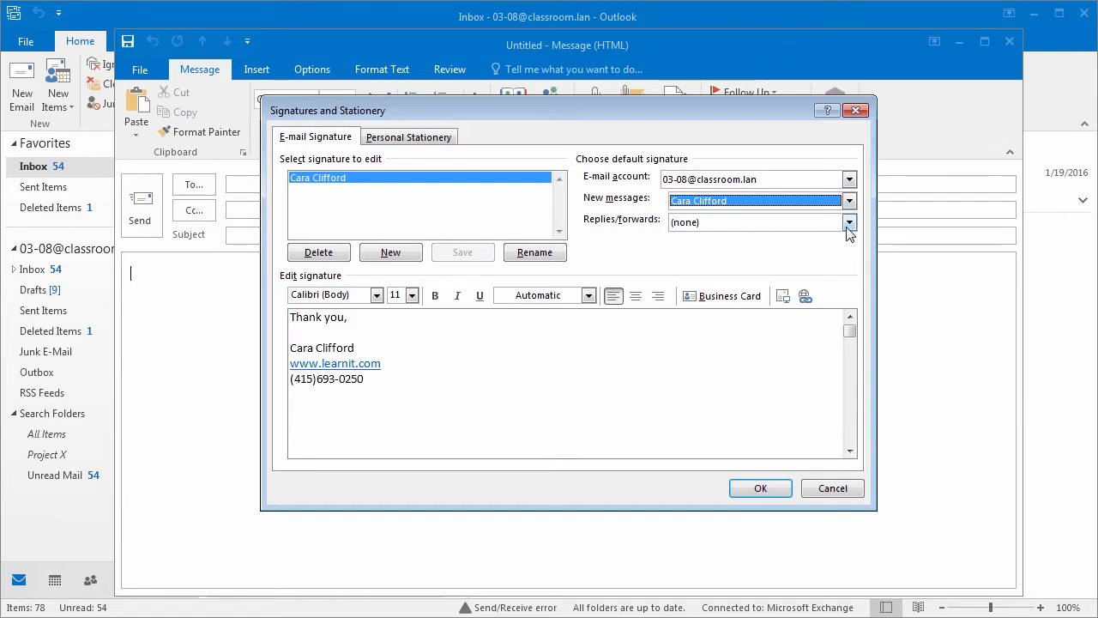
Step: Create a second signature named with the first name, reading 'Thank you,' and the first name
left_click(397, 259)
type("Cara")
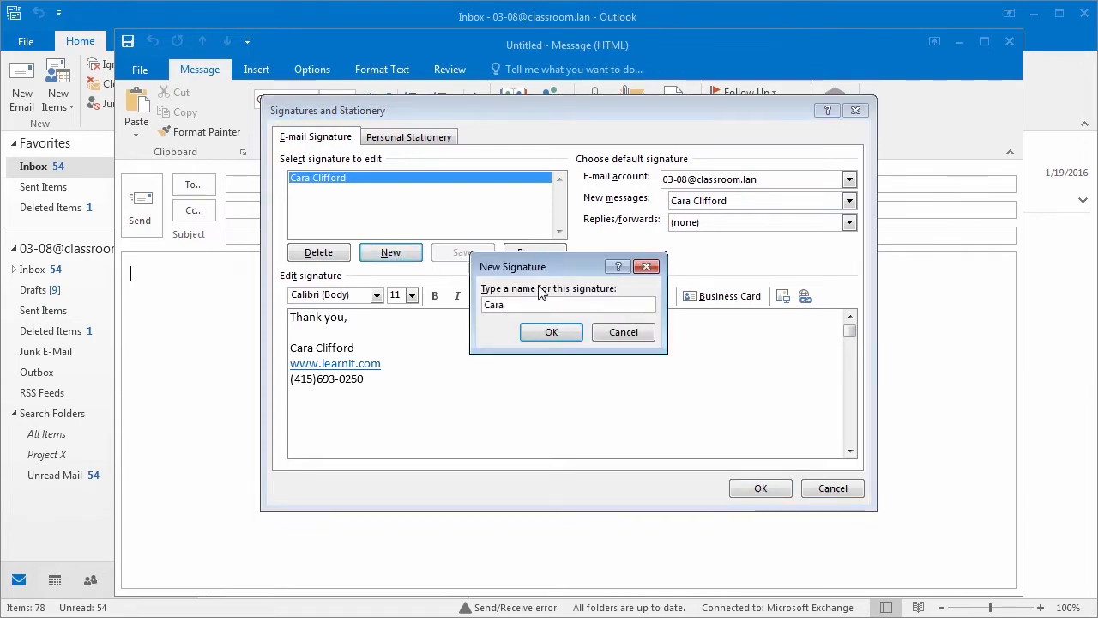
left_click(544, 341)
left_click(369, 321)
type("Thank you,")
key("Return")
key("Return")
type("Cara")
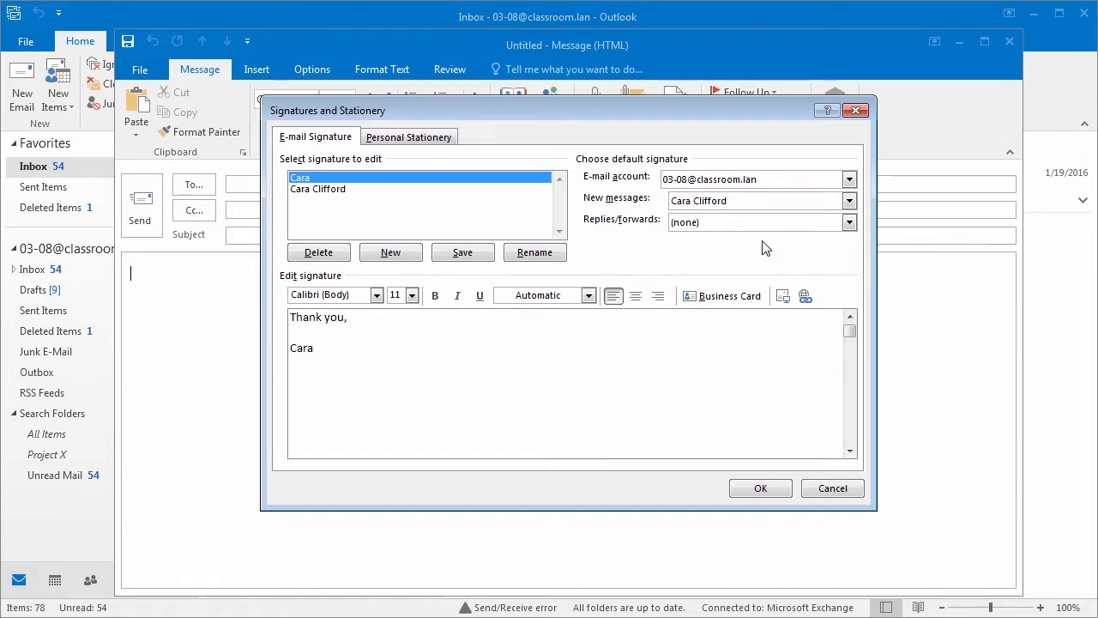
Step: Save the short signature, set it as the replies/forwards default, and apply the settings
left_click(463, 253)
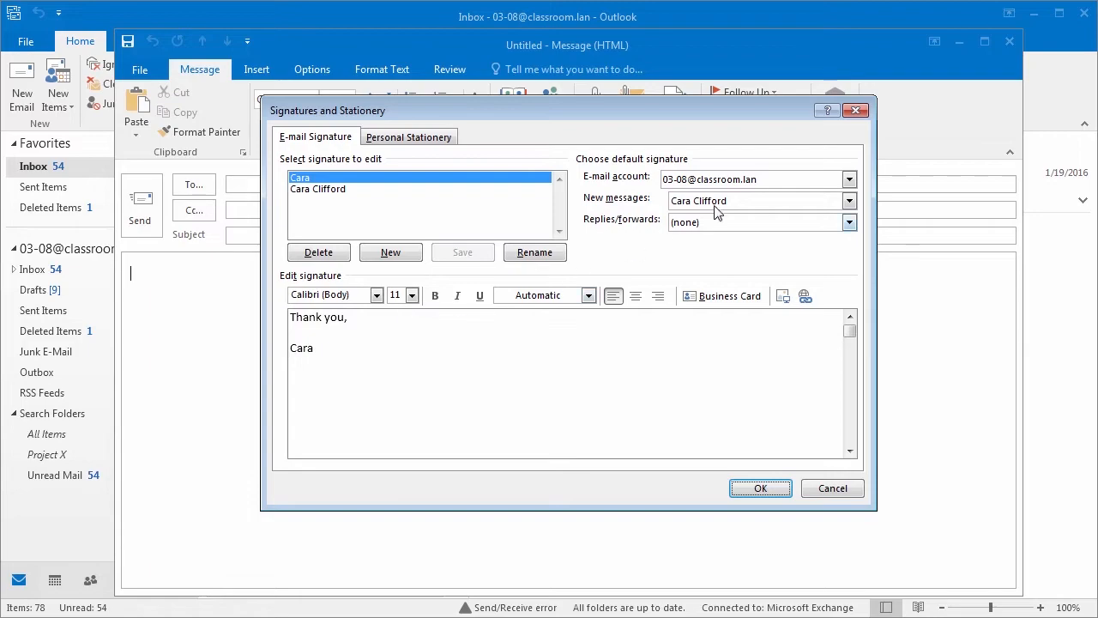
left_click(849, 223)
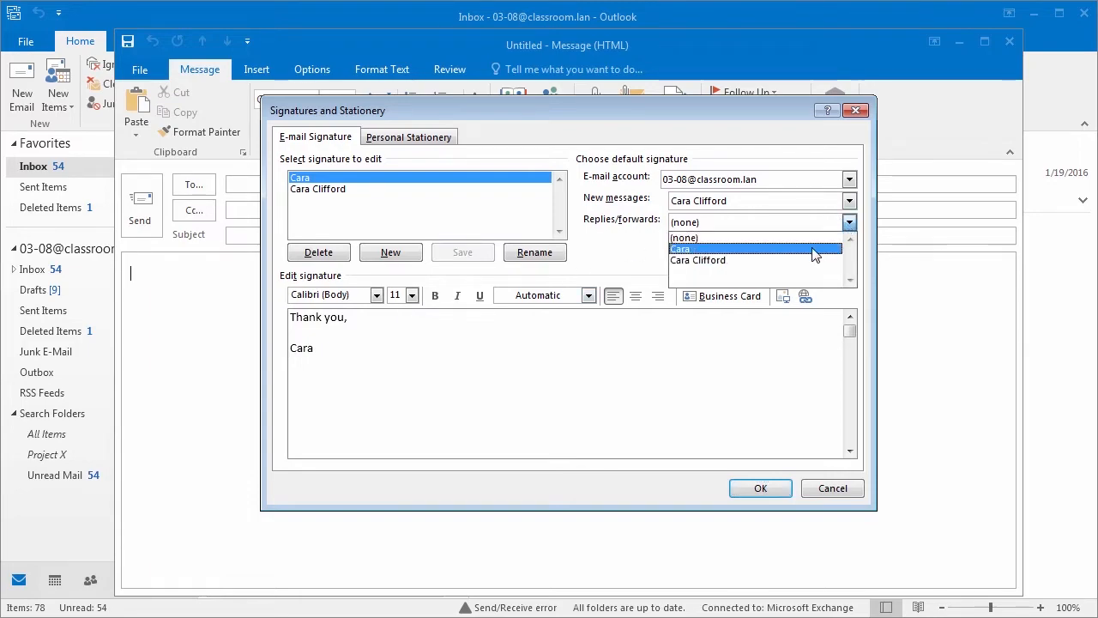
left_click(814, 249)
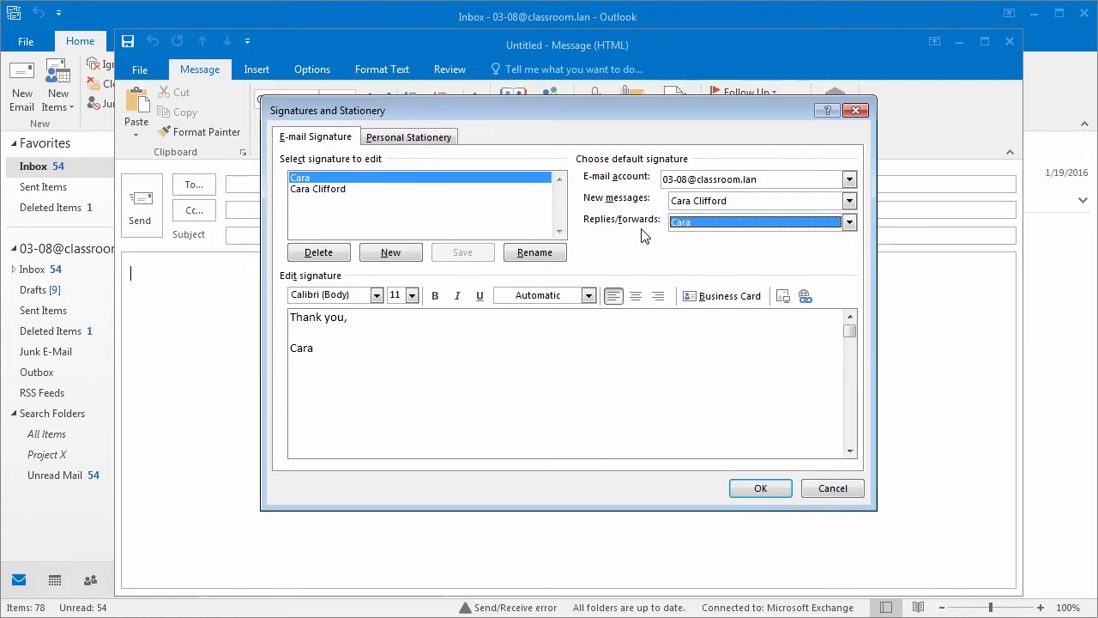
left_click(769, 489)
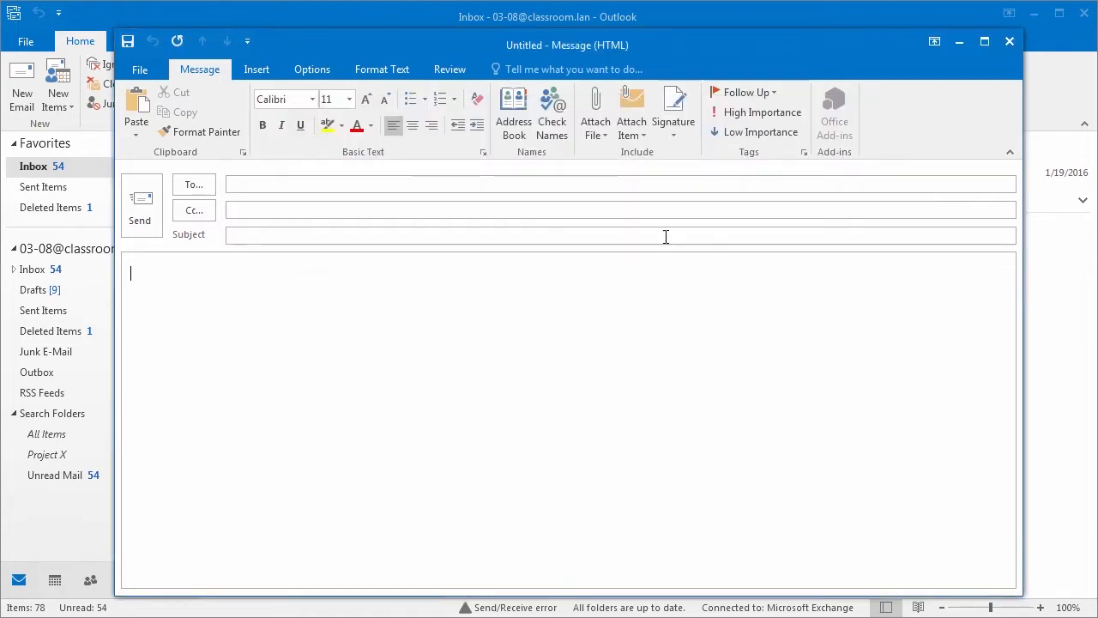
Step: Insert the full-name signature into the message, then swap in the short signature
left_click(682, 133)
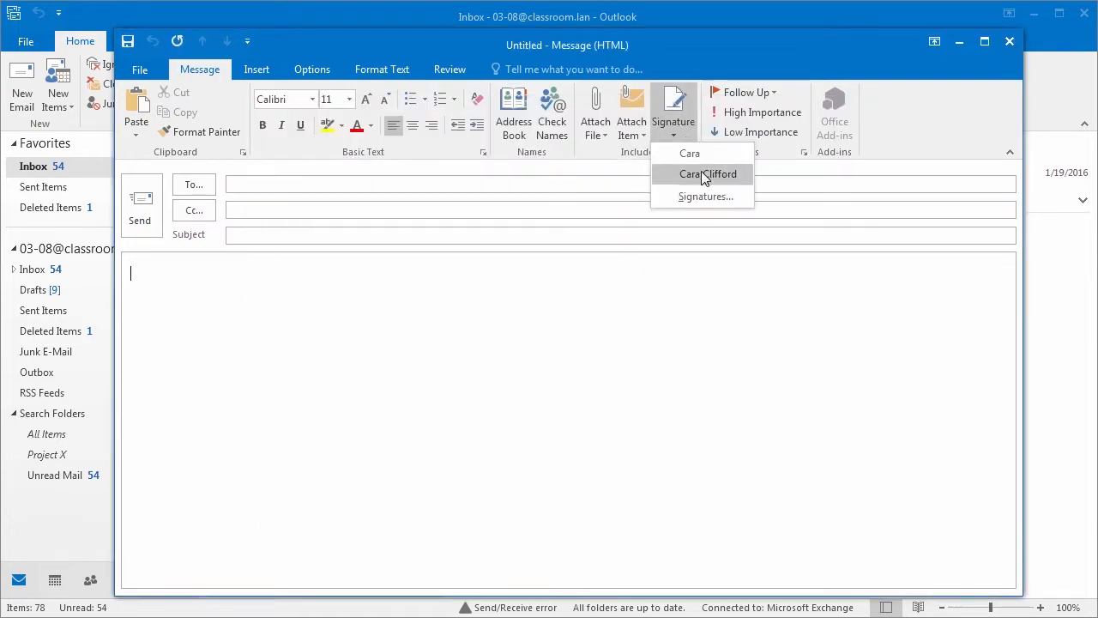
left_click(703, 175)
left_click(685, 140)
left_click(691, 154)
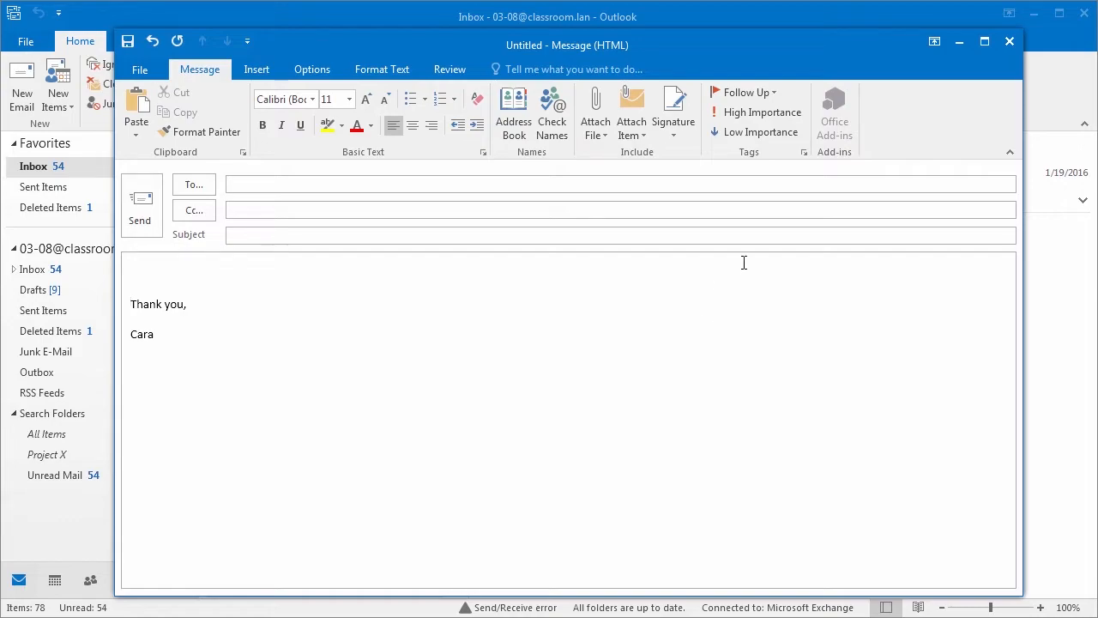
Step: Close the test message without keeping a draft and go to Account Information
left_click(1009, 41)
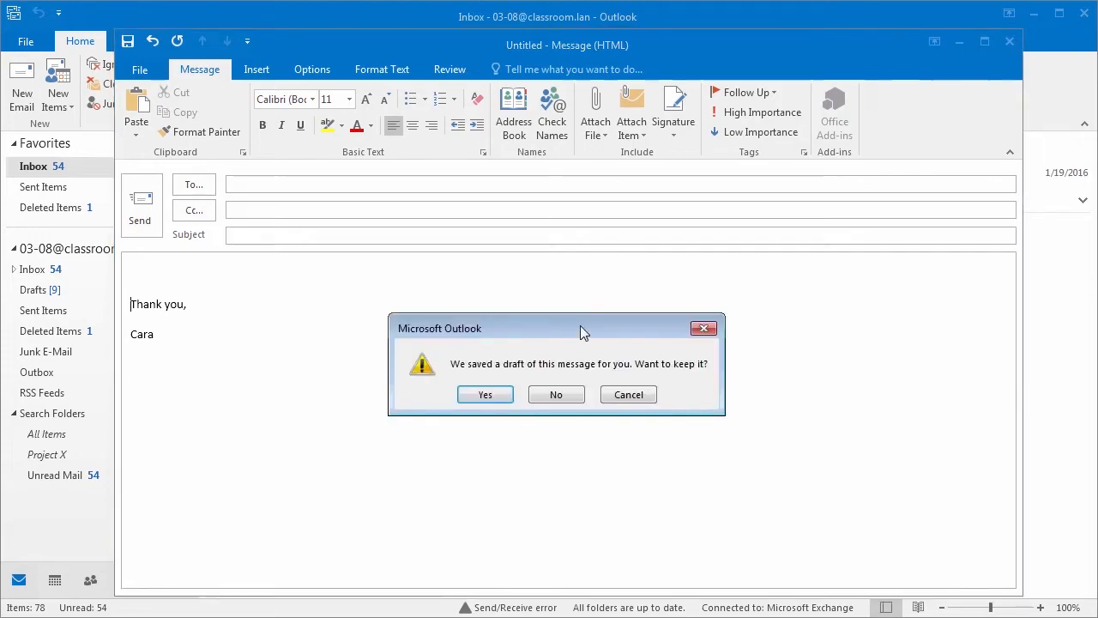
left_click(560, 395)
left_click(26, 42)
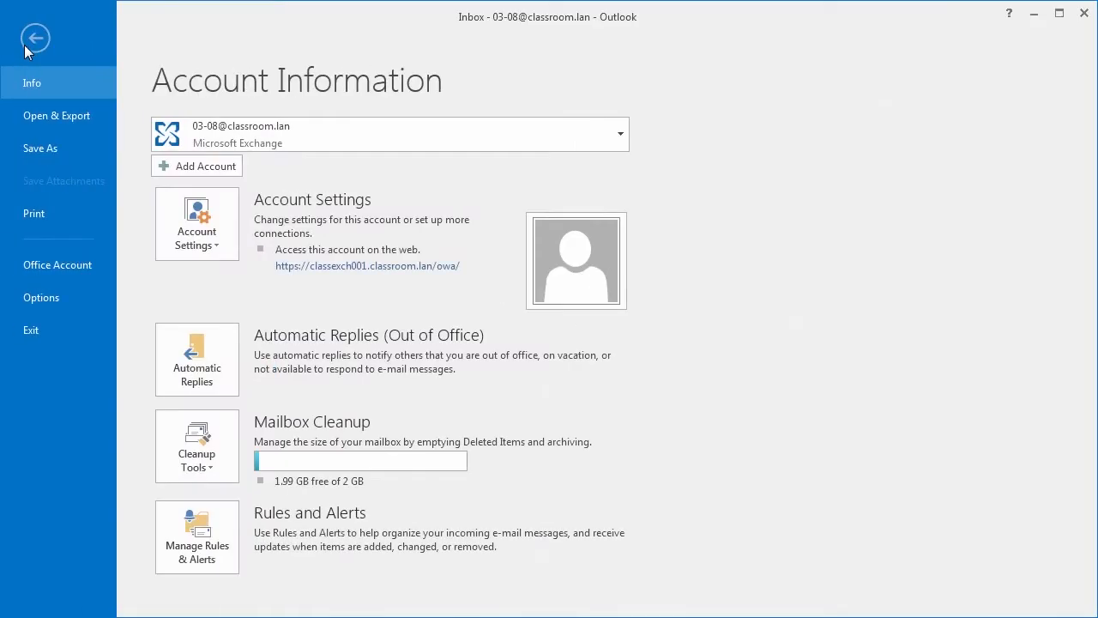
left_click(49, 300)
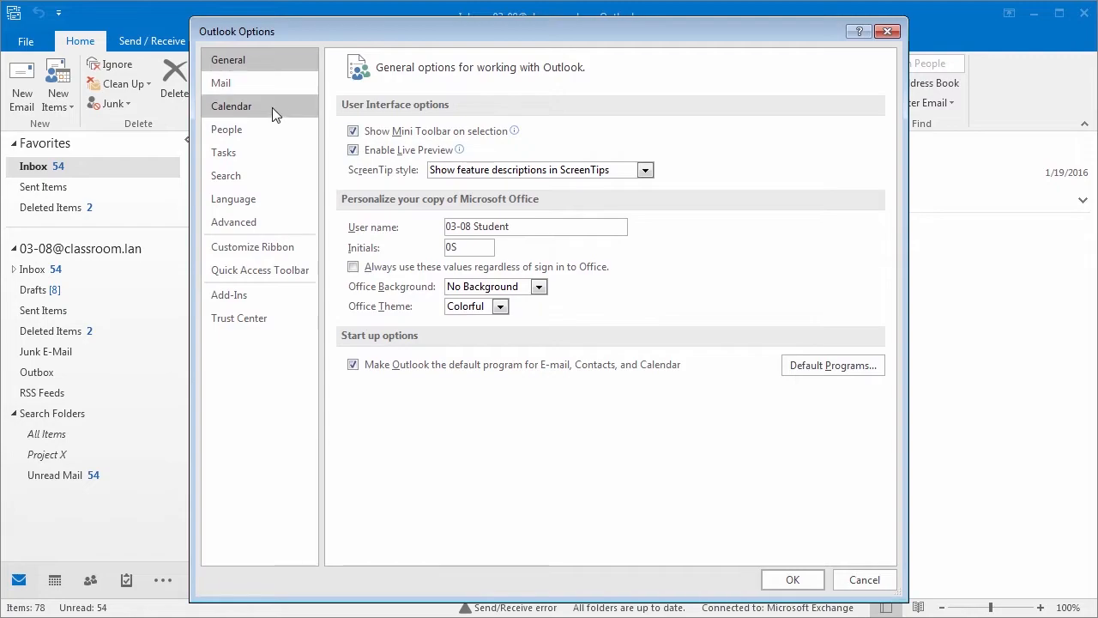
left_click(252, 85)
left_click(848, 259)
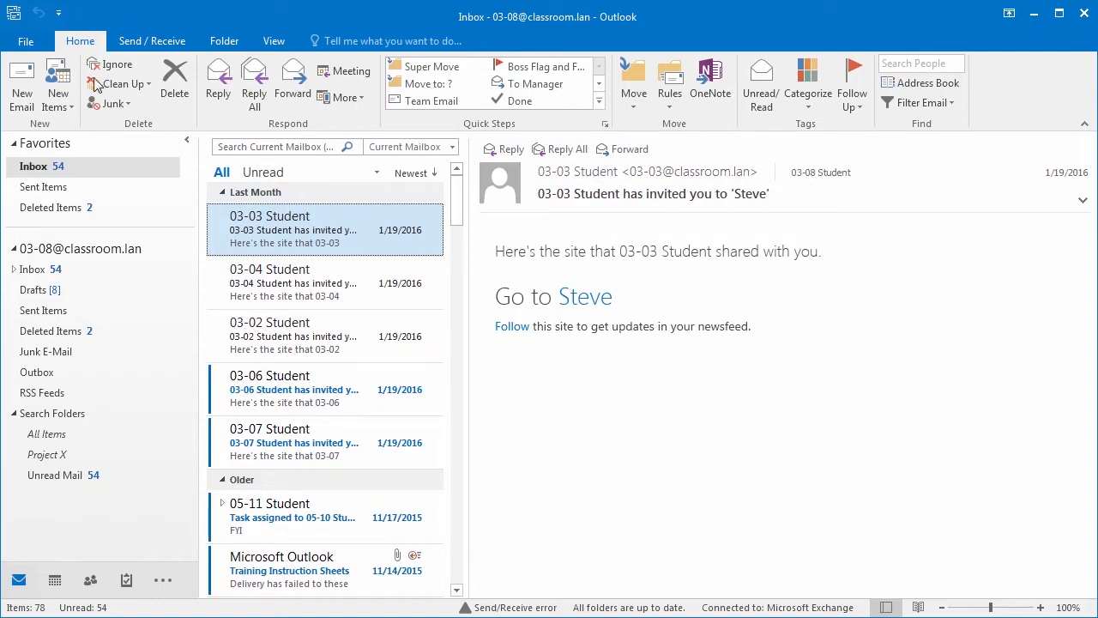
left_click(38, 45)
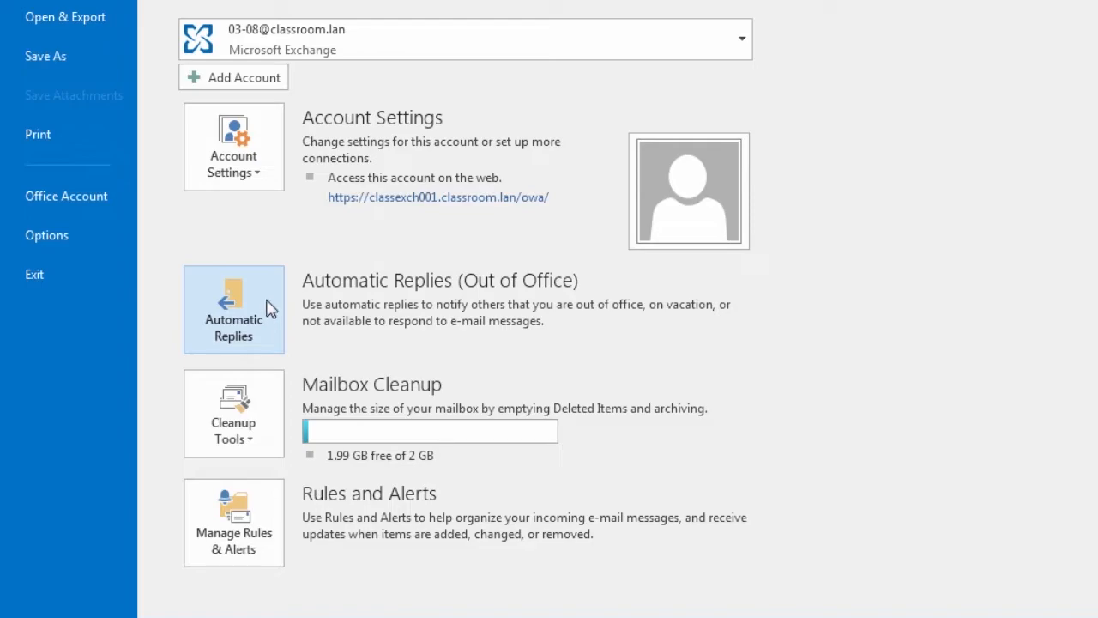
Step: Turn on automatic replies limited to a time range starting Mon 2/22/2016 8:00 AM
left_click(242, 319)
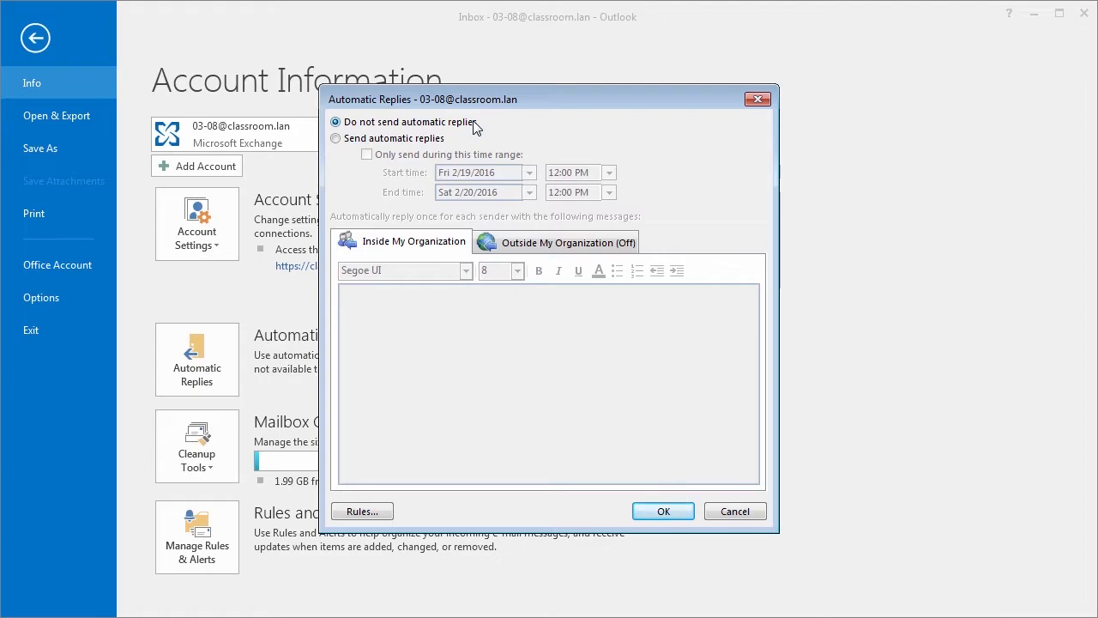
left_click(336, 139)
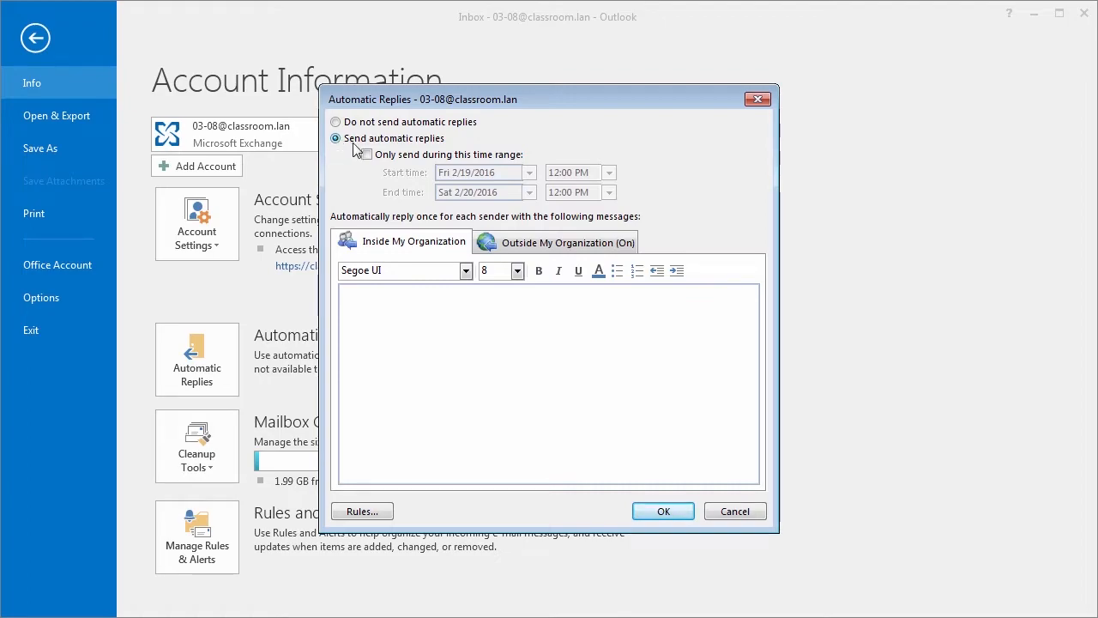
left_click(368, 155)
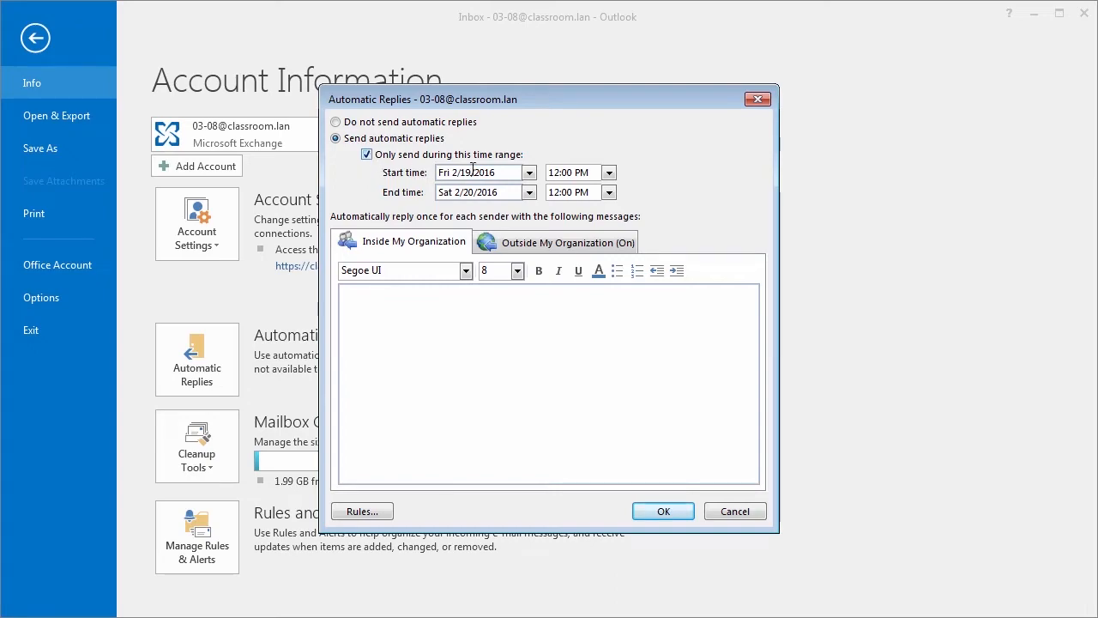
left_click(529, 173)
left_click(419, 286)
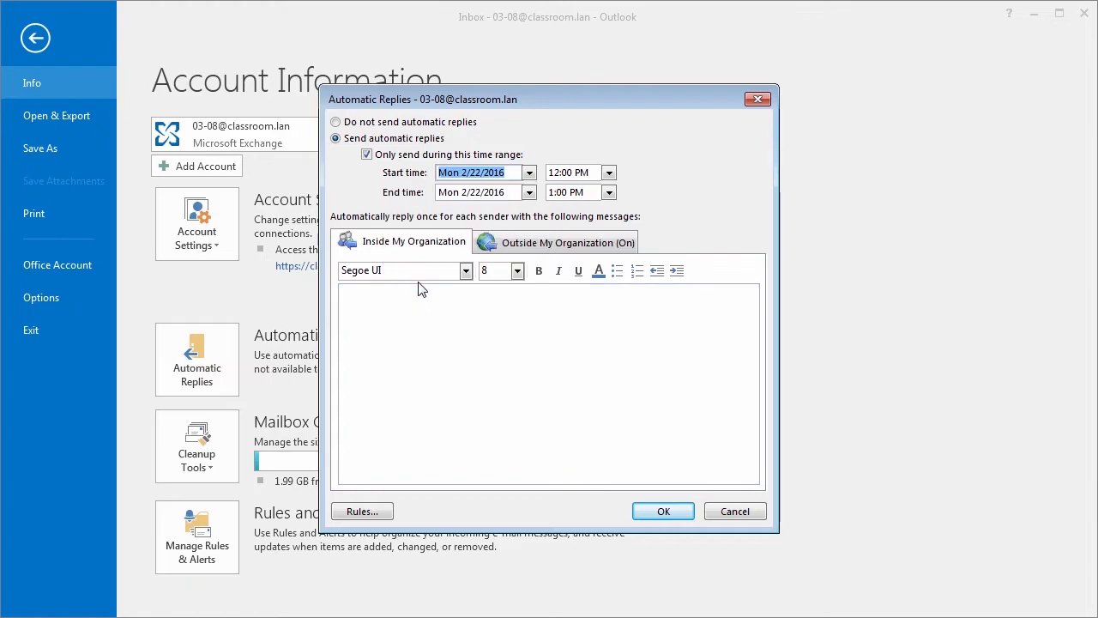
left_click(610, 173)
scroll(613, 179, "up", 7)
scroll(579, 197, "up", 3)
left_click(573, 214)
Step: Set the auto-reply end to Fri 2/26/2016 at 5:30 PM
left_click(529, 192)
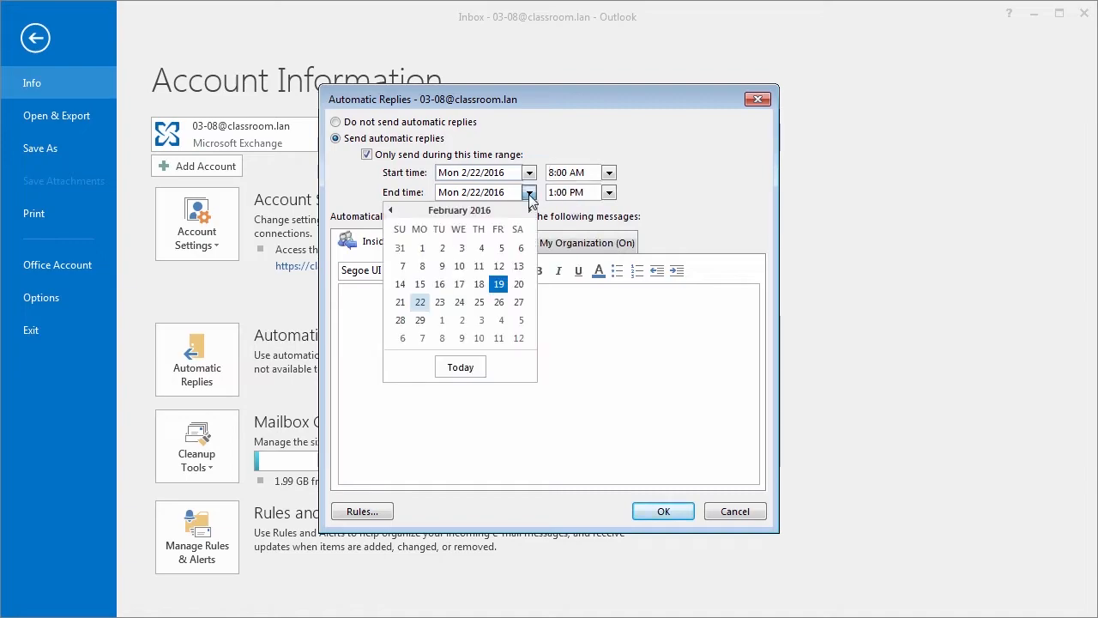
left_click(498, 302)
left_click(609, 192)
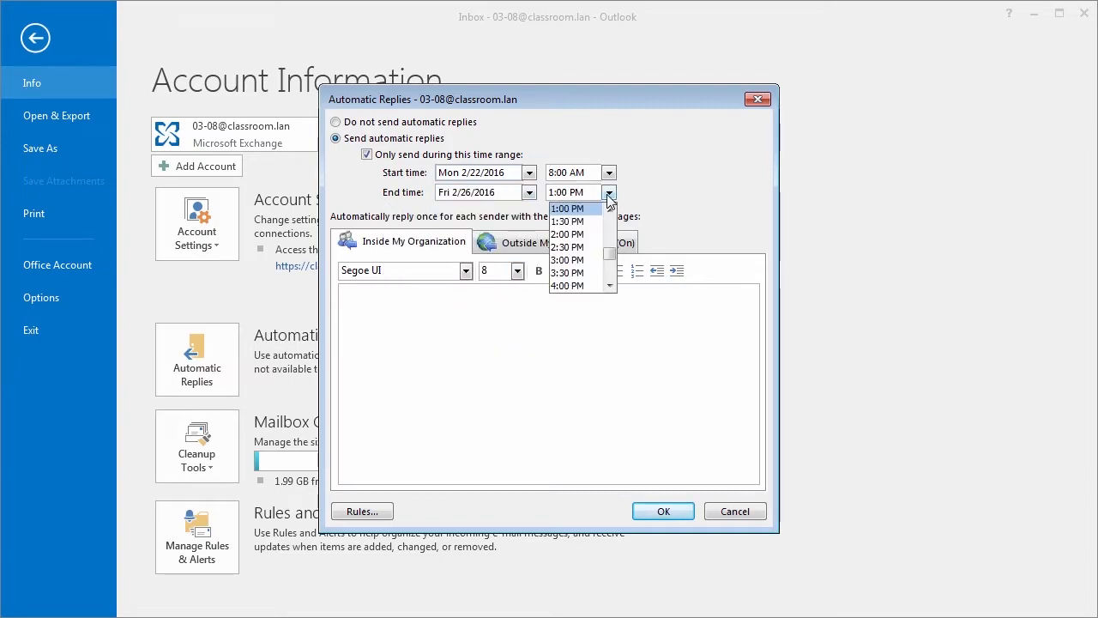
scroll(577, 281, "down", 1)
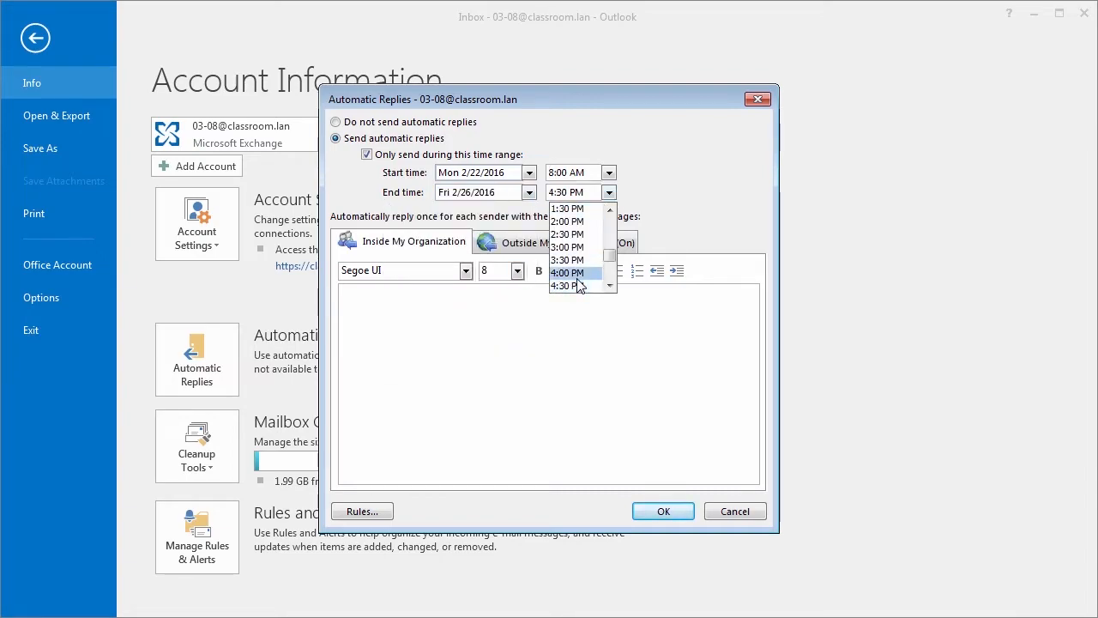
scroll(583, 286, "down", 1)
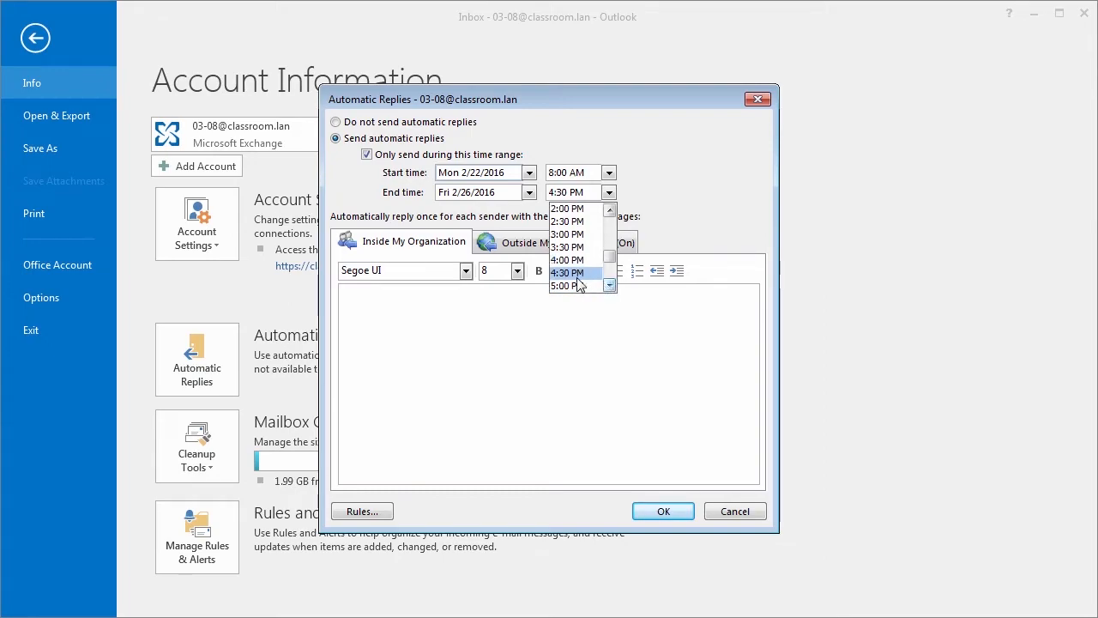
left_click(568, 285)
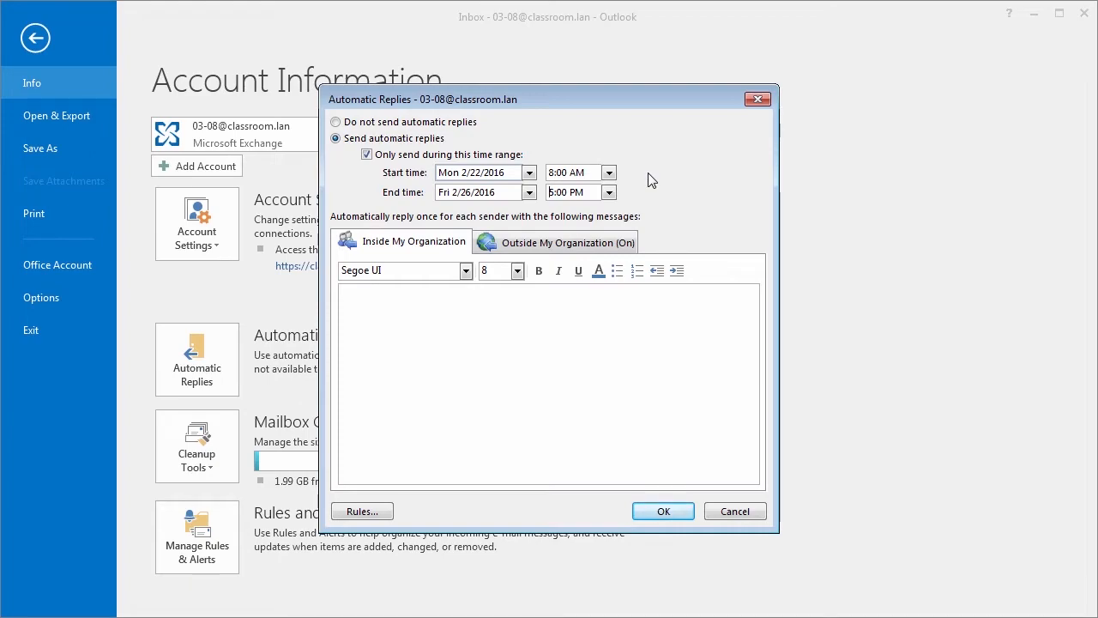
key("Down")
Step: Write the vacation reply on the Inside My Organization tab
left_click(518, 250)
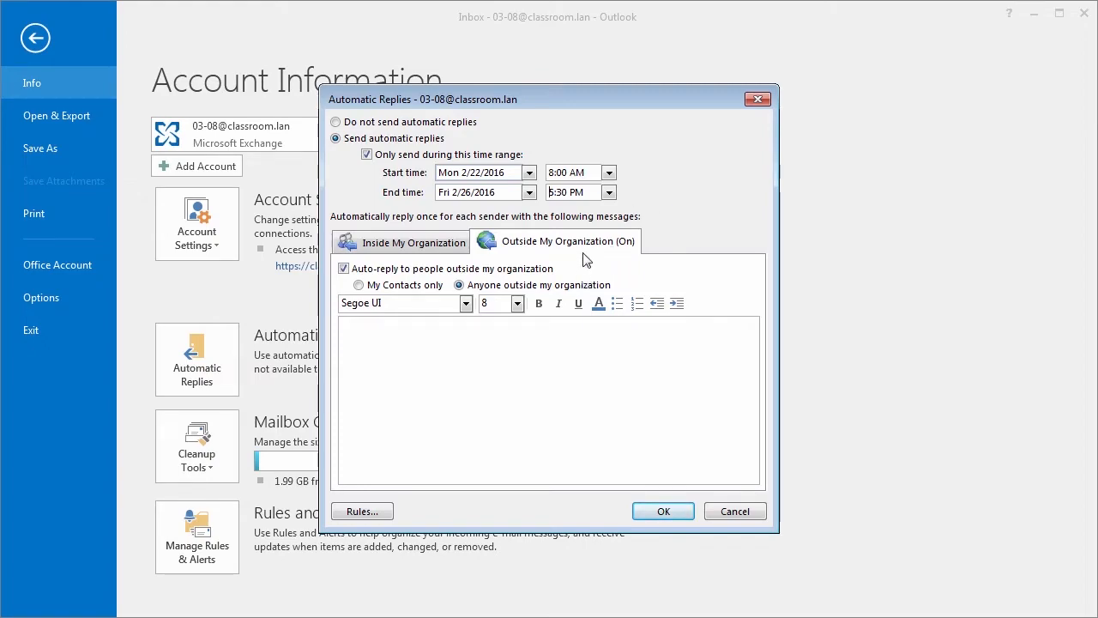
left_click(436, 243)
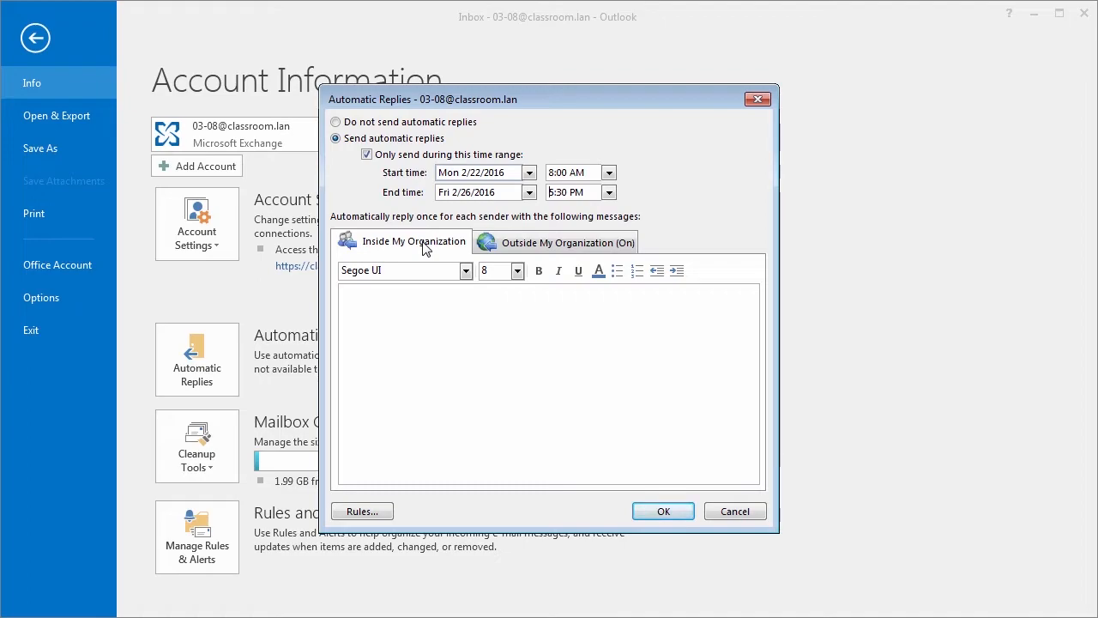
left_click(546, 244)
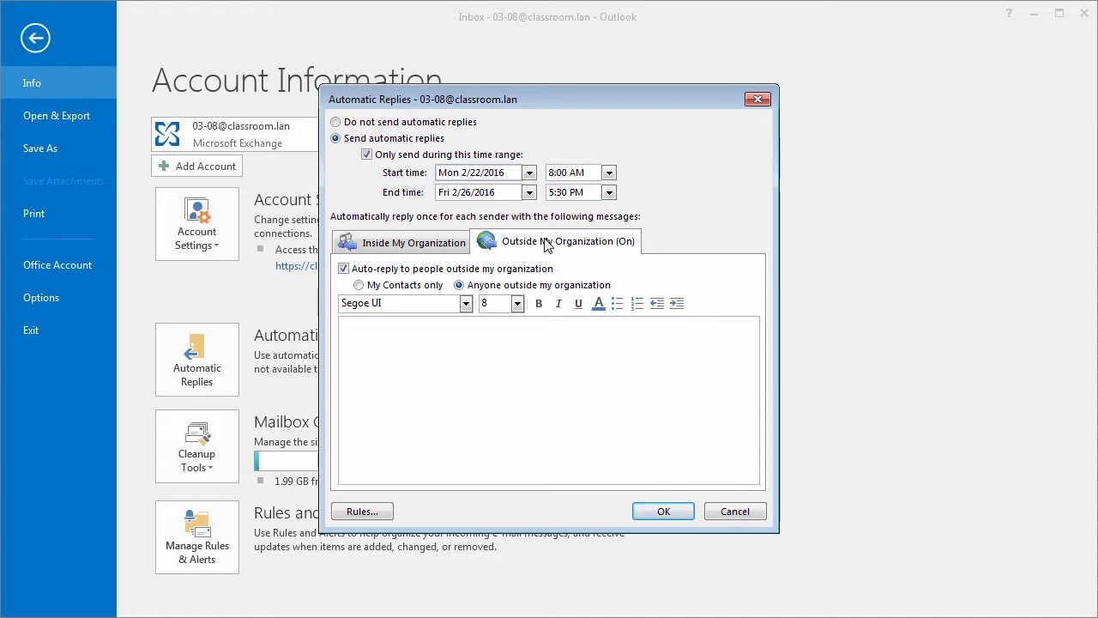
left_click(430, 244)
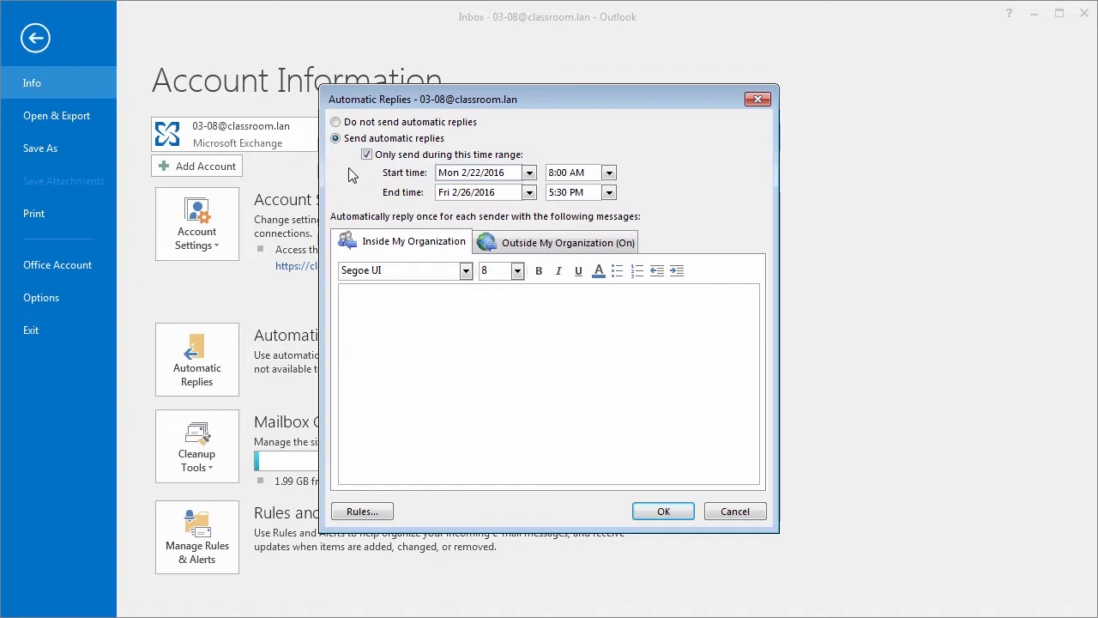
left_click(389, 306)
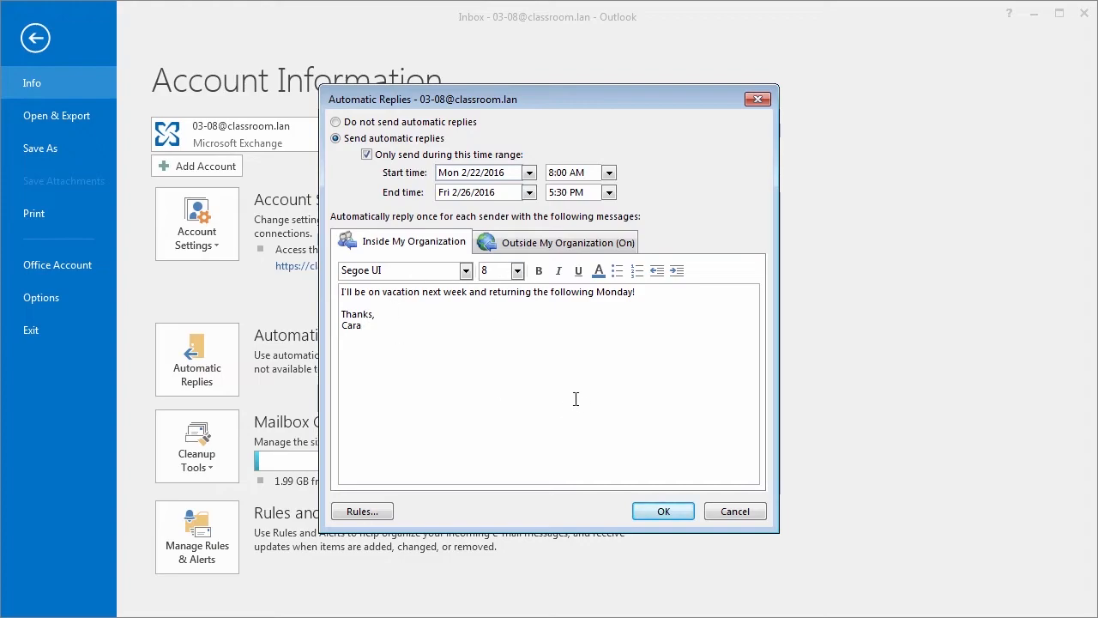
Step: Turn off auto-replies to people outside the organization and save the settings
left_click(528, 243)
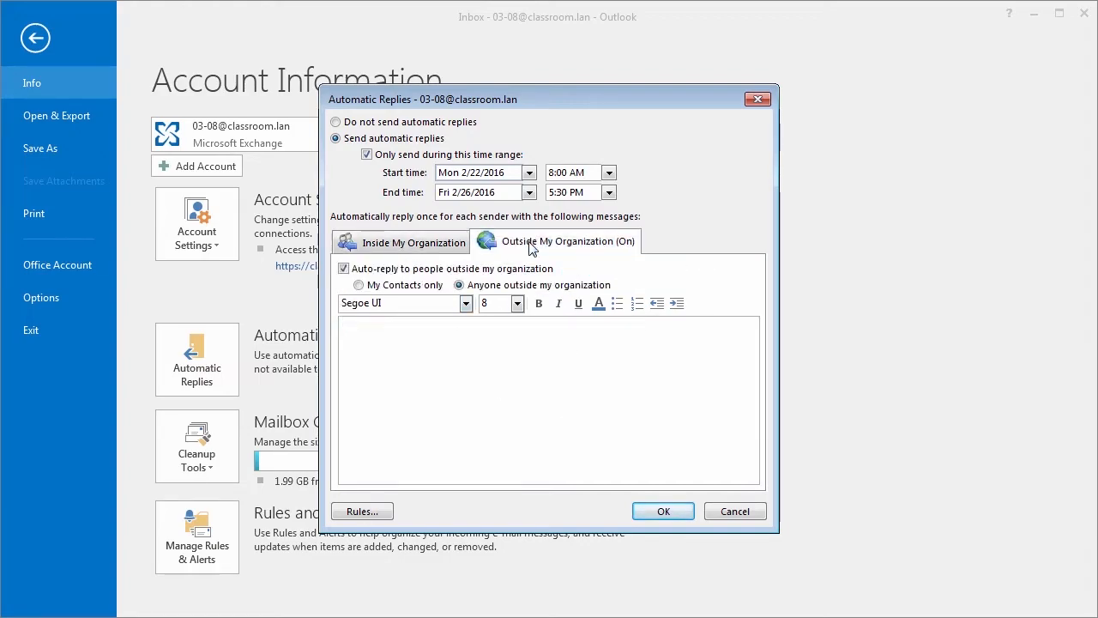
left_click(344, 269)
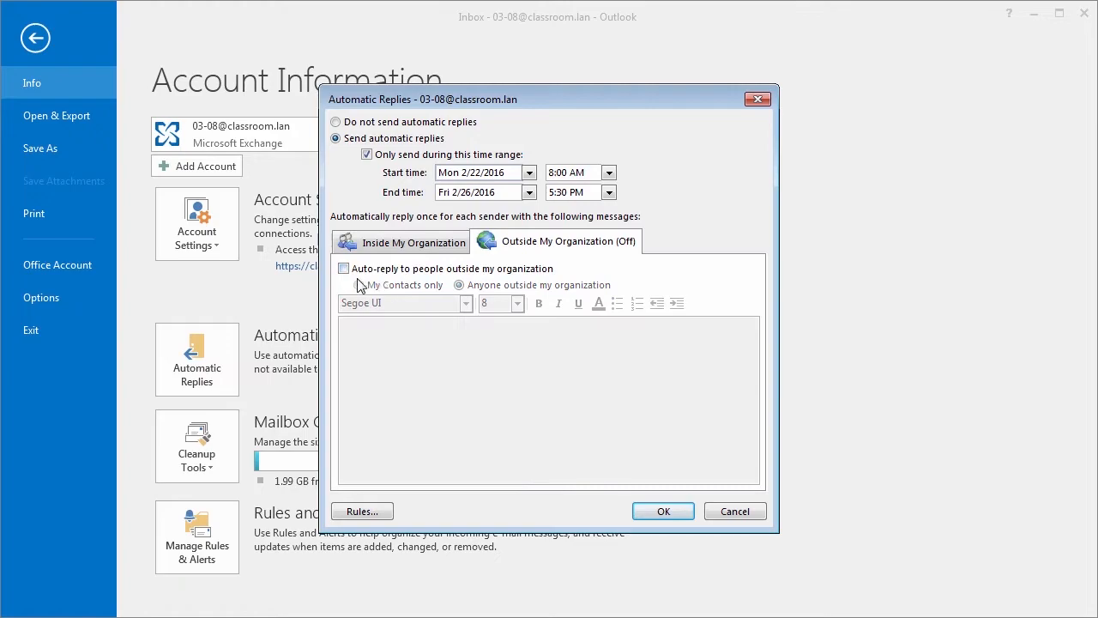
left_click(422, 246)
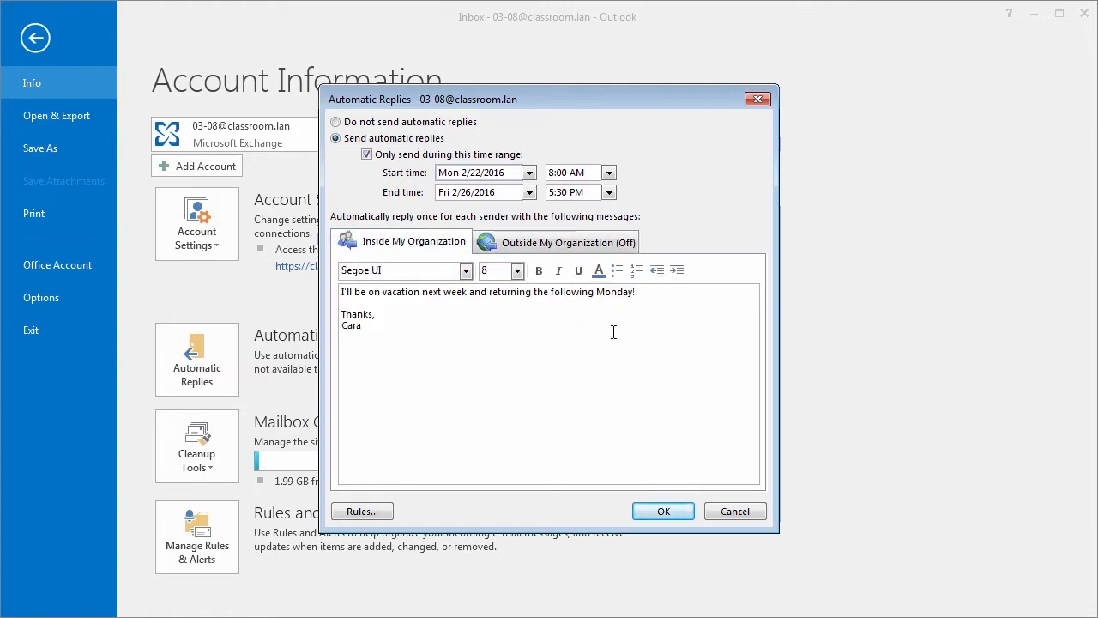
left_click(560, 251)
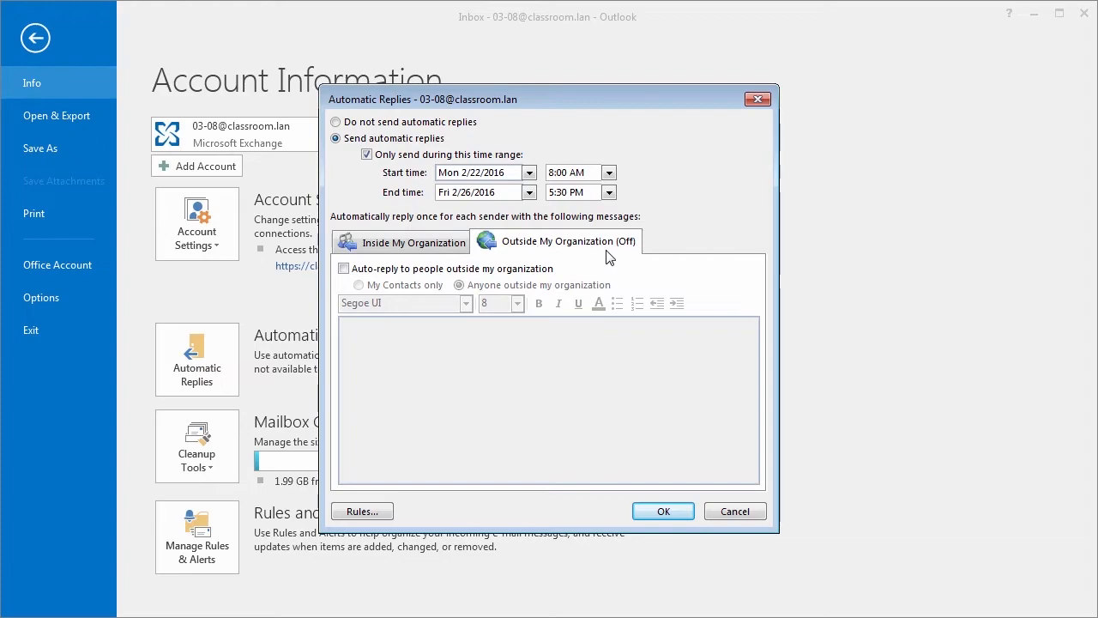
left_click(419, 244)
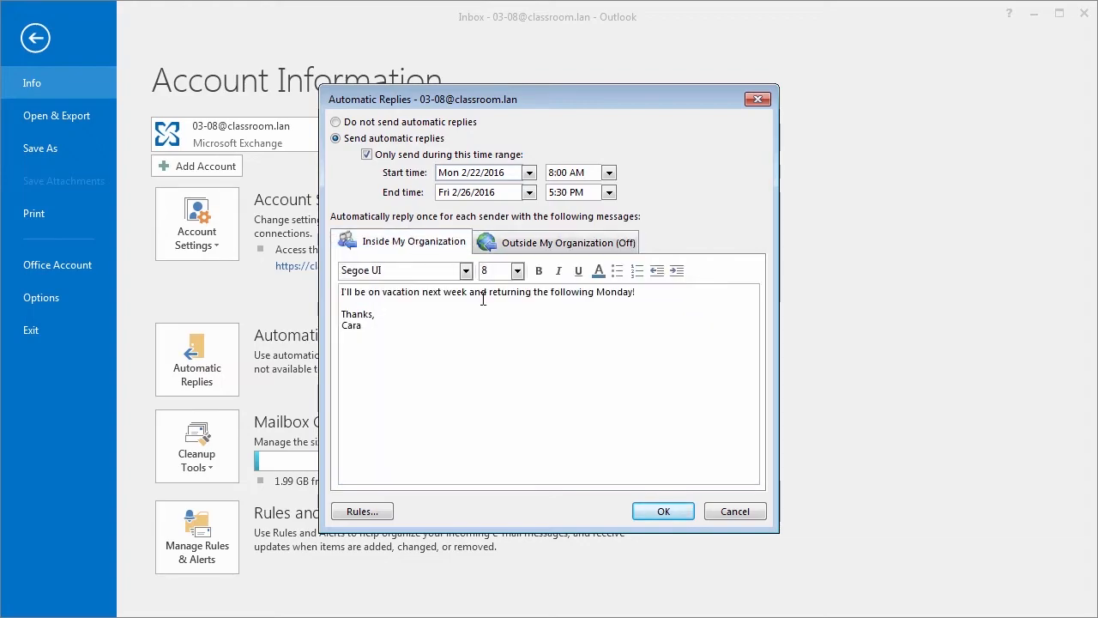
left_click(674, 512)
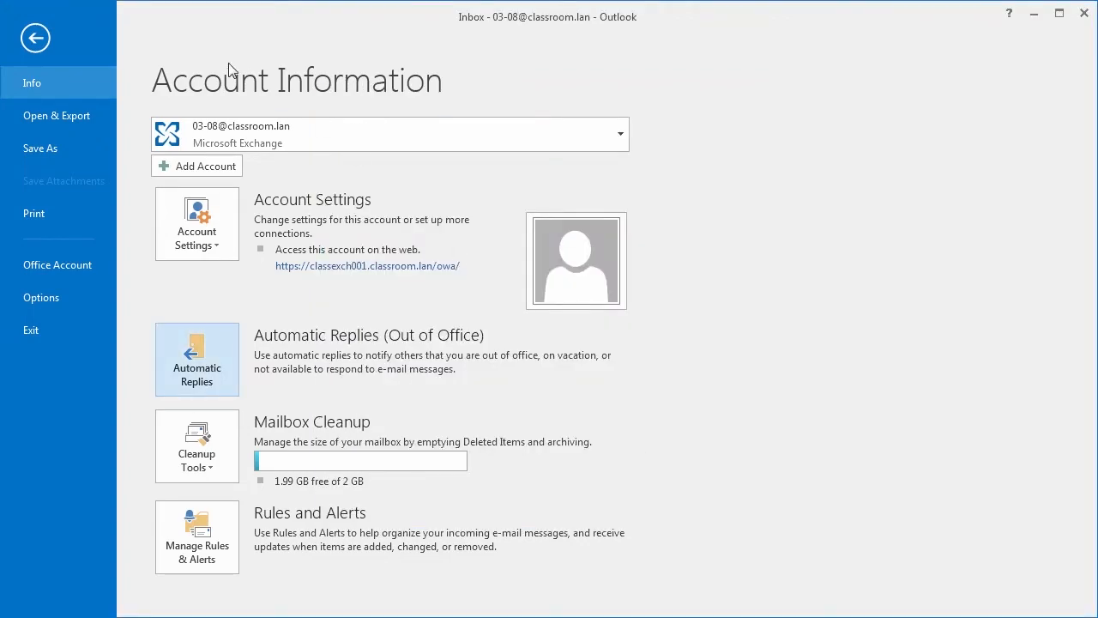
Step: Reopen Automatic Replies and move the start to Fri 2/19/2016 at 11:00 AM
left_click(43, 38)
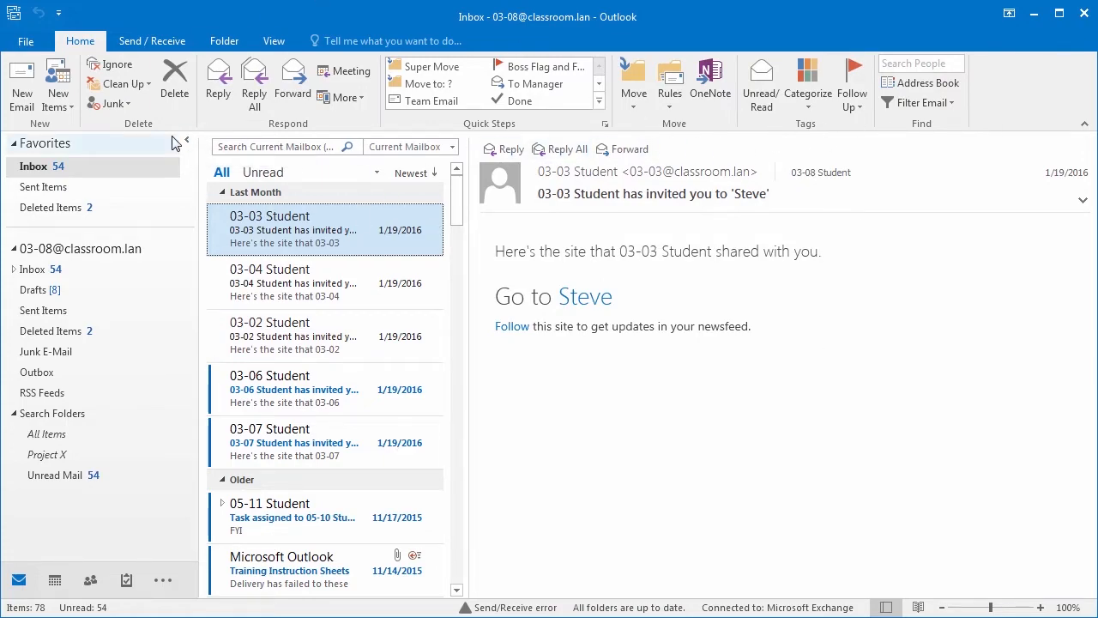
left_click(26, 41)
left_click(220, 380)
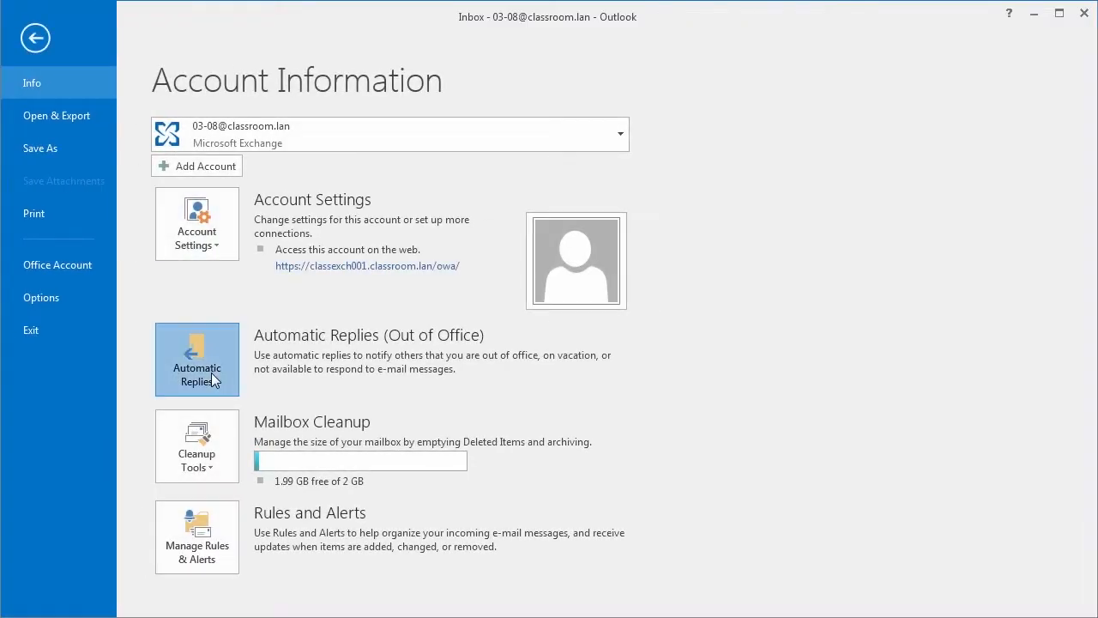
left_click(529, 174)
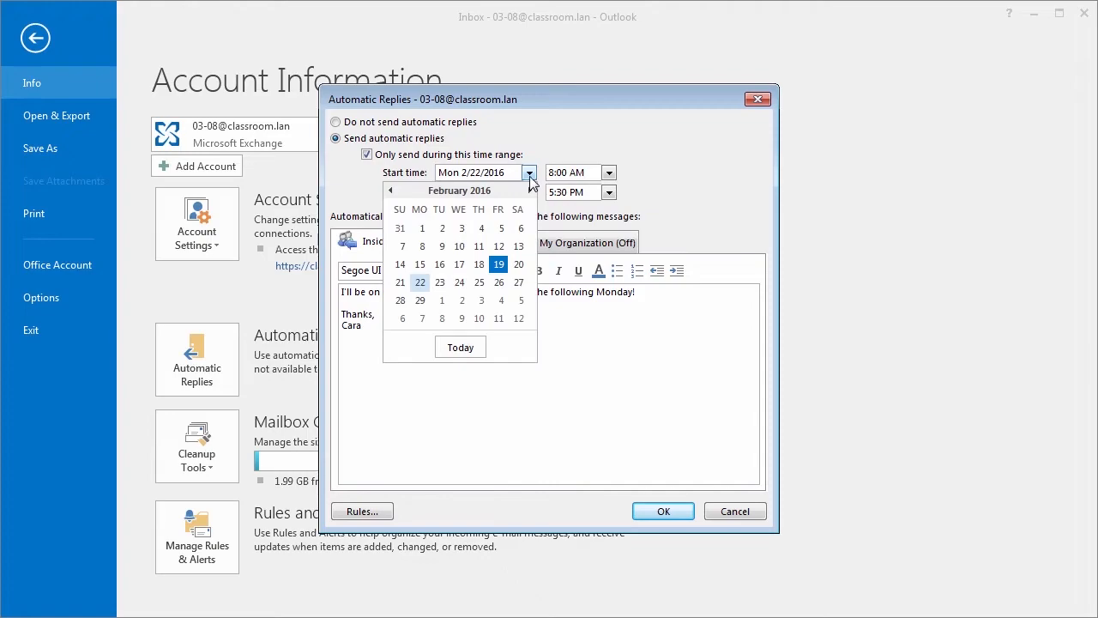
left_click(500, 265)
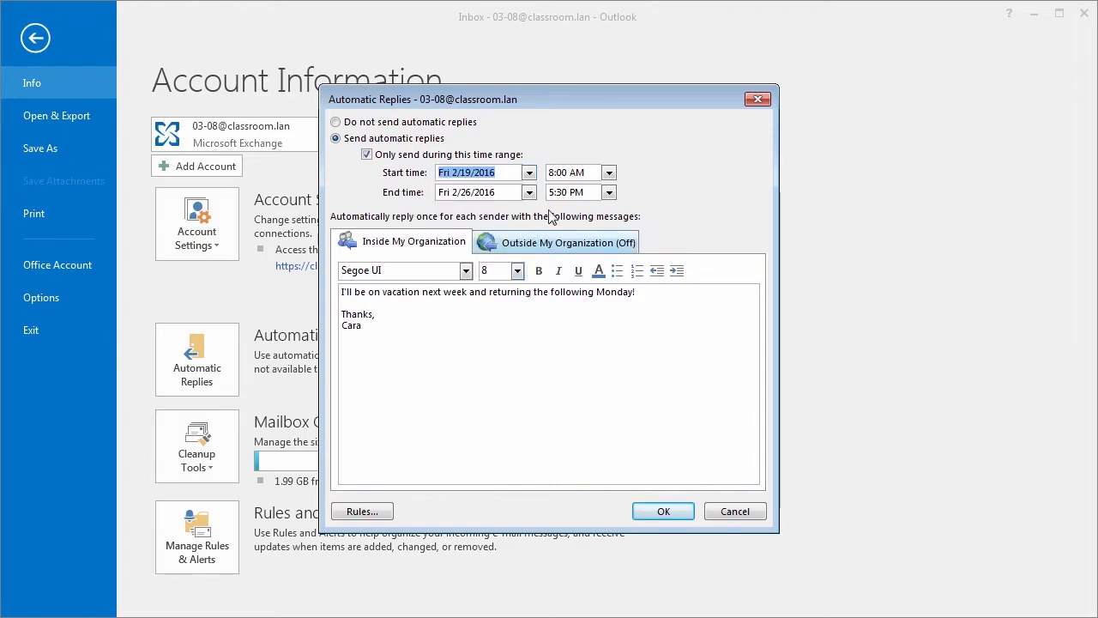
left_click(609, 173)
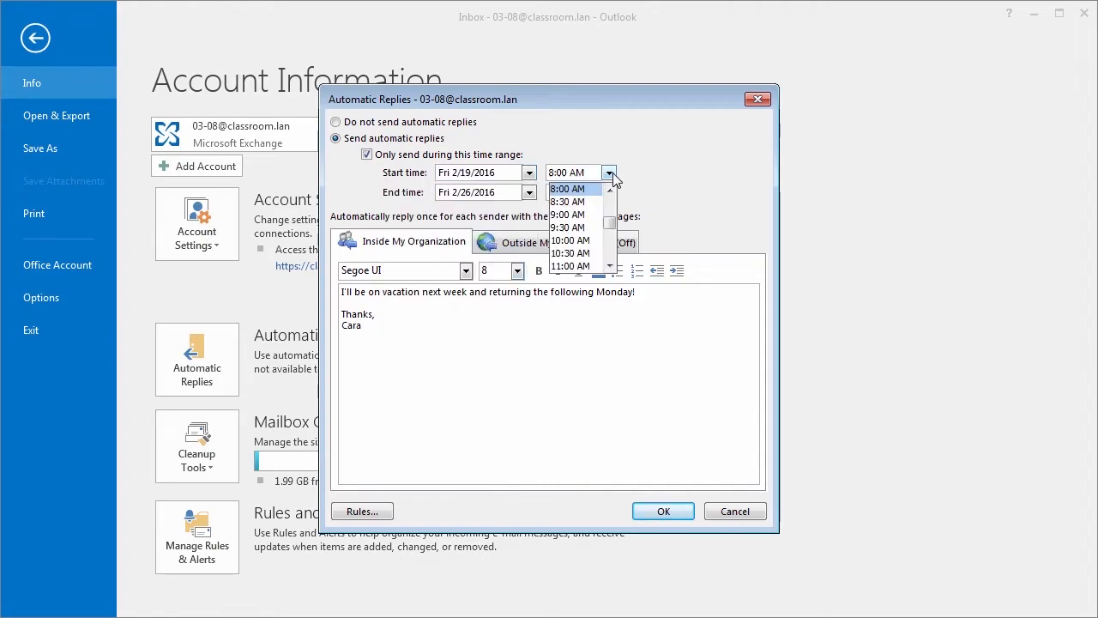
left_click(574, 266)
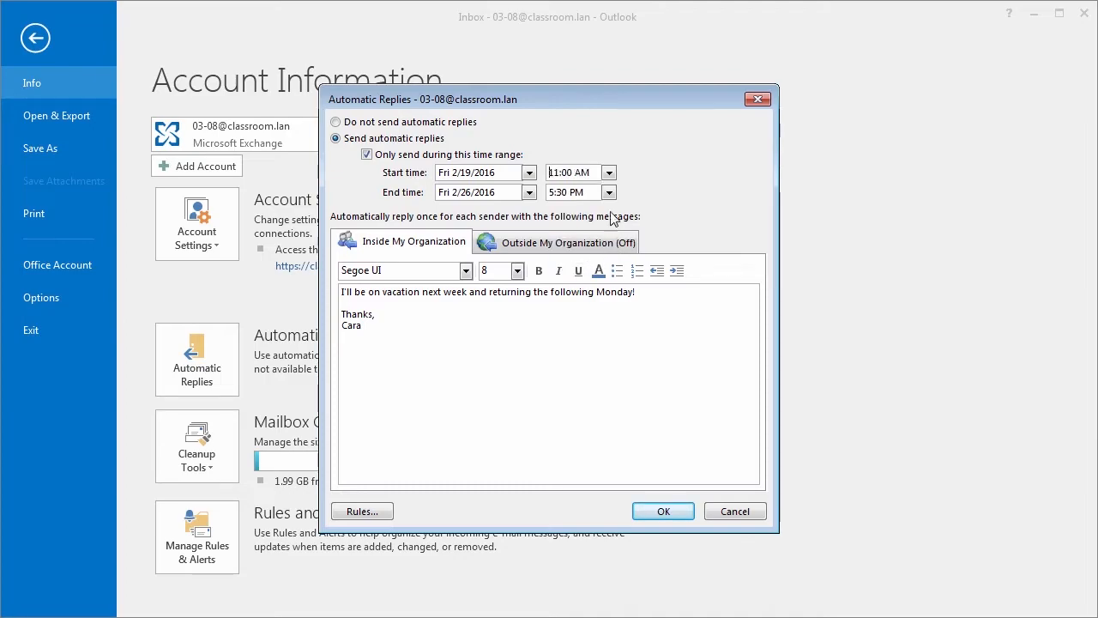
left_click(667, 512)
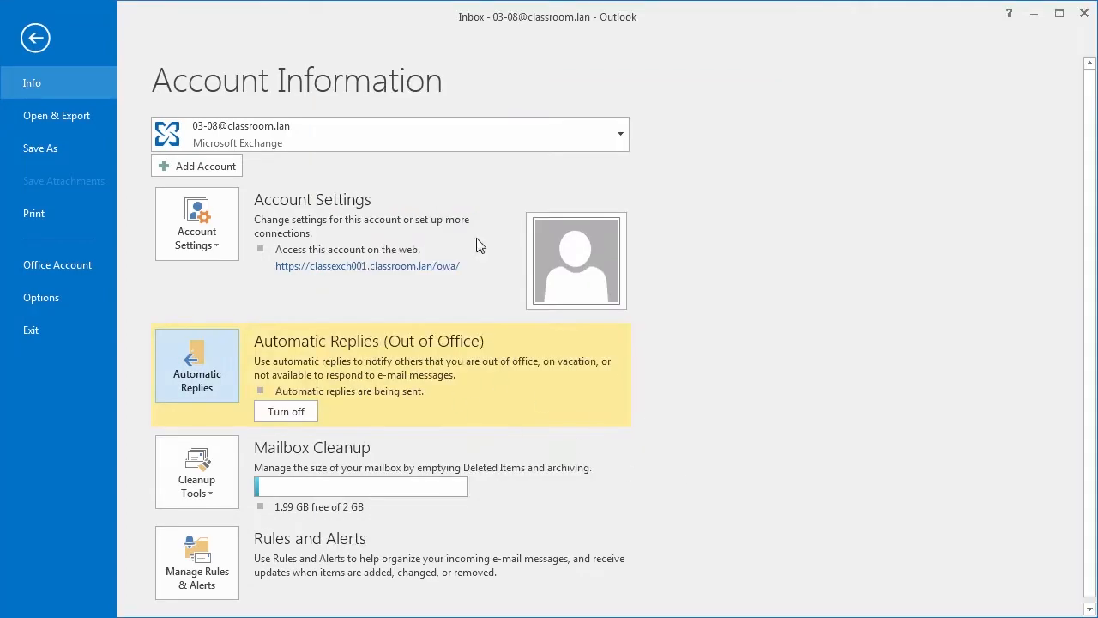
Step: Turn off automatic replies from the banner in the Inbox
left_click(43, 37)
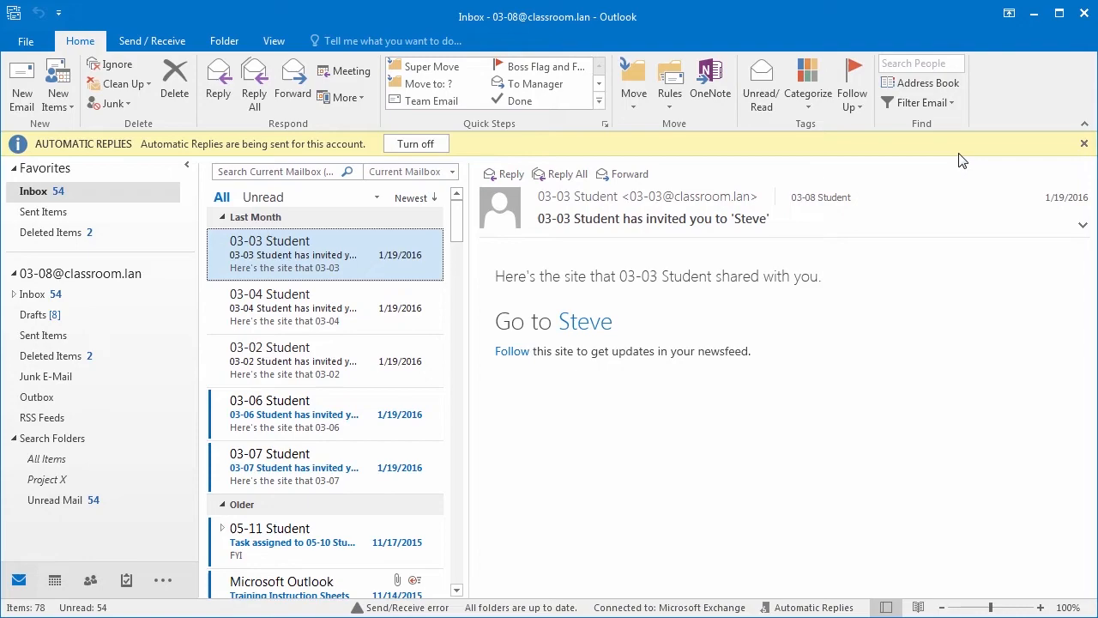
left_click(417, 145)
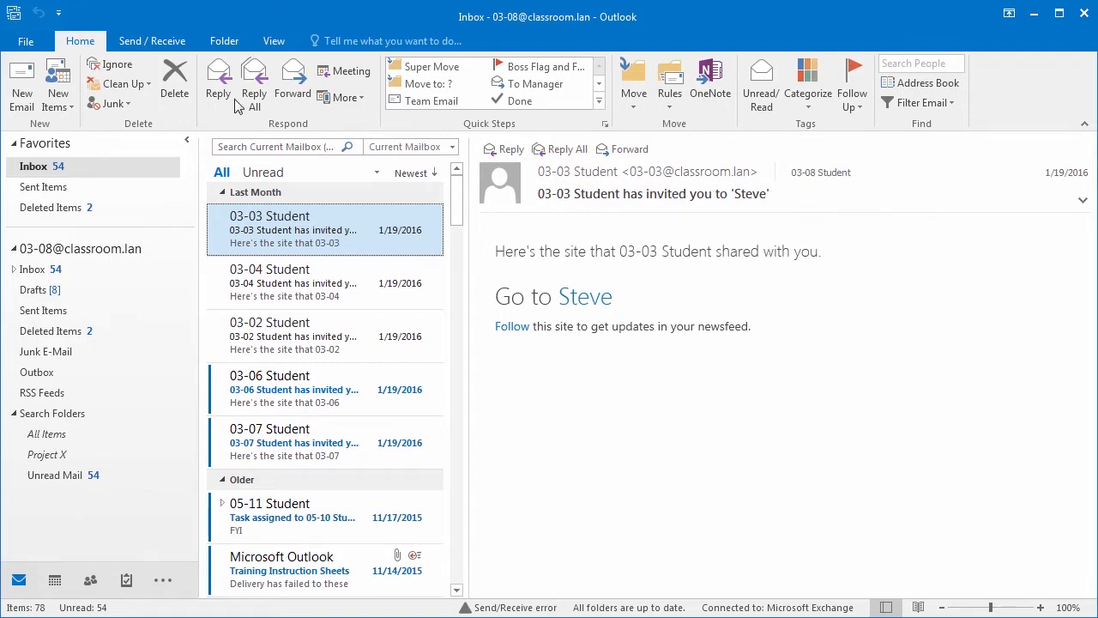
left_click(30, 43)
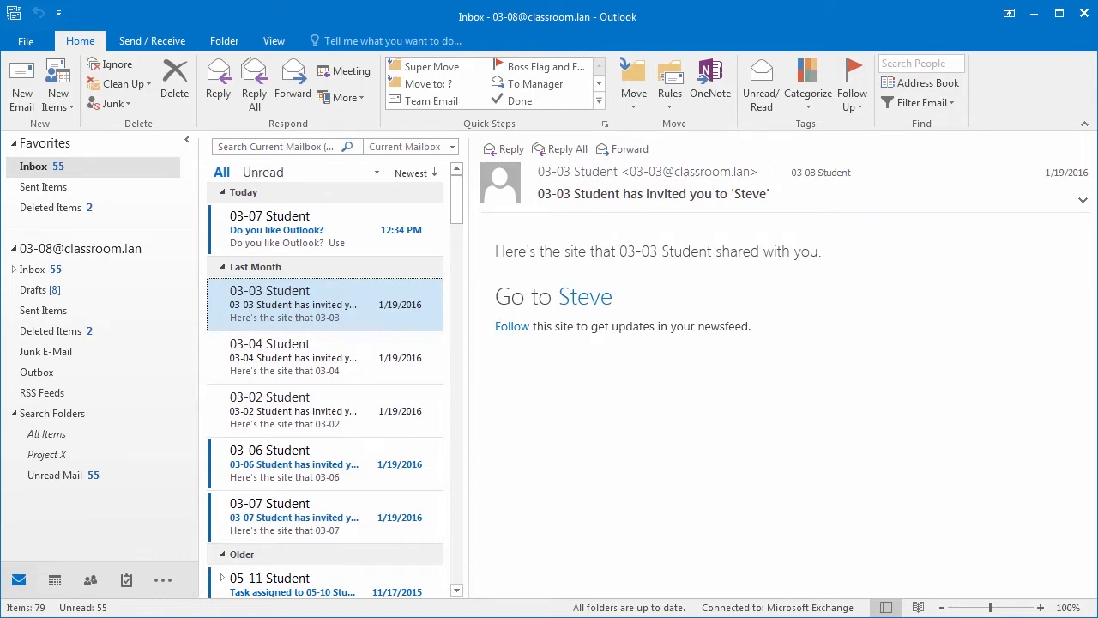
Step: Address a new message to 03-07 Student with the subject 'Make Sure to Vote'
left_click(18, 98)
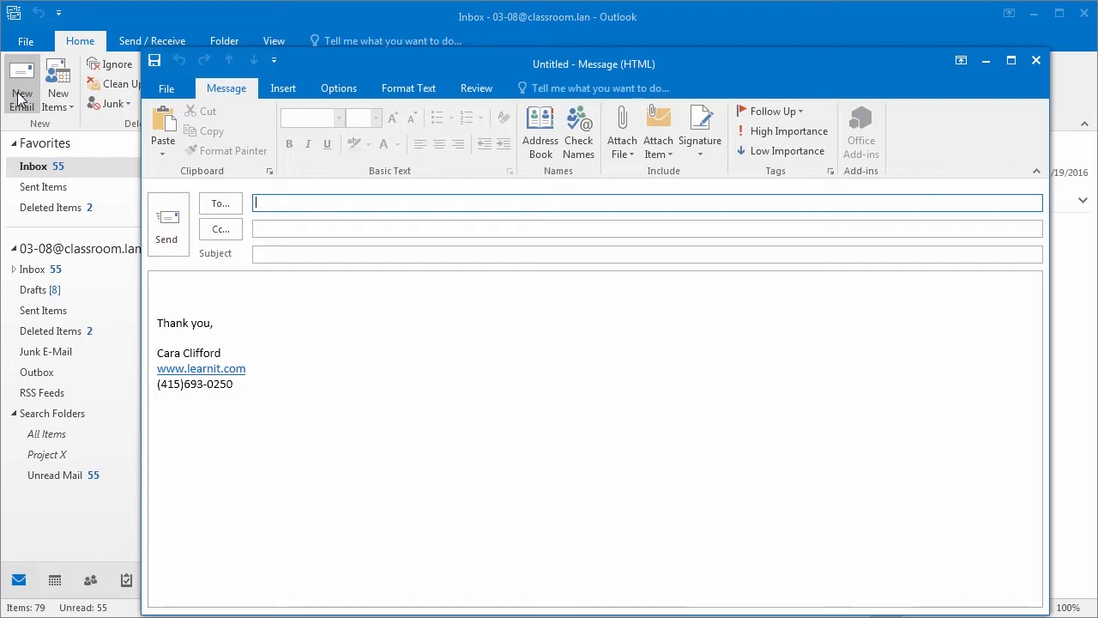
type("03-")
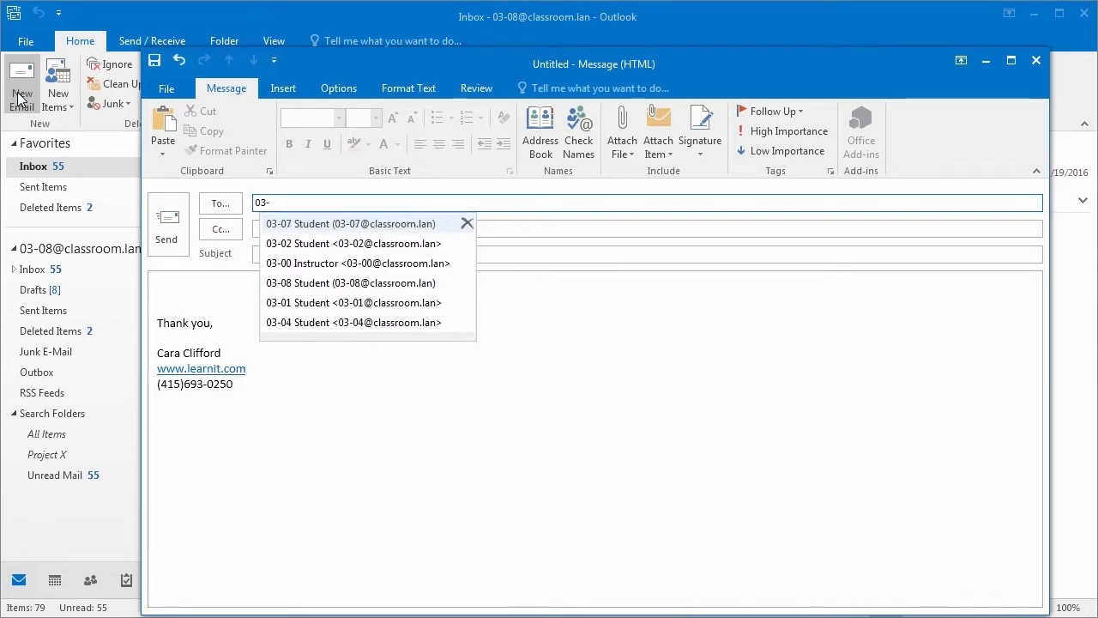
key("Return")
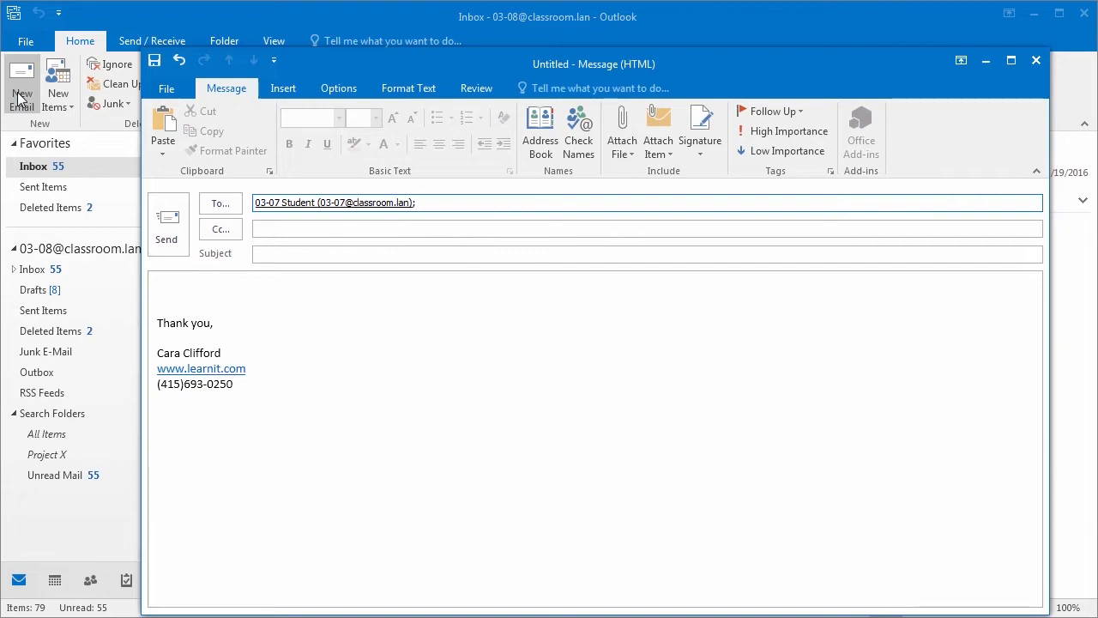
left_click(287, 254)
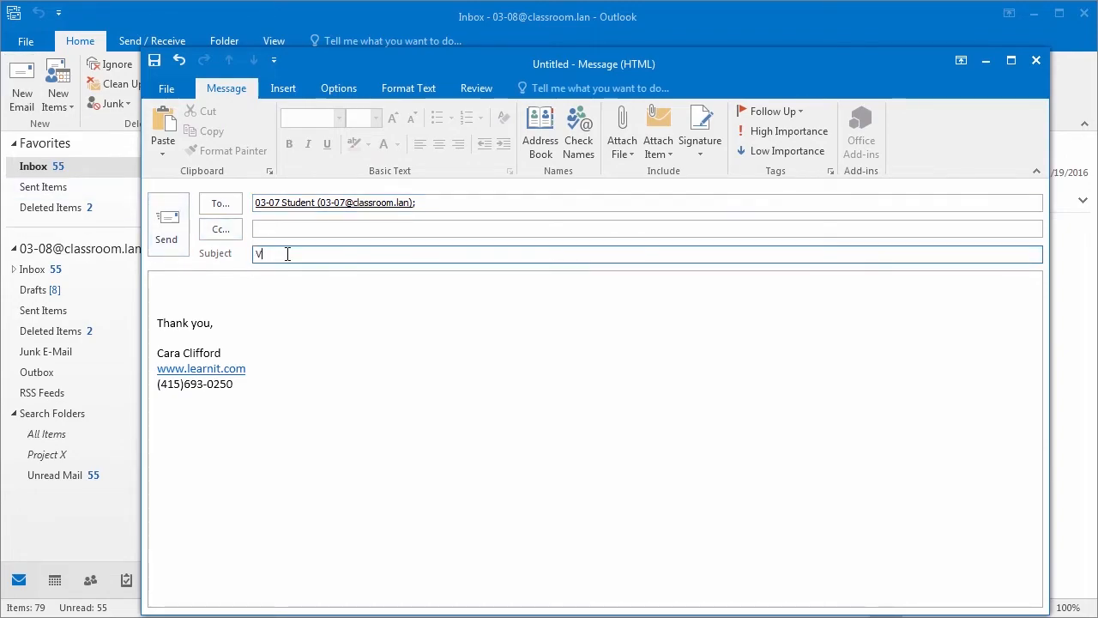
type("Make Sure to Vote")
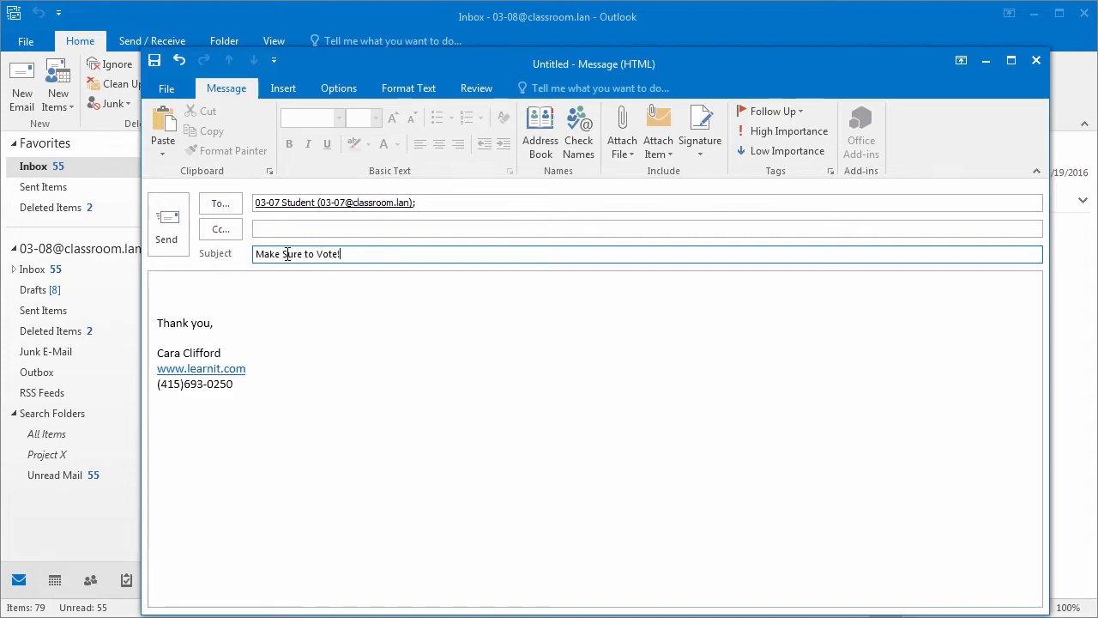
key("Tab")
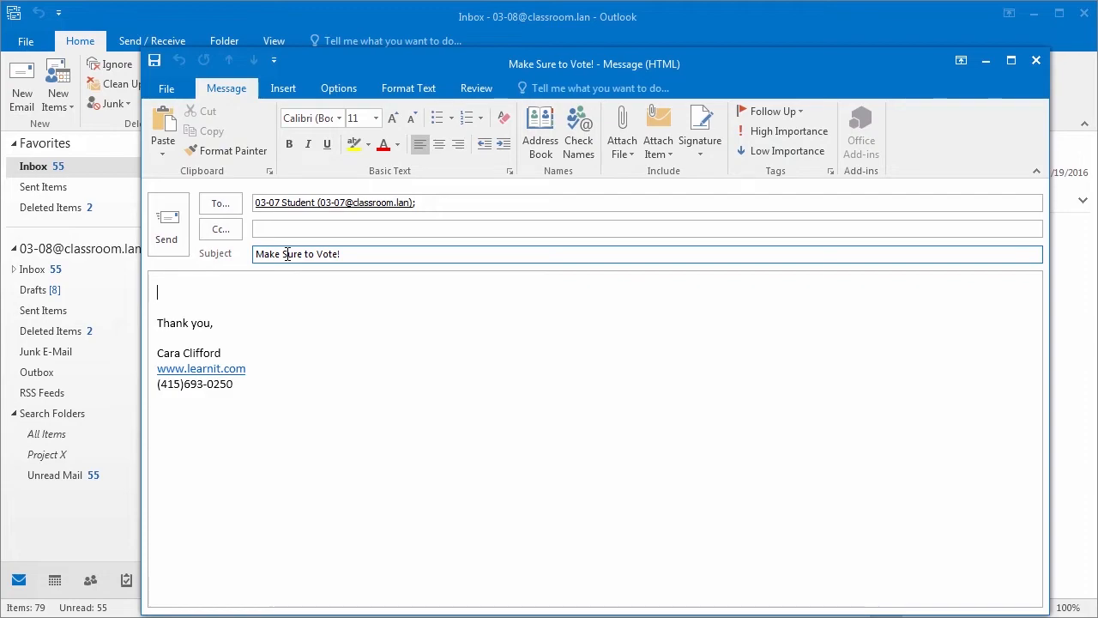
Step: Type the body 'Do you have lunch plans on Friday, February 26th?' after checking the date
type("Do you have lunch plans on Friday, Febuary")
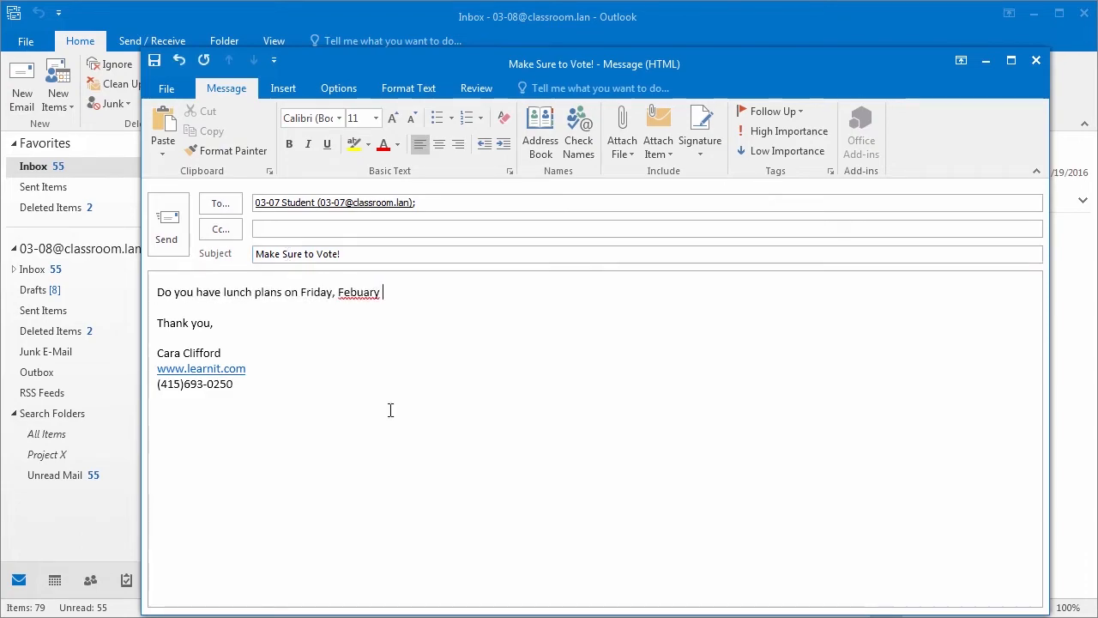
left_click(1060, 617)
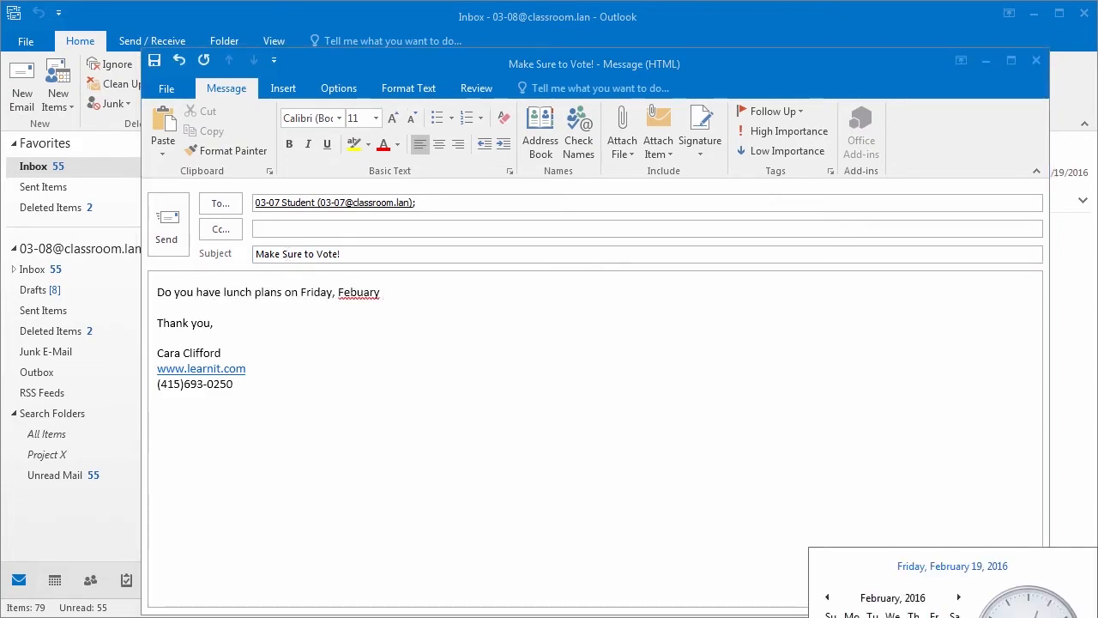
left_click(417, 294)
type("26th?")
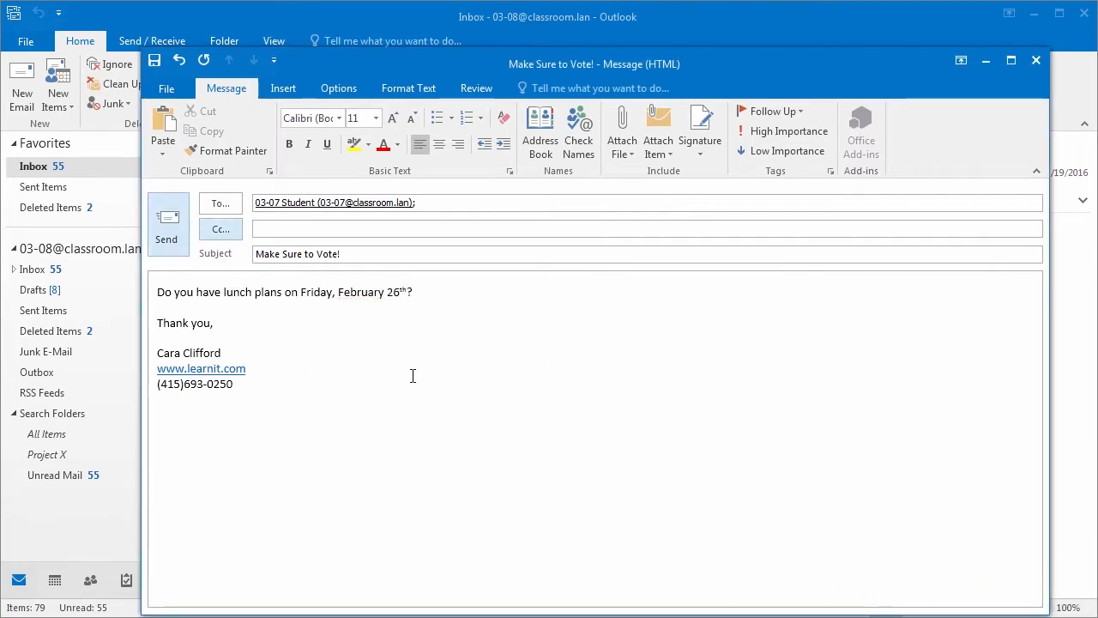
Step: Add Yes;No;Maybe voting buttons to the Make Sure to Vote! message and send it
left_click(337, 88)
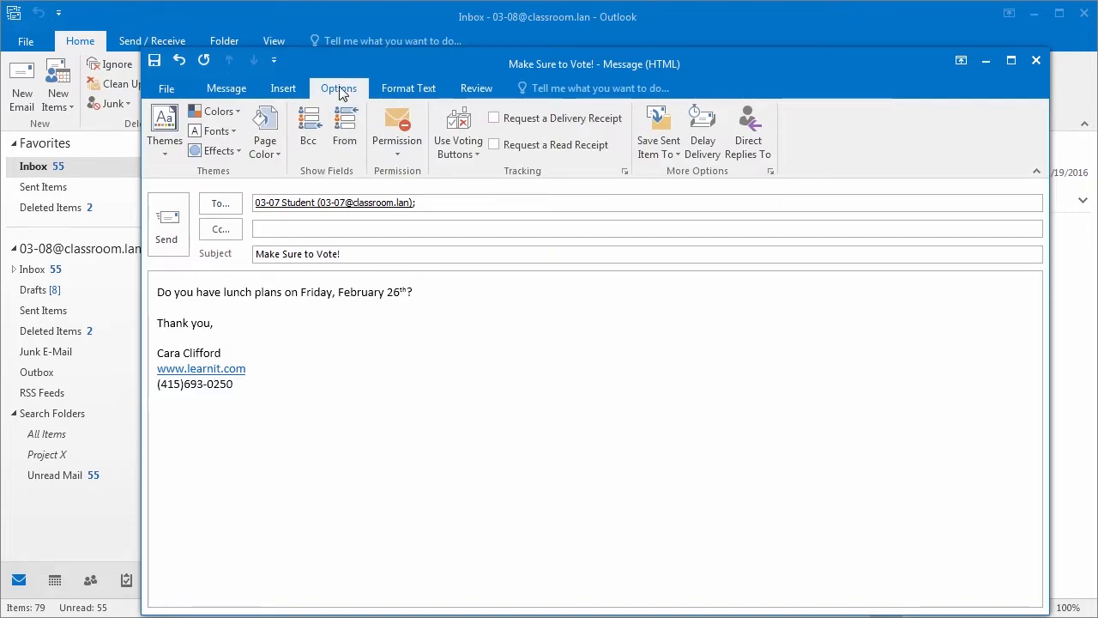
left_click(446, 154)
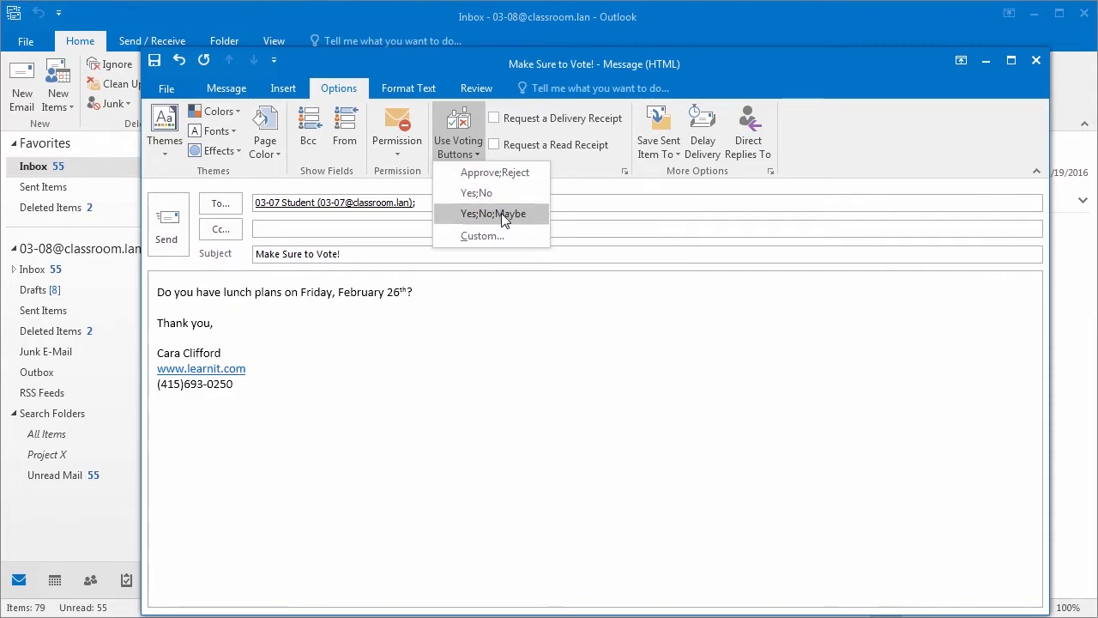
left_click(501, 212)
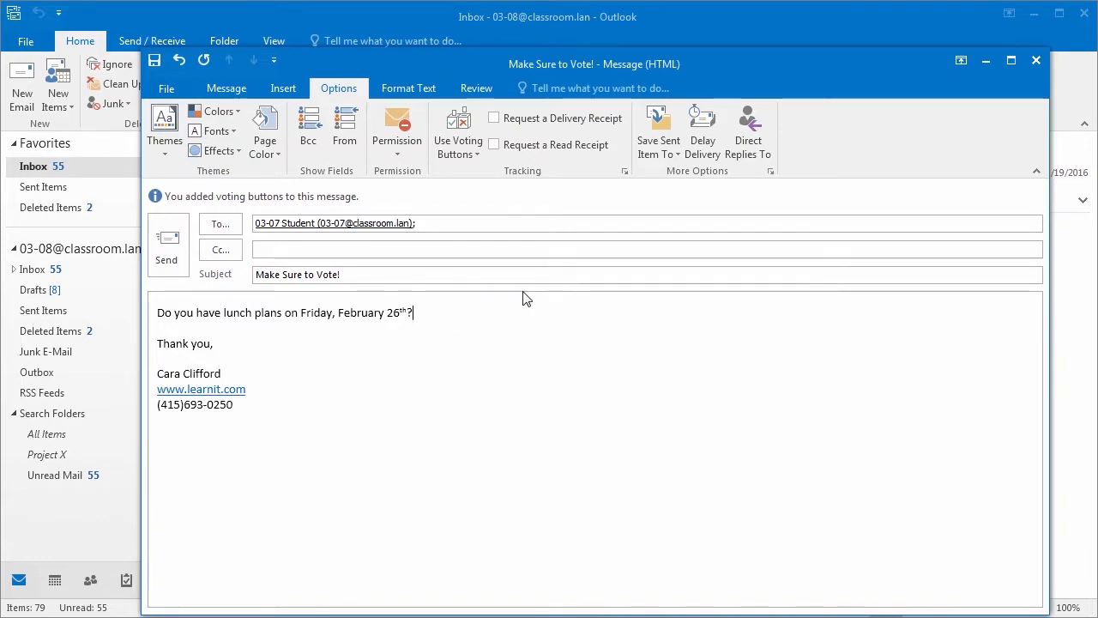
left_click(177, 252)
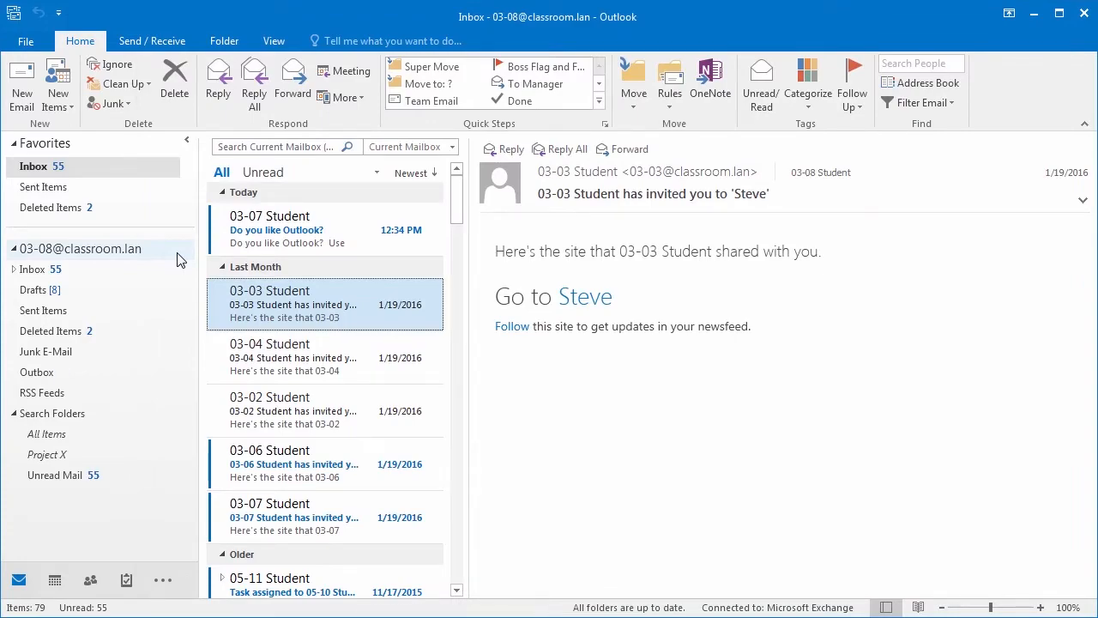
Step: Send a Yes vote on the Do you like Outlook? poll, then open the Maybe reply to Make Sure to Vote!
left_click(311, 232)
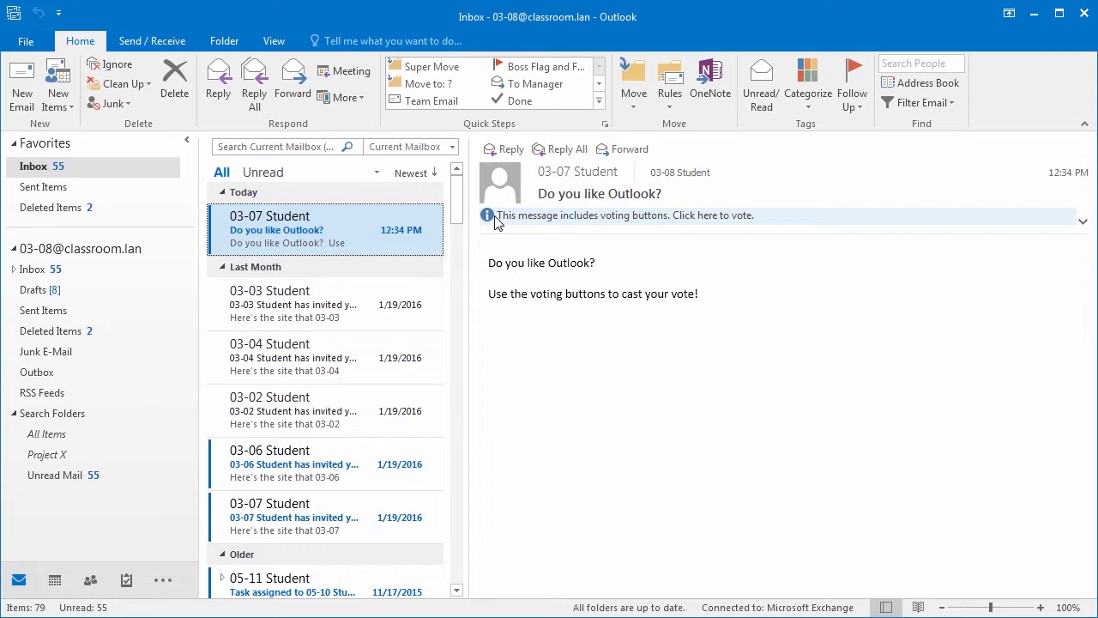
left_click(582, 221)
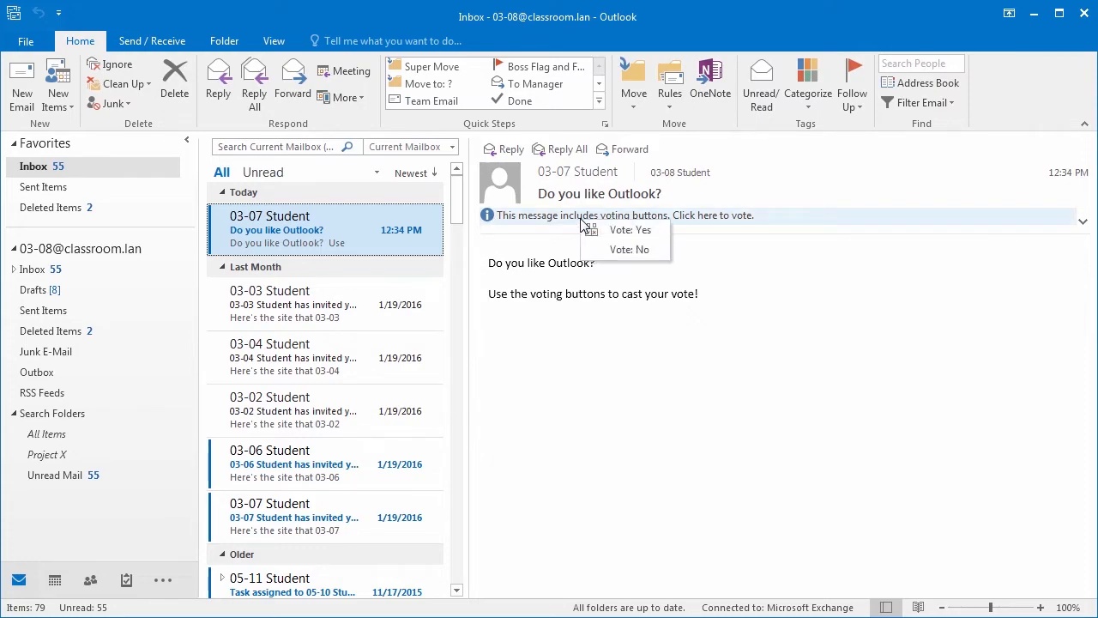
left_click(663, 230)
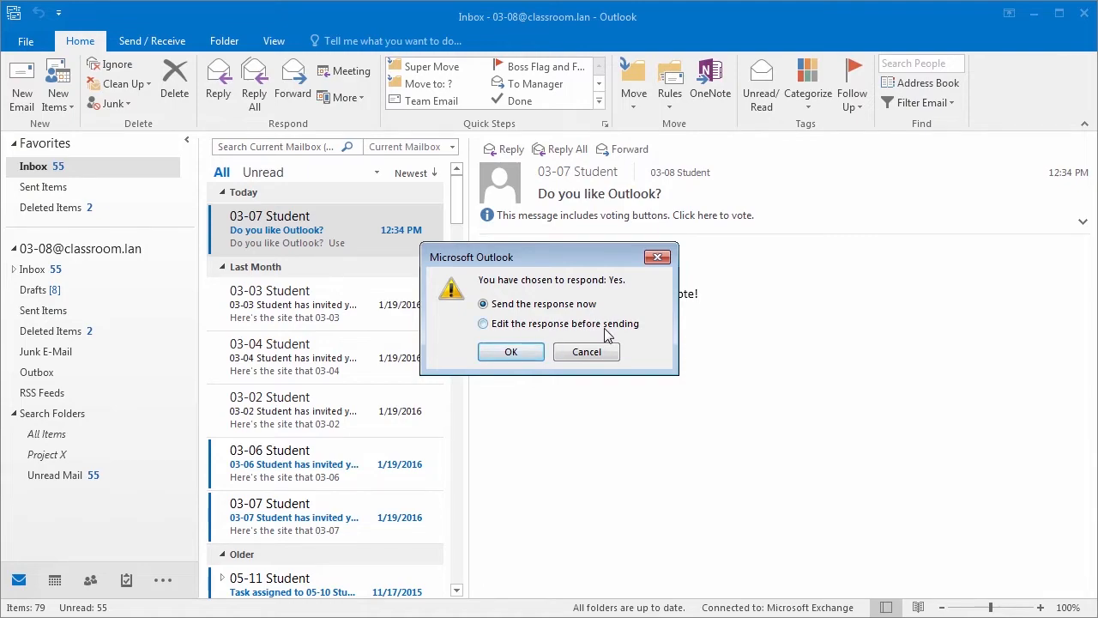
left_click(511, 353)
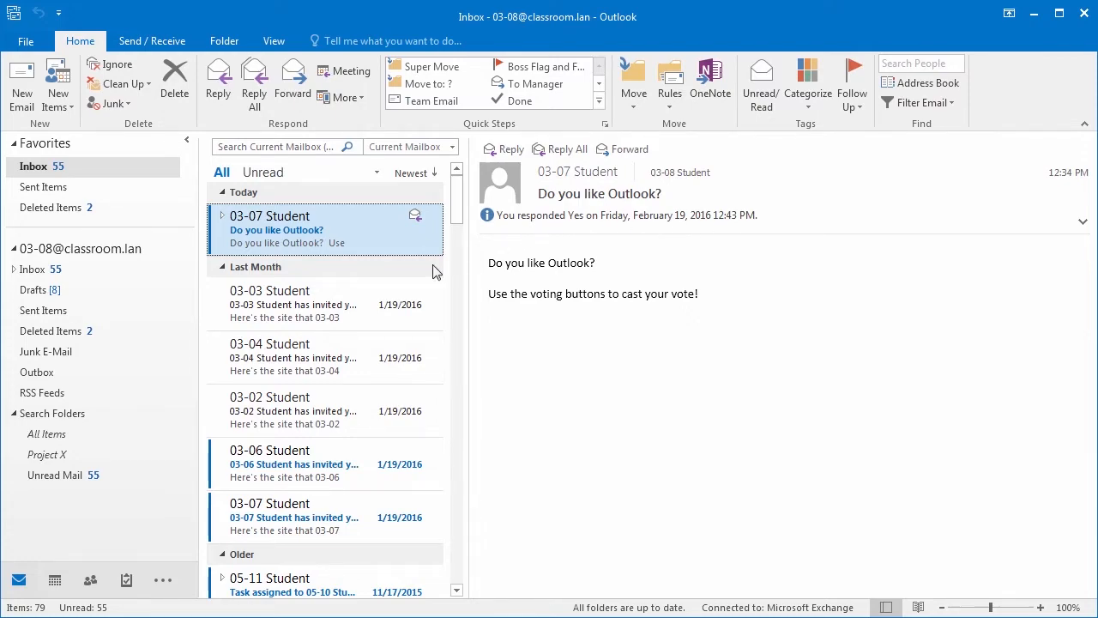
left_click(425, 296)
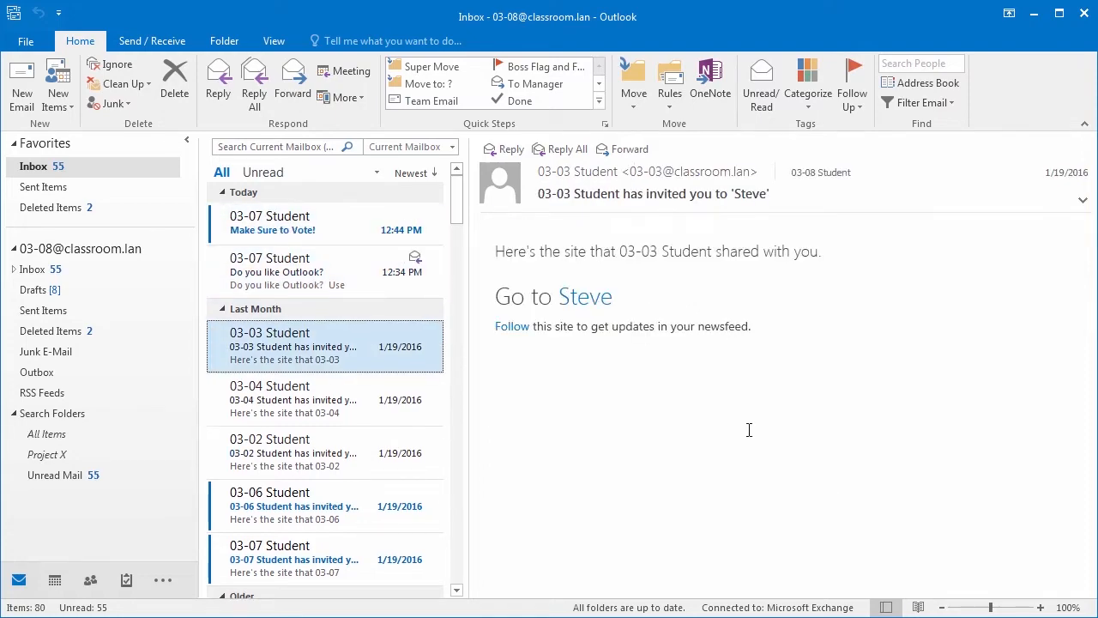
left_click(294, 231)
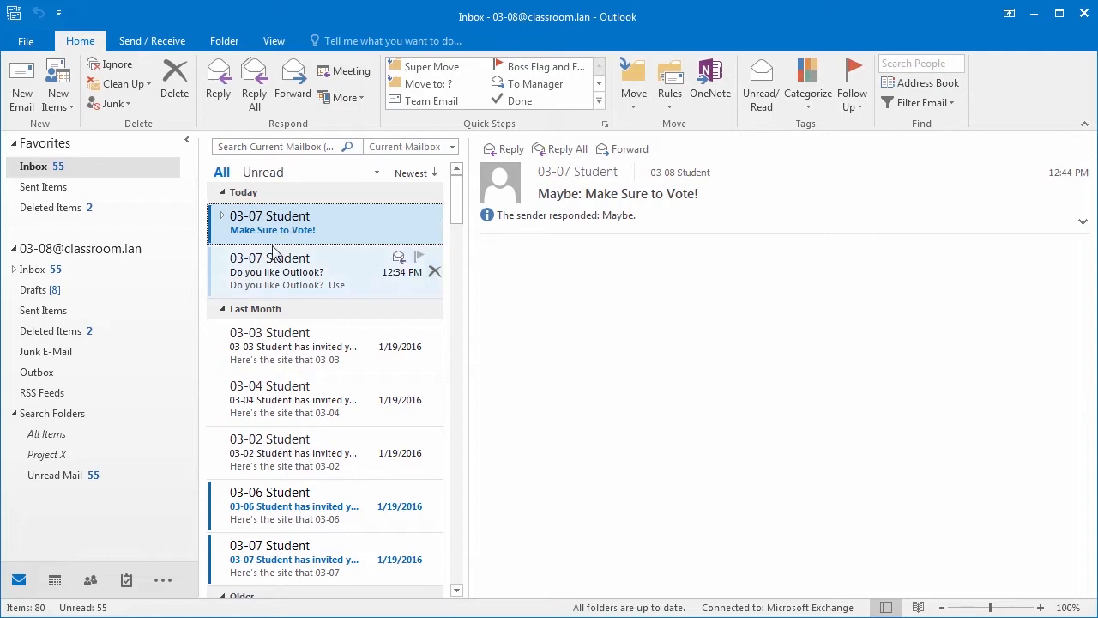
Step: Expand the Make Sure to Vote! conversation and open the sent lunch-plans message in its own window
left_click(222, 215)
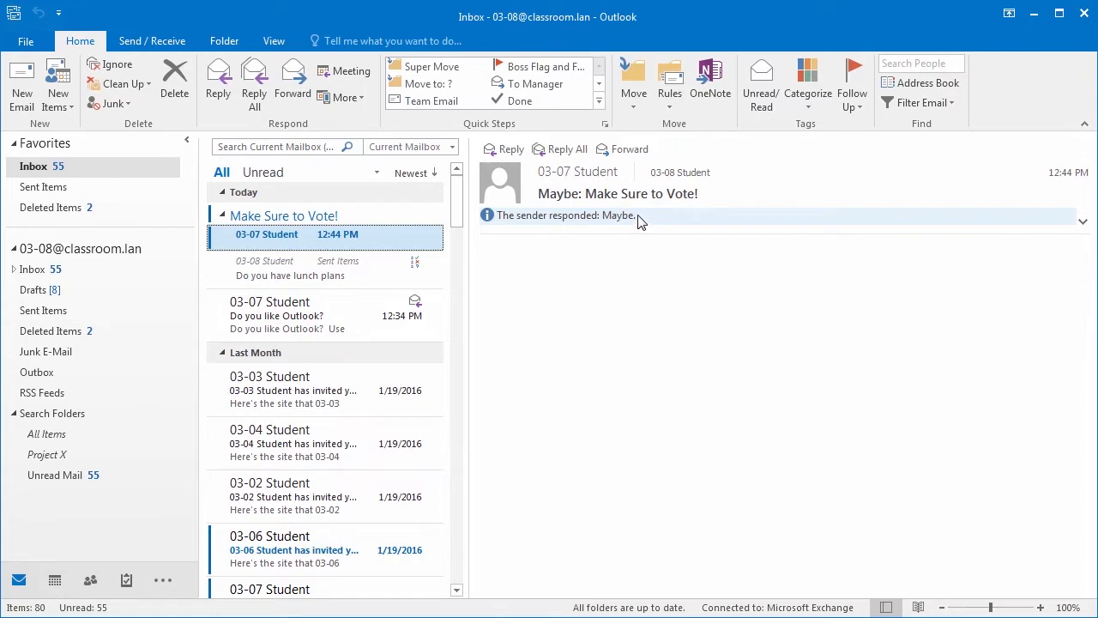
left_click(346, 266)
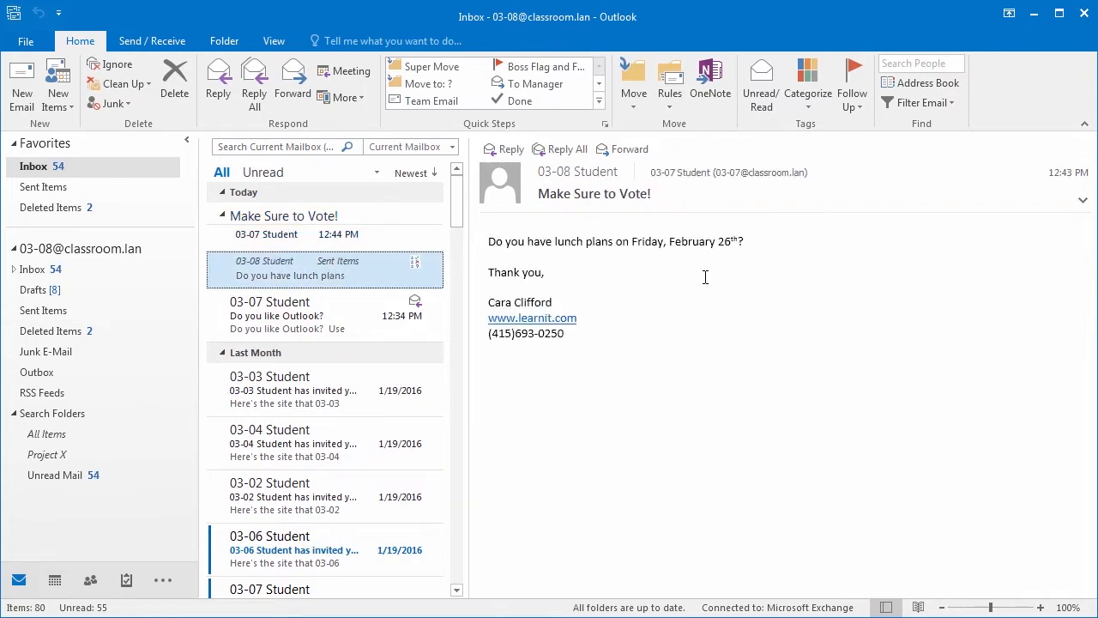
left_click(412, 242)
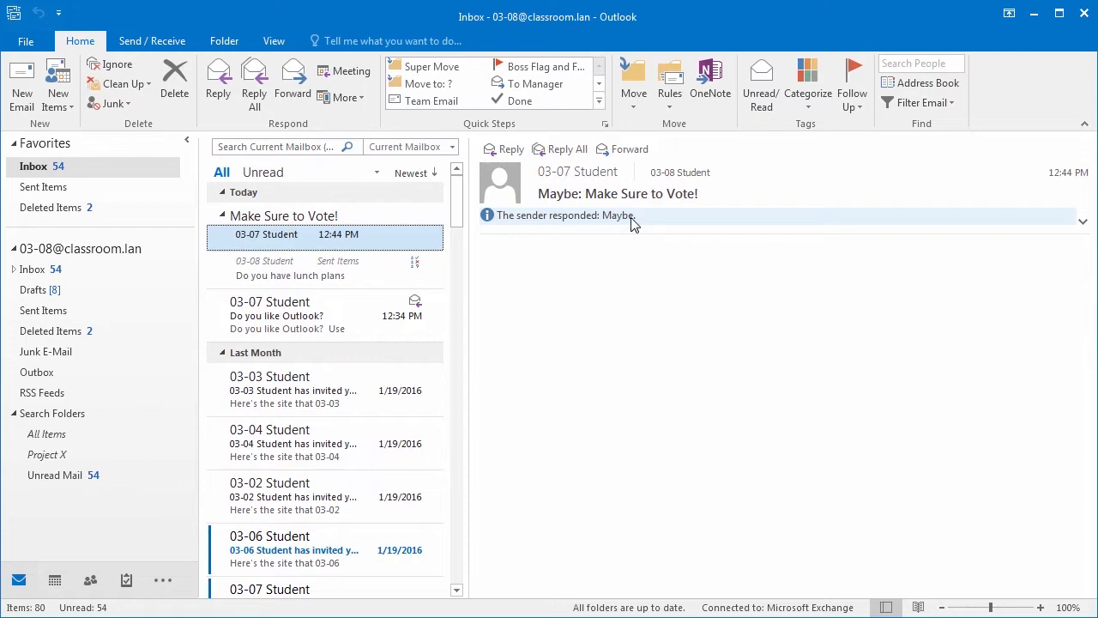
double_click(320, 264)
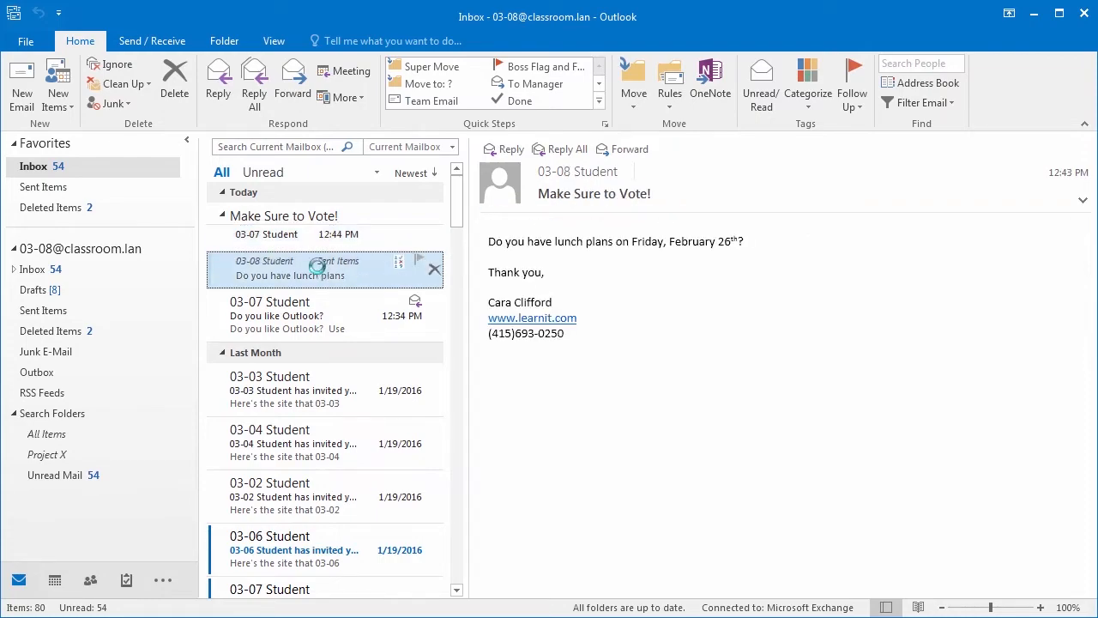
left_click_drag(679, 58, 643, 43)
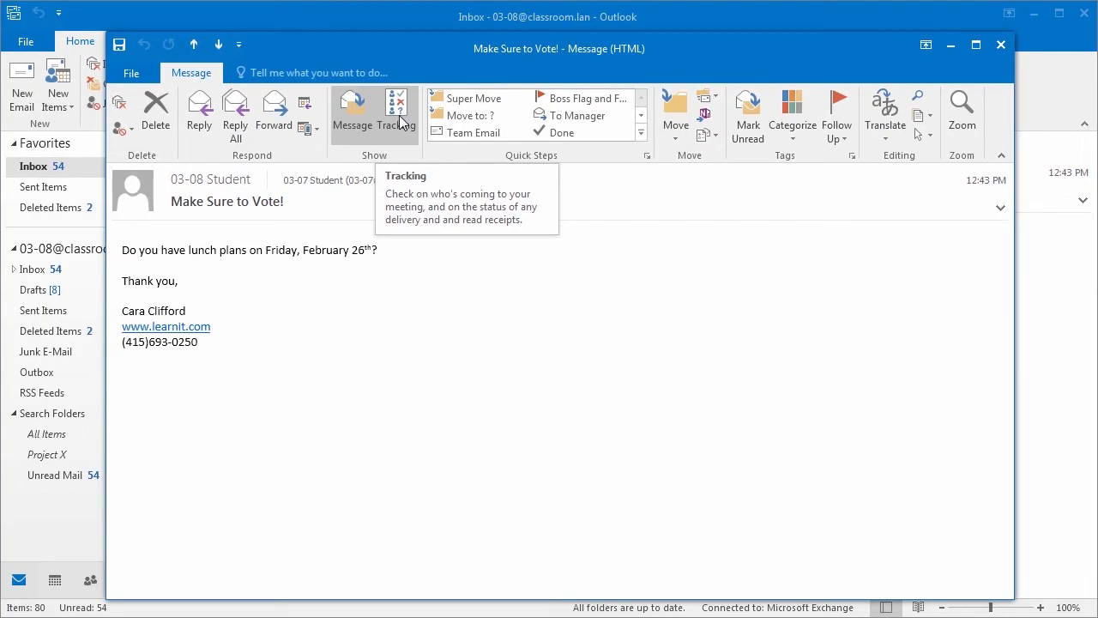
Step: Check who responded to the vote, then expand the full Quick Steps gallery
left_click(401, 123)
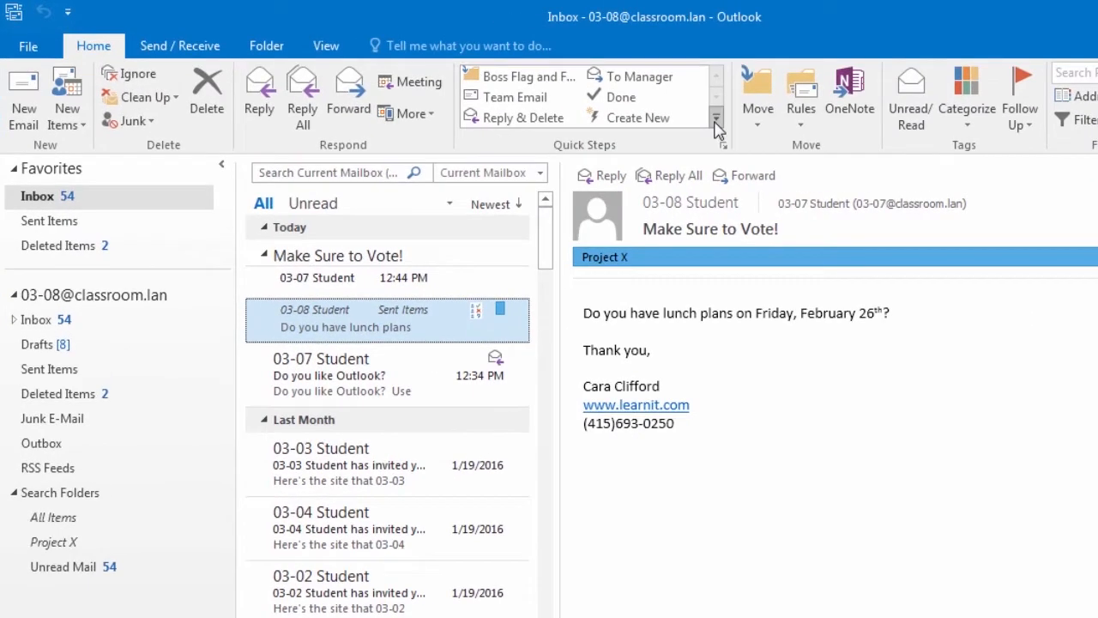
left_click(599, 101)
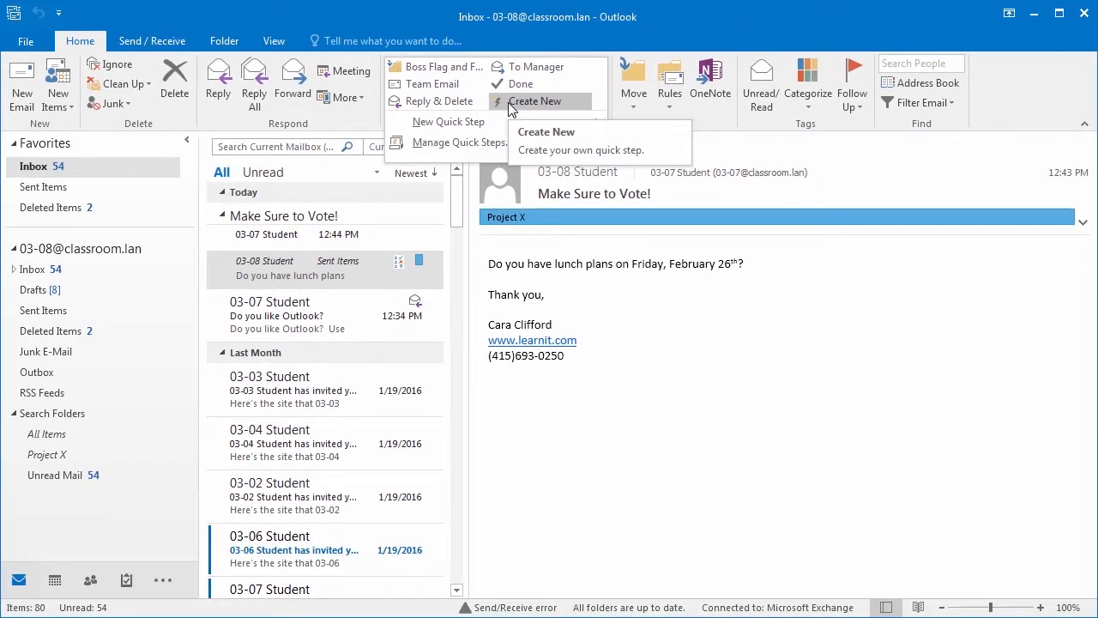
Step: Start the Team Email quick step and add 03-07 and 06-01 Student as recipients
left_click(444, 85)
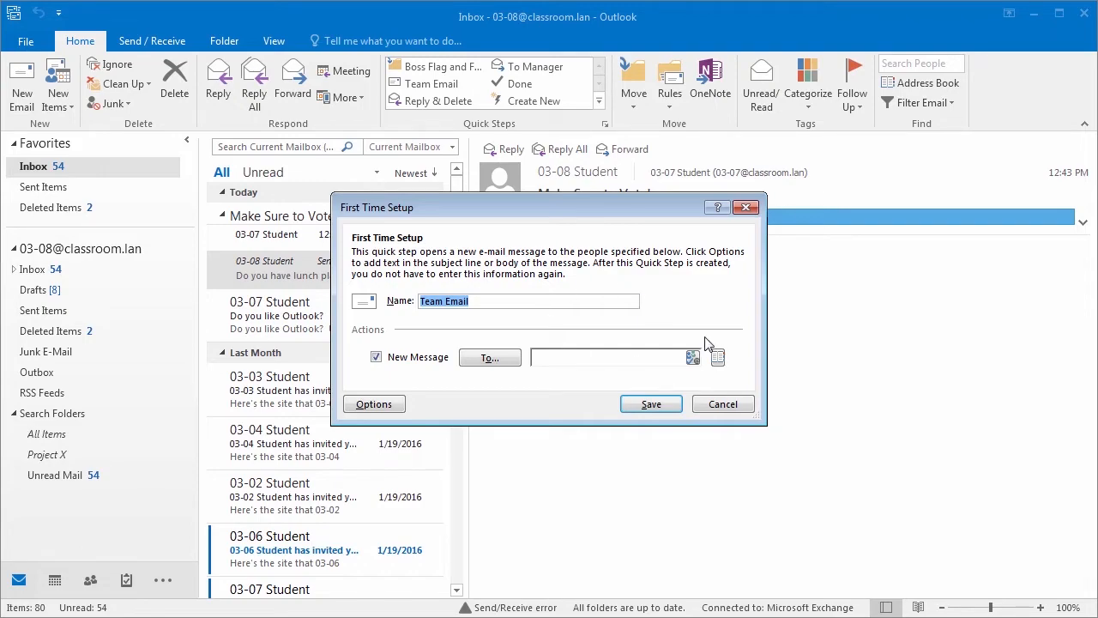
left_click(653, 359)
type("03-07")
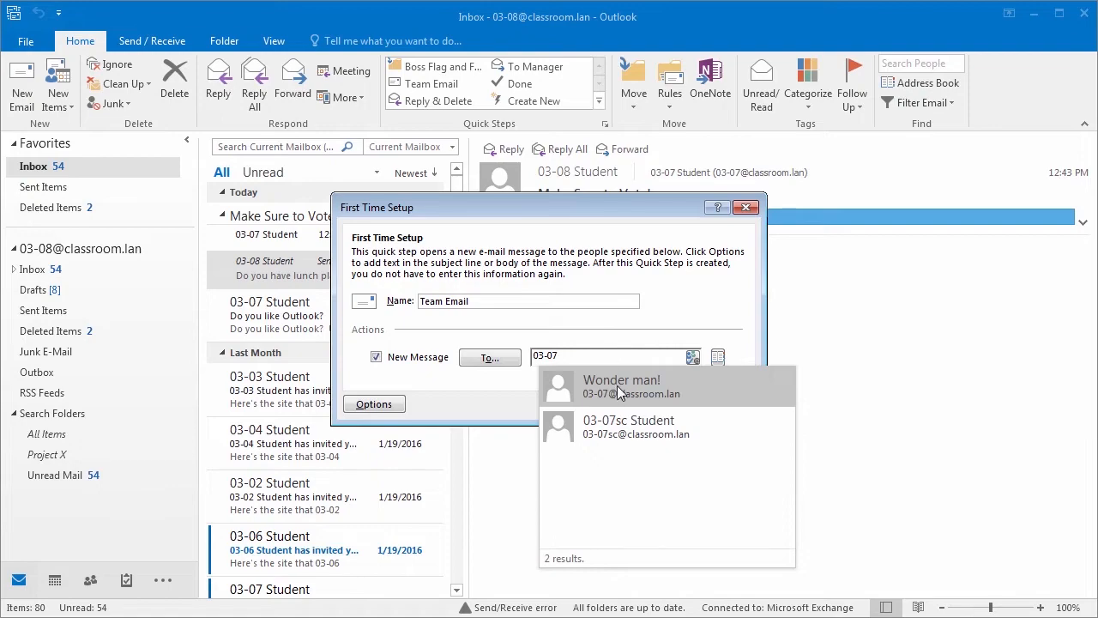
left_click(628, 380)
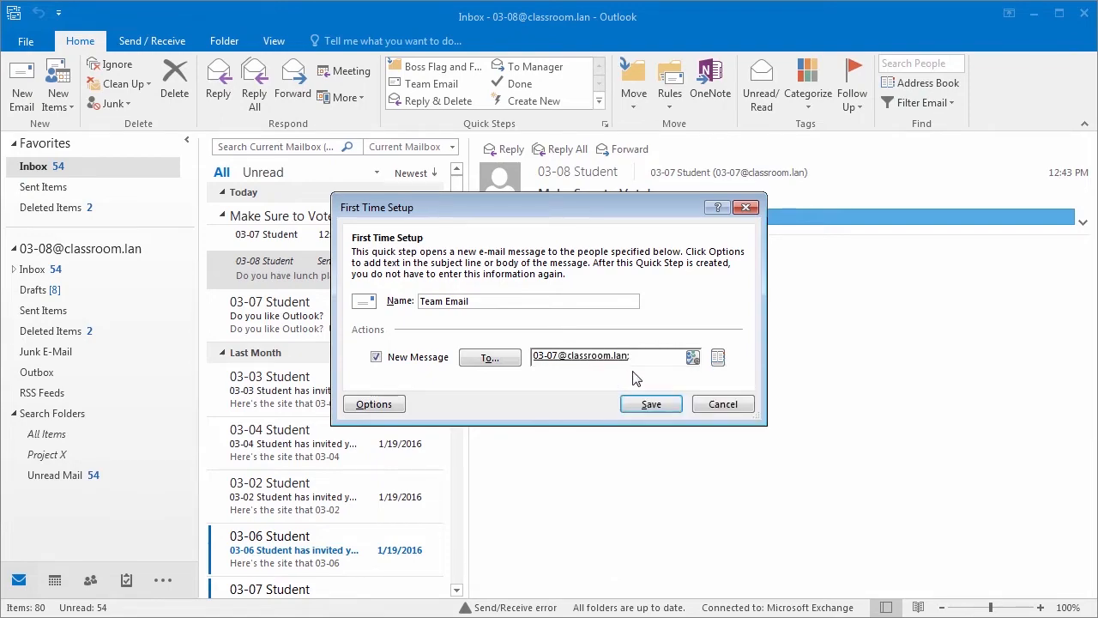
type("06-")
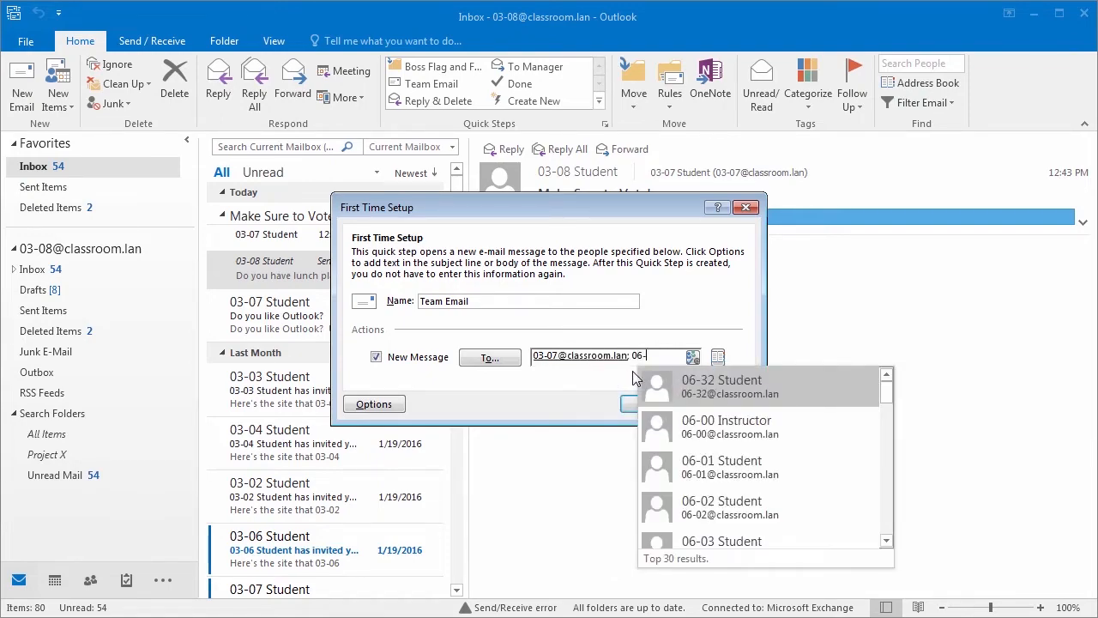
left_click(737, 469)
Step: Add 04-30 Student from the Address Book, then bring up the full quick step options
left_click(493, 358)
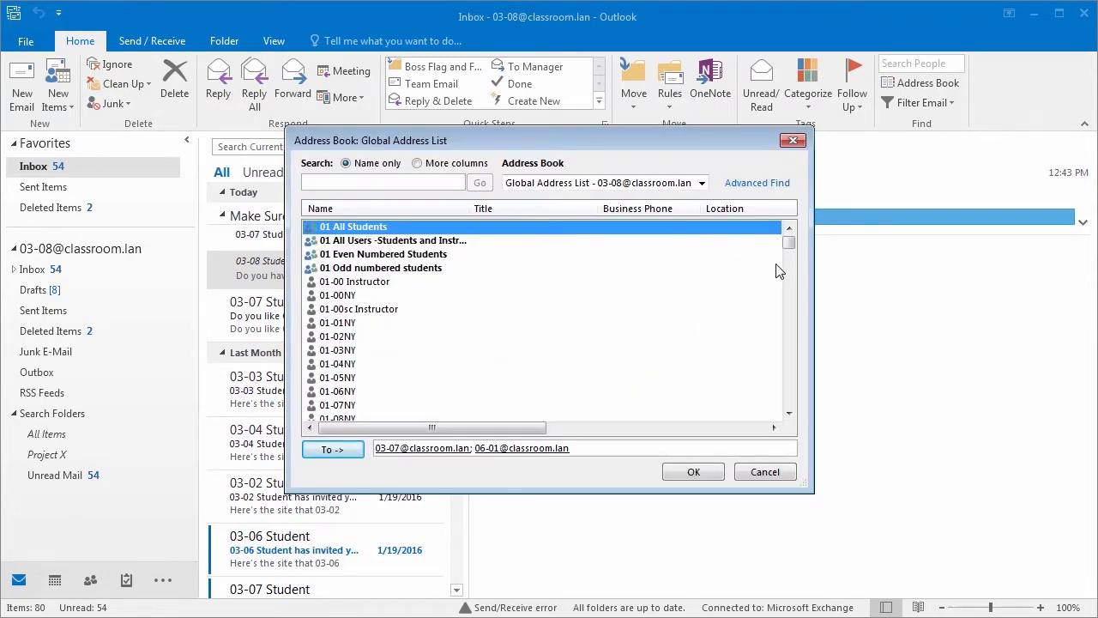
left_click_drag(790, 244, 789, 307)
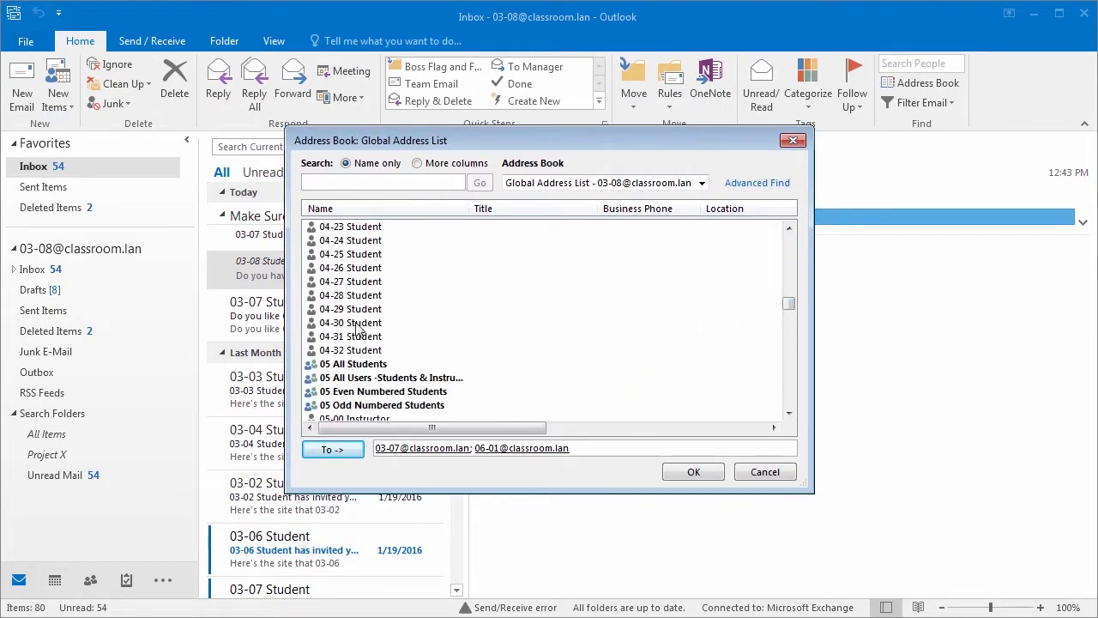
left_click(357, 323)
left_click(344, 452)
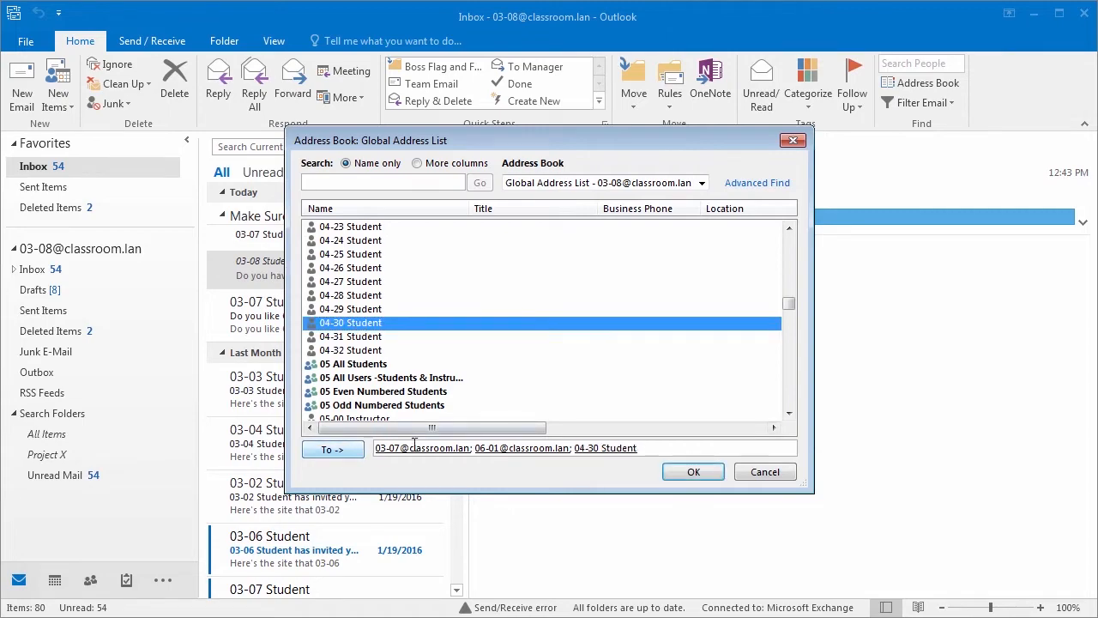
left_click(696, 471)
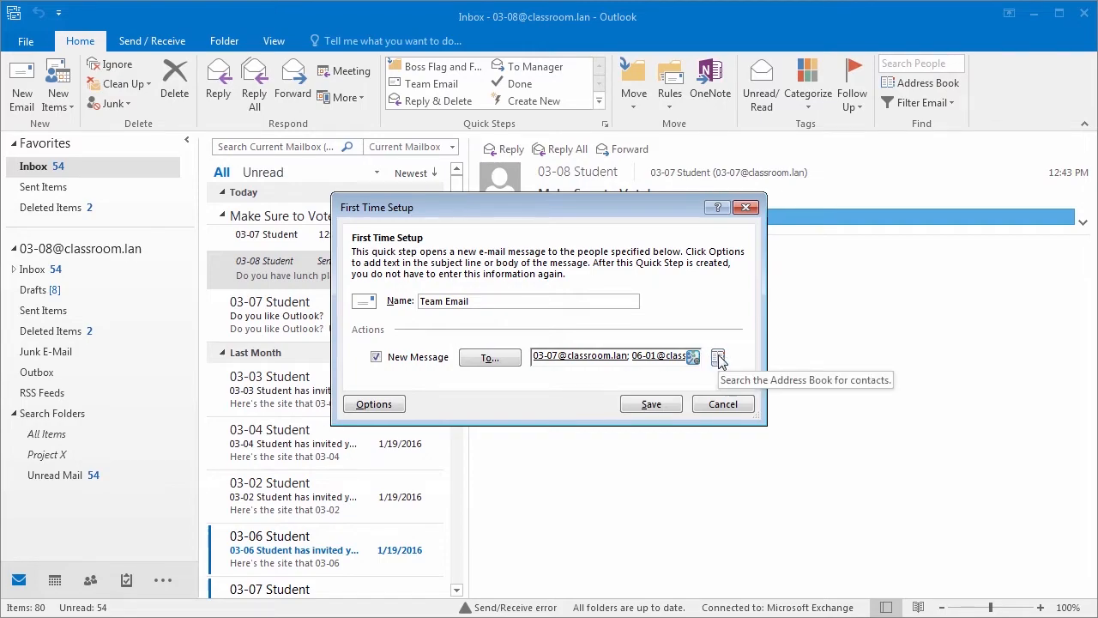
left_click(376, 404)
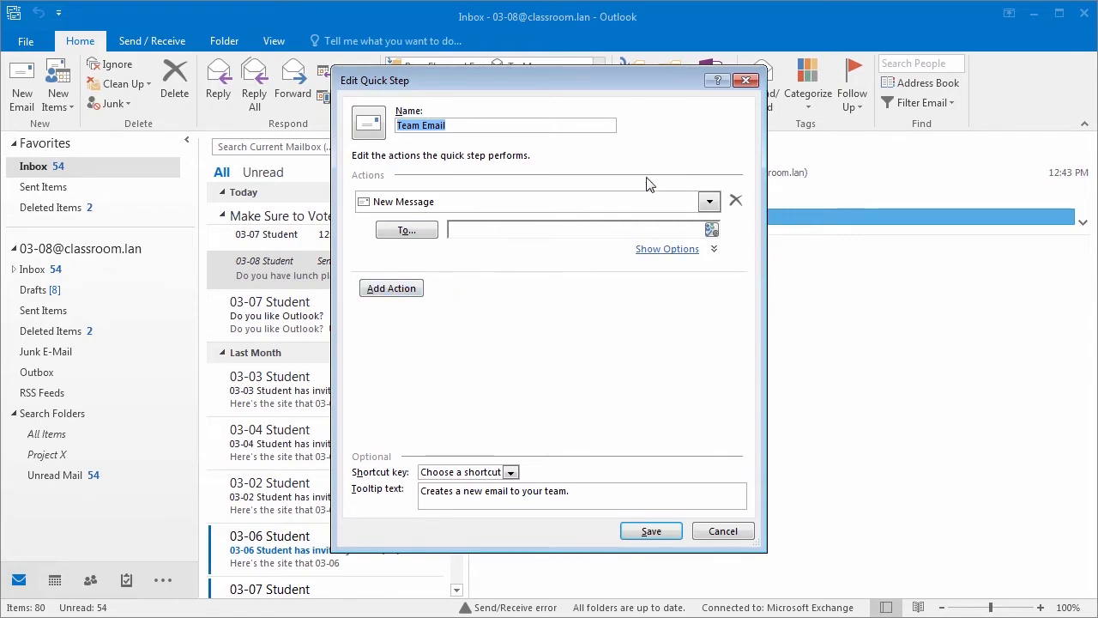
Step: Address the quick step to 03-07, 04-31 and 06-01 Student
left_click(587, 232)
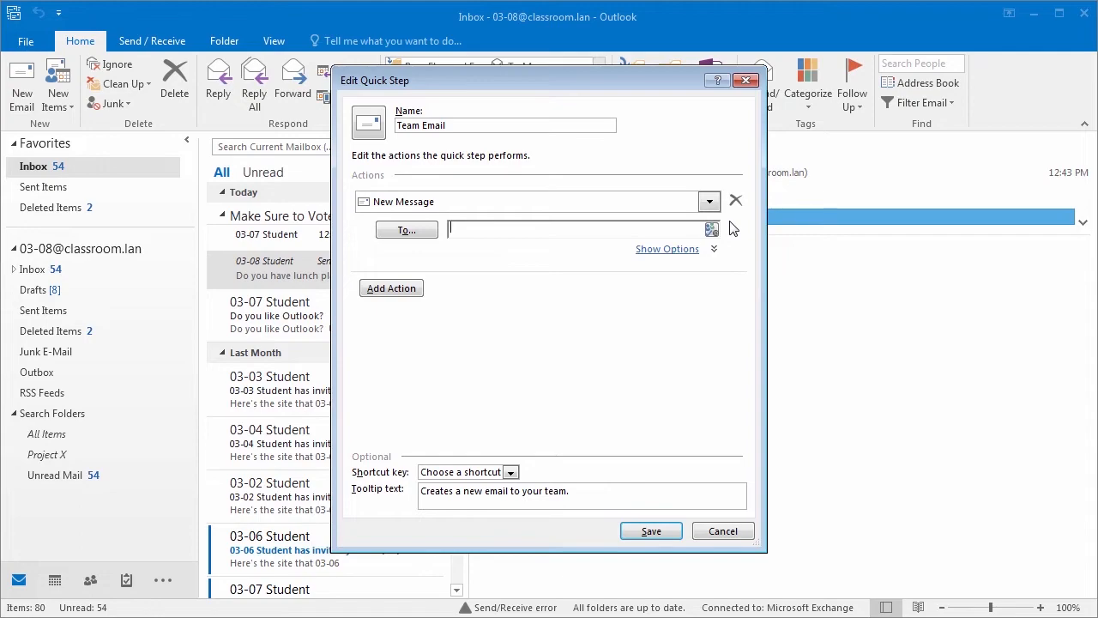
type("03-0")
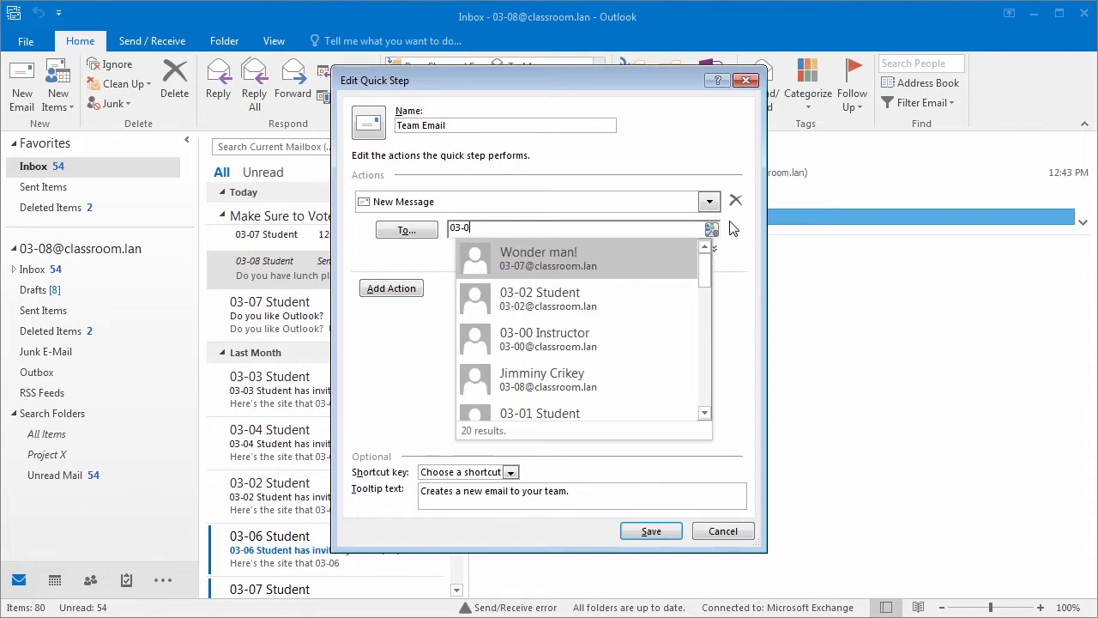
type("7")
key("Return")
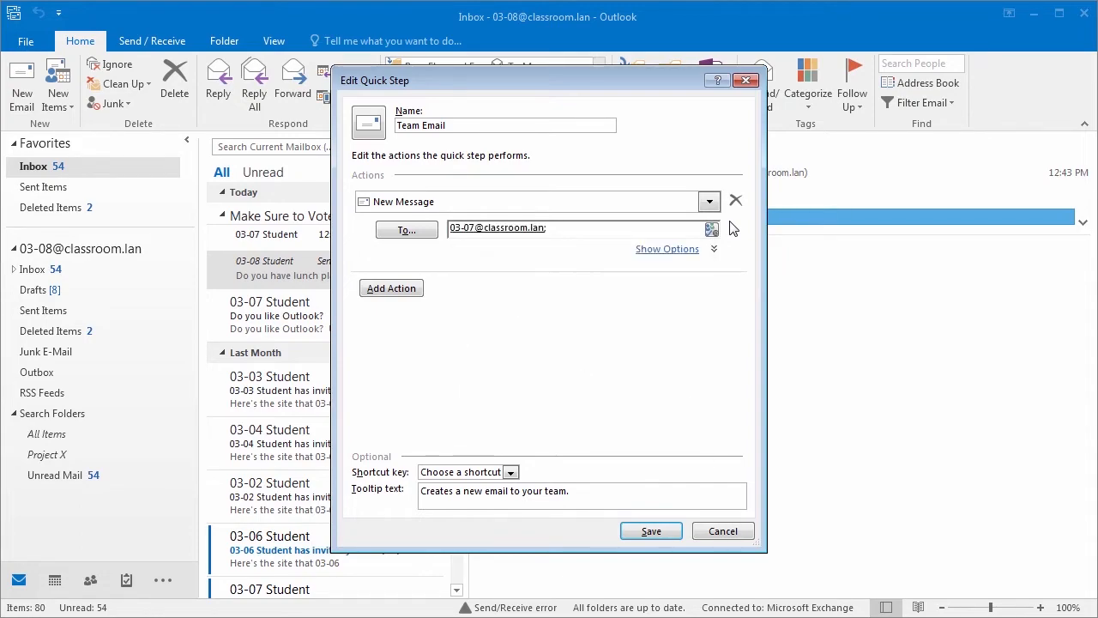
type("04-31")
key("Return")
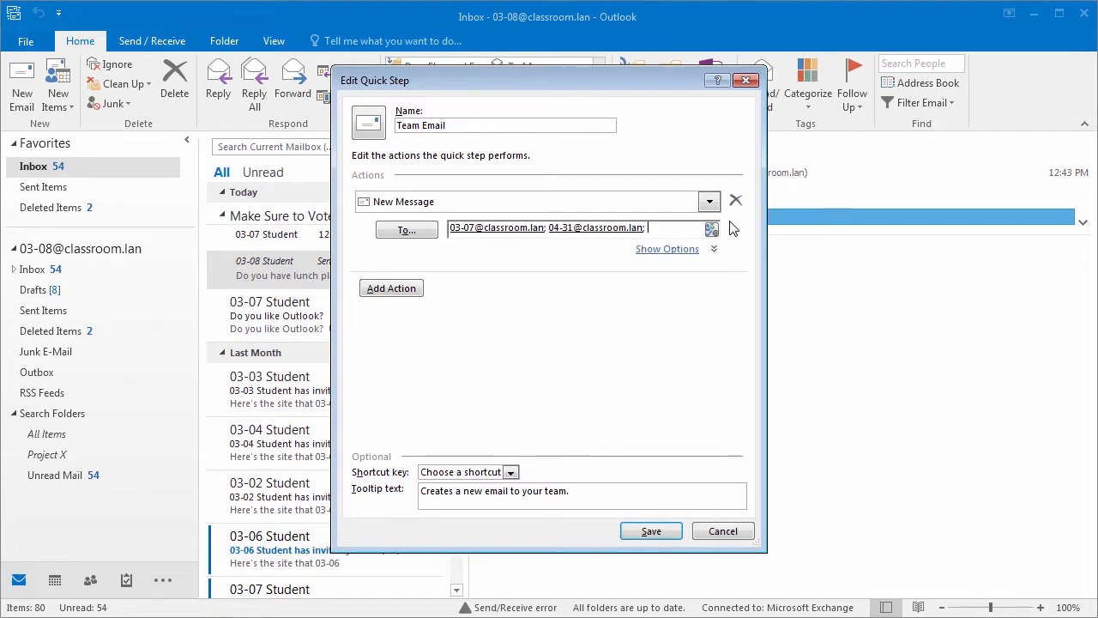
type("06-")
key("Down")
key("Down")
key("Return")
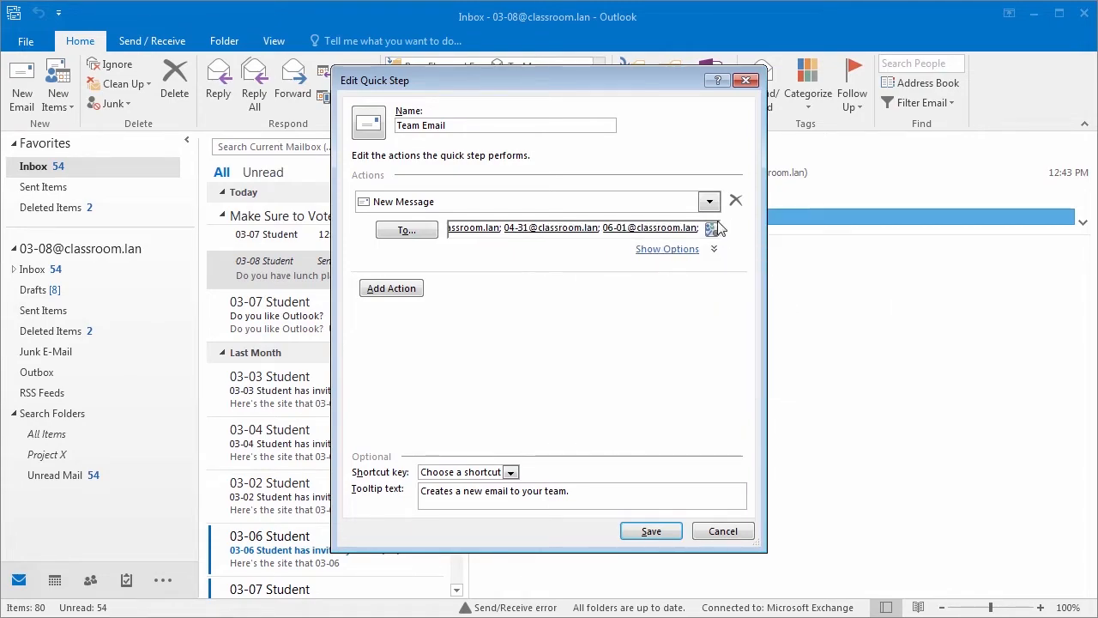
Step: Set the subject to 'Weekly Team Meeting Agenda', keeping flag and importance unchanged
left_click(671, 251)
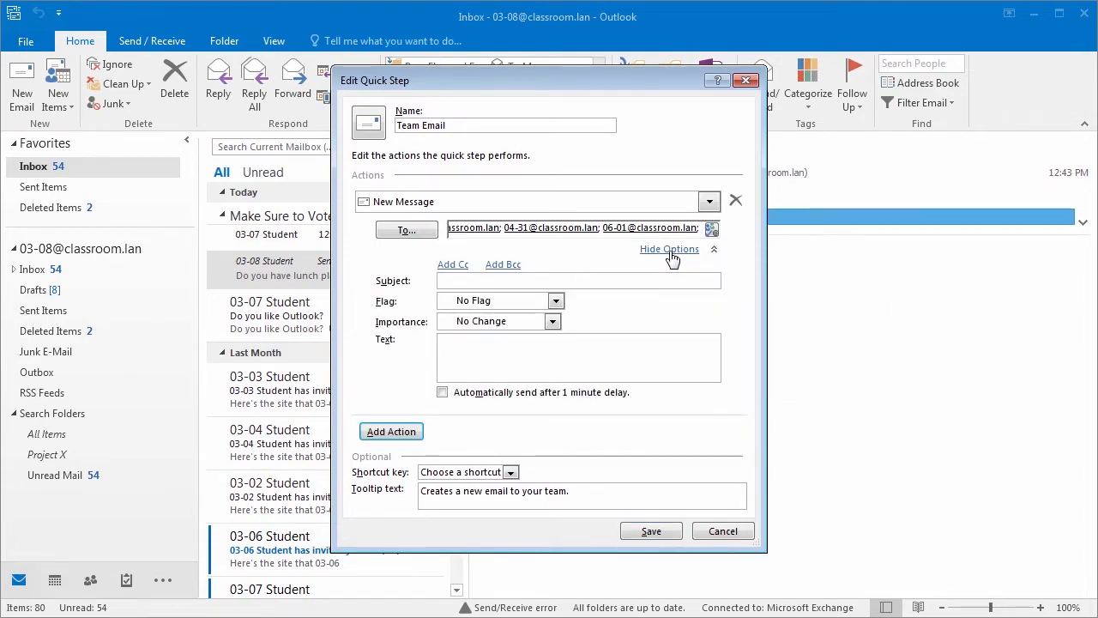
left_click(652, 282)
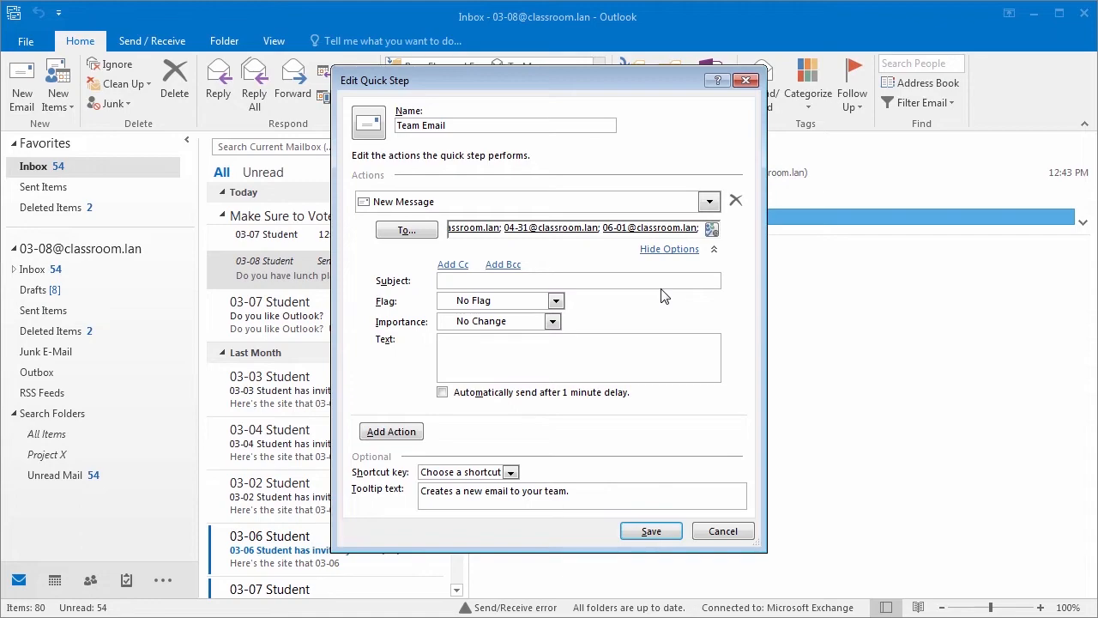
type("Weekly Team Meeting Agenda")
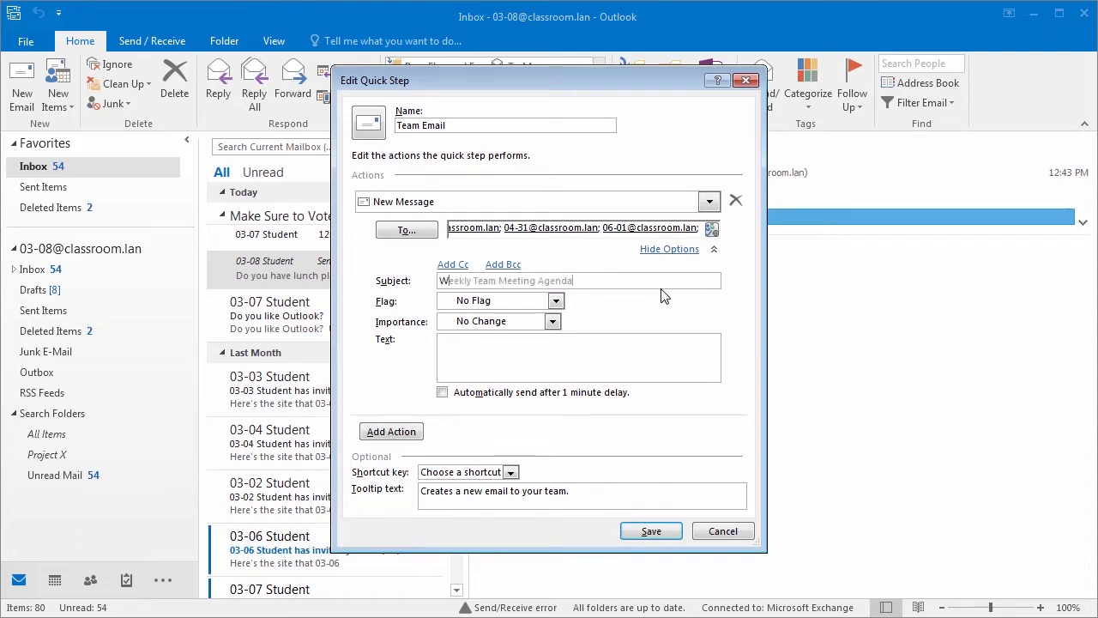
left_click(556, 301)
left_click(558, 302)
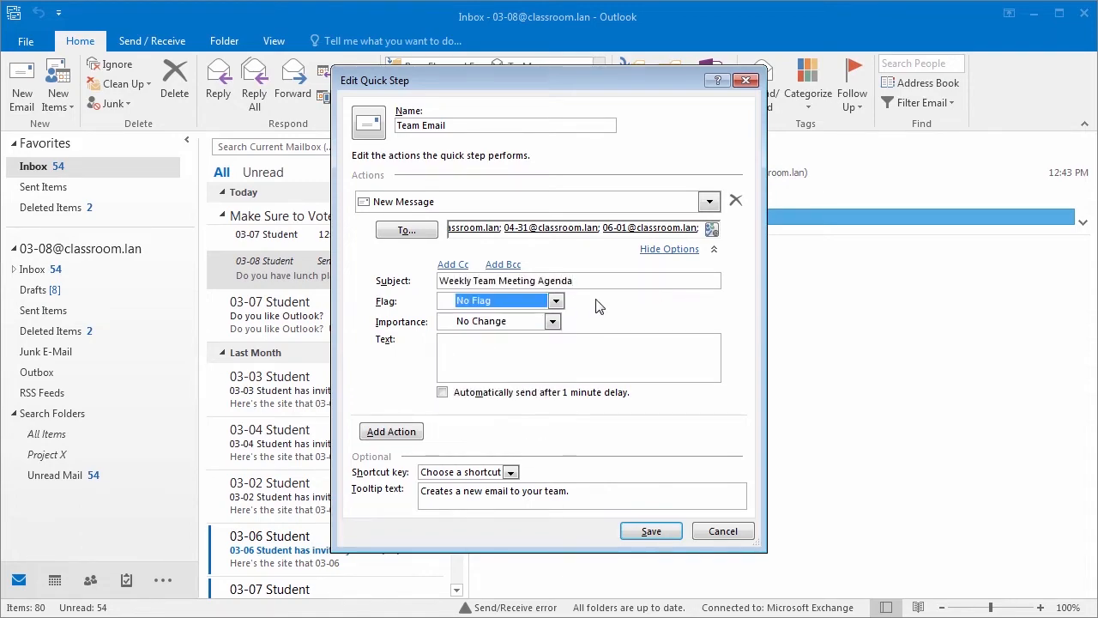
left_click(553, 321)
left_click(649, 313)
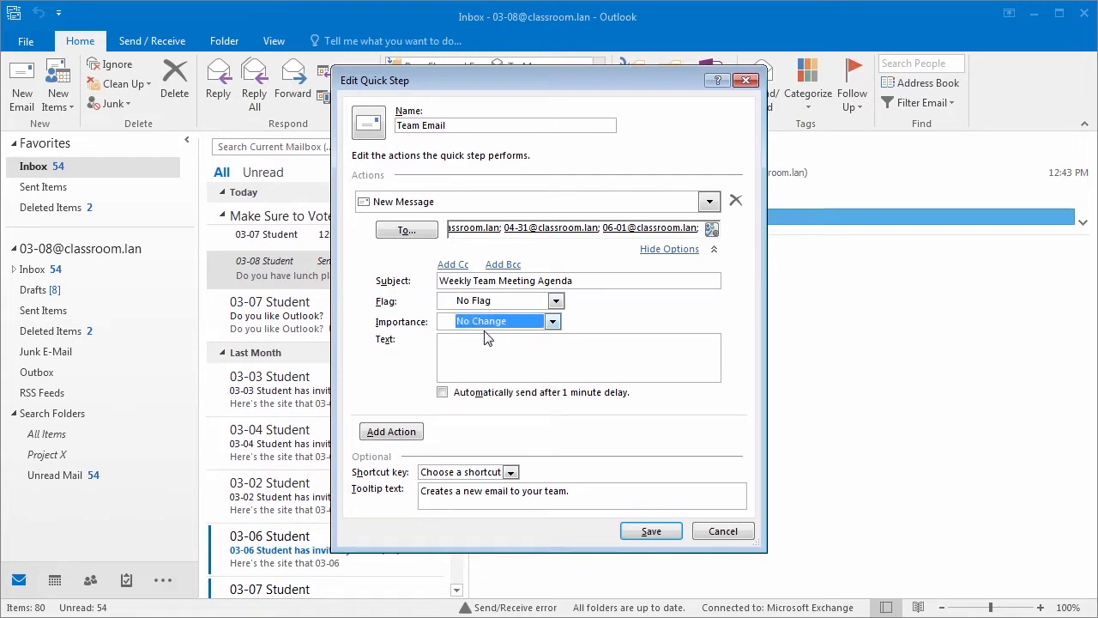
Step: Write the body 'Agenda Outline:' ending with 'Thanks,' and the sender's name below it
left_click(532, 349)
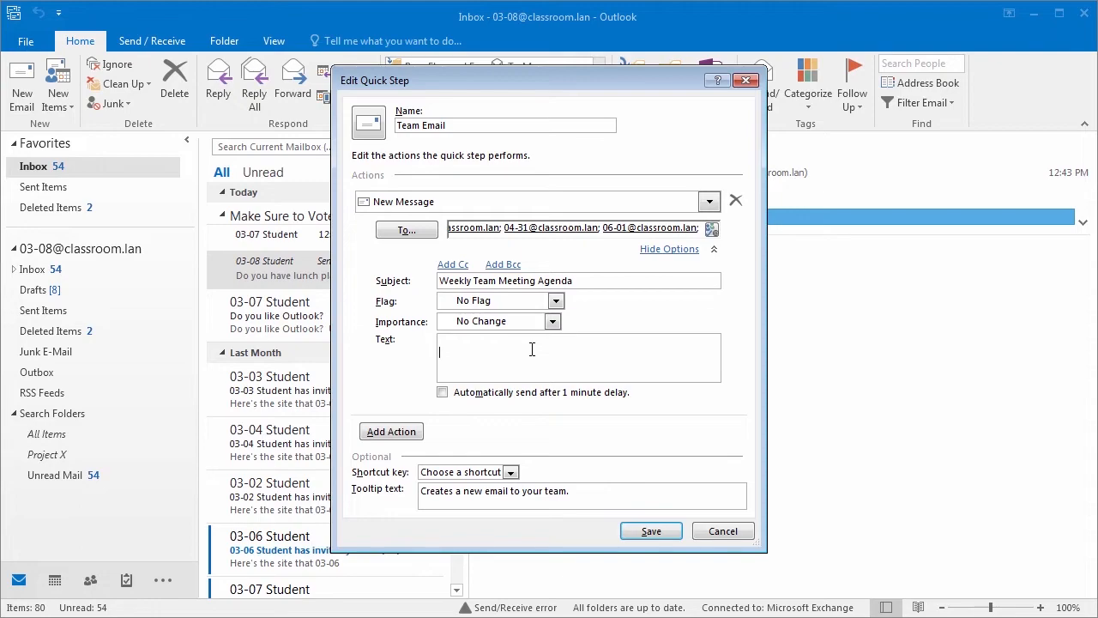
type("Agenda Outline:")
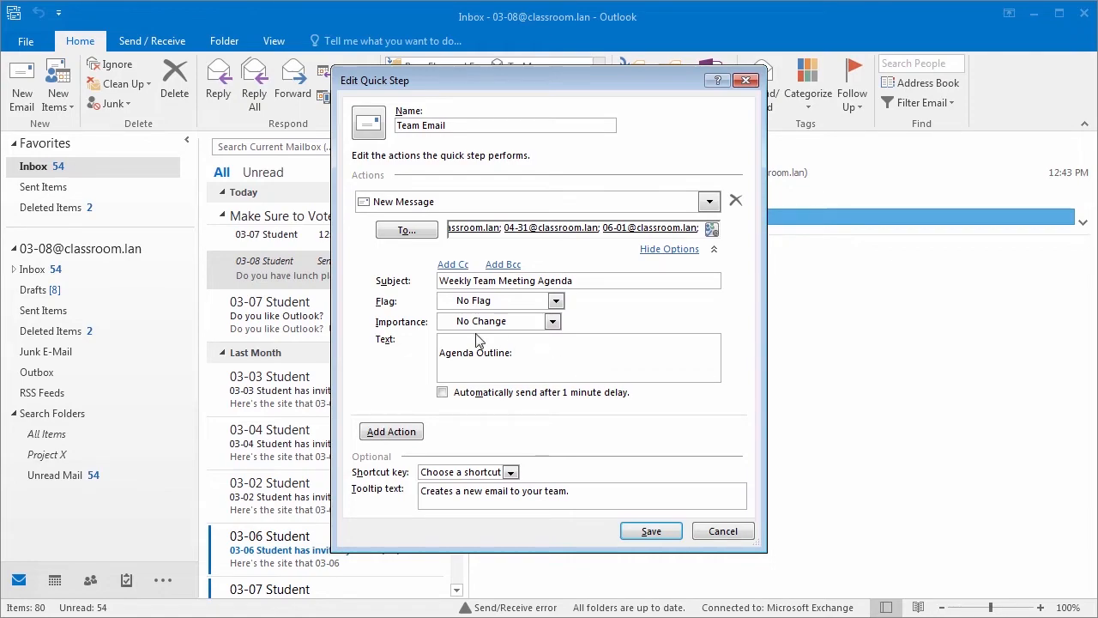
type("Thanks,")
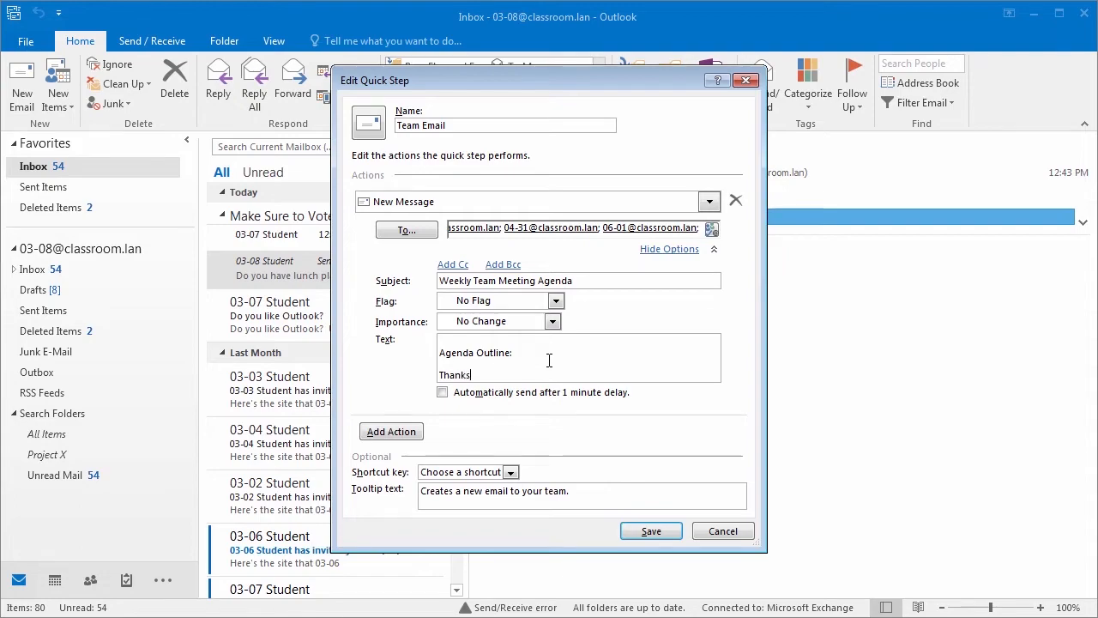
key("Return")
type("Cara")
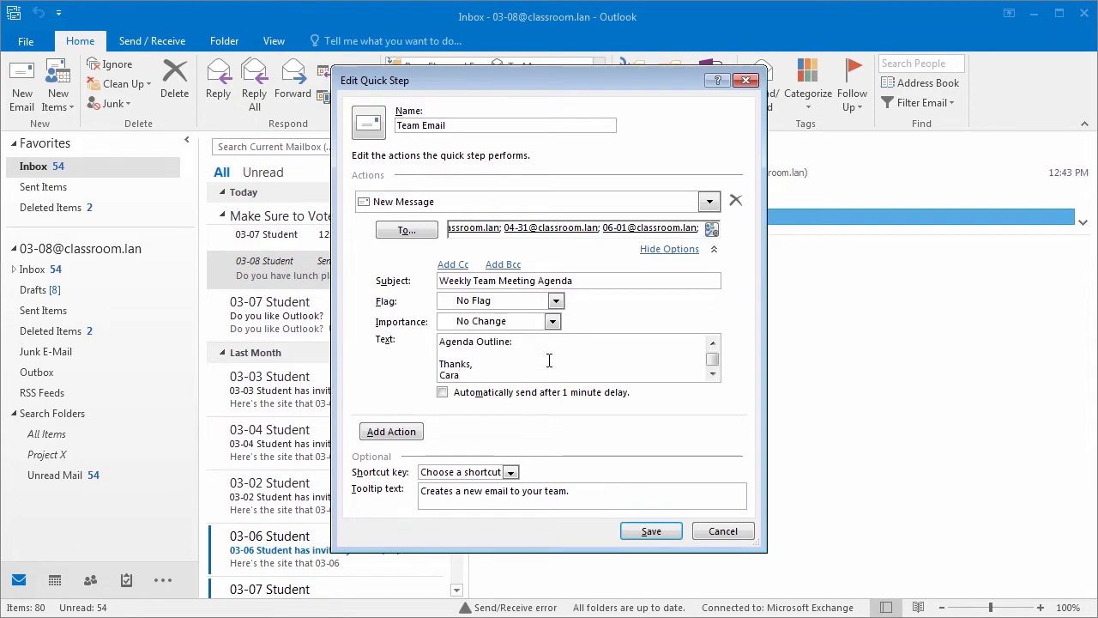
Step: Add a Categorize message action using Project X, assign the CTRL+SHIFT+1 shortcut, and save the quick step
left_click(392, 432)
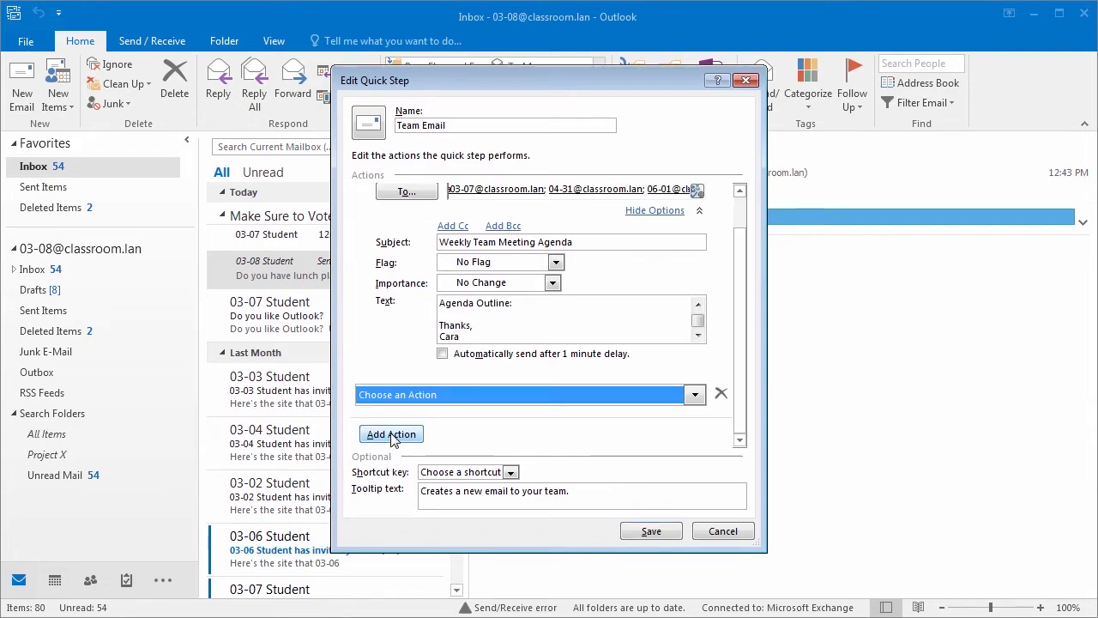
left_click(694, 396)
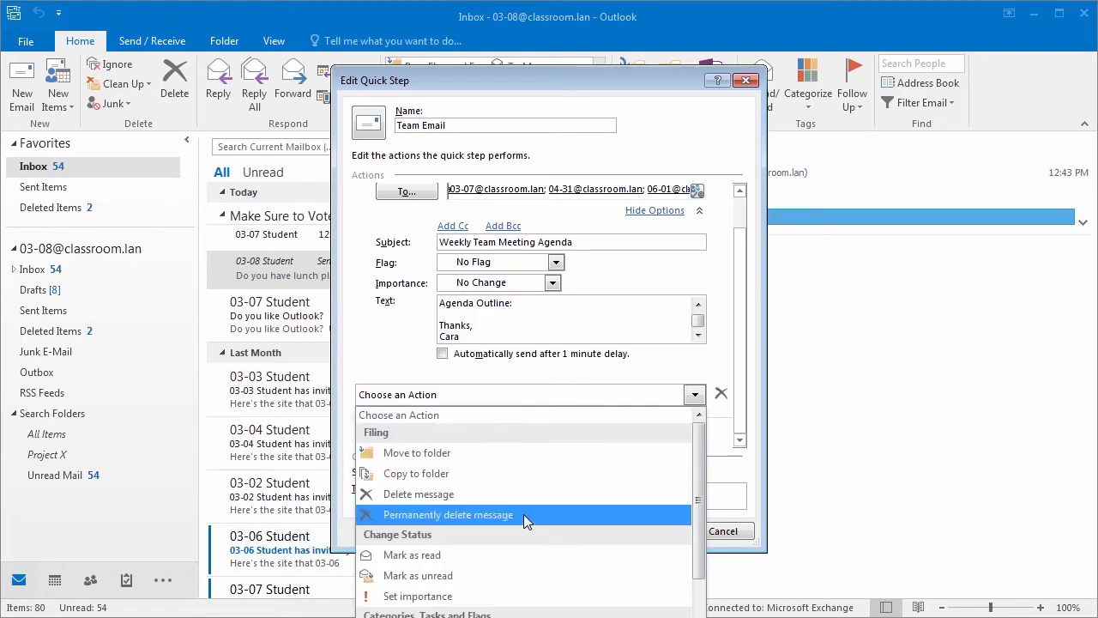
scroll(526, 510, "down", 4)
scroll(497, 463, "up", 1)
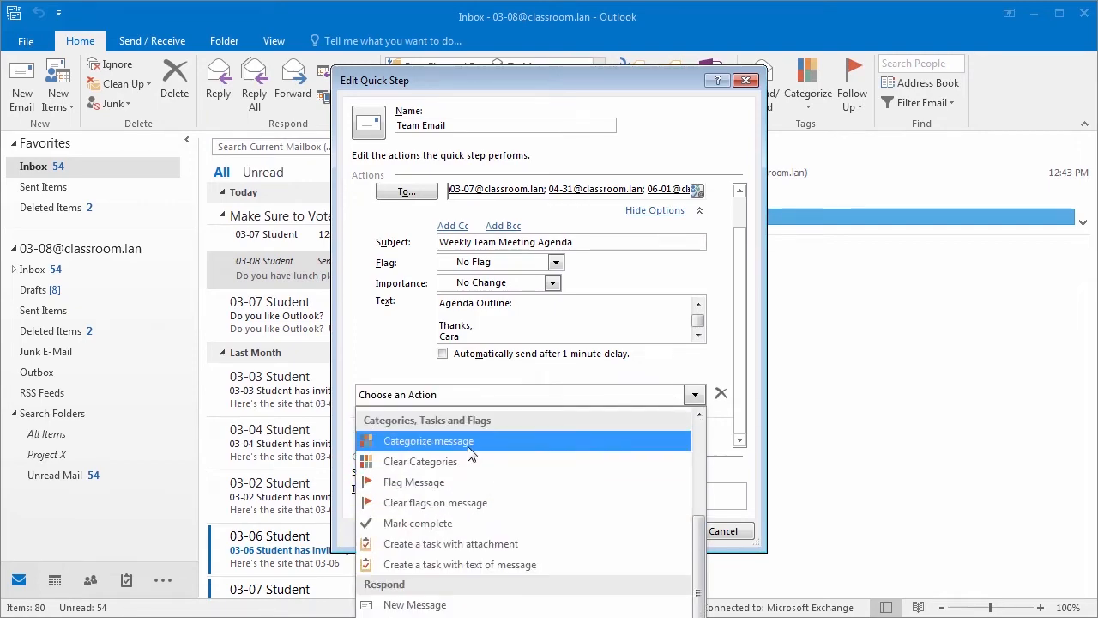
left_click(471, 442)
left_click(695, 421)
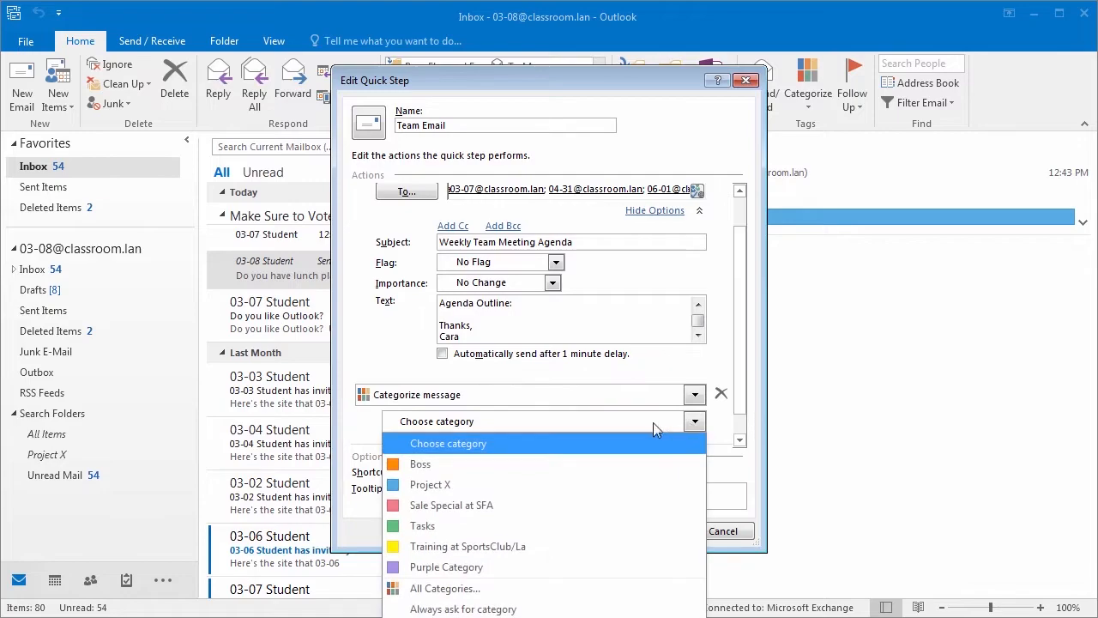
left_click(479, 486)
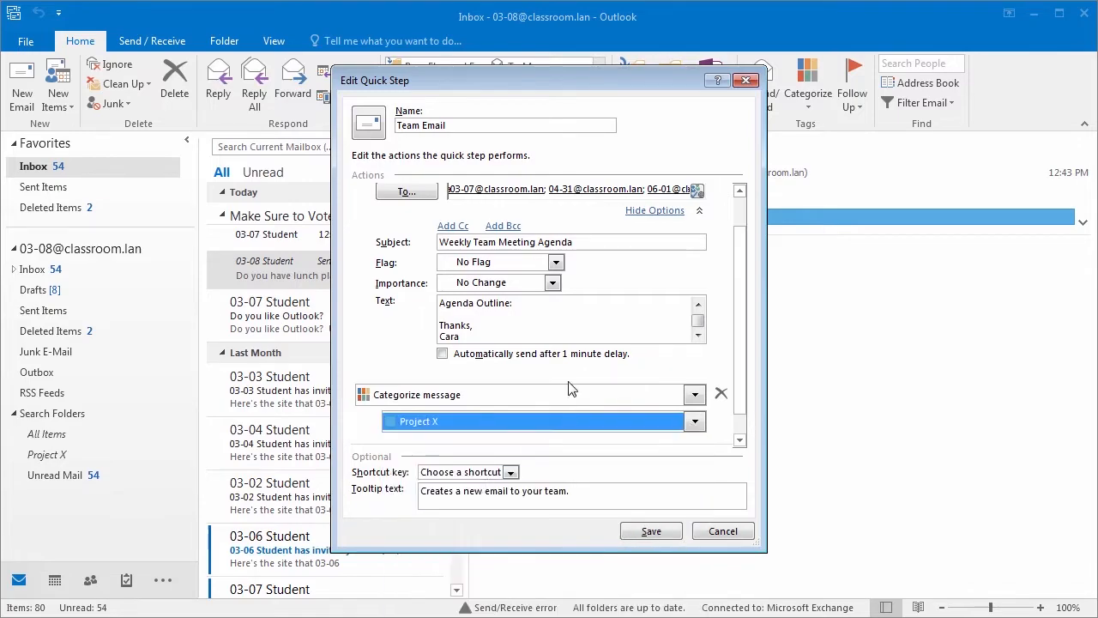
left_click(510, 473)
left_click(494, 502)
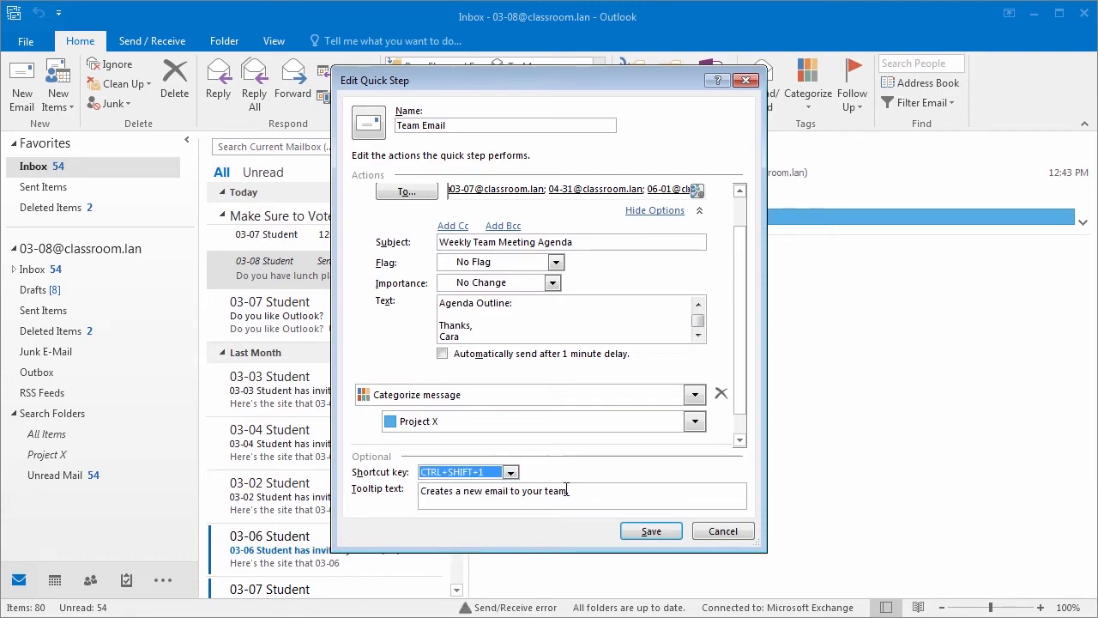
left_click_drag(738, 353, 742, 313)
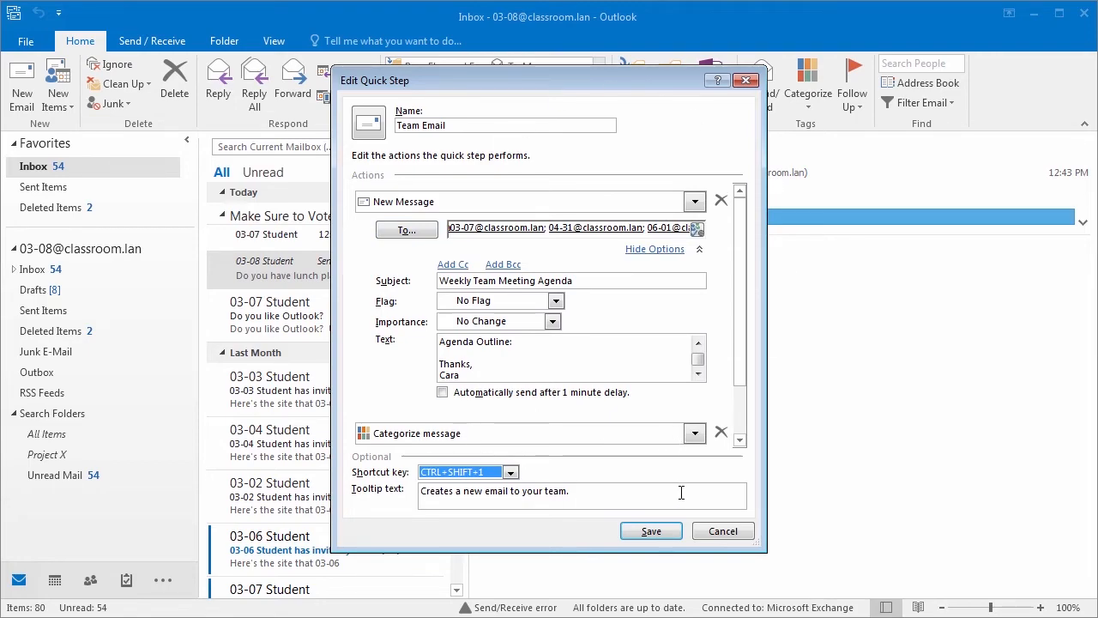
left_click(650, 531)
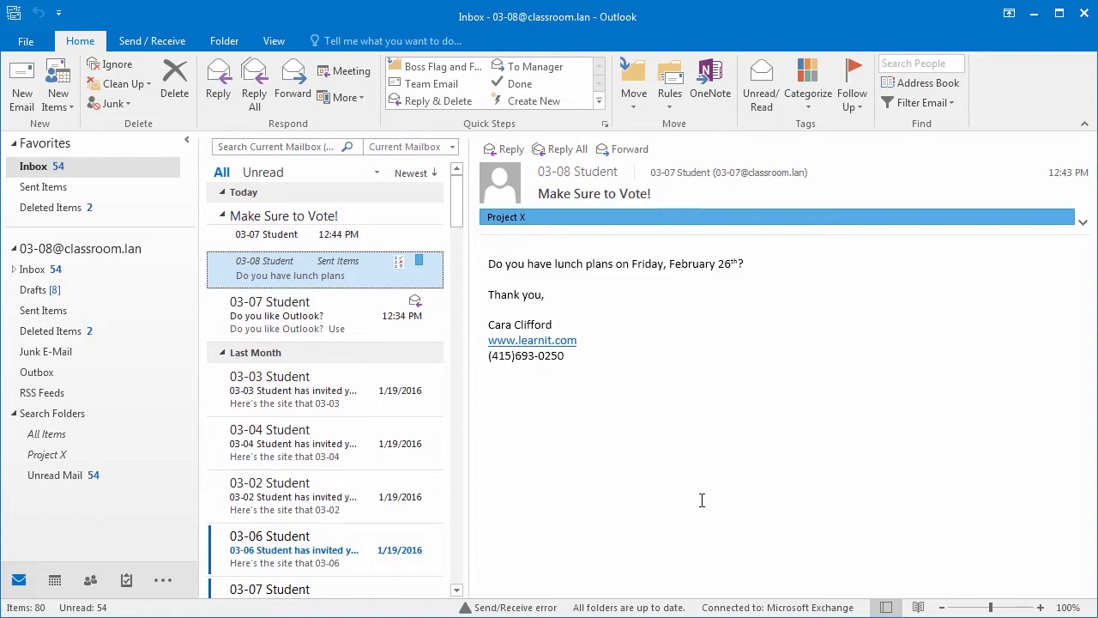
left_click(439, 86)
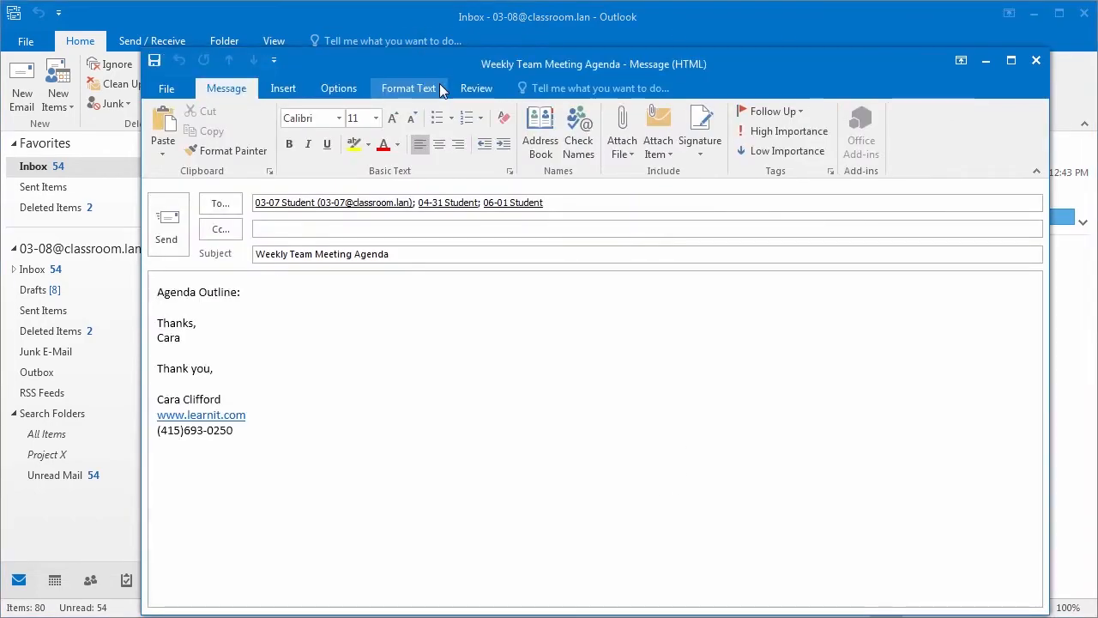
left_click(587, 203)
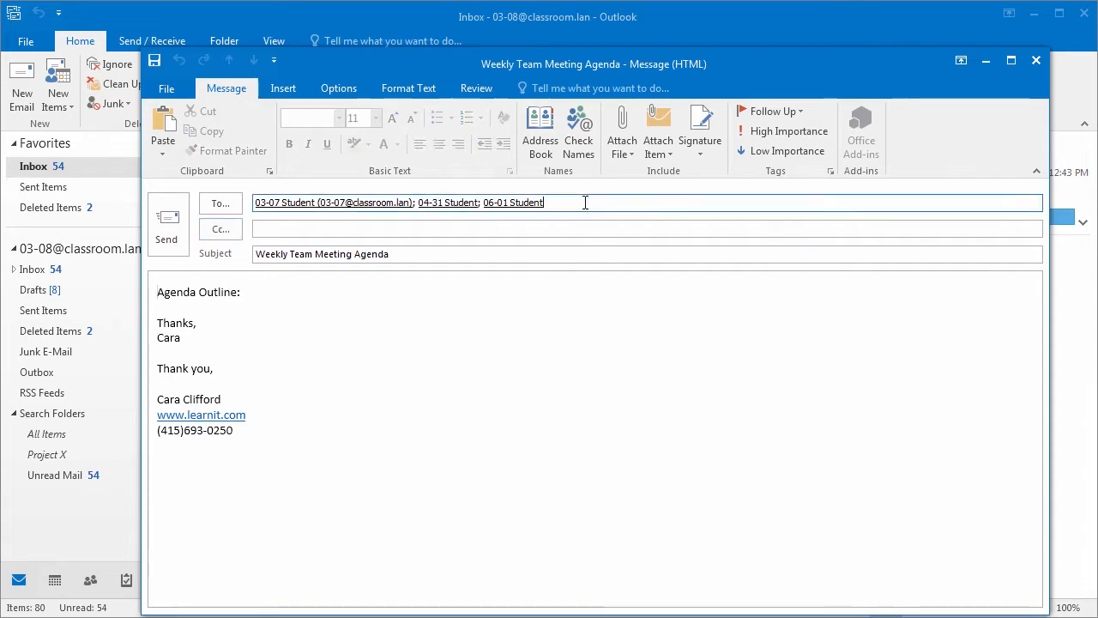
left_click(414, 257)
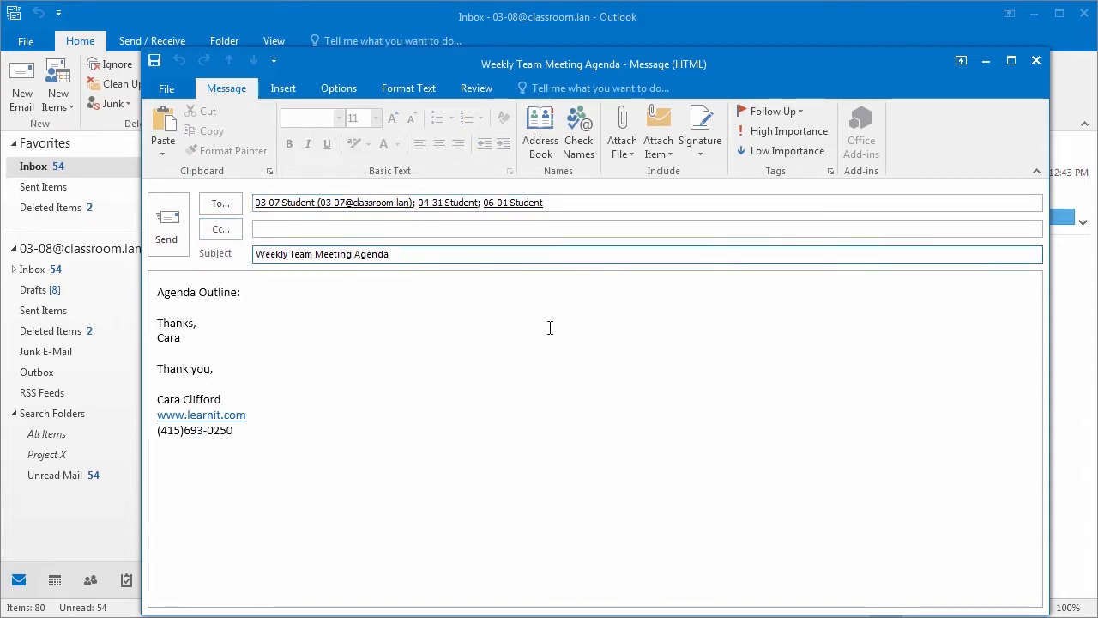
left_click_drag(215, 303, 161, 297)
left_click(264, 301)
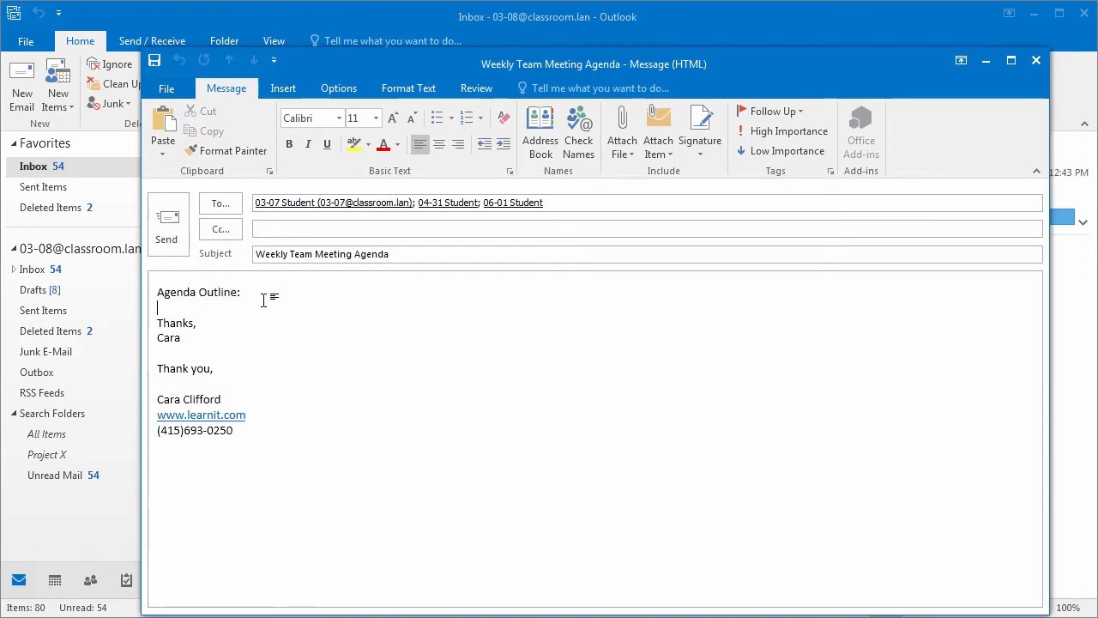
type("Discuss ")
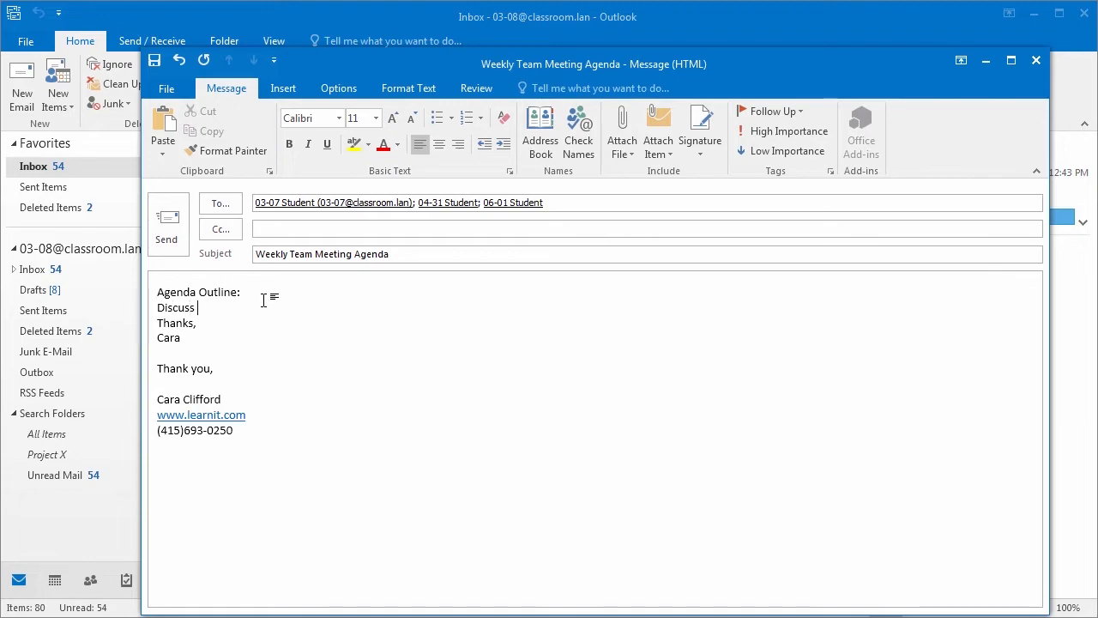
type("Last week topics")
key("Return")
key("Return")
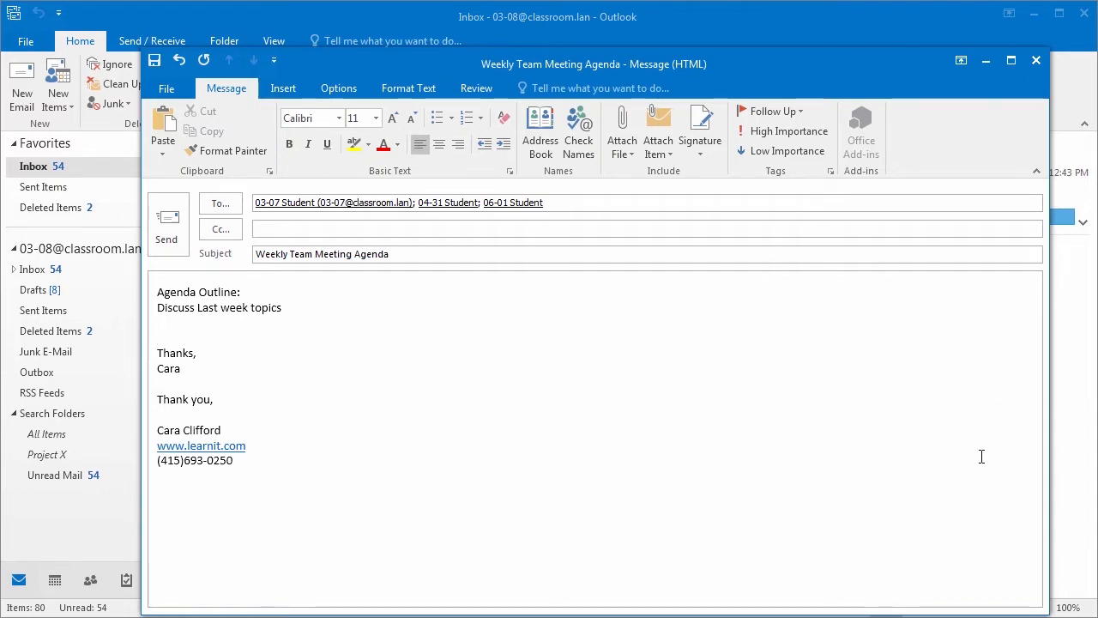
left_click(1036, 60)
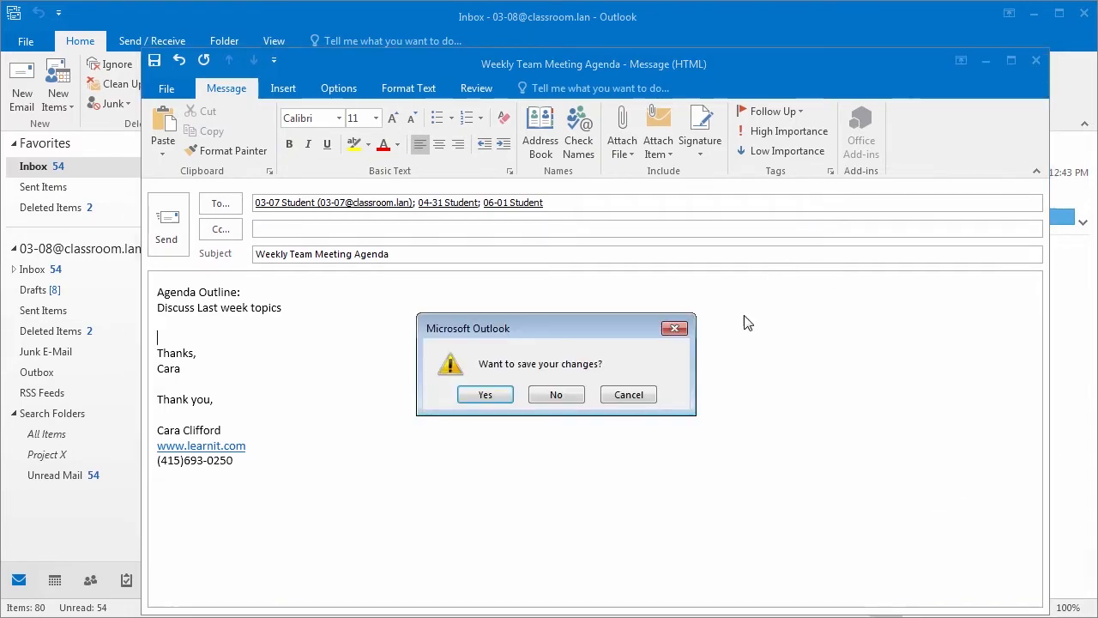
left_click(556, 395)
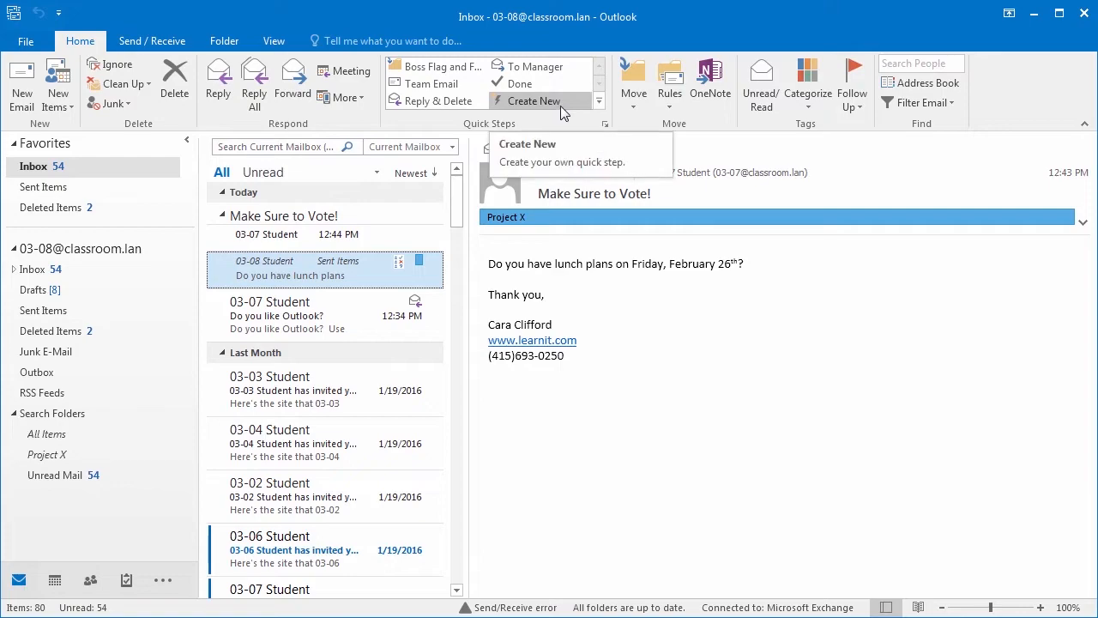
left_click(599, 101)
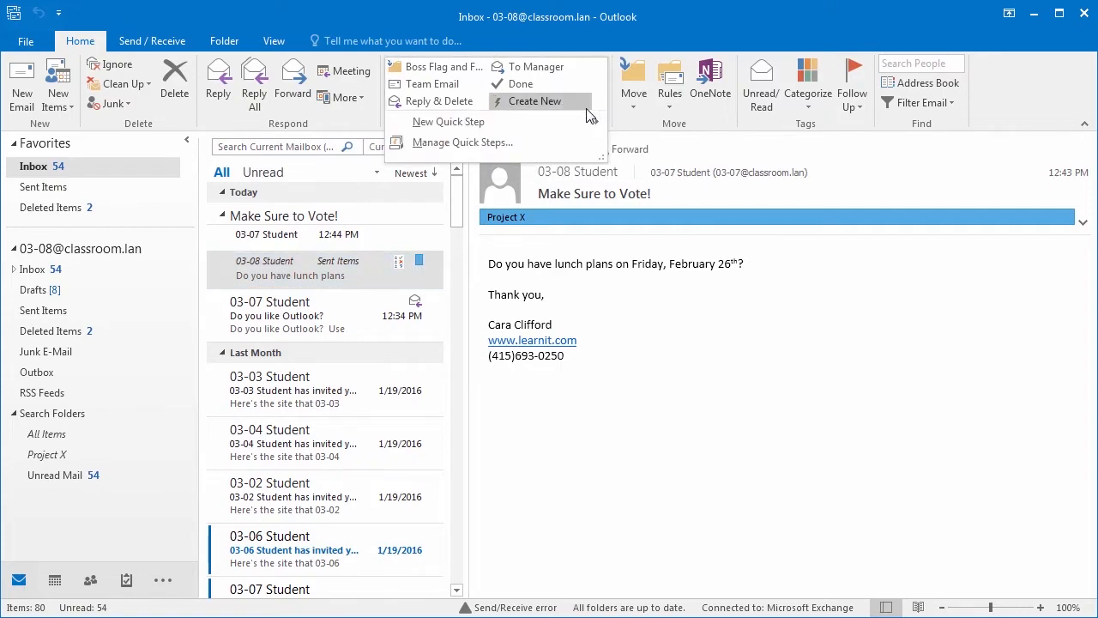
left_click(541, 101)
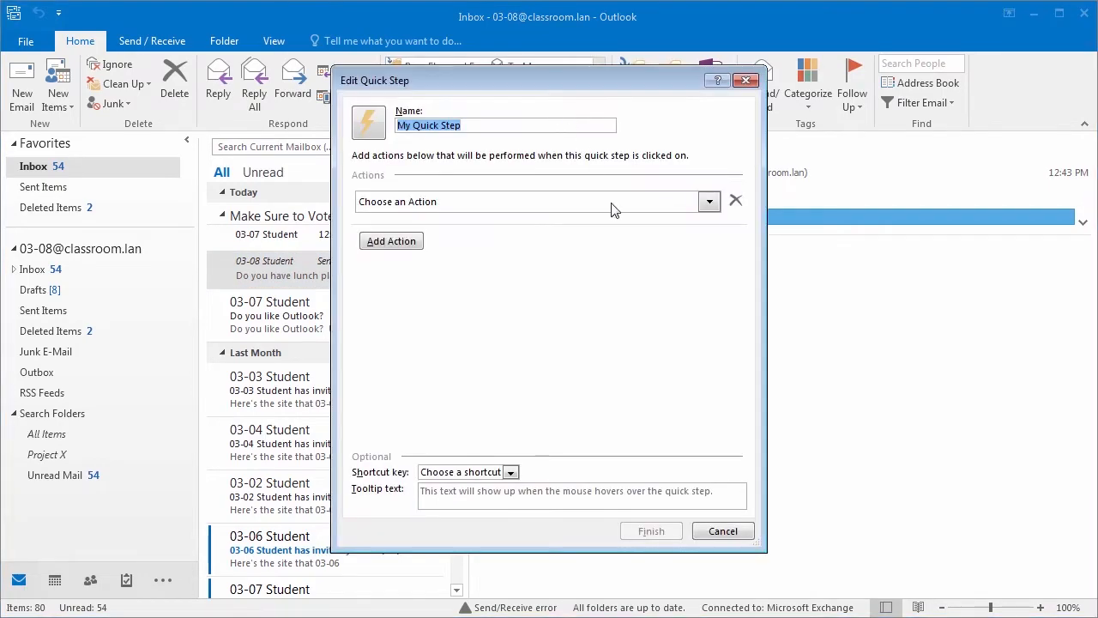
left_click(710, 201)
scroll(646, 325, "down", 5)
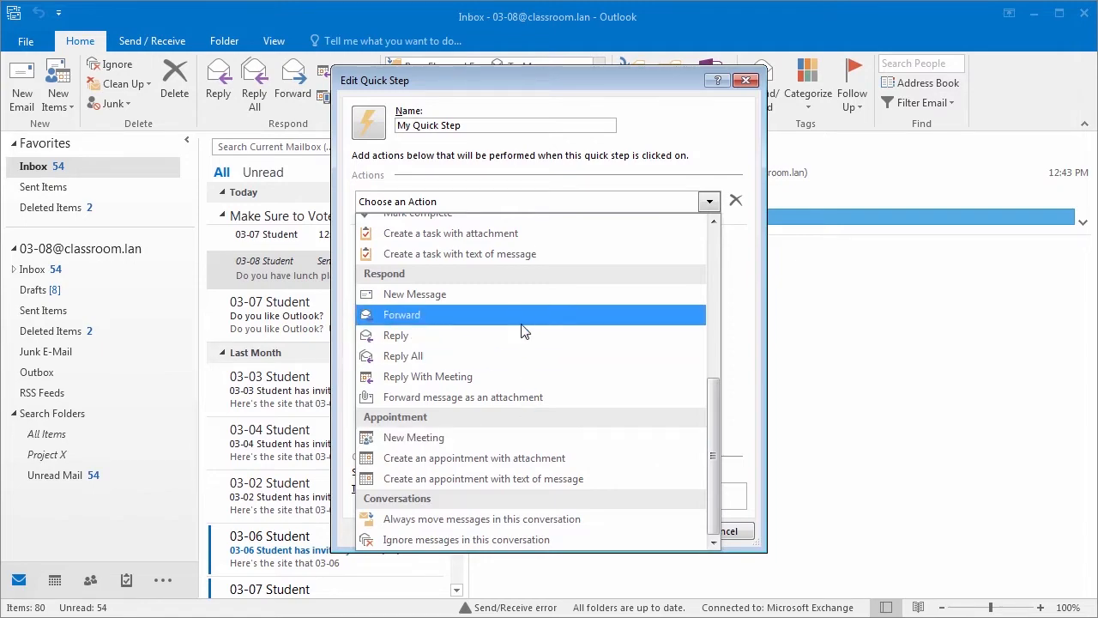
scroll(523, 331, "up", 3)
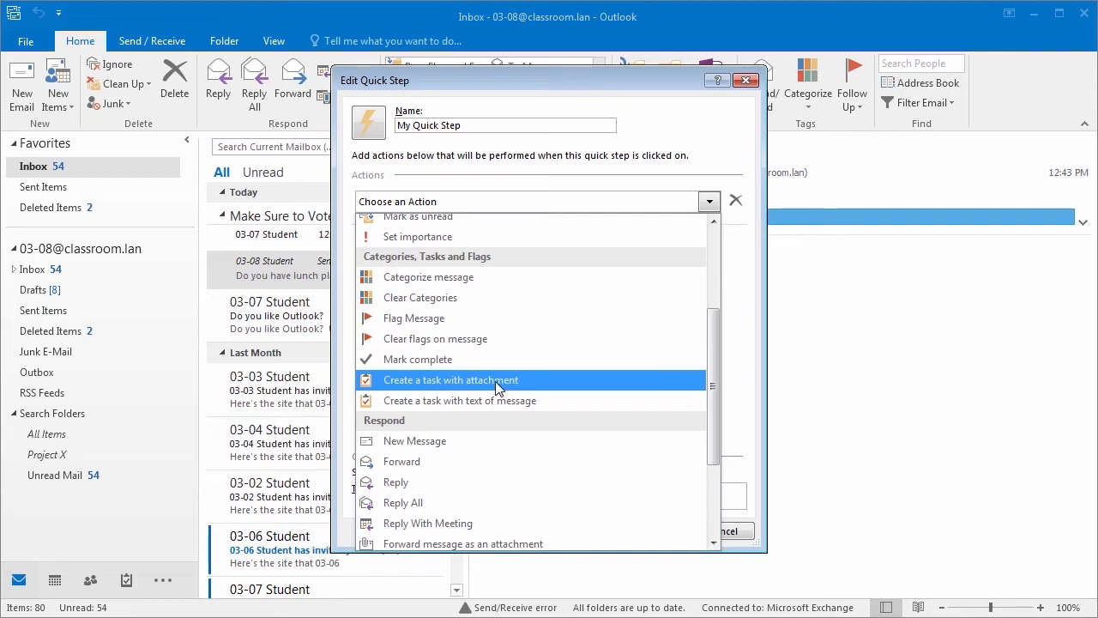
scroll(498, 384, "up", 1)
scroll(498, 383, "up", 2)
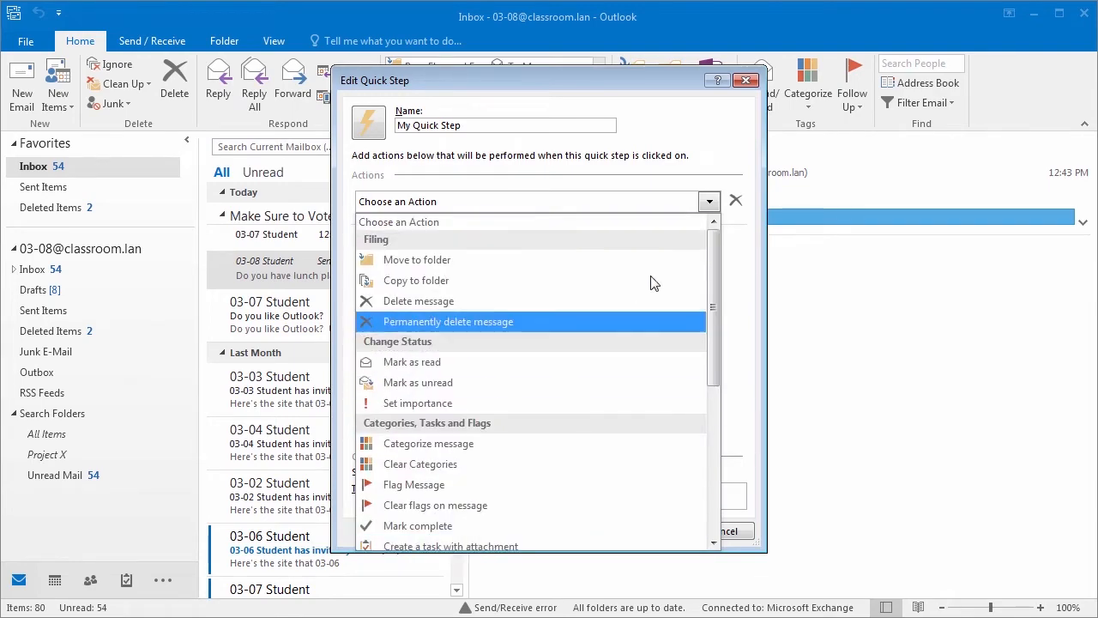
left_click(714, 159)
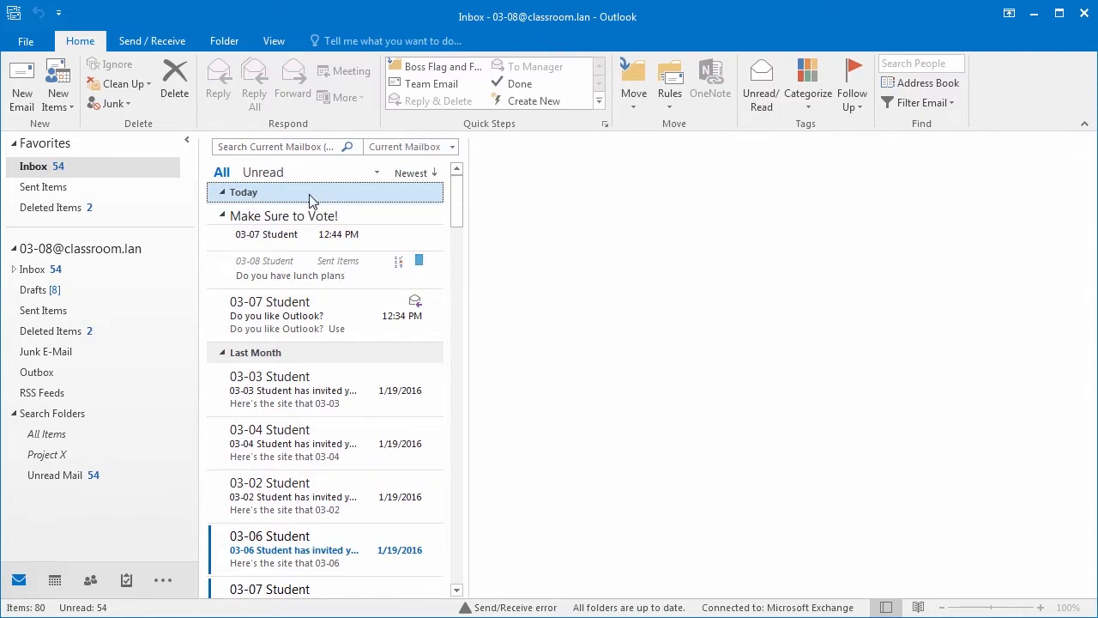
Step: Browse the Home tab Rules options, then choose Manage Rules & Alerts
left_click(675, 101)
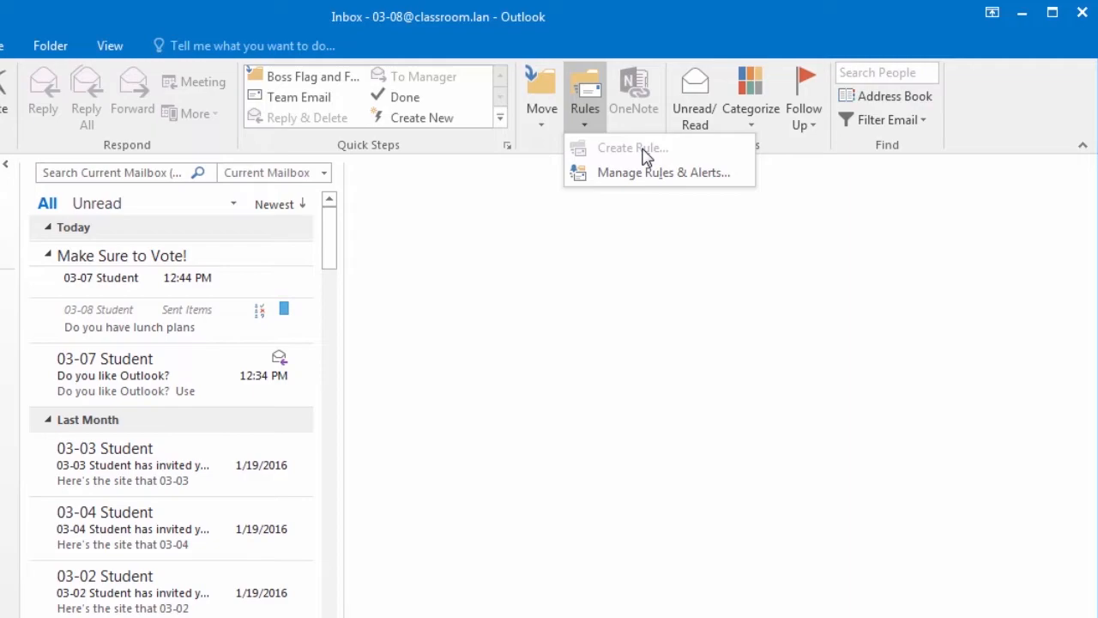
left_click(182, 364)
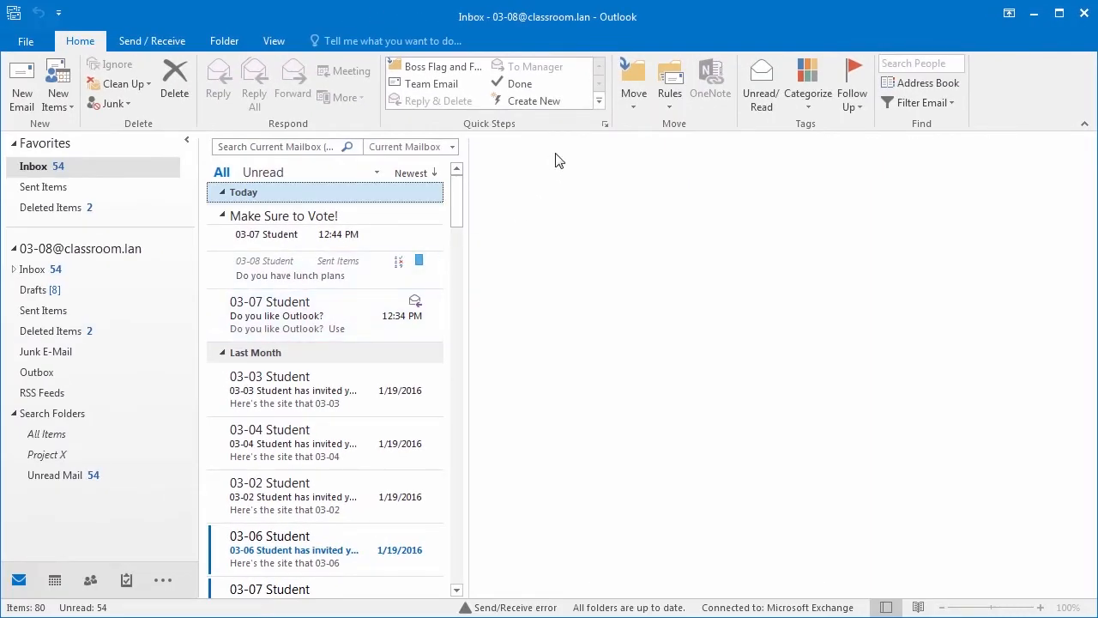
left_click(677, 96)
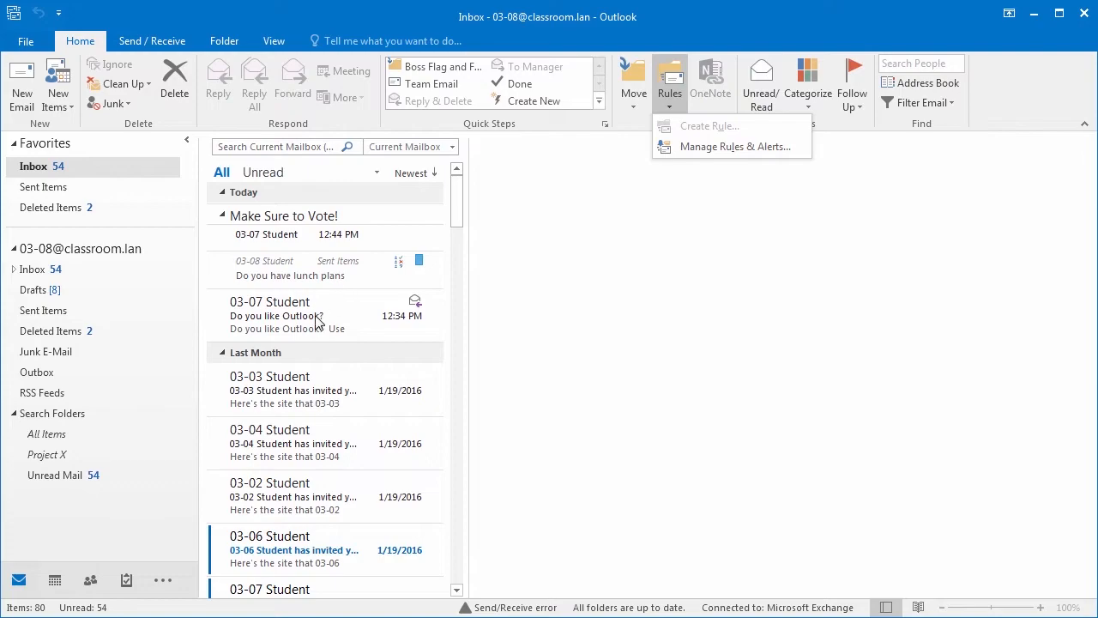
left_click(314, 318)
left_click(314, 317)
left_click(670, 90)
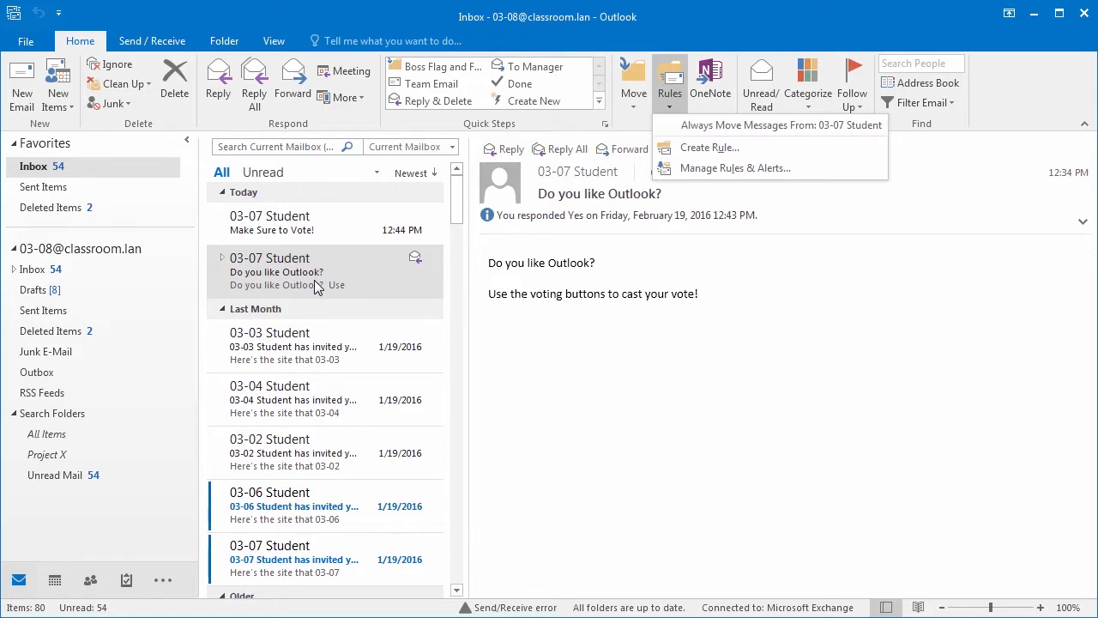
left_click(319, 198)
left_click(325, 191)
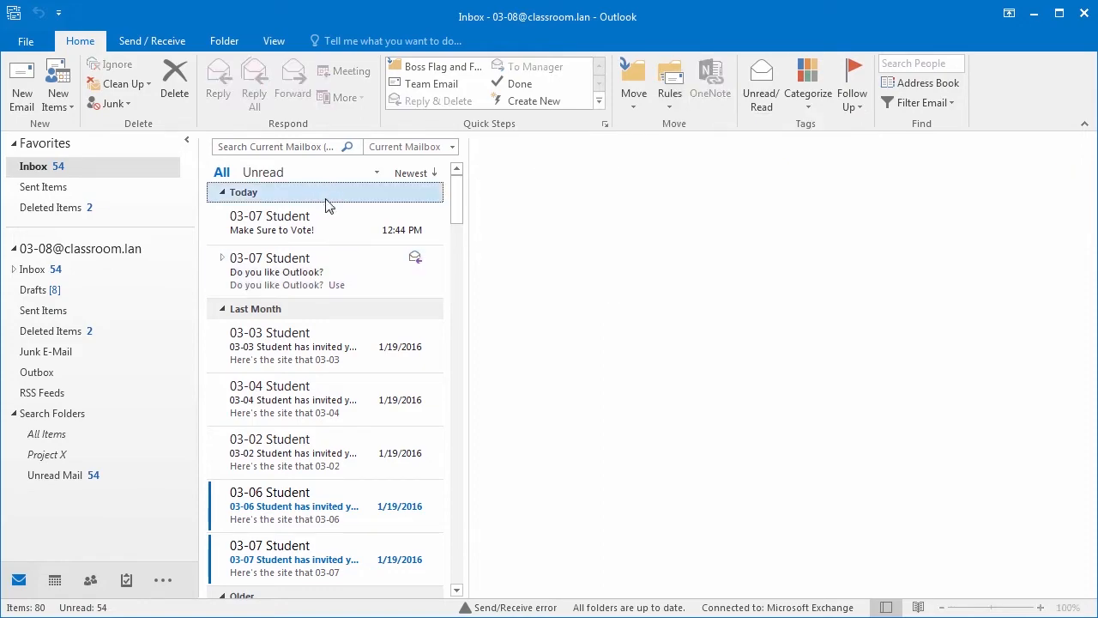
left_click(671, 105)
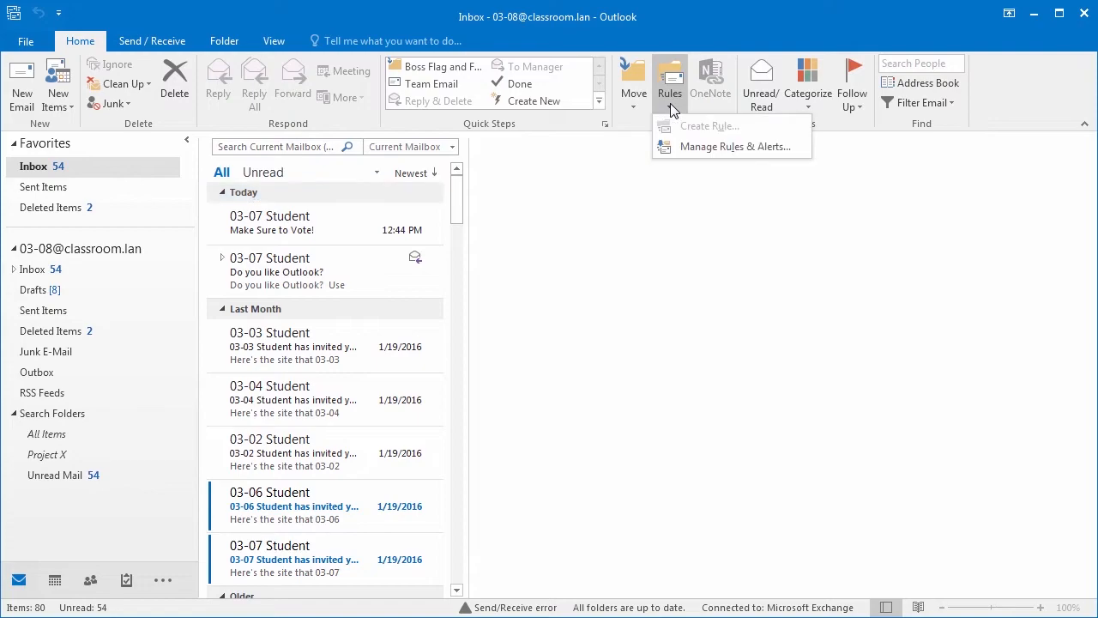
left_click(729, 147)
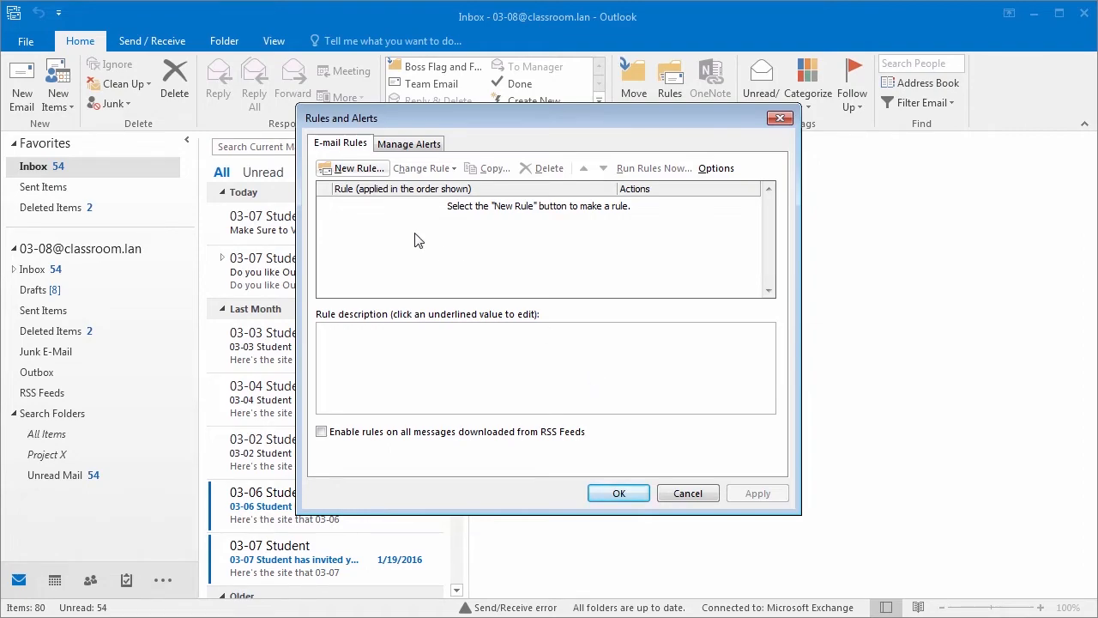
Step: Start a new rule in the Rules and Alerts dialog
left_click(357, 171)
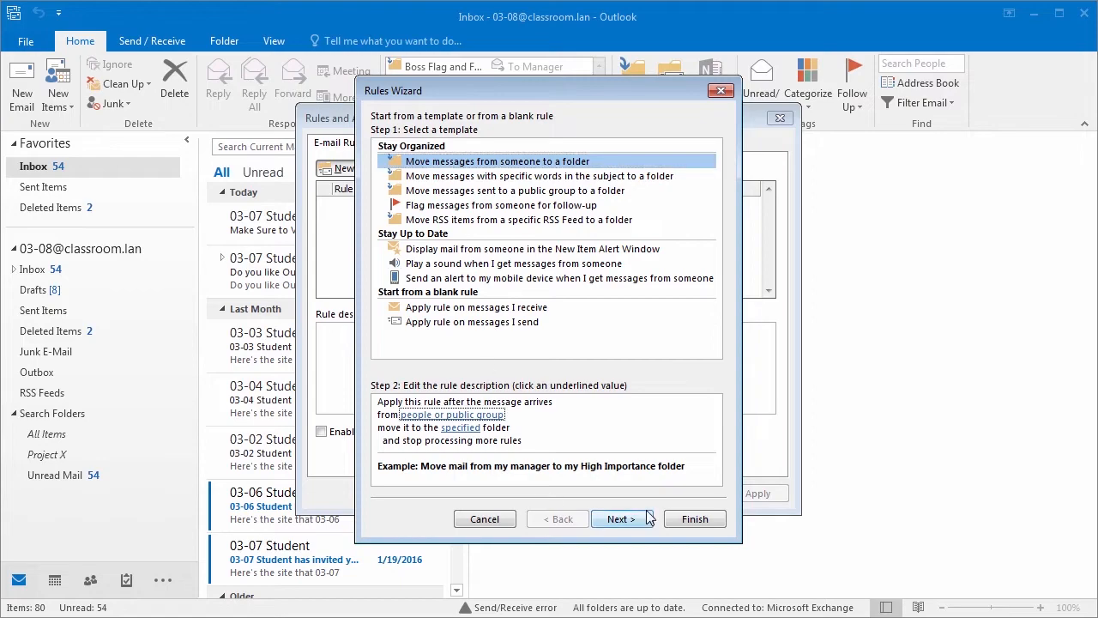
left_click(620, 520)
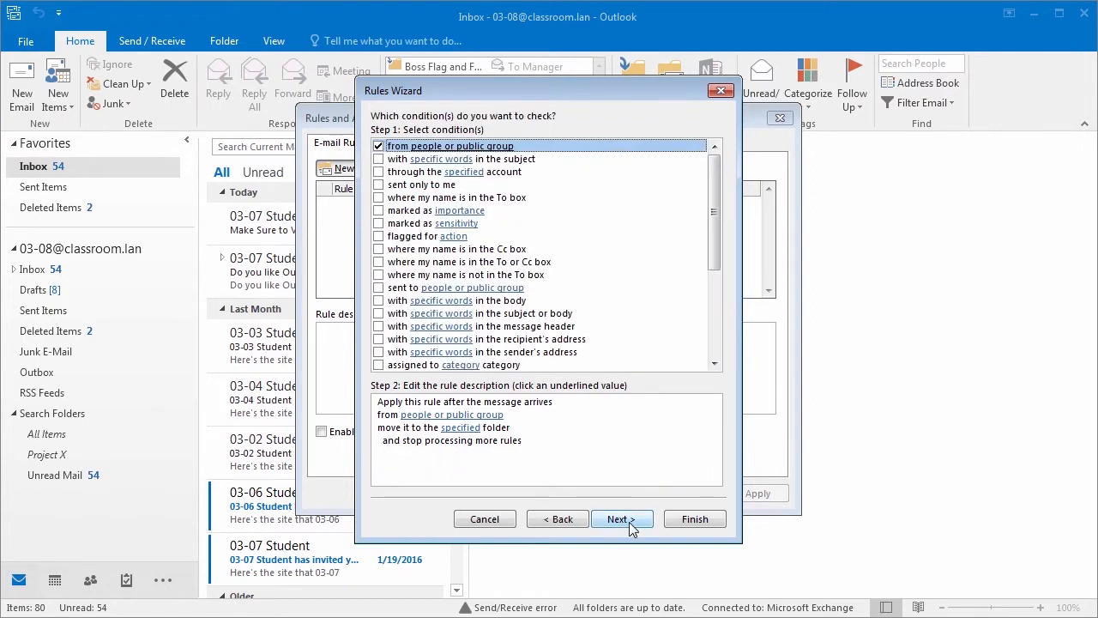
left_click(563, 521)
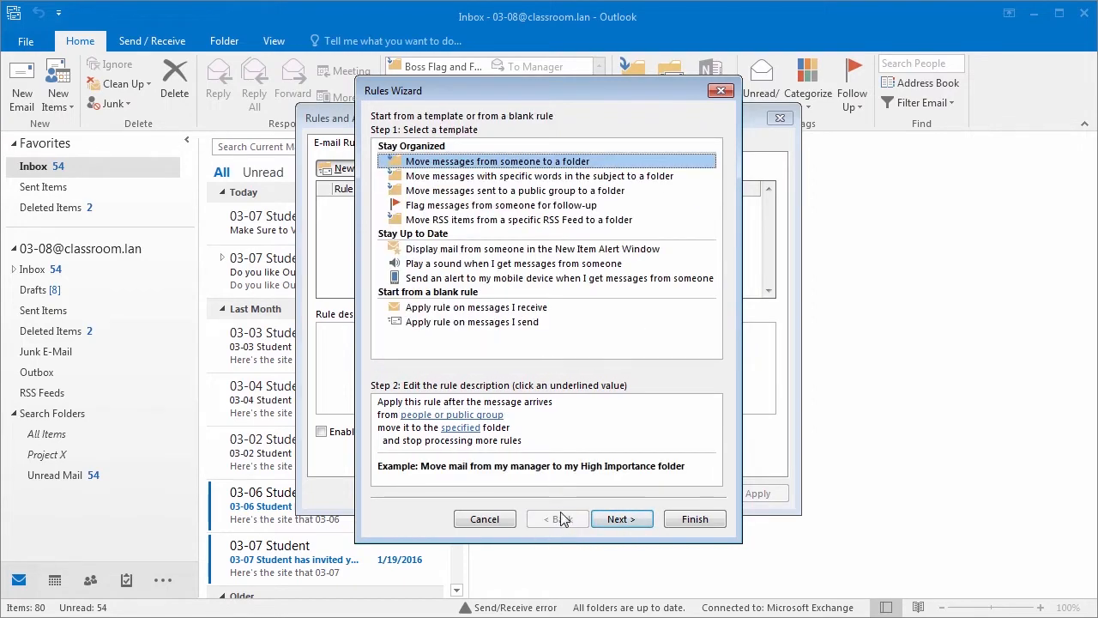
left_click(464, 428)
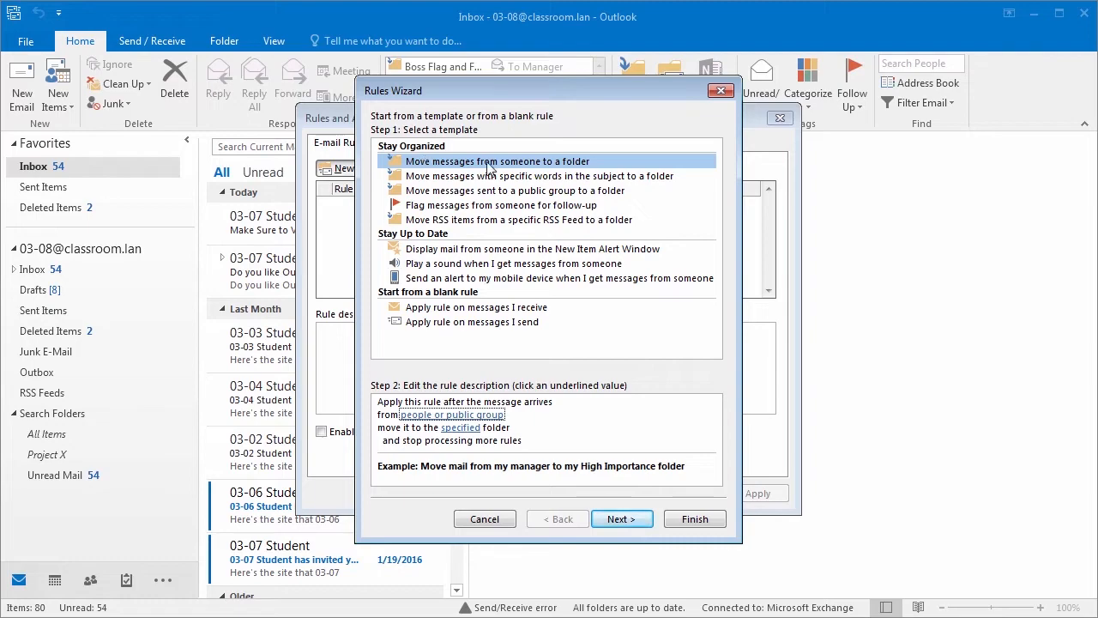
Step: Set 03-07 Student as the sender the rule applies to
left_click(424, 418)
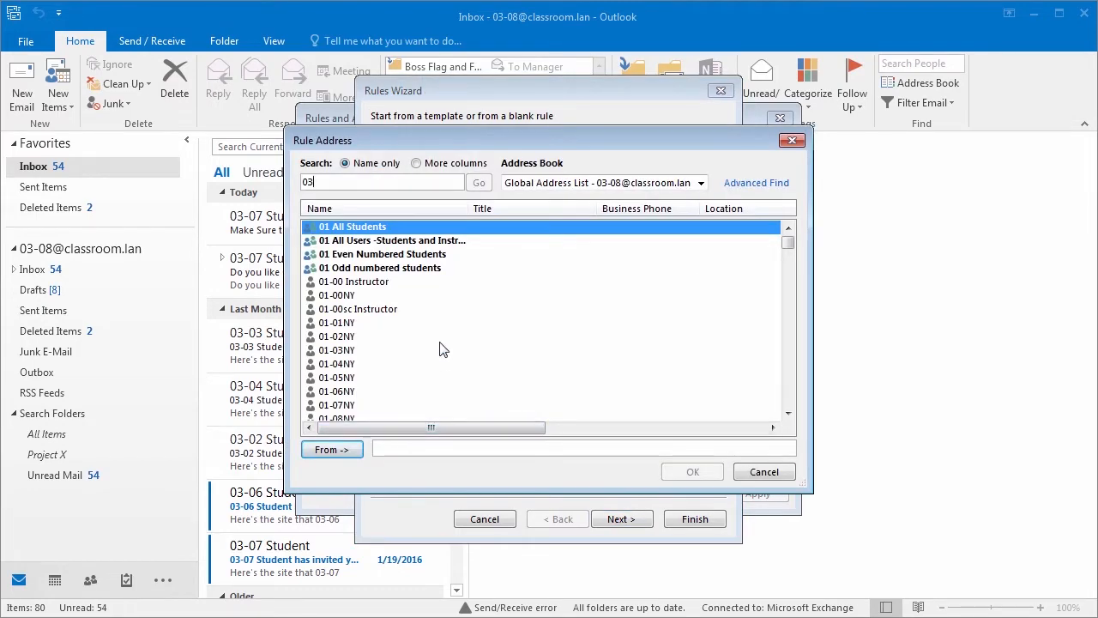
type("03-0")
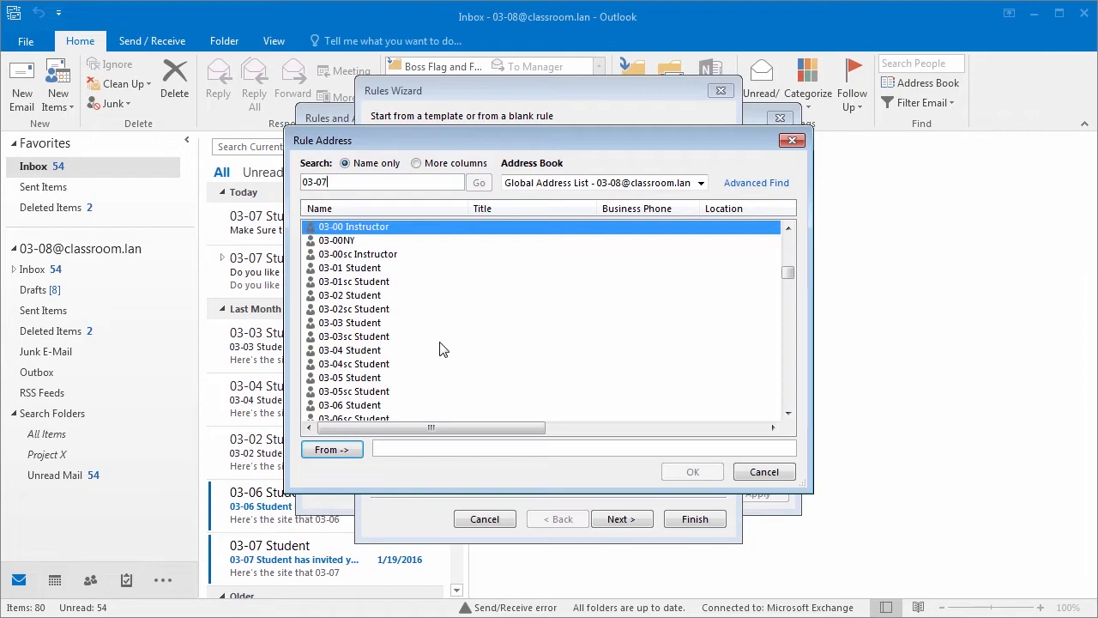
type("7")
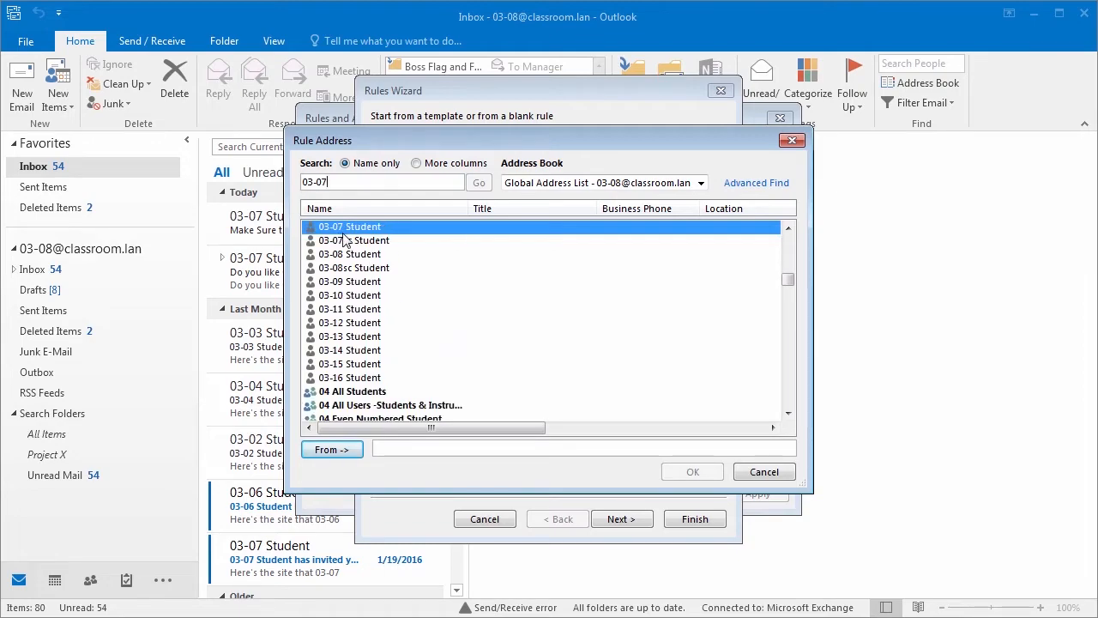
left_click(332, 450)
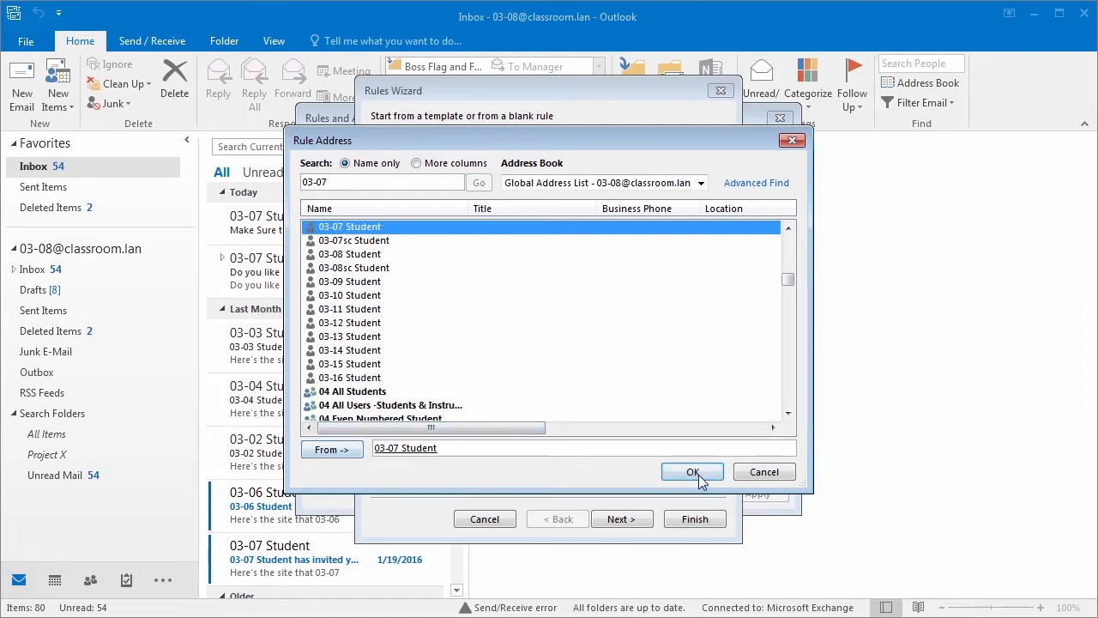
left_click(693, 472)
Step: Choose the Inbox's Project X subfolder as the rule's destination folder
left_click(471, 436)
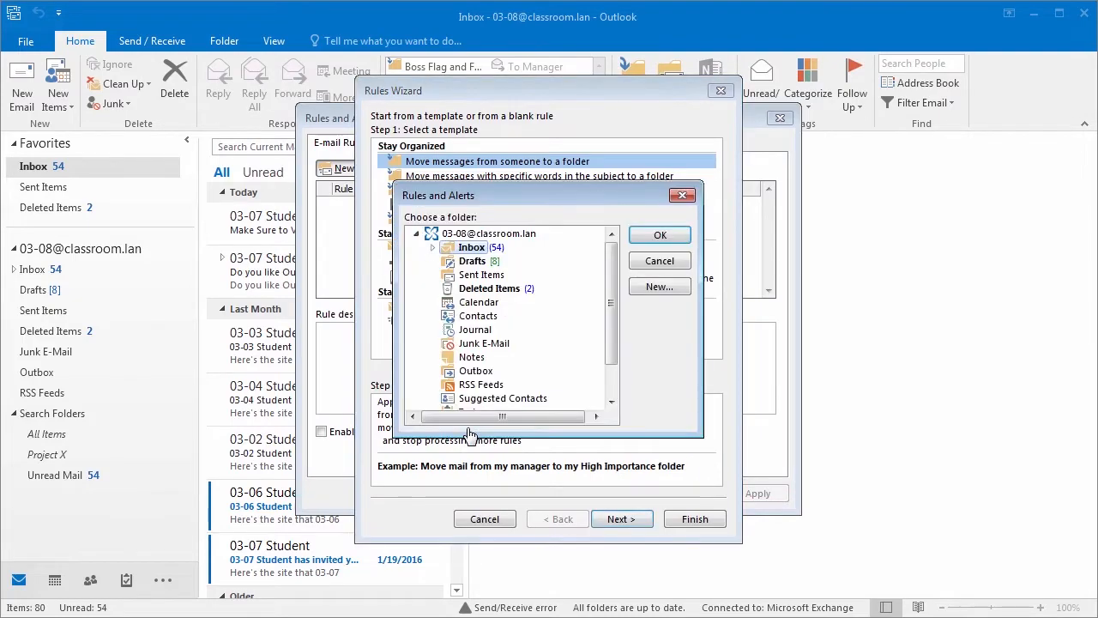
left_click(433, 248)
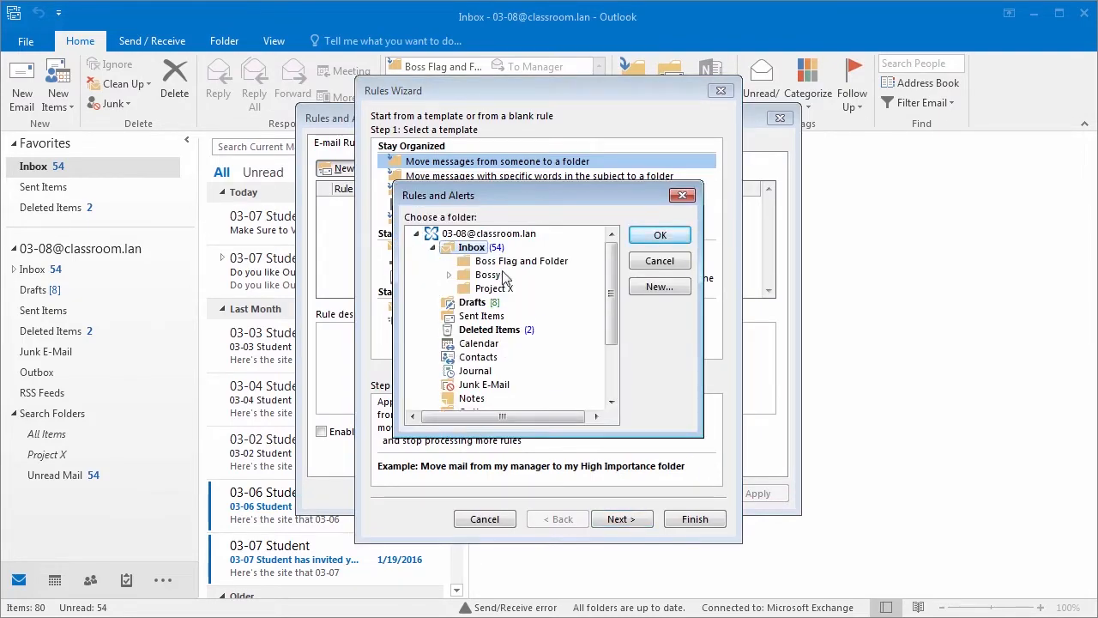
left_click(496, 290)
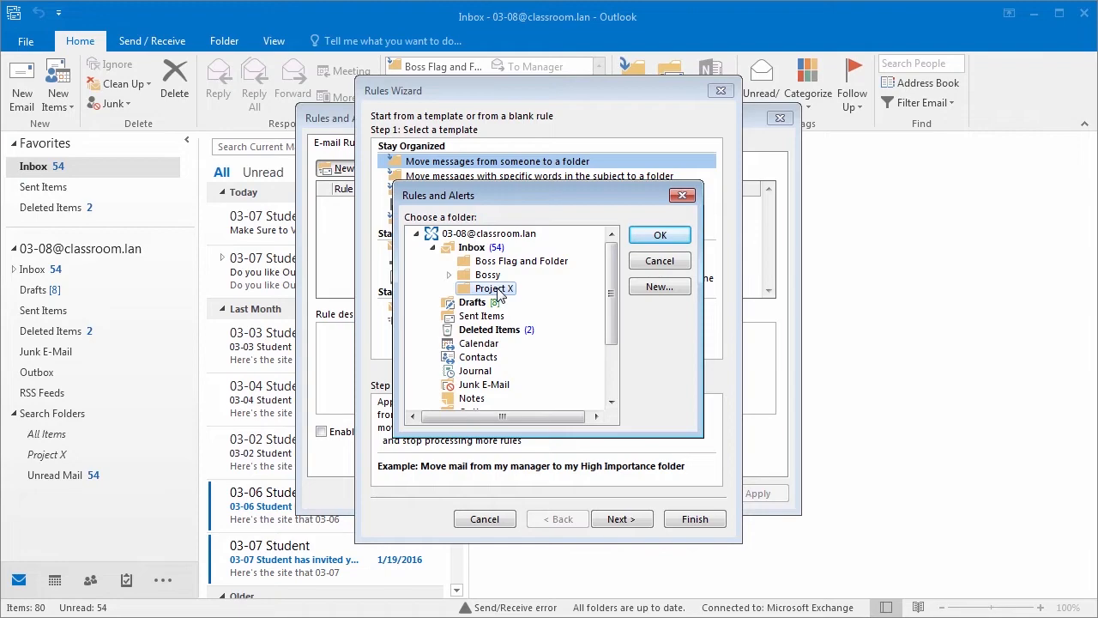
left_click(661, 236)
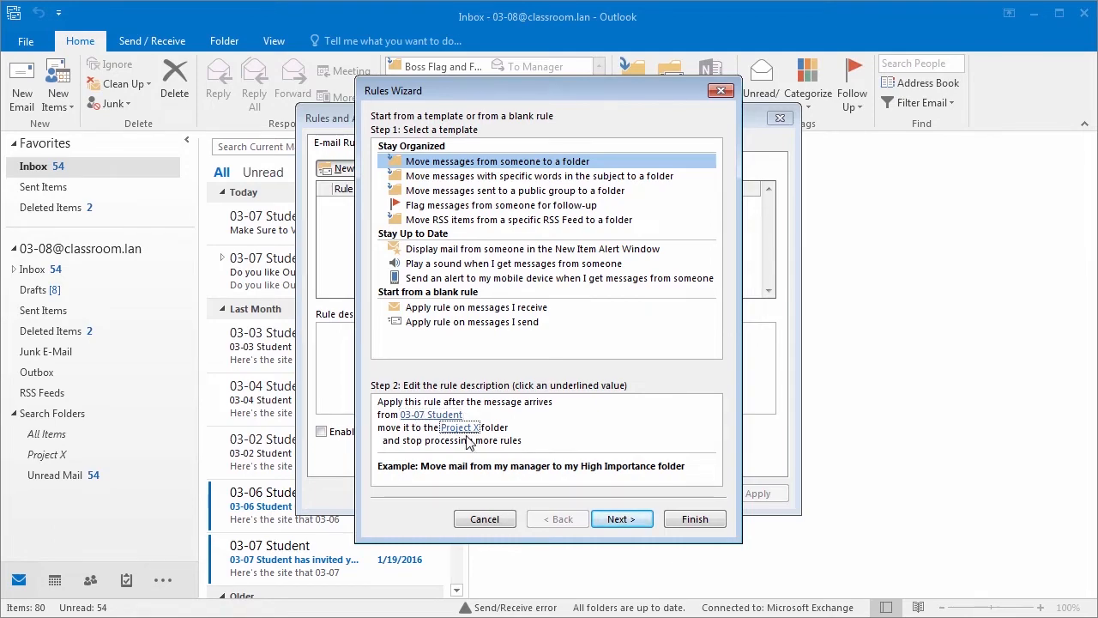
Step: Keep 'from people or public group' (03-07 Student) as the only condition and advance to actions
left_click(631, 525)
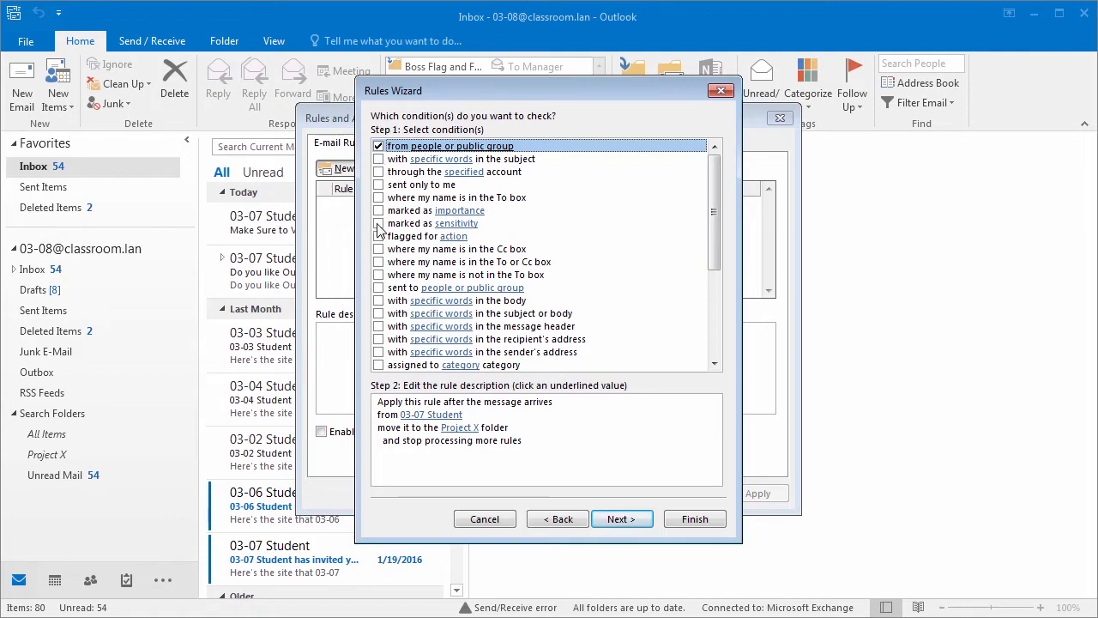
left_click_drag(715, 220, 708, 314)
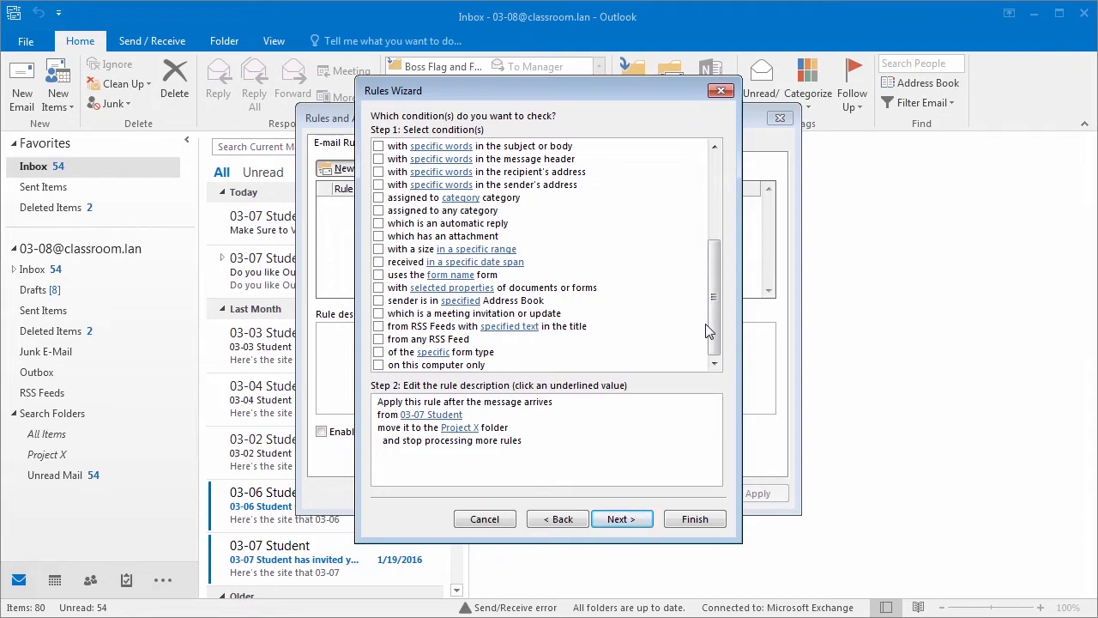
left_click_drag(708, 294, 711, 209)
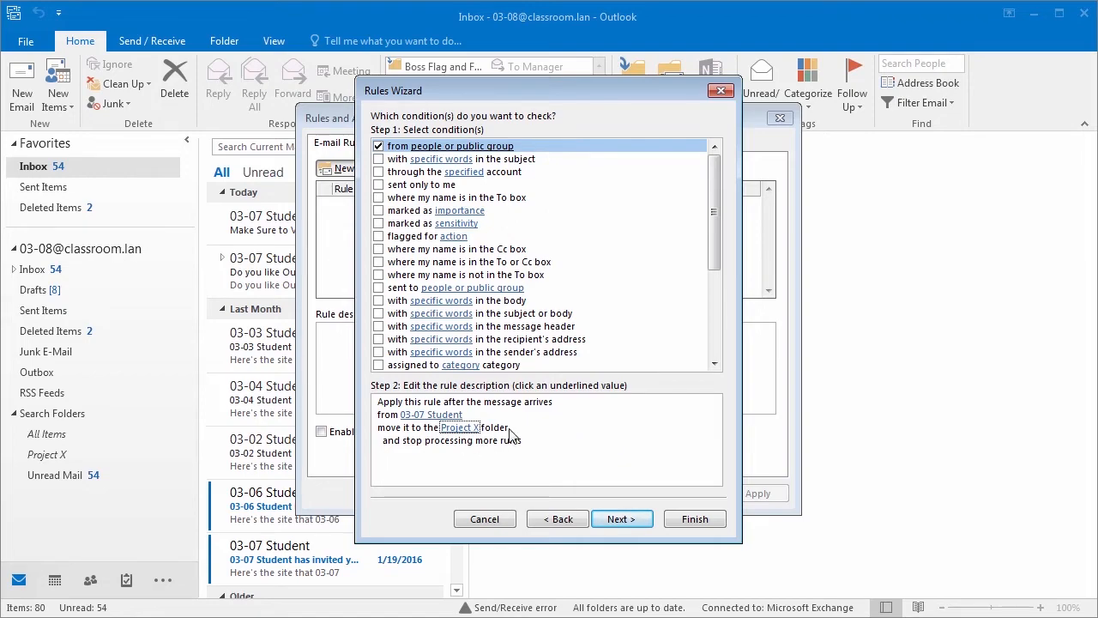
left_click(621, 519)
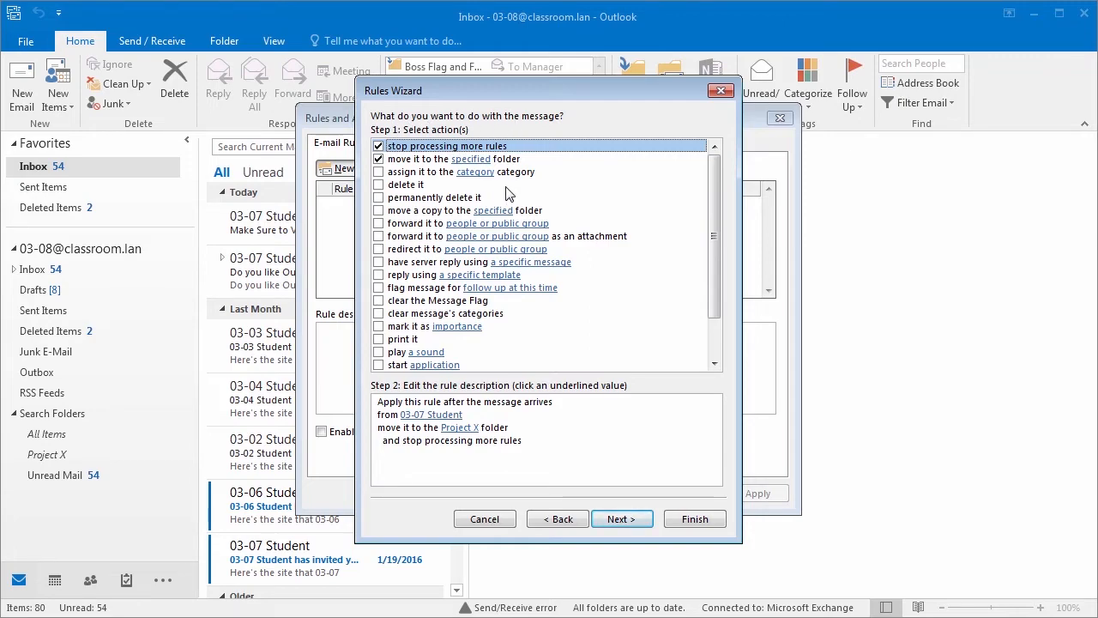
Step: Add the 'assign it to the Project X category' action, then advance to the exceptions step
left_click(462, 427)
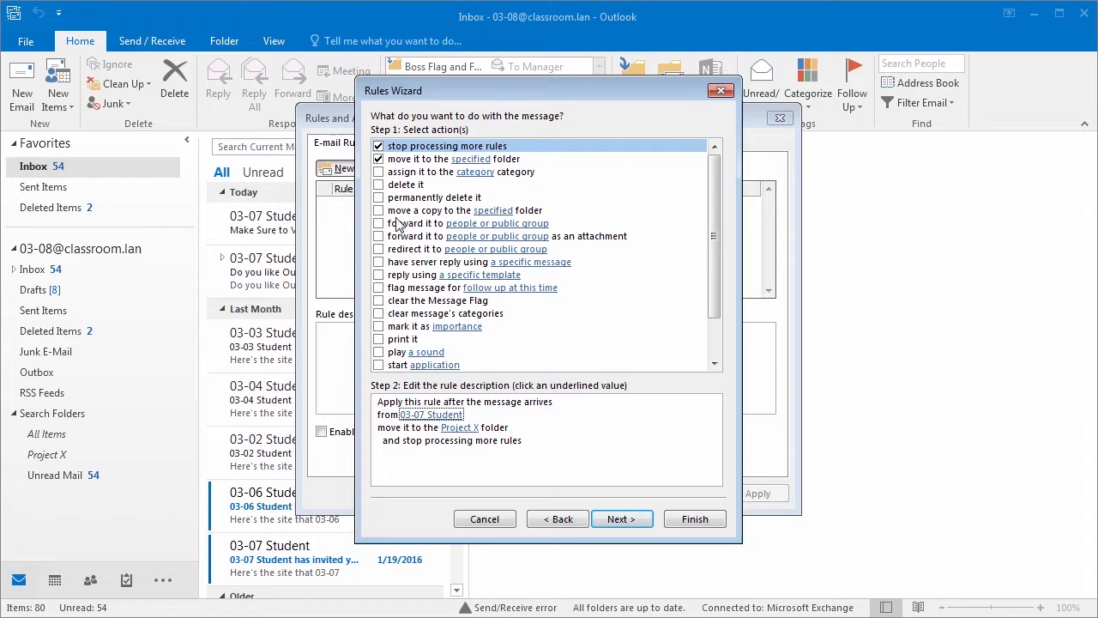
left_click(379, 171)
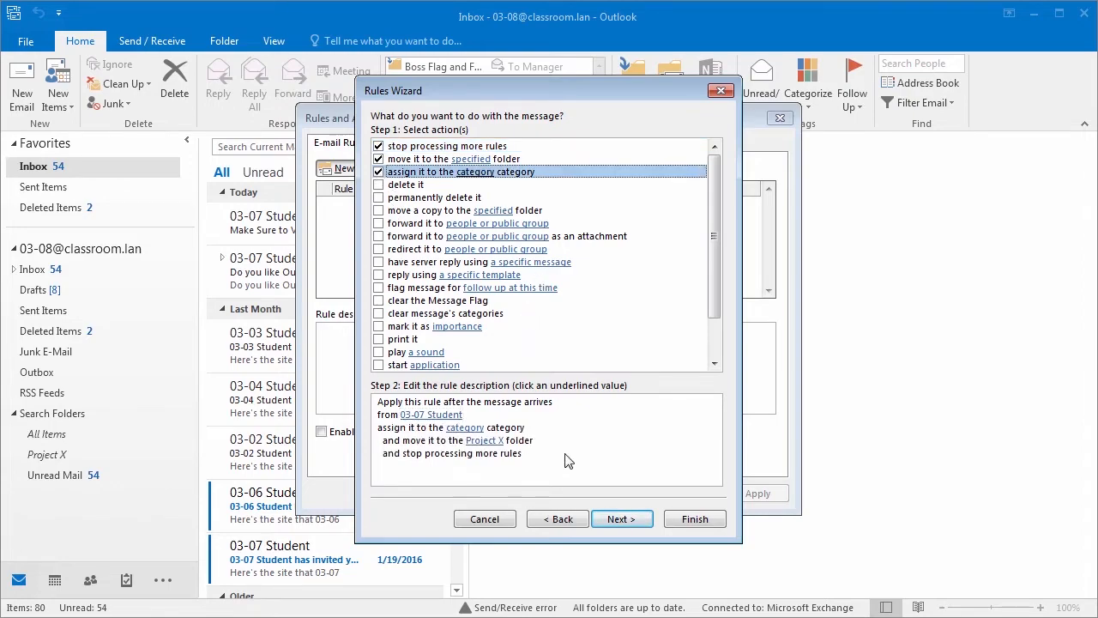
left_click(484, 432)
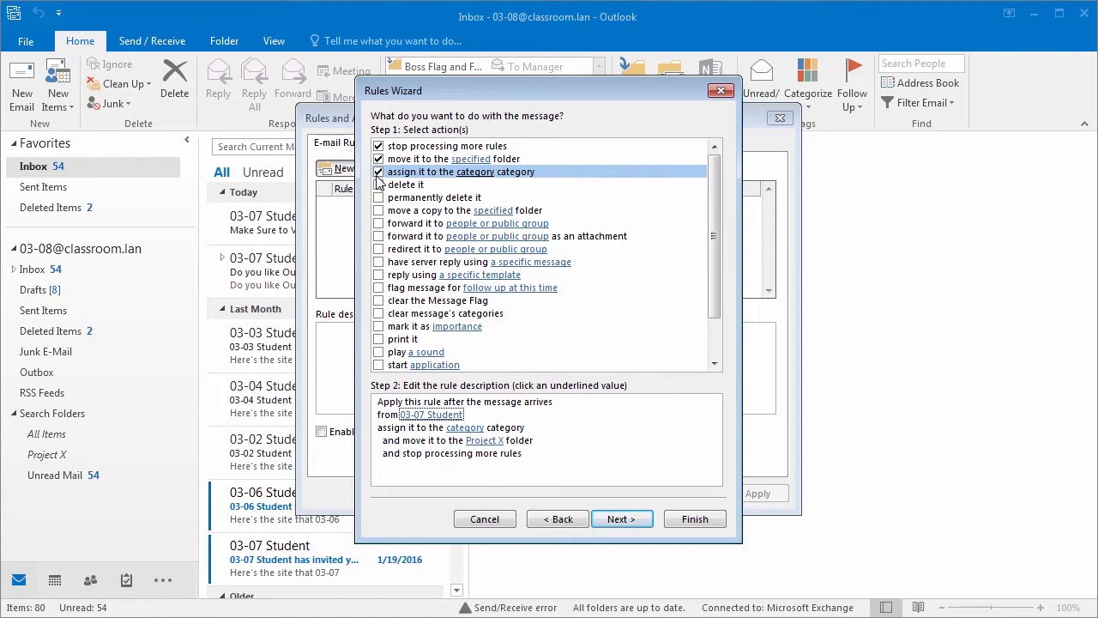
left_click(469, 431)
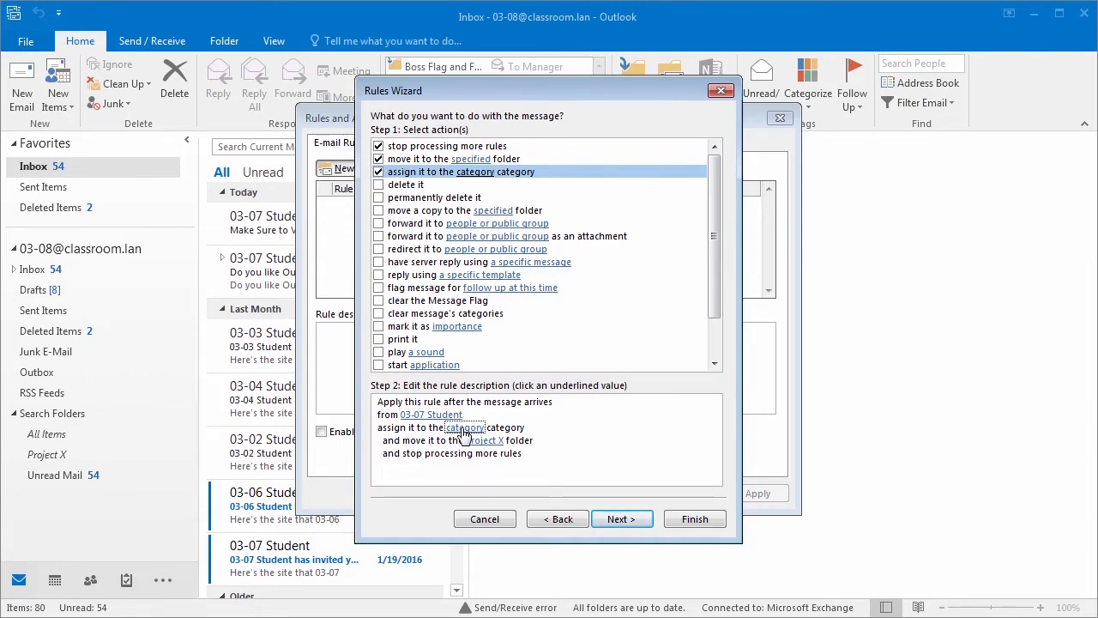
left_click(463, 431)
left_click(362, 261)
left_click(360, 260)
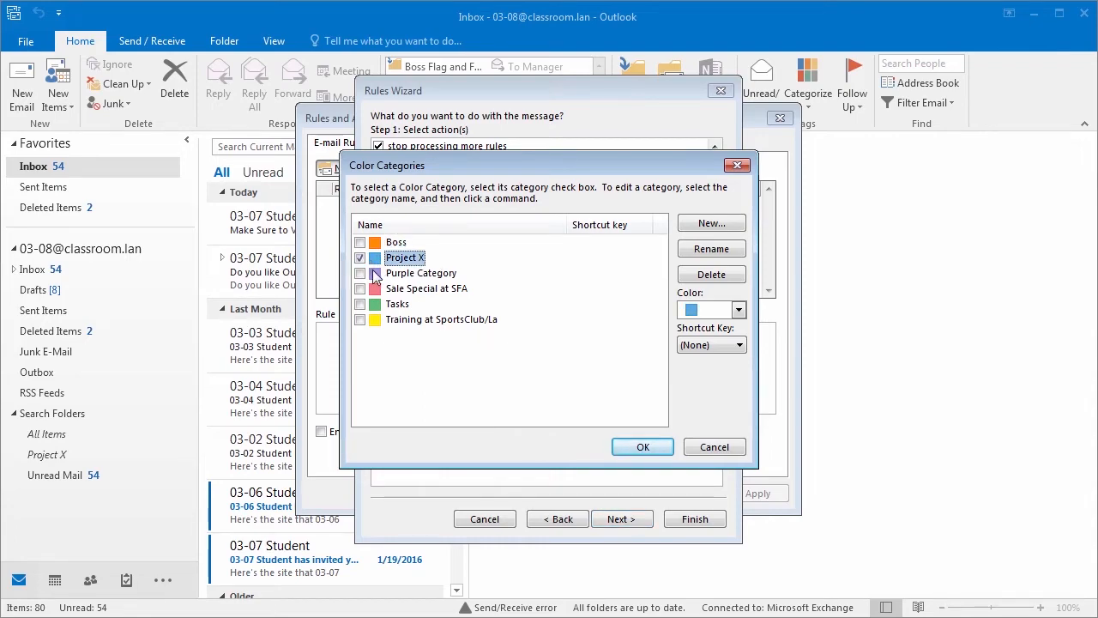
left_click(643, 447)
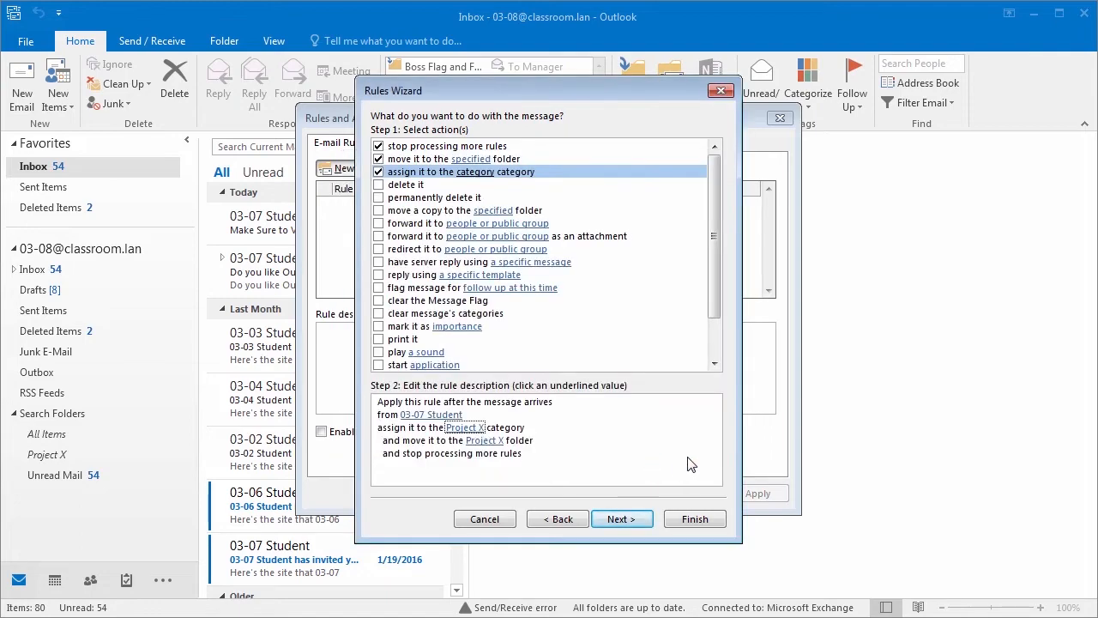
left_click(414, 417)
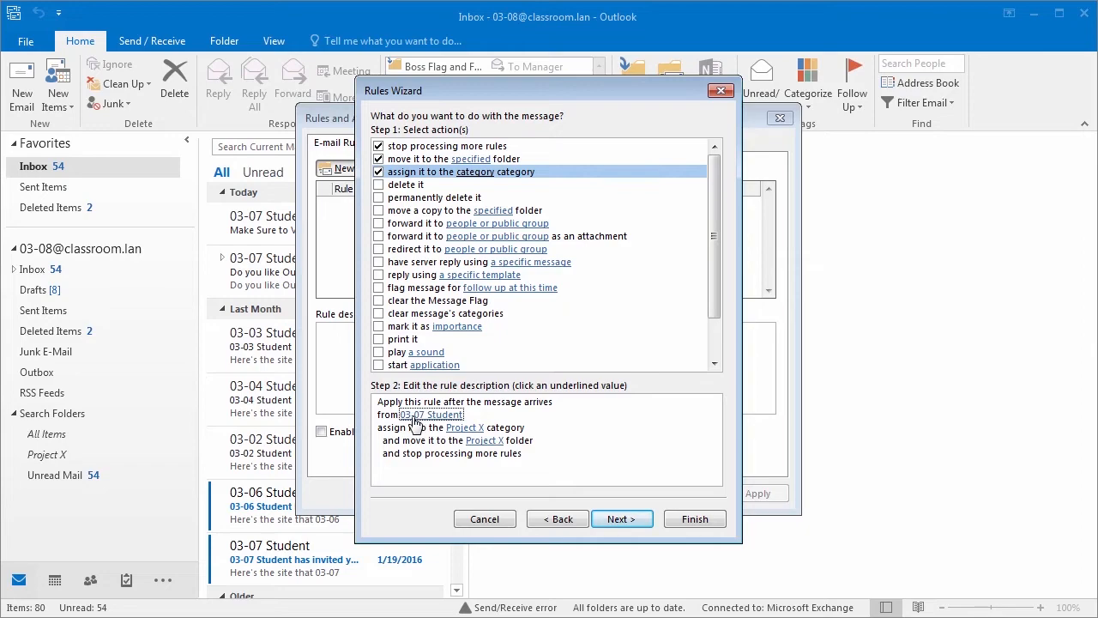
left_click(449, 429)
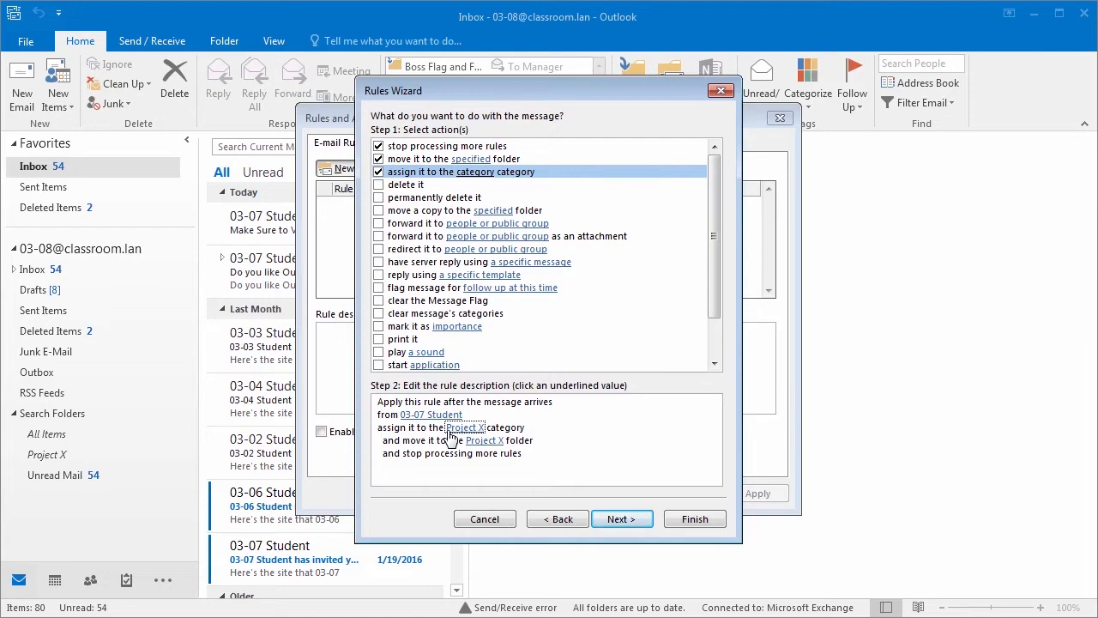
left_click(625, 520)
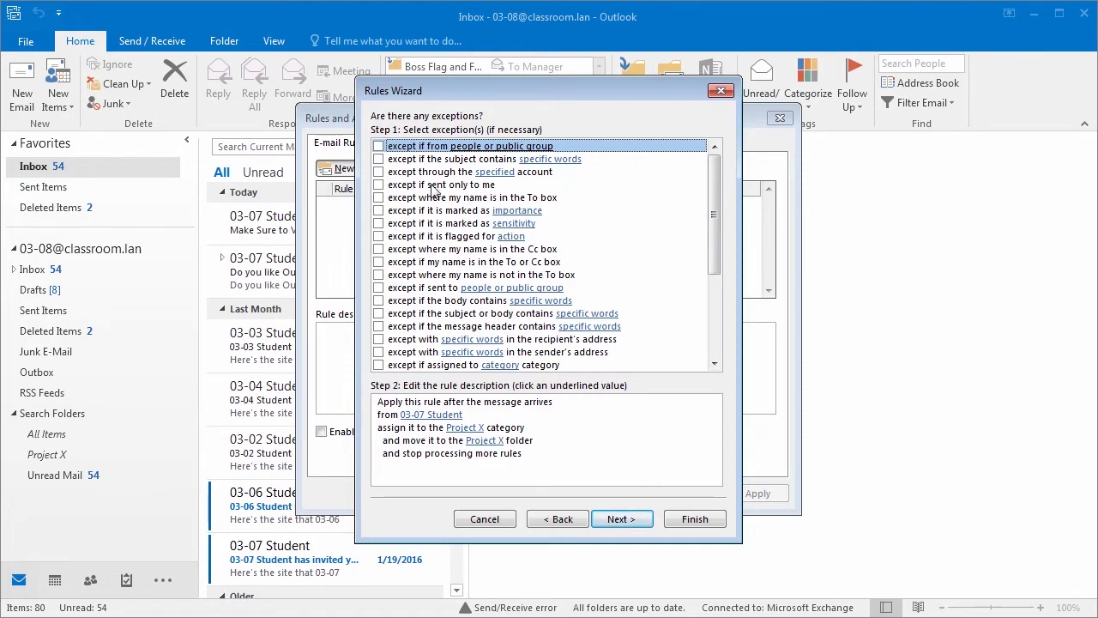
Step: Add an exception for messages marked High importance and advance to the rule's final setup
left_click(380, 211)
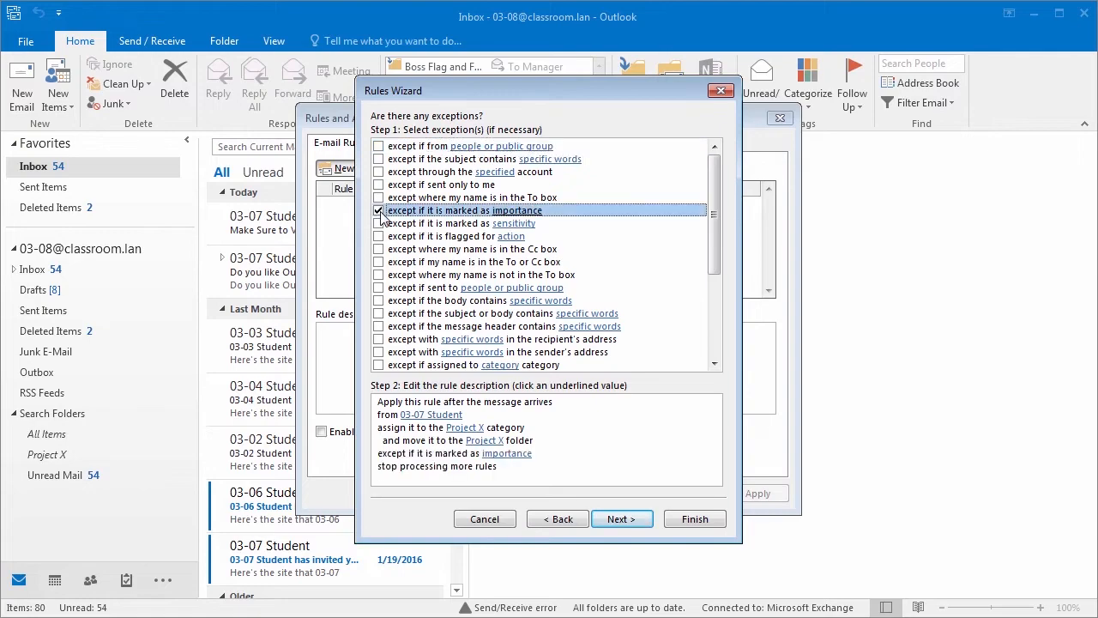
left_click(520, 454)
left_click(631, 311)
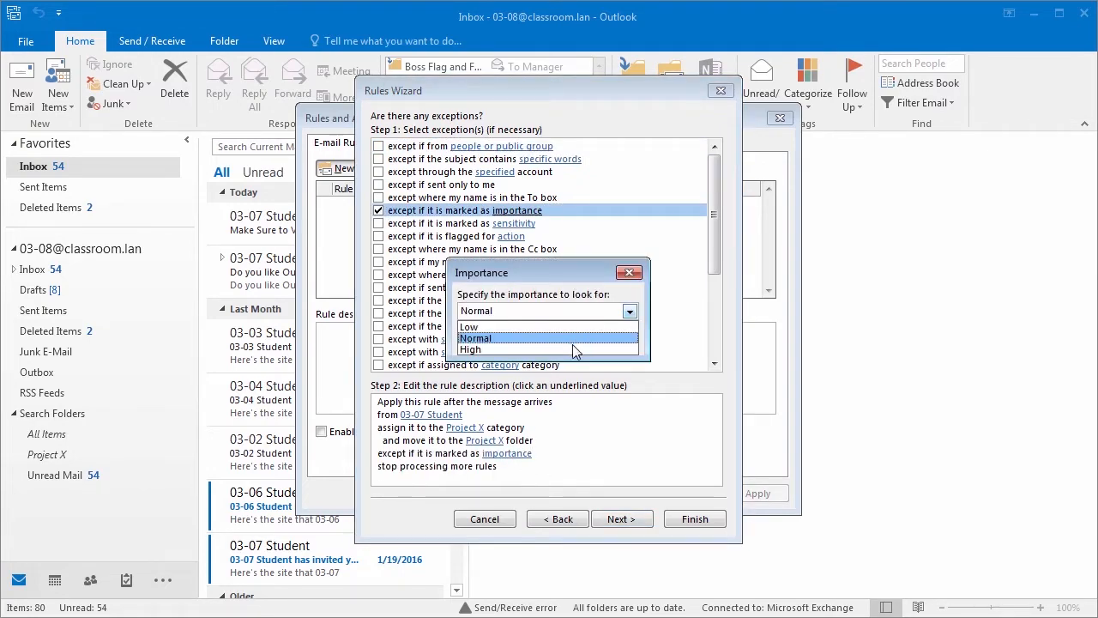
left_click(573, 349)
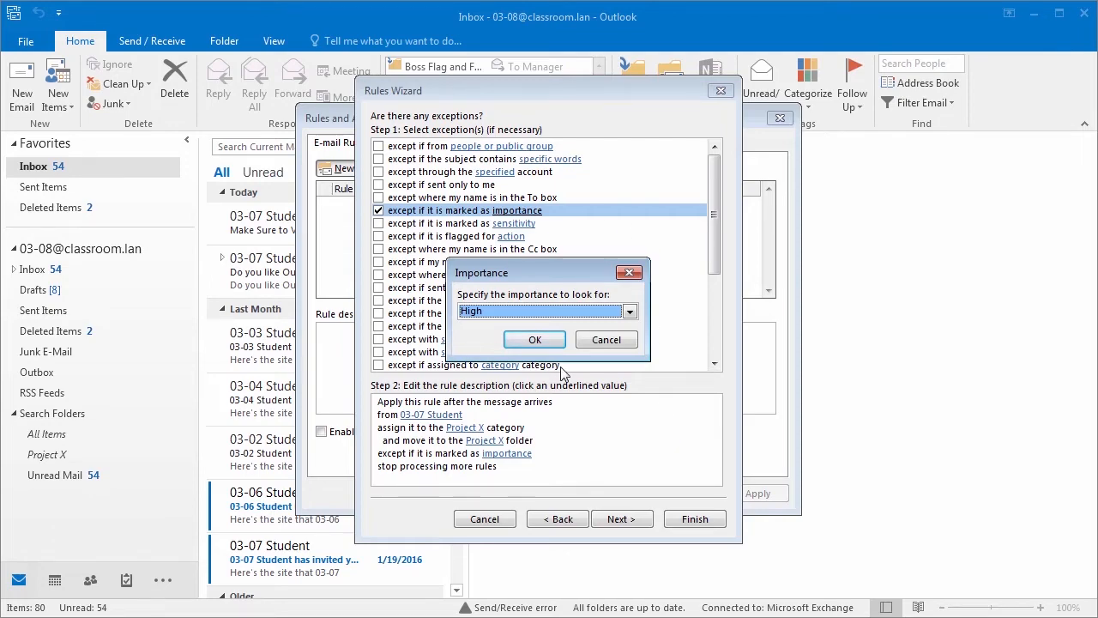
left_click(544, 341)
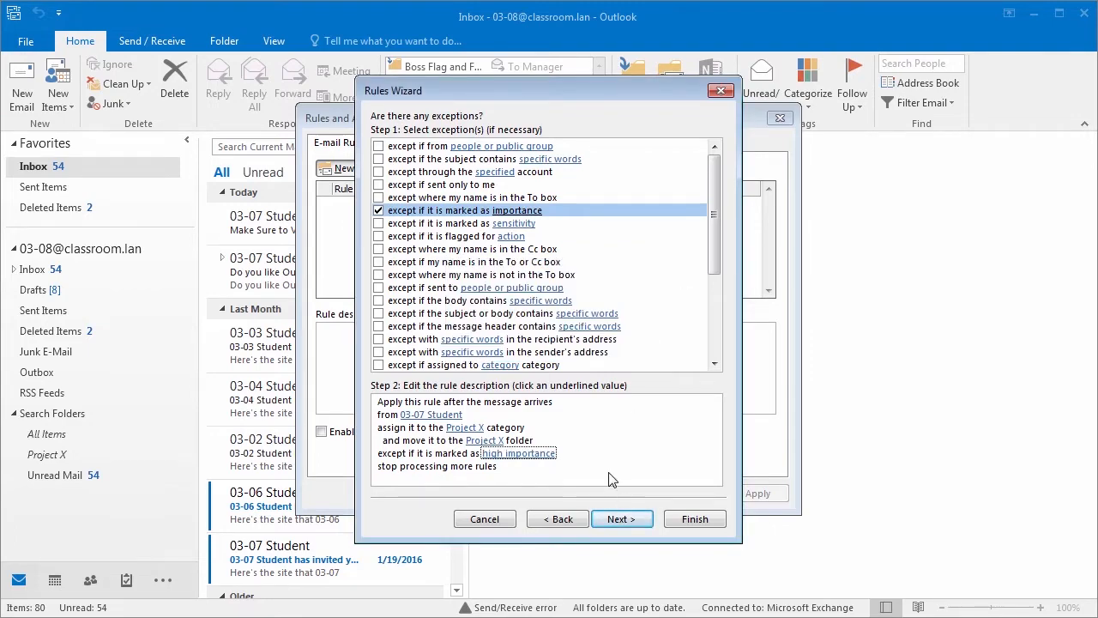
left_click(632, 520)
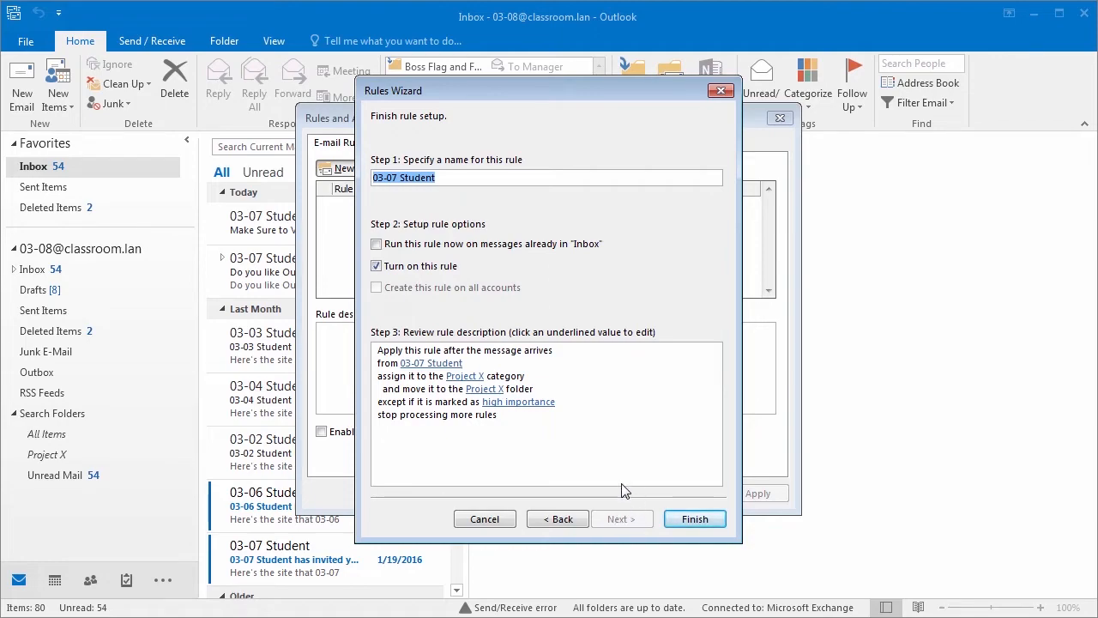
Step: Finish the 03-07 Student rule with 'Run this rule now' checked, accepting the client-only warning
left_click(377, 245)
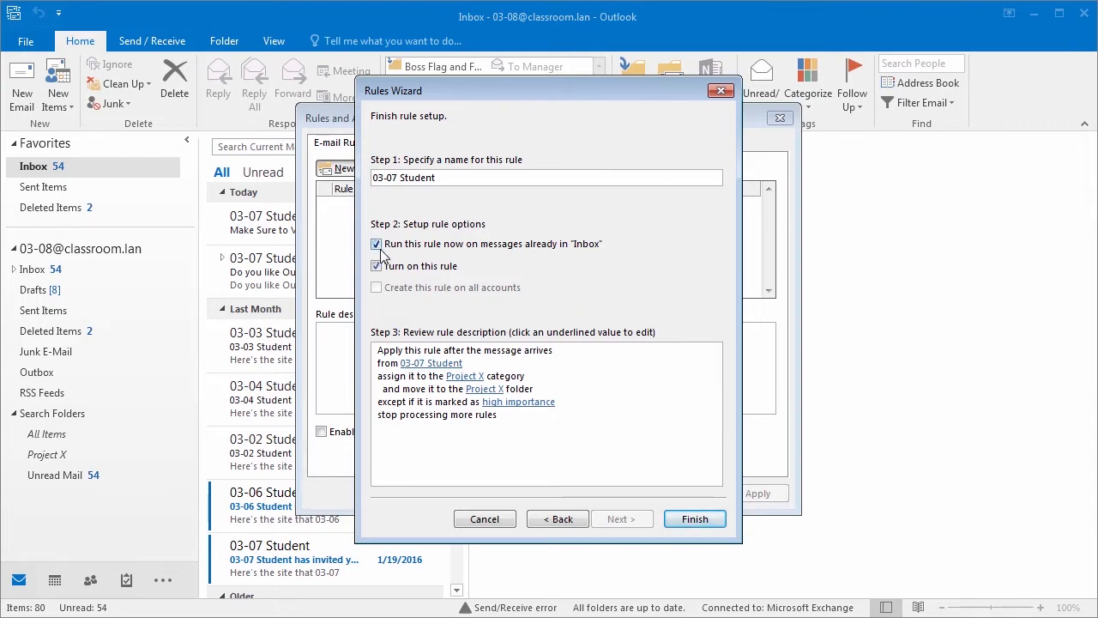
left_click(698, 526)
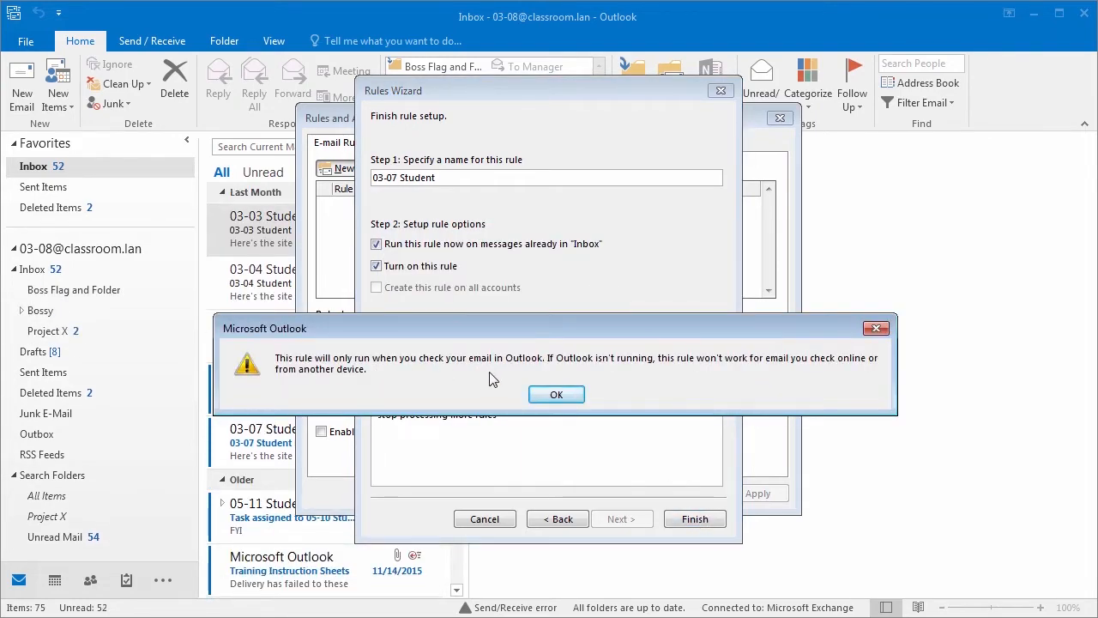
left_click(560, 397)
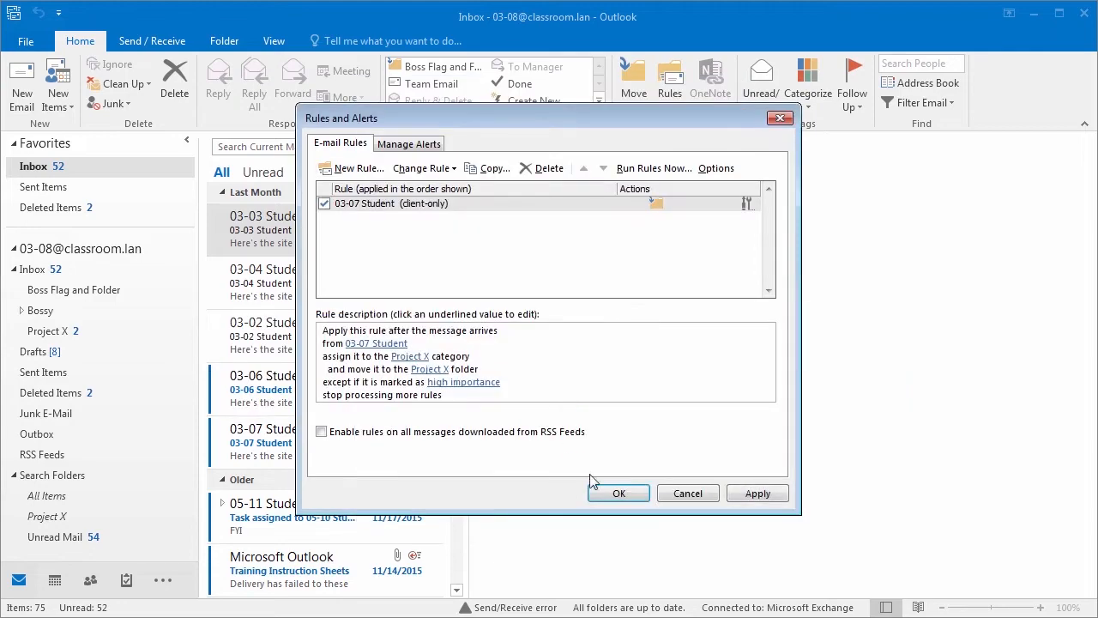
left_click(619, 495)
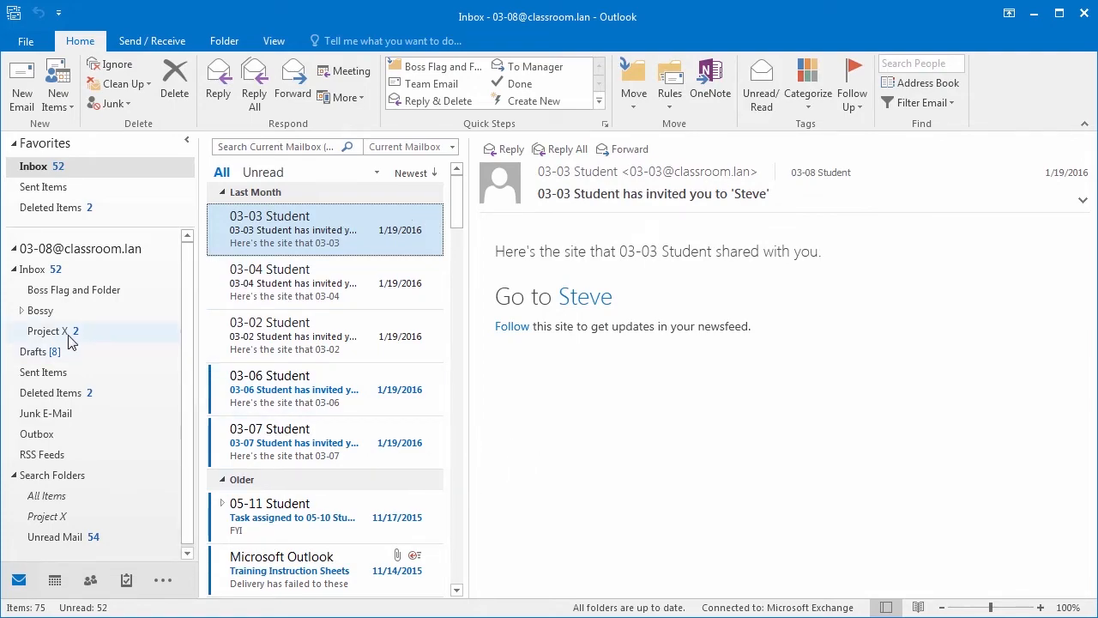
Step: Open the Project X folder and read through its moved 03-07 Student messages
left_click(50, 332)
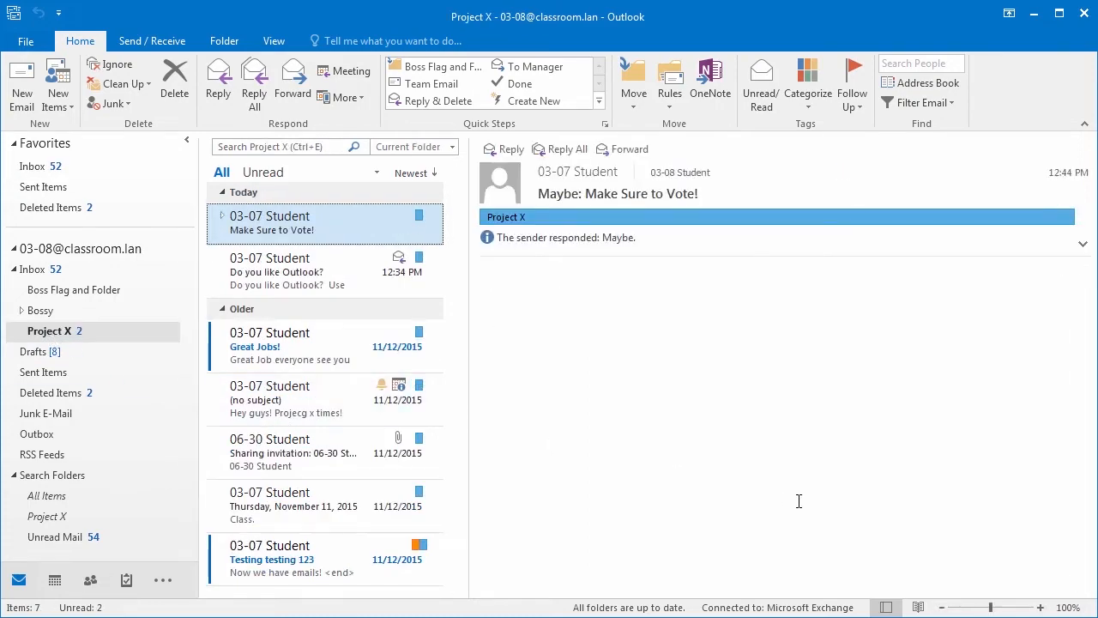
left_click(292, 266)
left_click(304, 232)
left_click(311, 273)
left_click(304, 227)
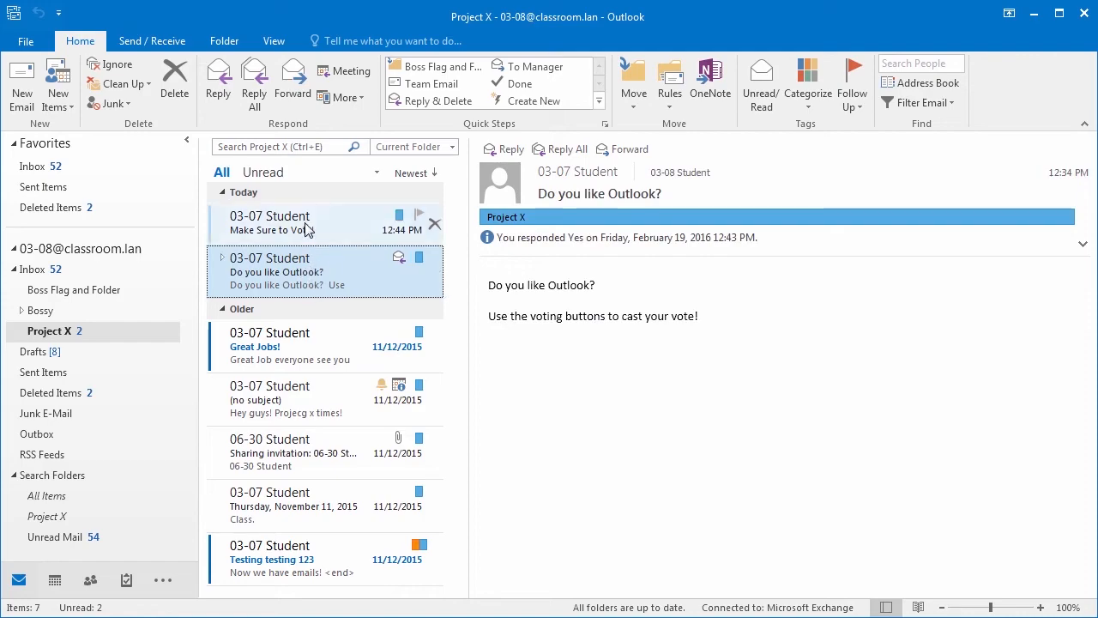
left_click(311, 273)
left_click(319, 344)
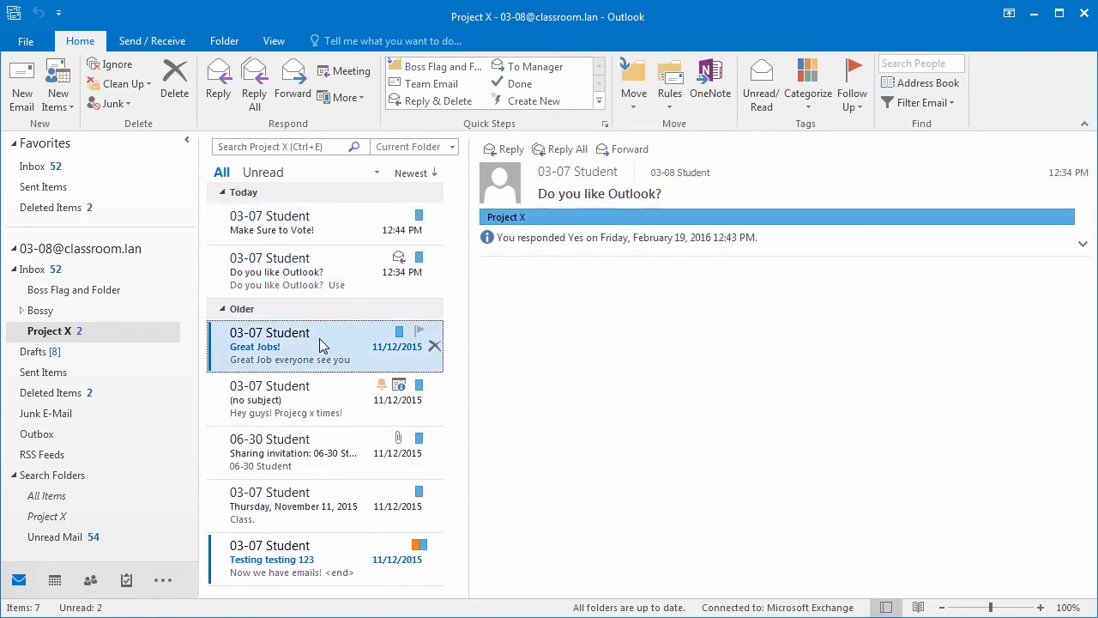
left_click(320, 402)
left_click(341, 230)
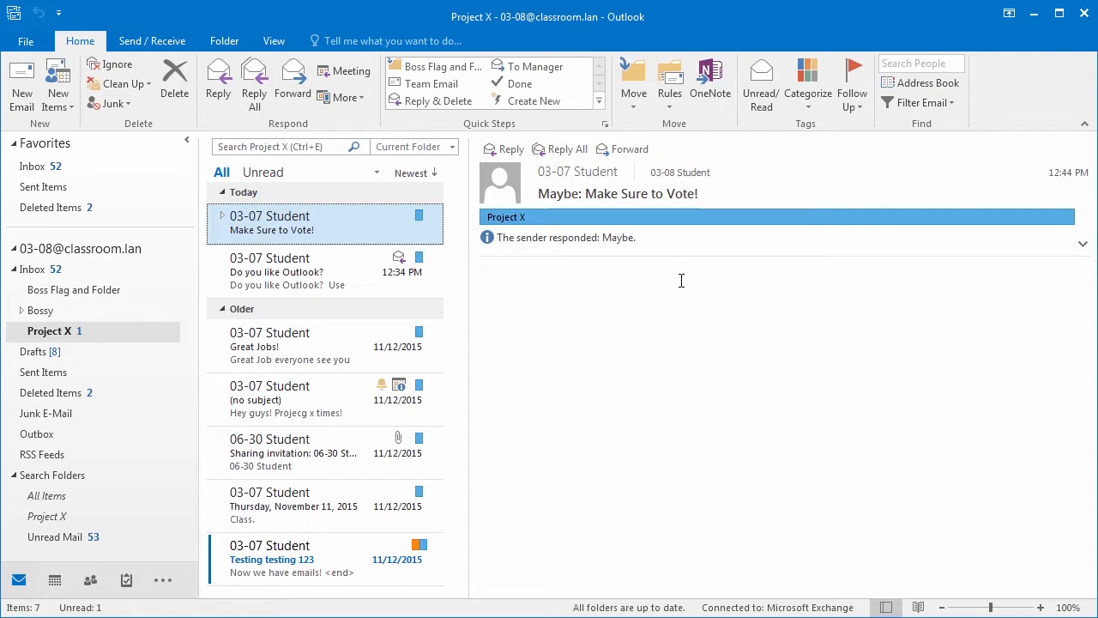
left_click(673, 101)
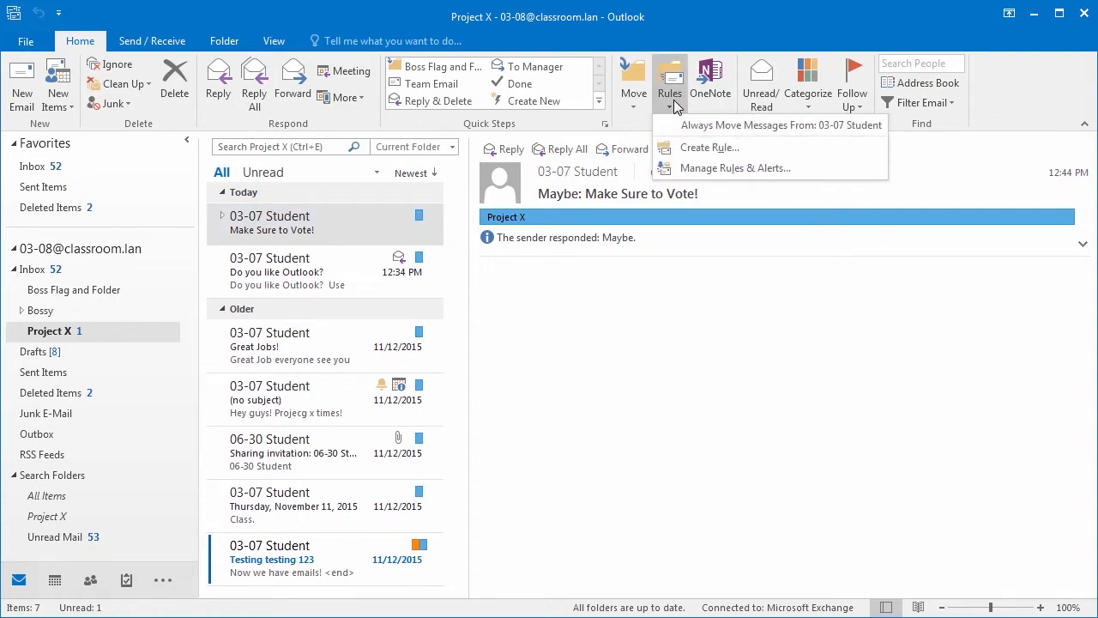
Step: Uncheck the 03-07 Student rule in Manage Rules & Alerts
left_click(722, 168)
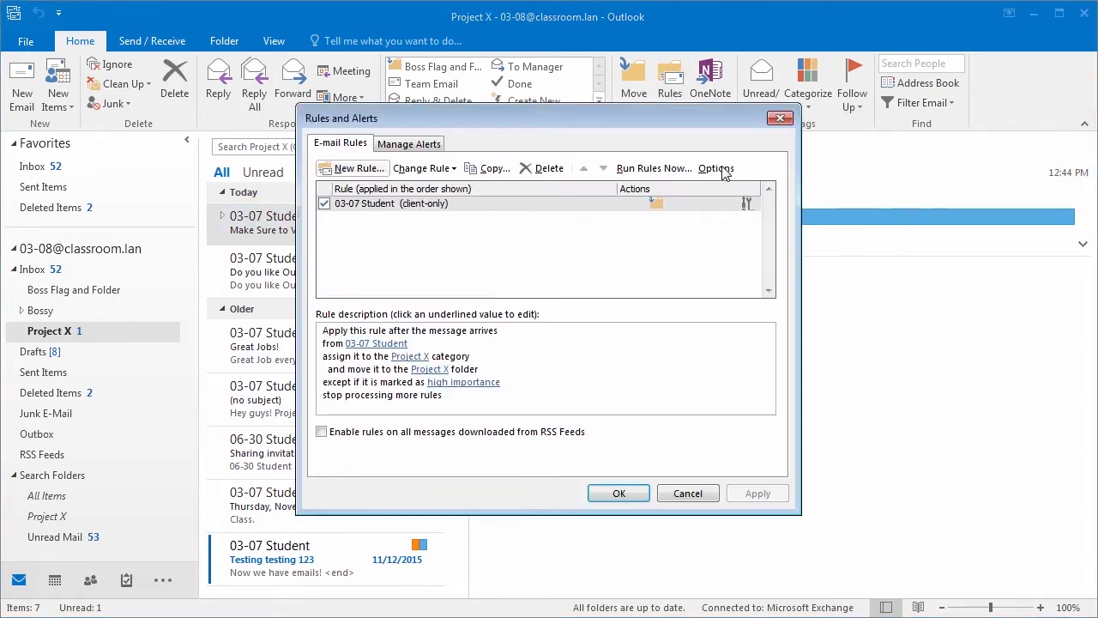
left_click(324, 204)
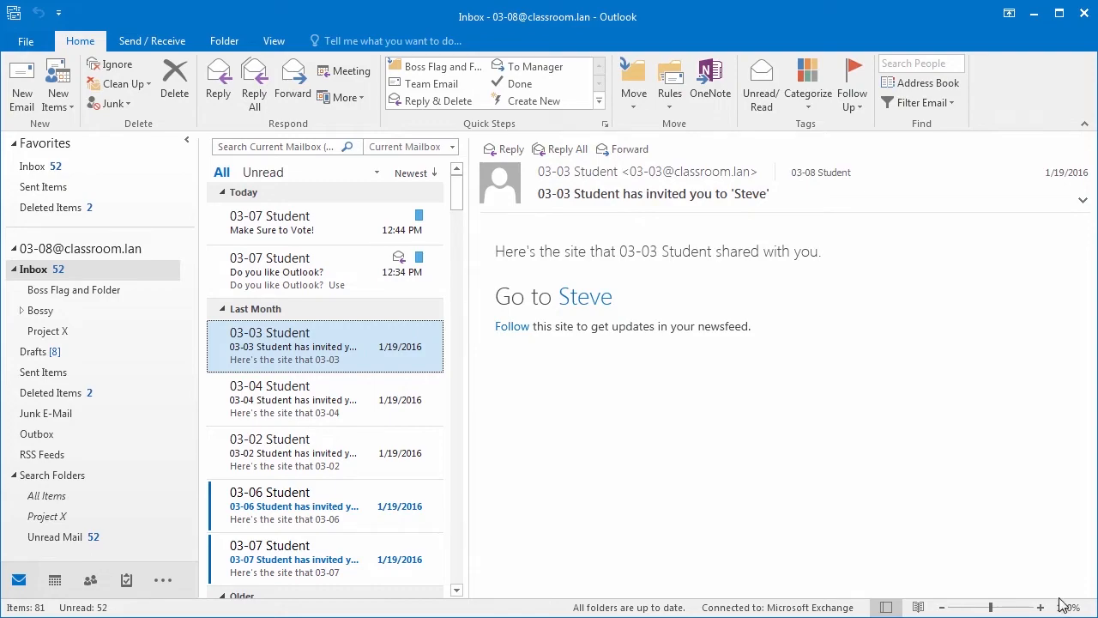
Step: Open the Project X folder's Permissions tab and search Add Users for '03-07'
right_click(59, 333)
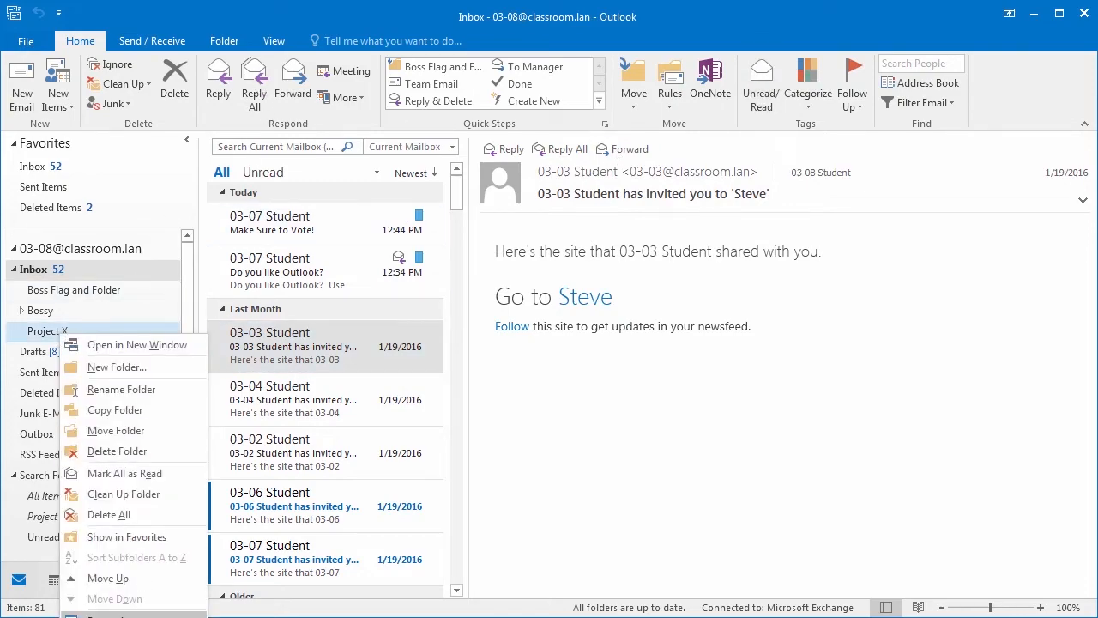
left_click(106, 615)
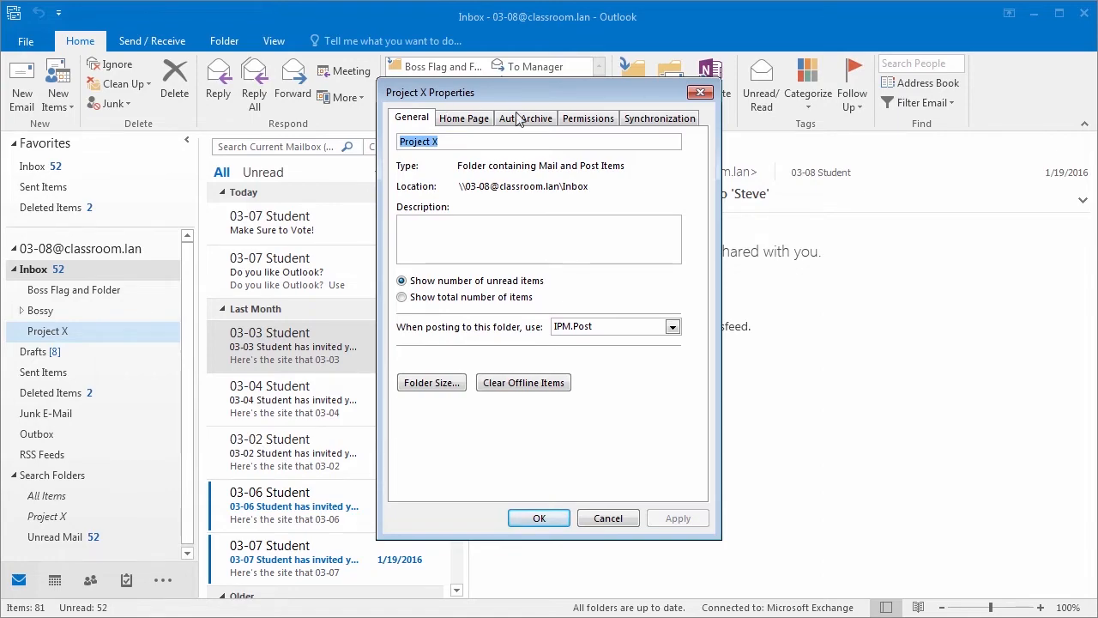
left_click(599, 122)
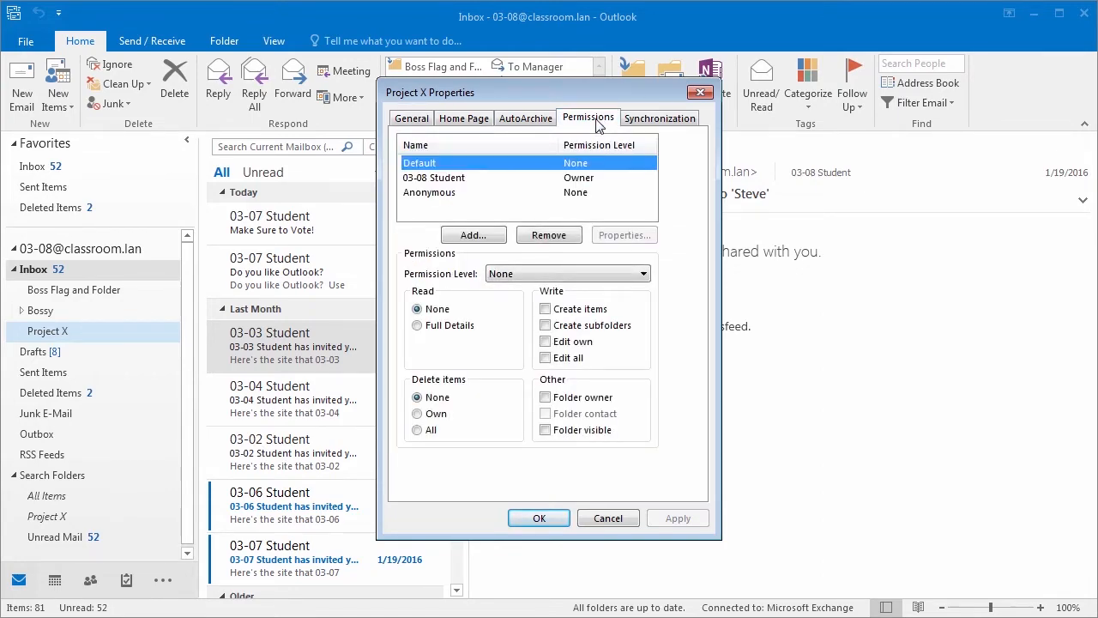
left_click(429, 180)
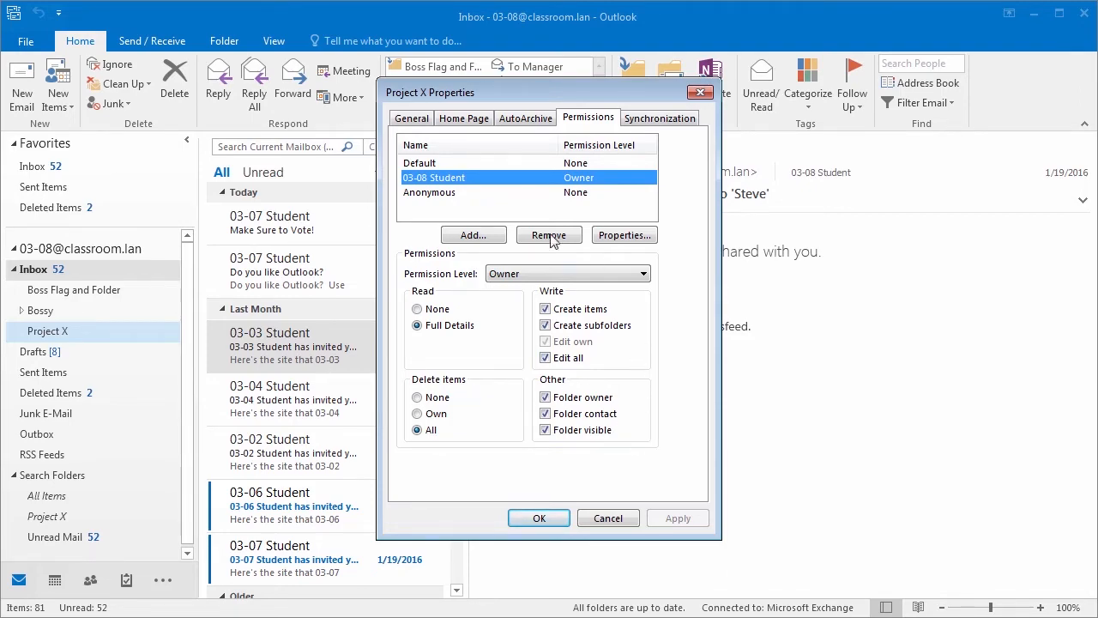
left_click(470, 240)
type("03-07")
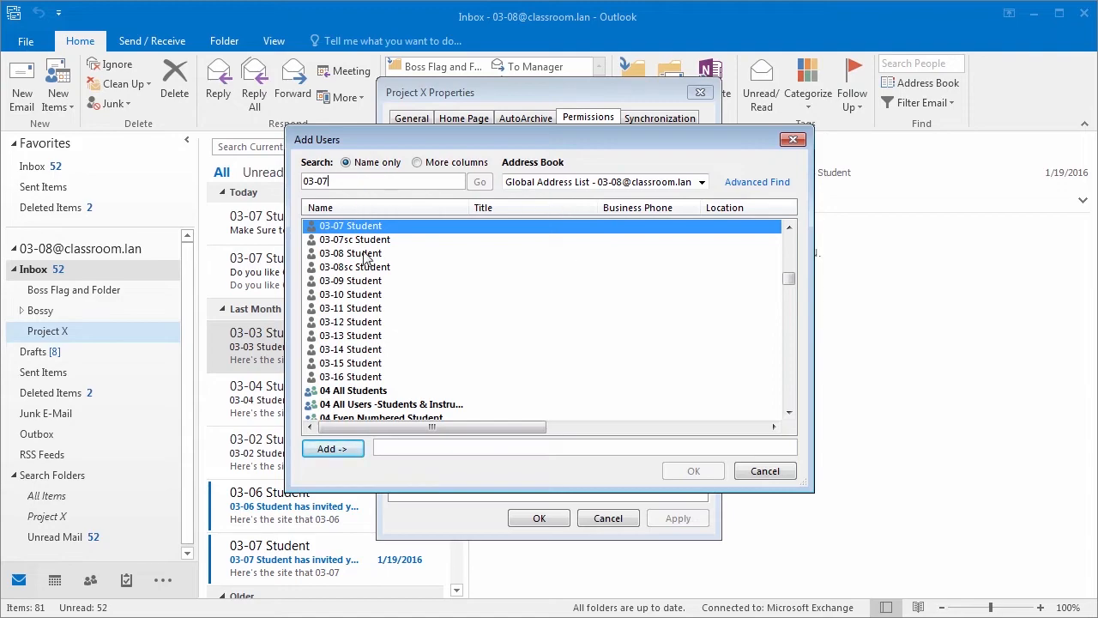
Step: Add 03-07 Student to the Project X permissions list and select its entry
left_click(328, 448)
left_click(693, 471)
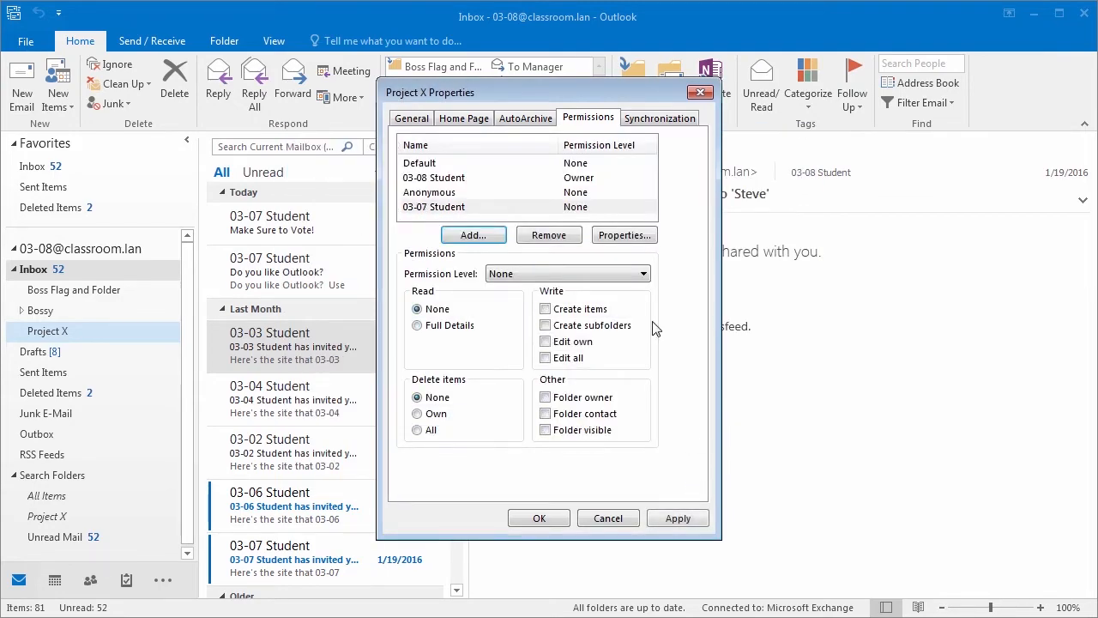
left_click(461, 209)
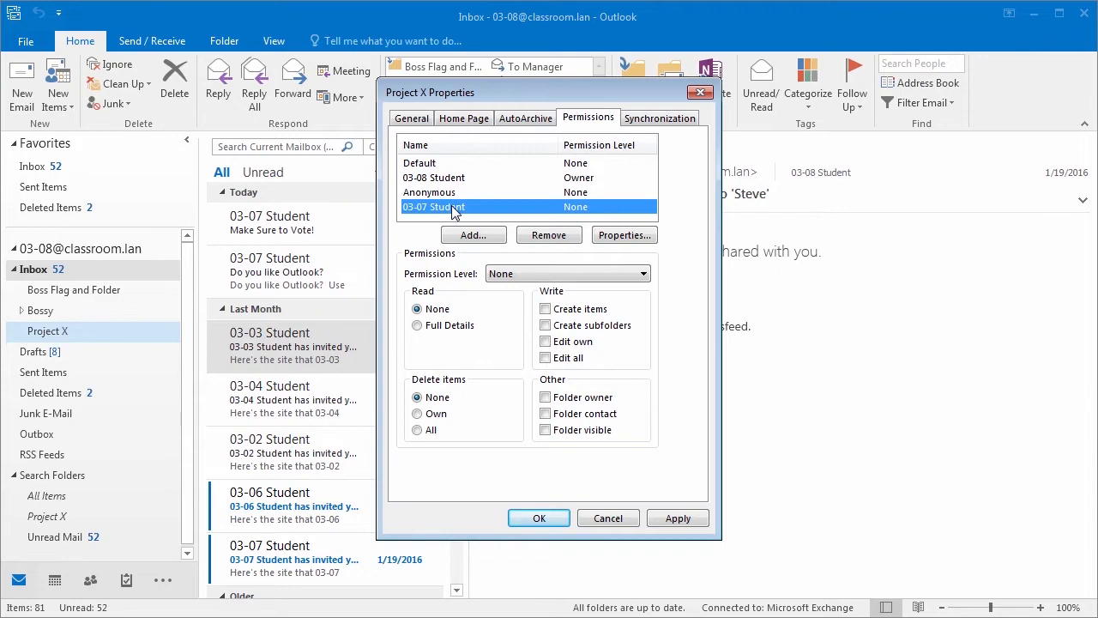
Step: Set 03-07 Student's permission level to Reviewer and save the folder properties
left_click(643, 274)
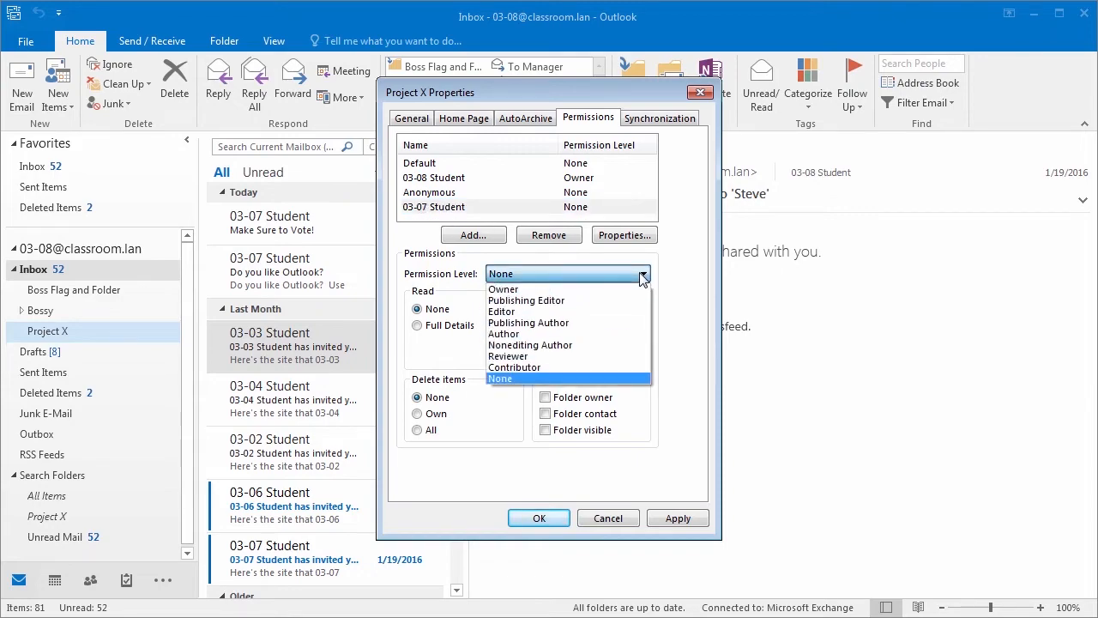
left_click(638, 291)
left_click(642, 273)
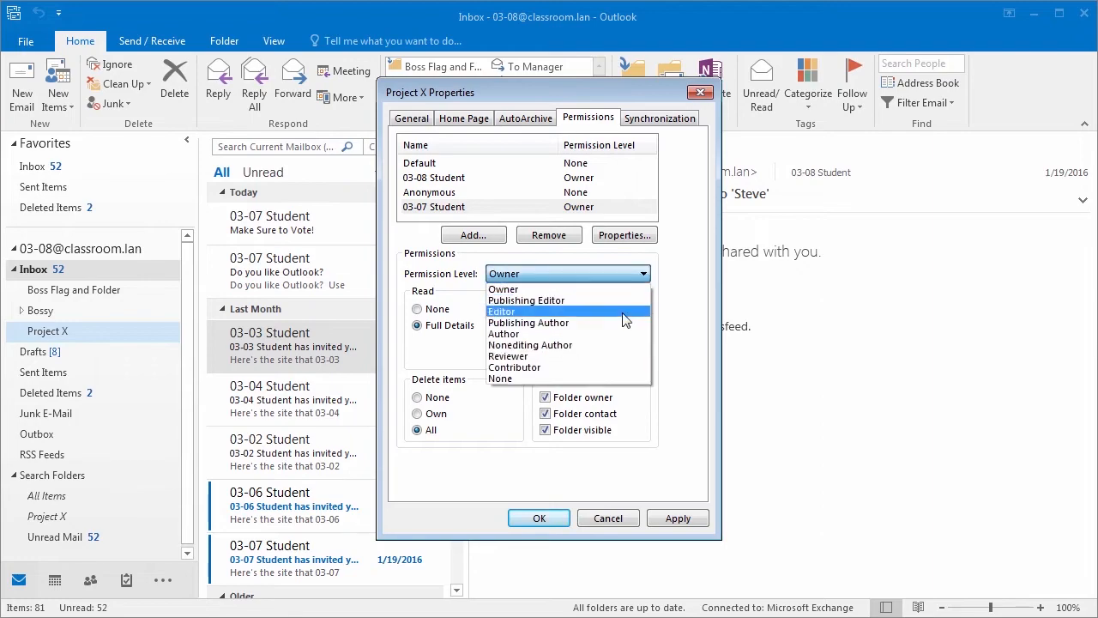
left_click(623, 312)
left_click(640, 274)
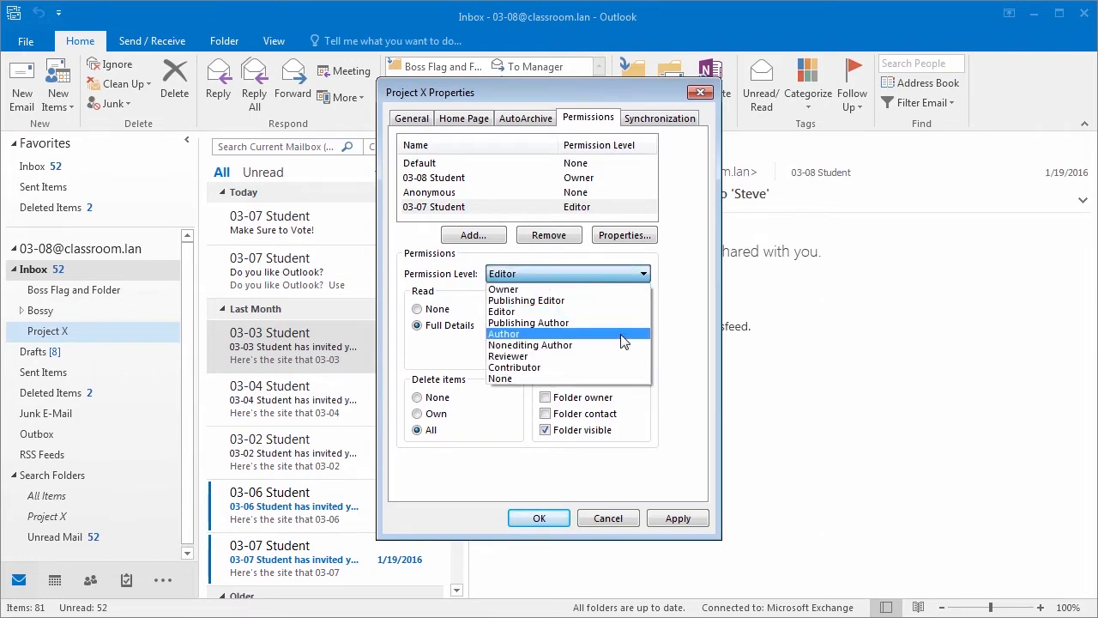
left_click(623, 334)
left_click(644, 274)
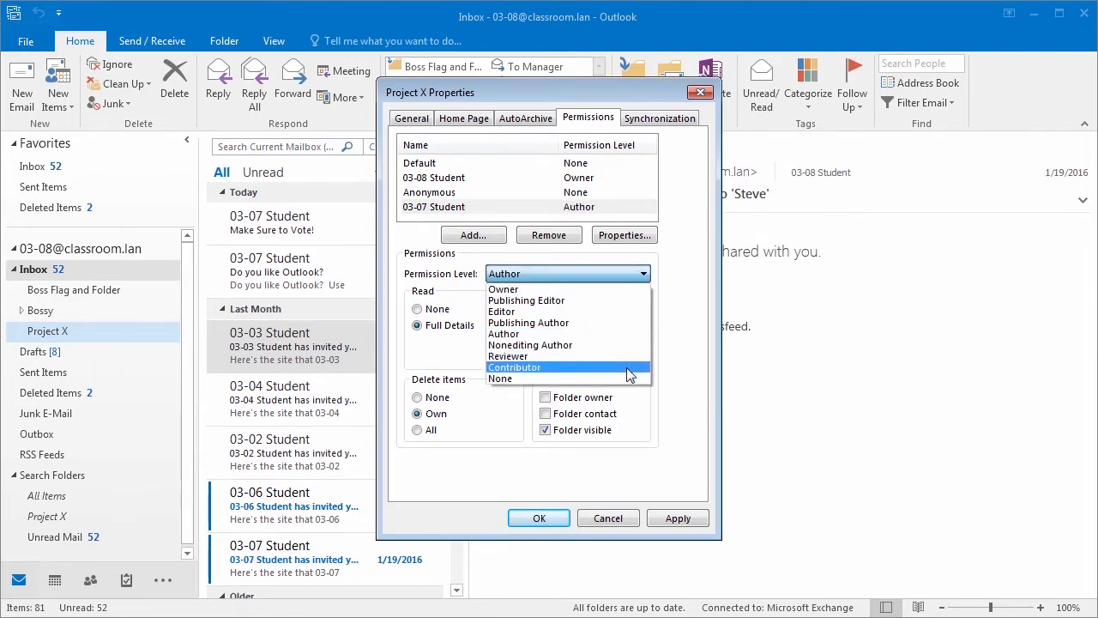
left_click(631, 334)
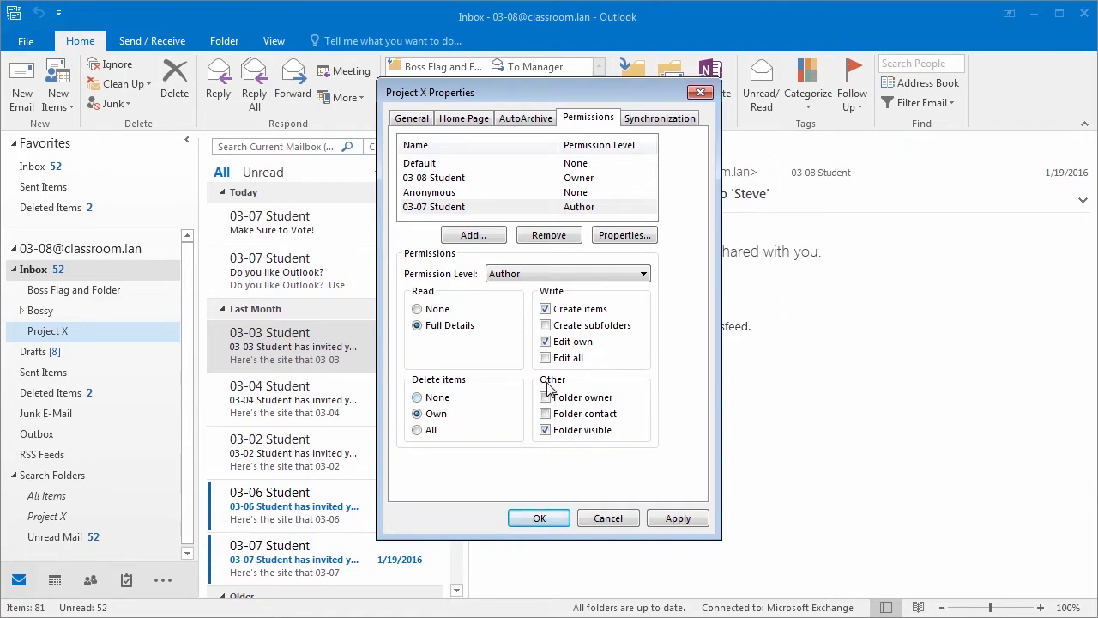
left_click(642, 274)
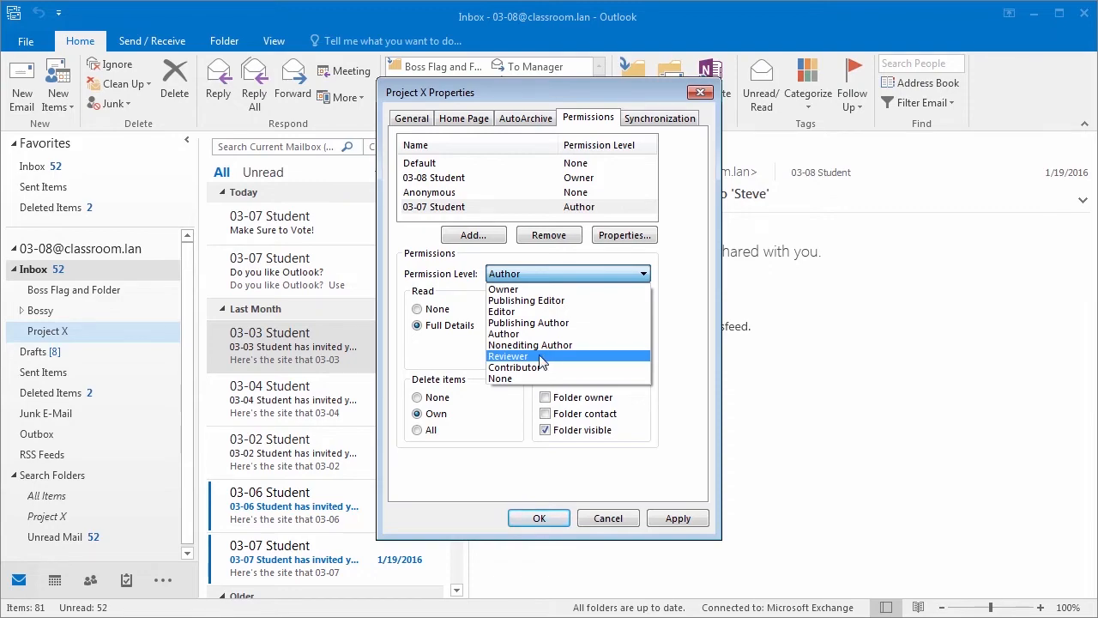
left_click(544, 357)
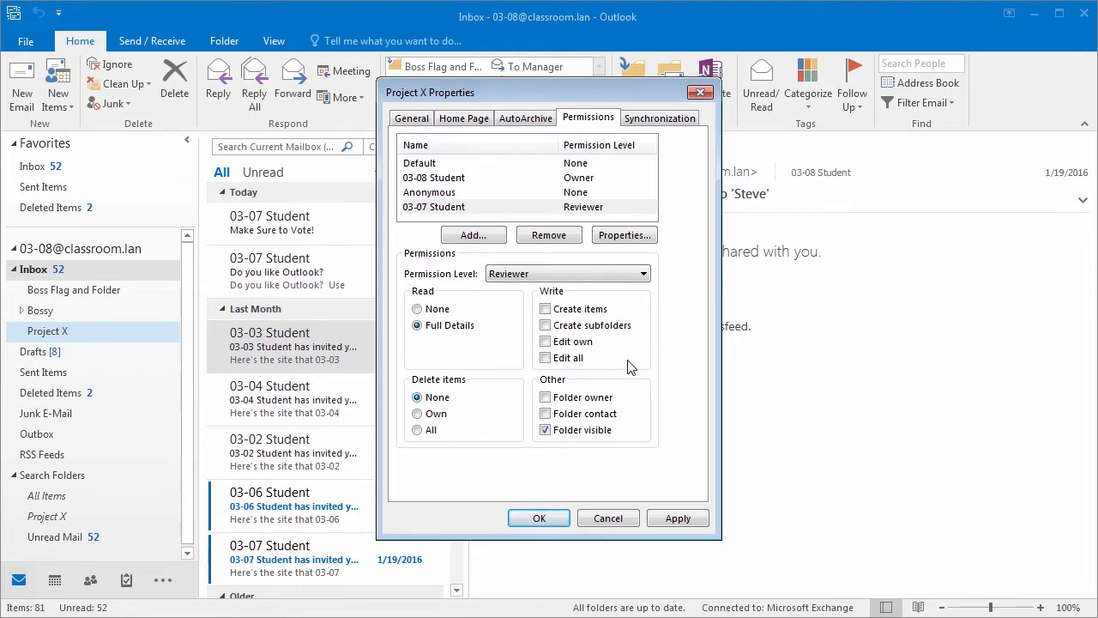
left_click(539, 518)
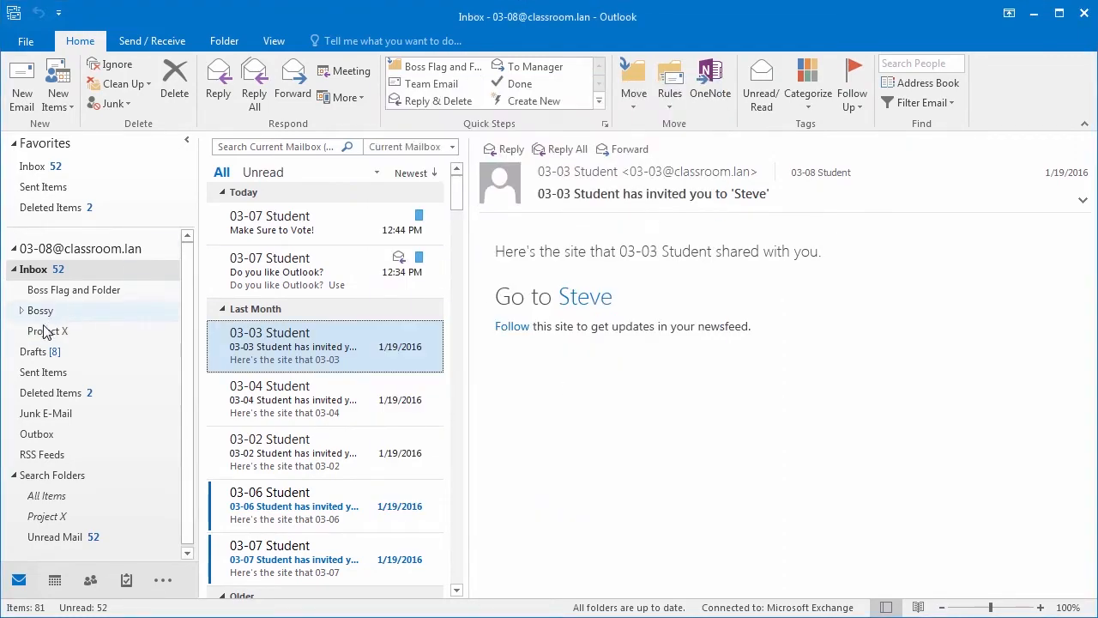
Step: Reopen and close the Project X properties to view its messages, then return to Home
right_click(52, 331)
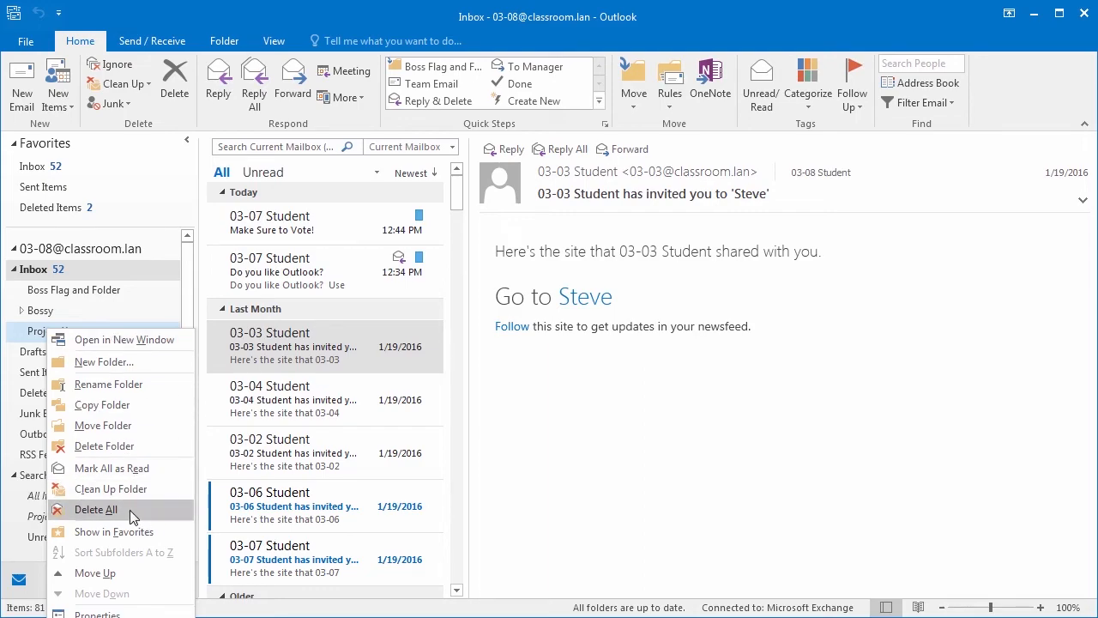
left_click(121, 613)
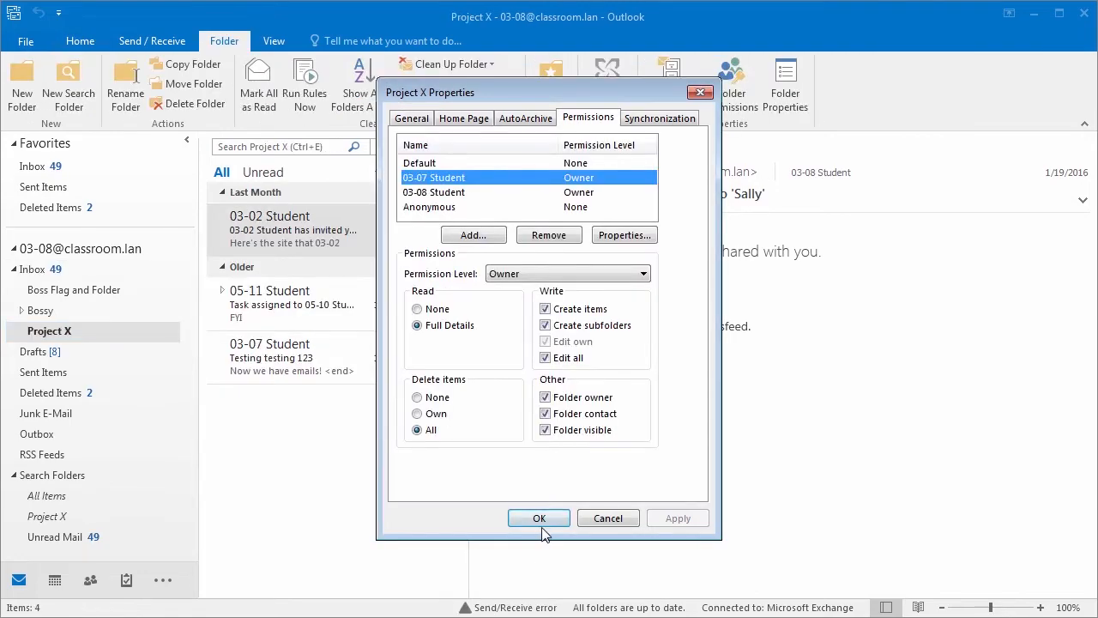
left_click(541, 522)
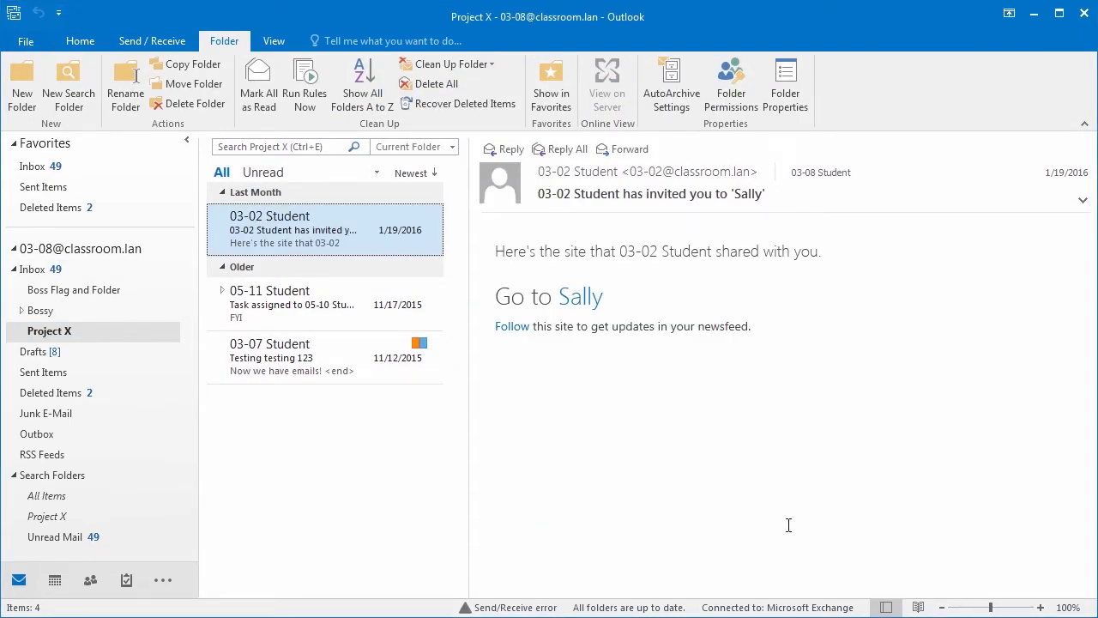
left_click(97, 46)
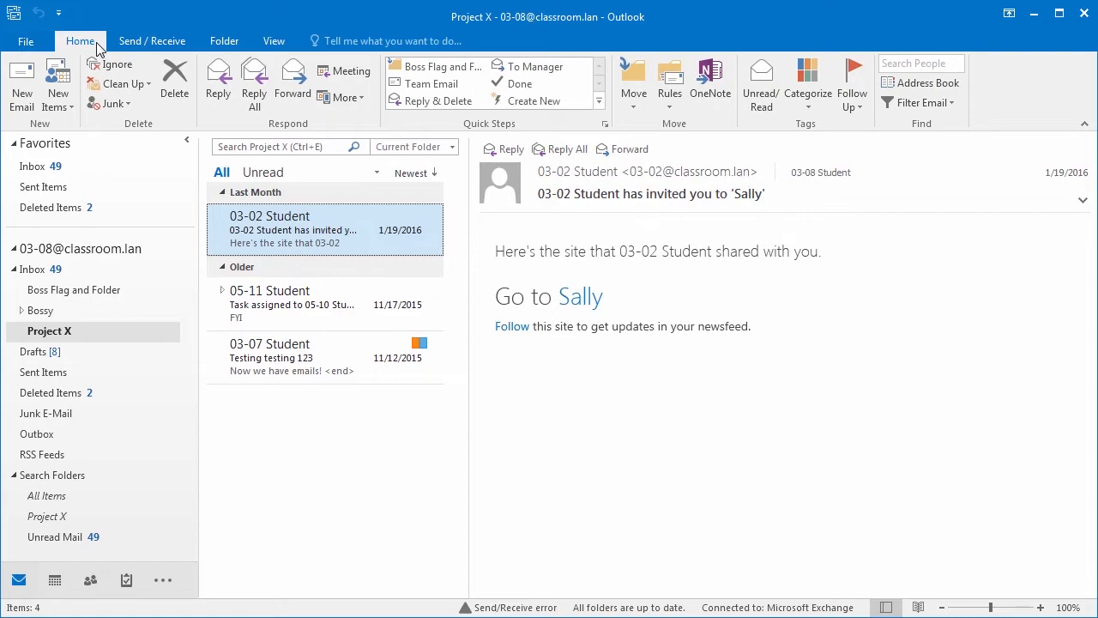
Step: Open the Exchange account's settings from File > Account Settings
left_click(35, 41)
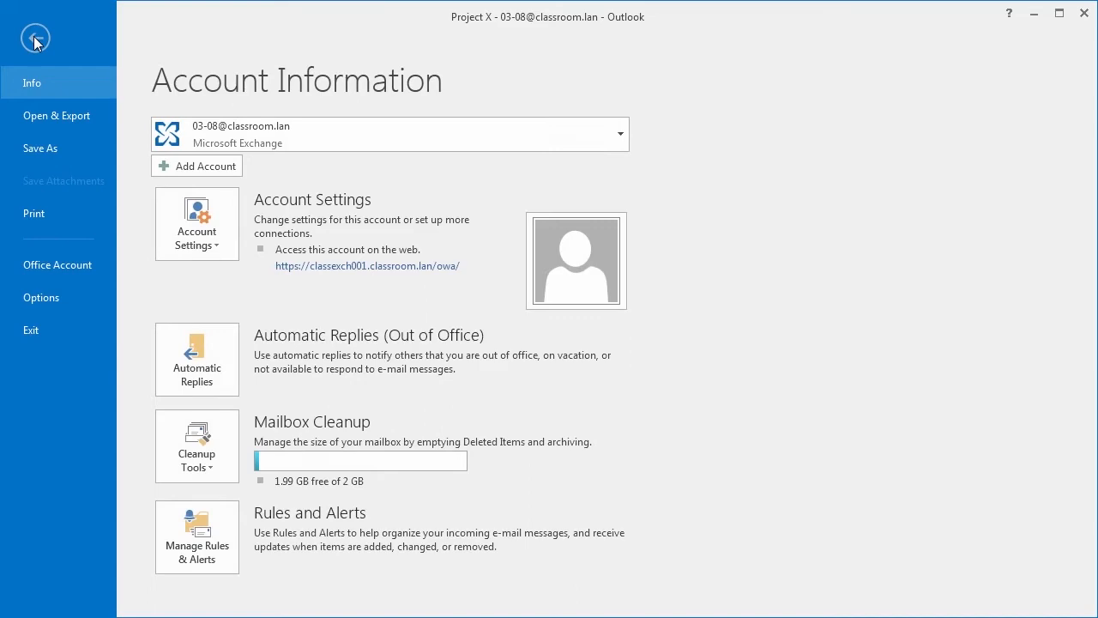
left_click(196, 237)
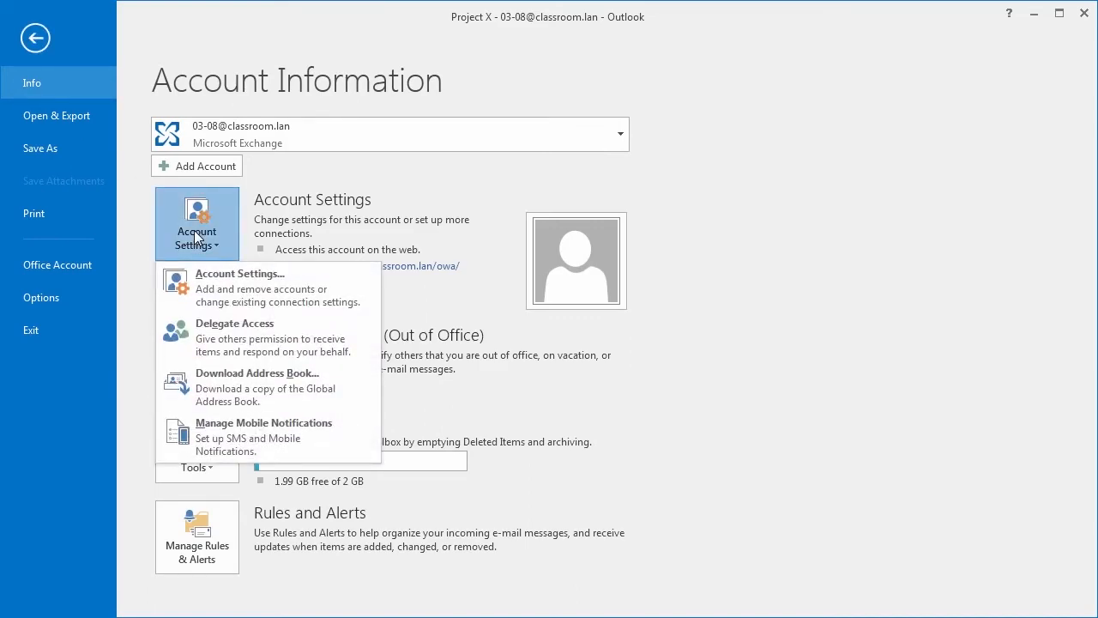
left_click(219, 280)
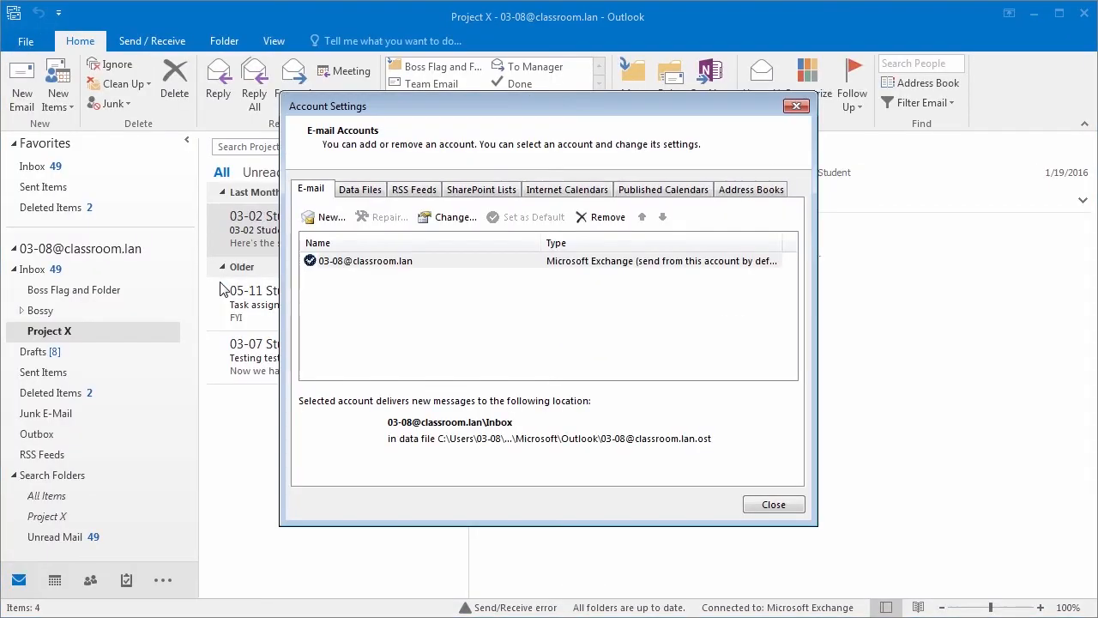
double_click(443, 261)
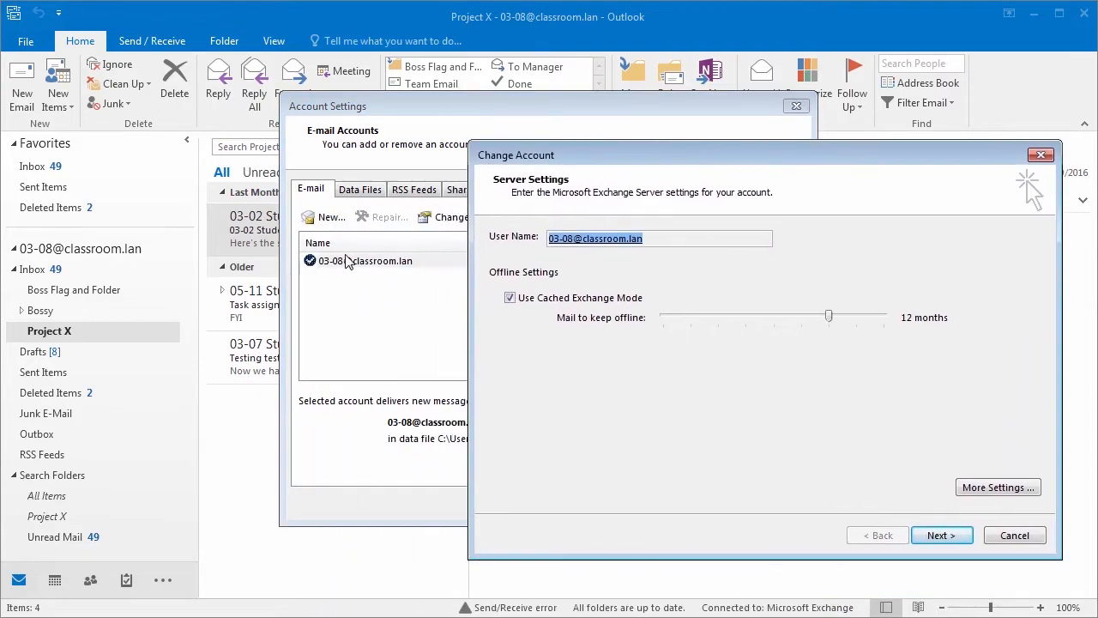
left_click_drag(656, 161, 472, 152)
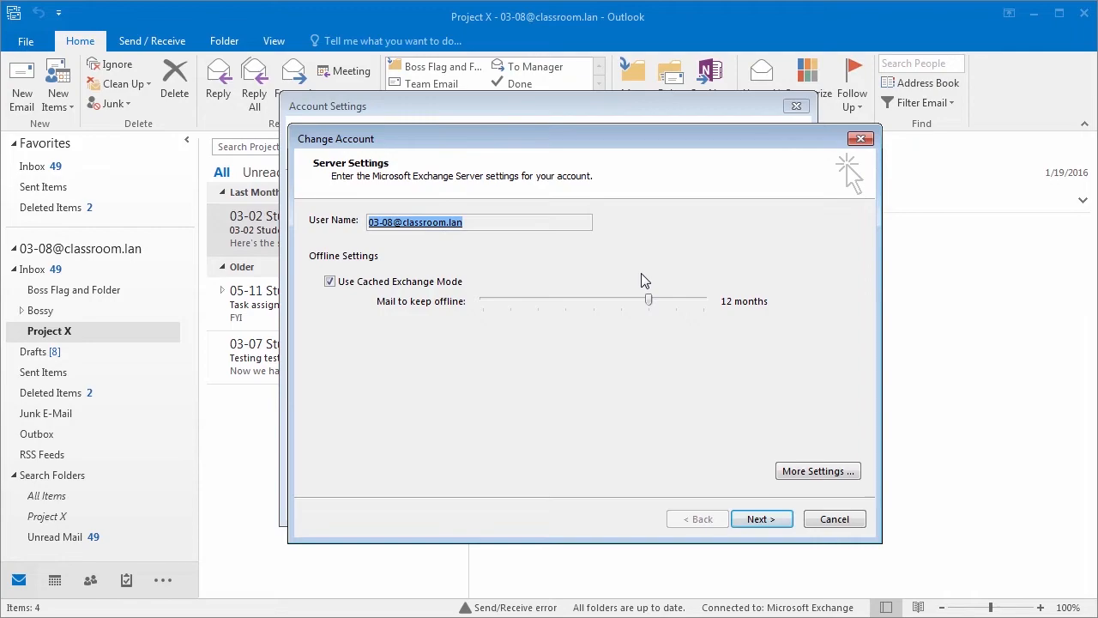
Step: Add 03-07 Student as an additional mailbox in the advanced Exchange settings
left_click(821, 473)
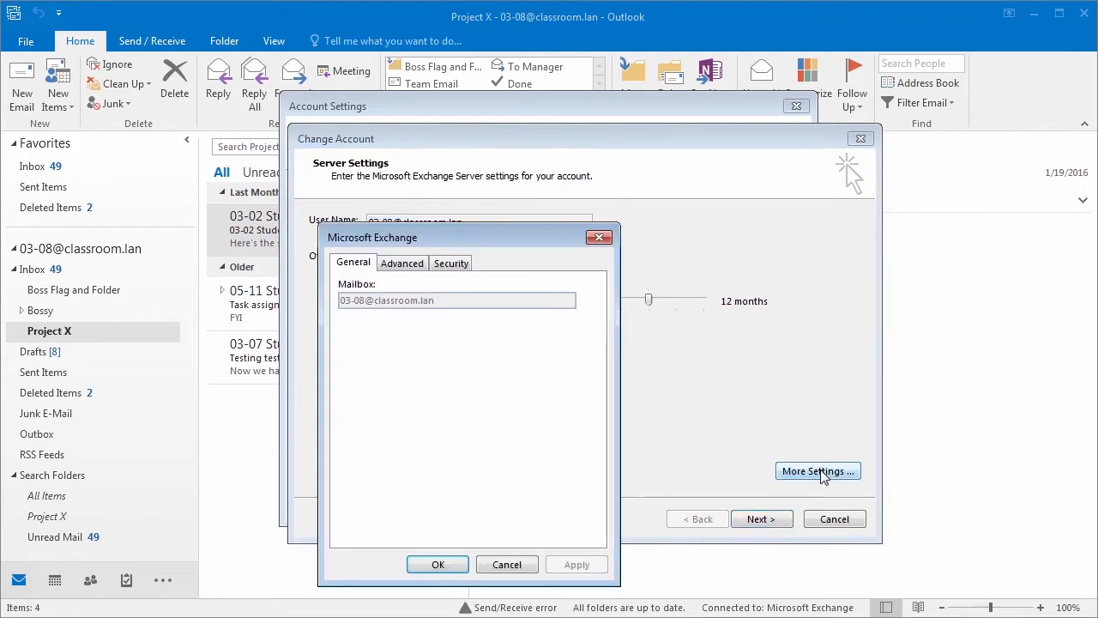
left_click(403, 265)
left_click(559, 319)
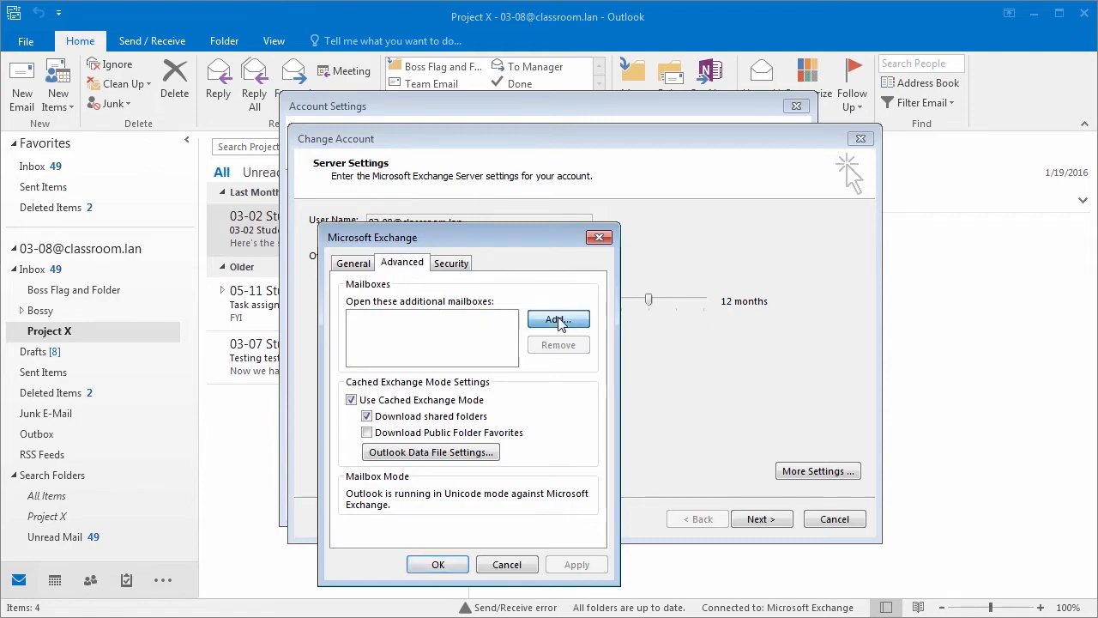
type("03-07")
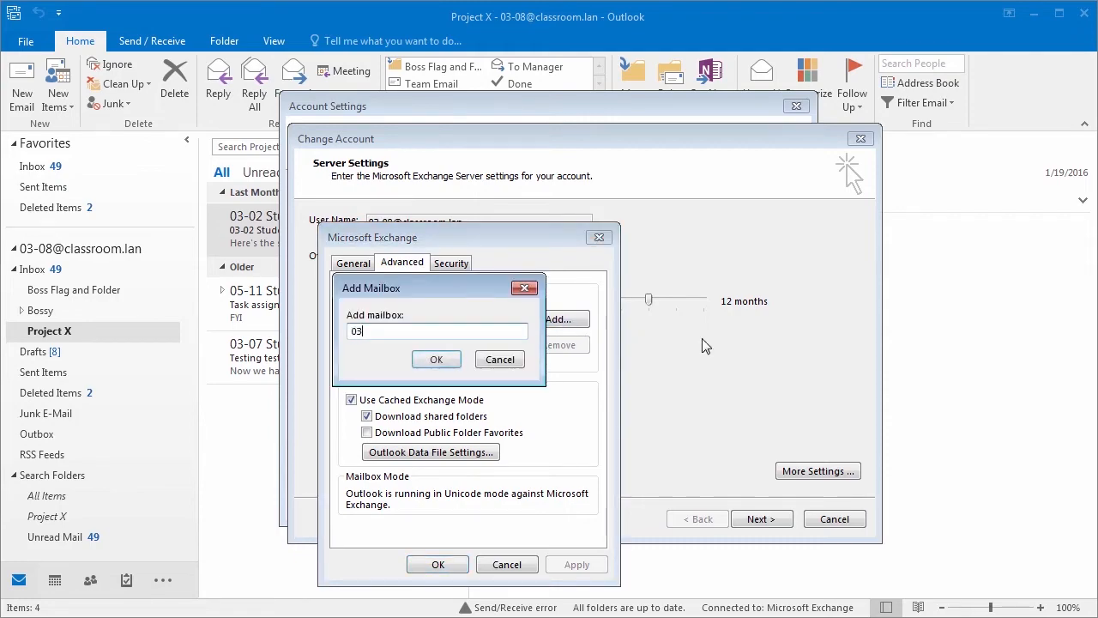
left_click(436, 359)
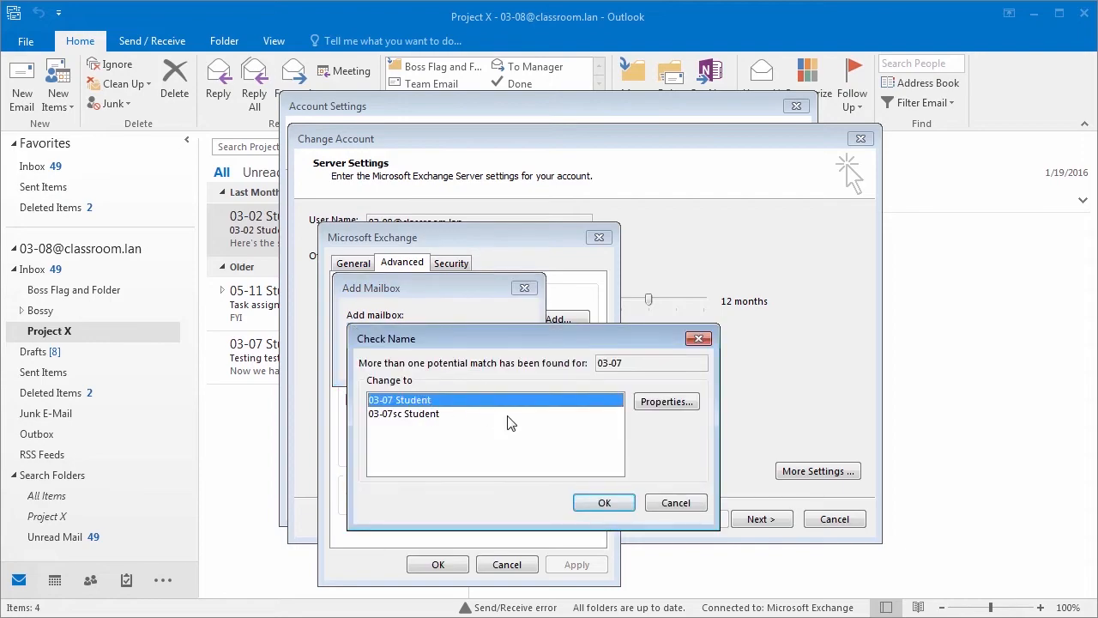
left_click(614, 506)
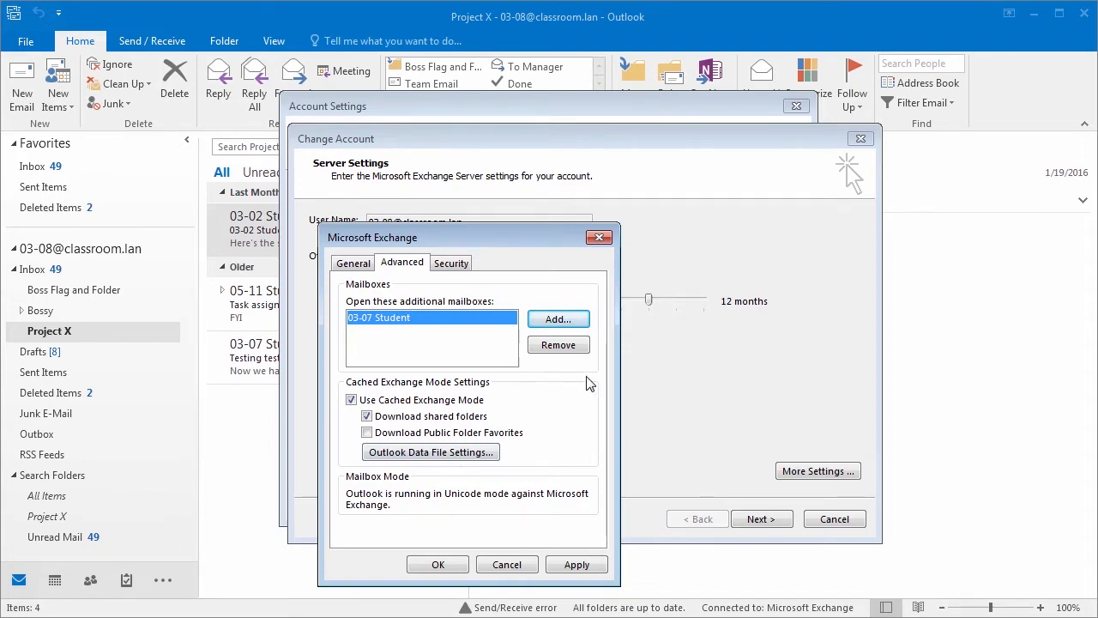
left_click(435, 564)
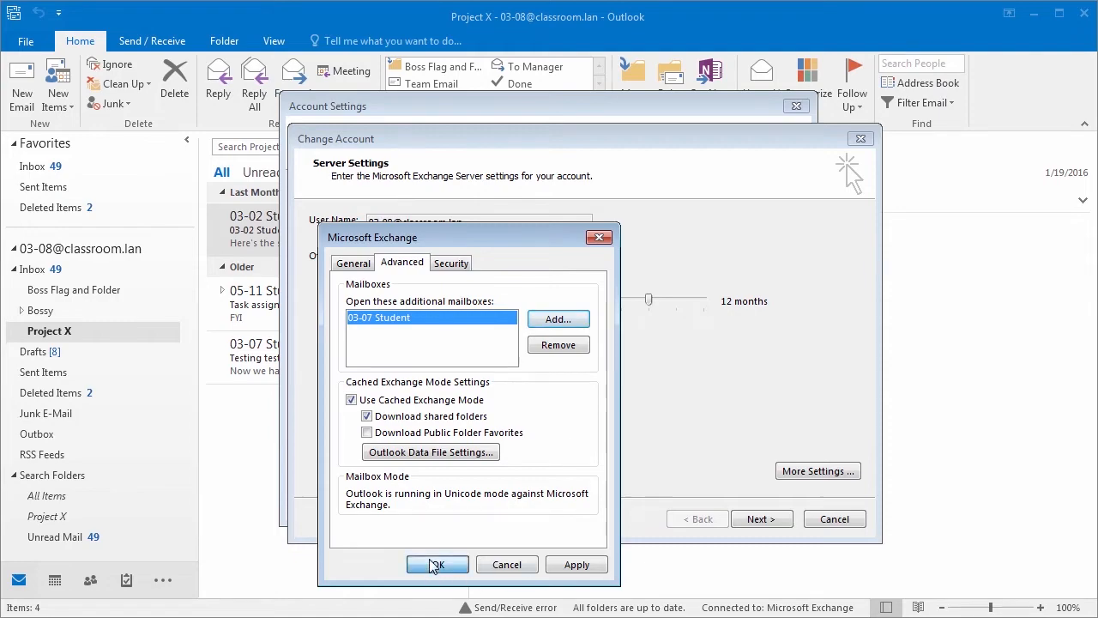
Step: Complete the account change and close Account Settings
left_click(760, 520)
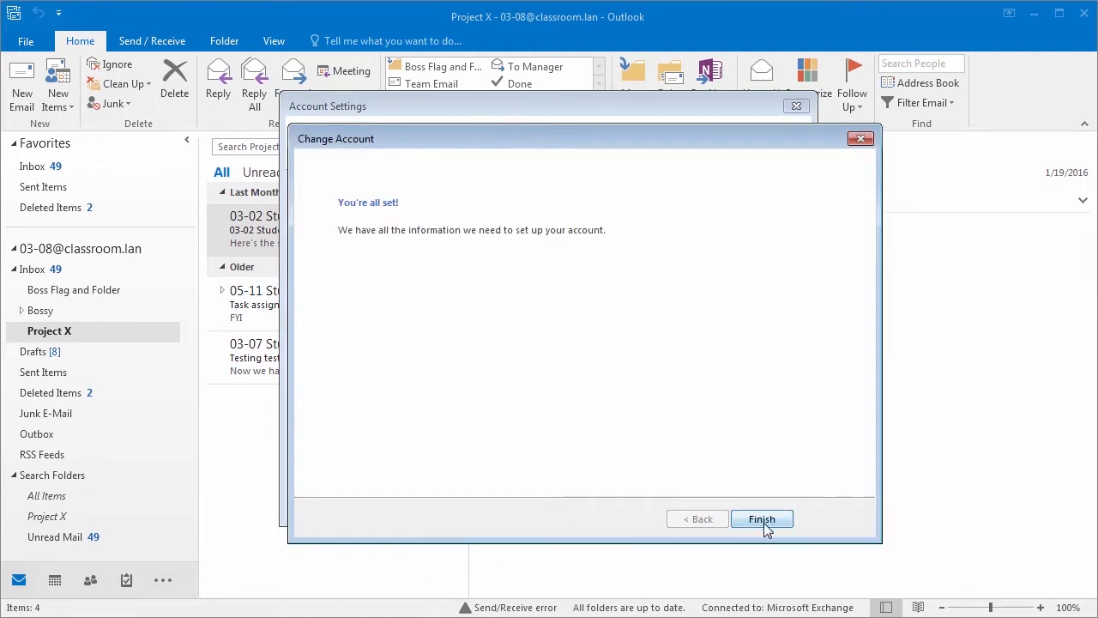
left_click(760, 520)
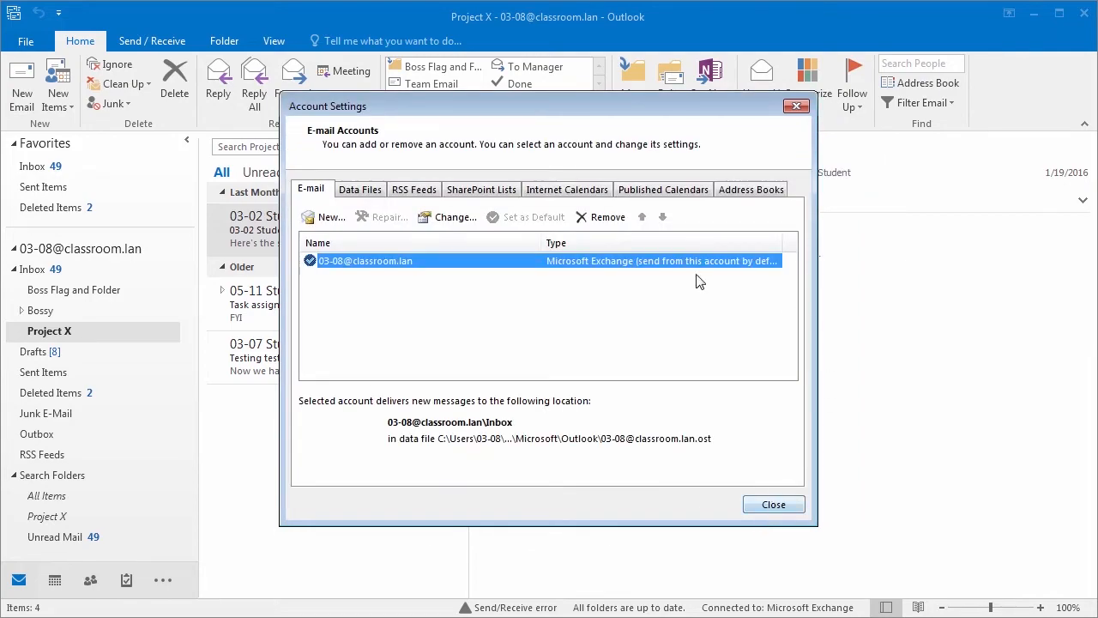
left_click(772, 506)
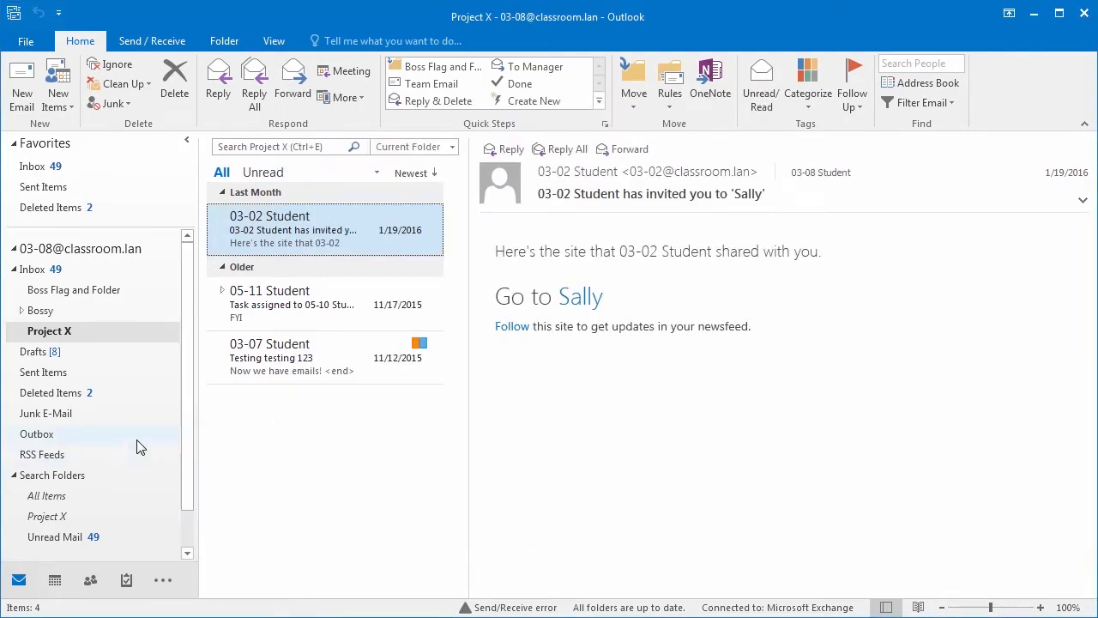
scroll(183, 415, "down", 2)
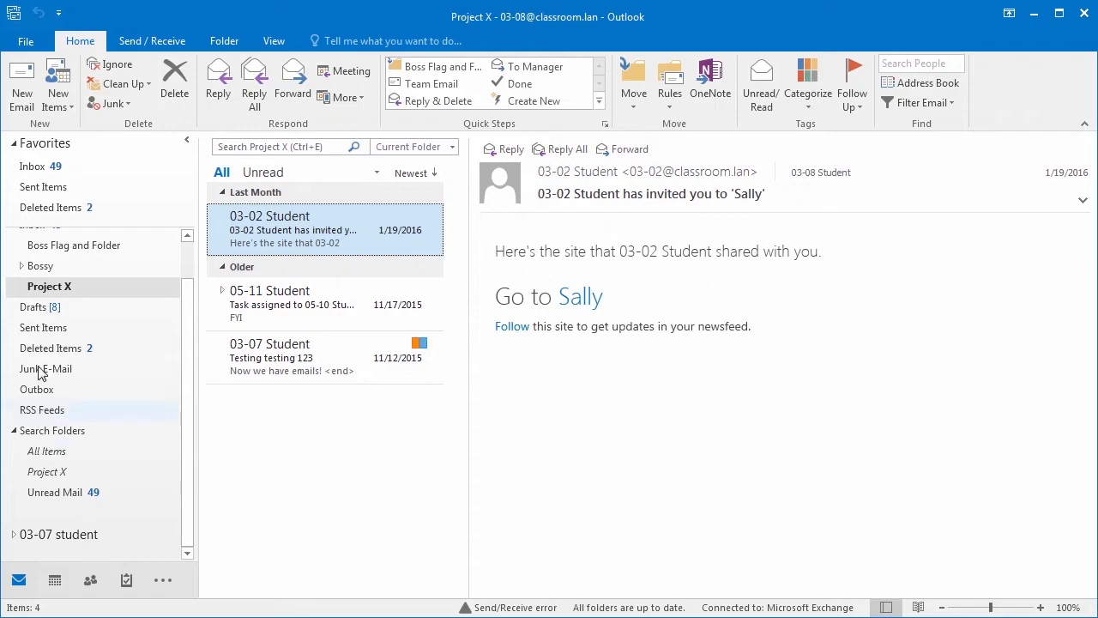
left_click(41, 287)
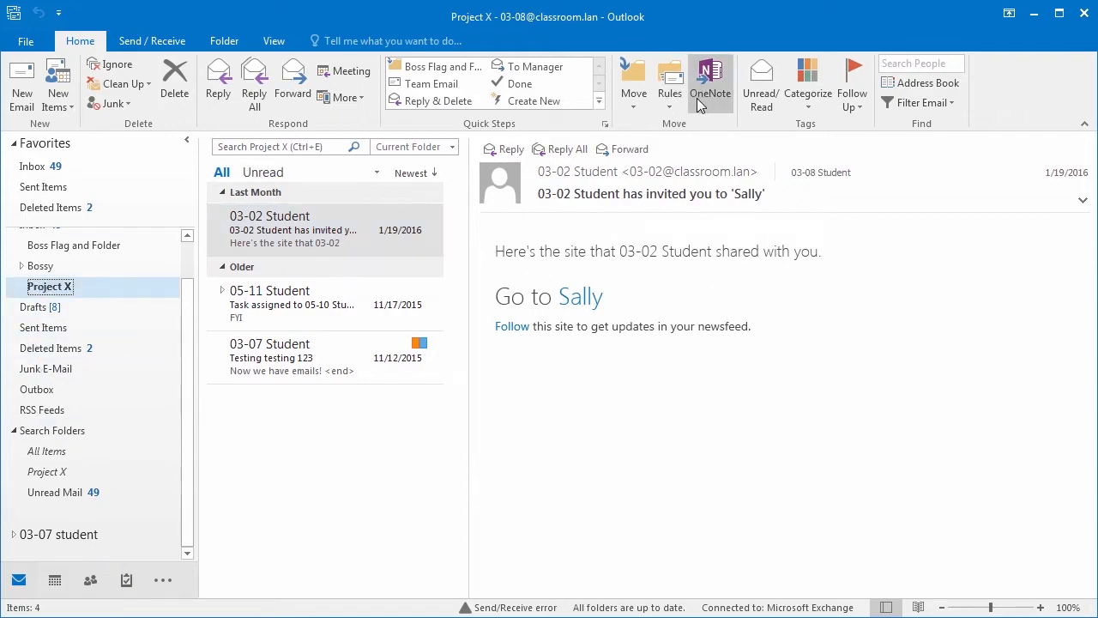
right_click(51, 294)
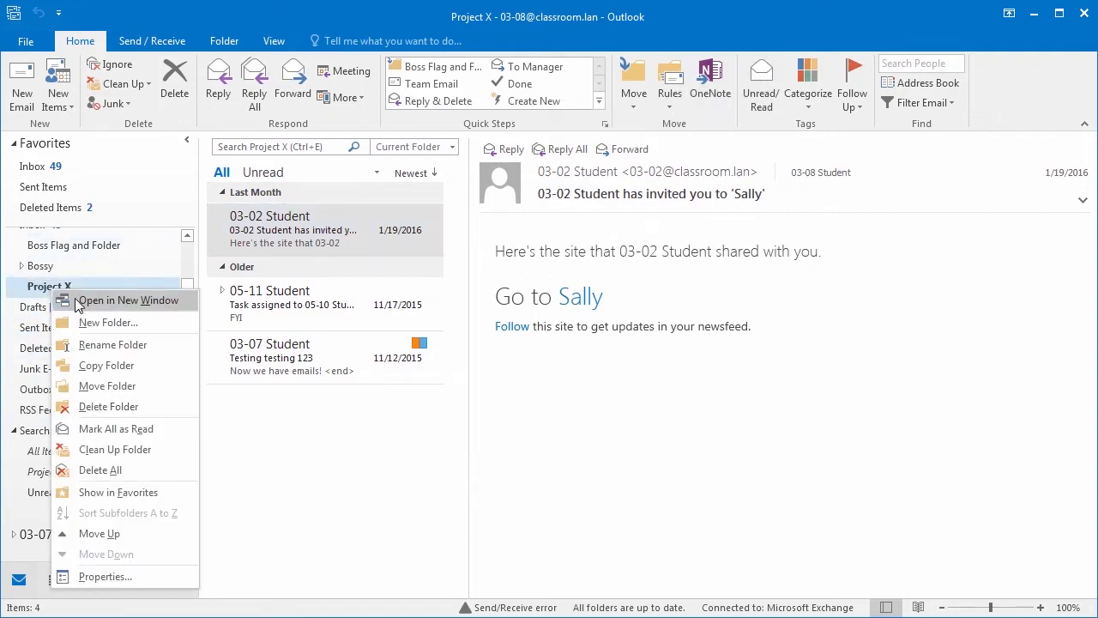
left_click(105, 577)
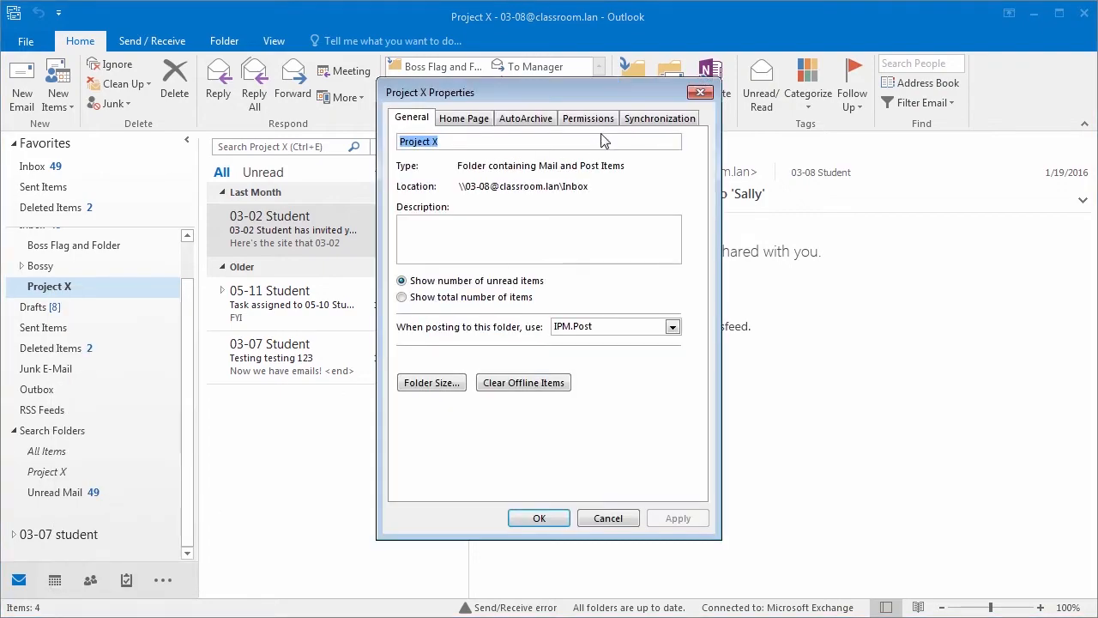
left_click(588, 118)
left_click(446, 177)
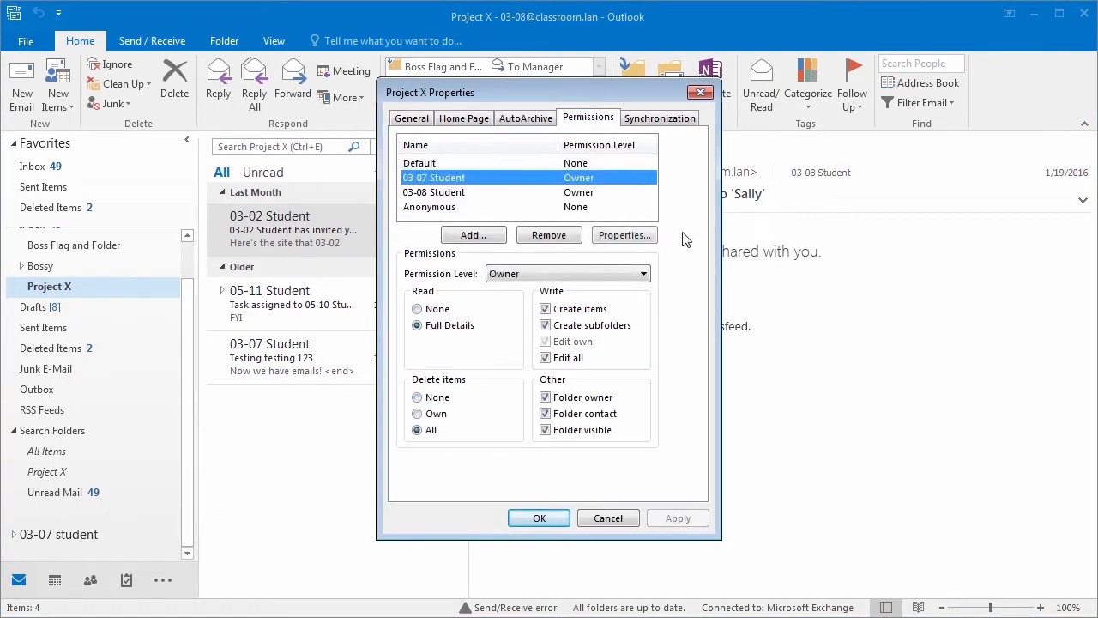
left_click(700, 92)
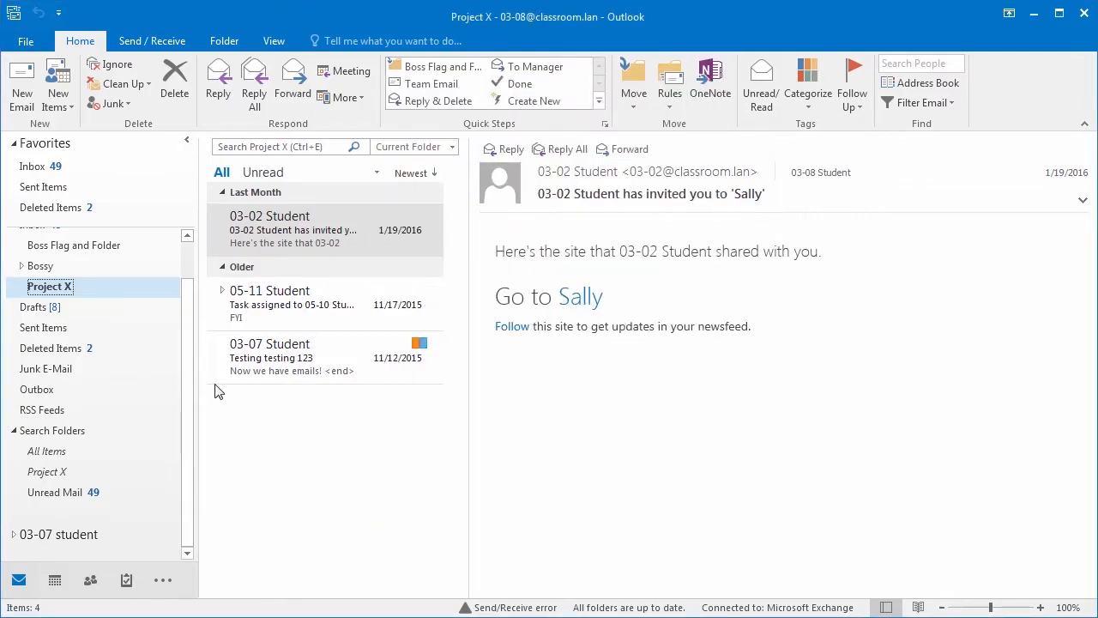
Step: Confirm 03-07 Student appears under the Exchange account's additional mailboxes in More Settings' Advanced tab
left_click(26, 41)
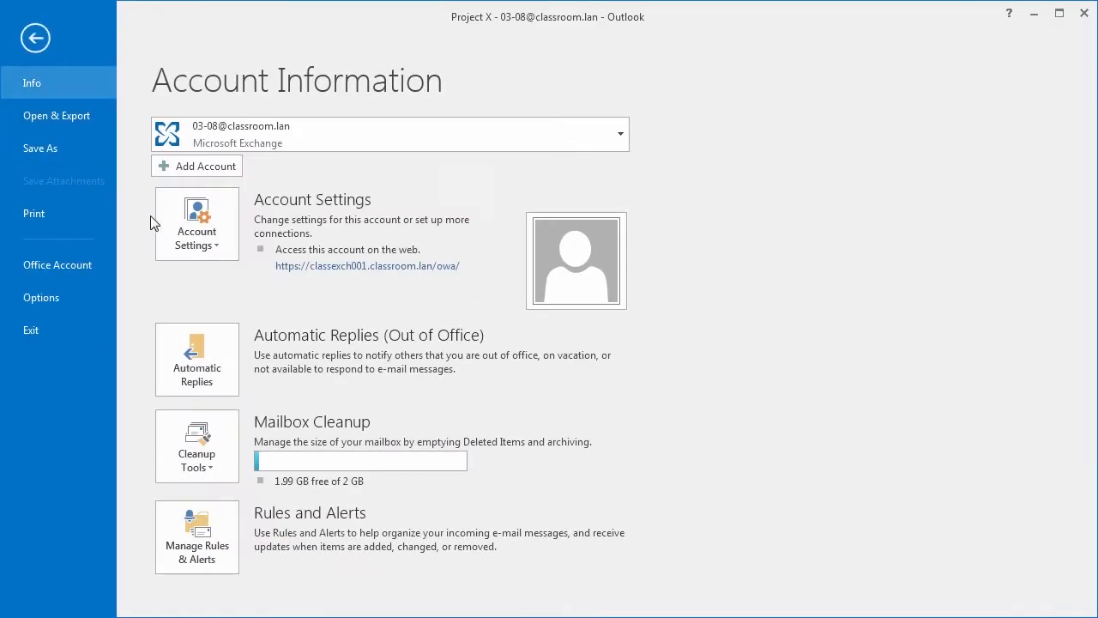
left_click(216, 243)
left_click(252, 273)
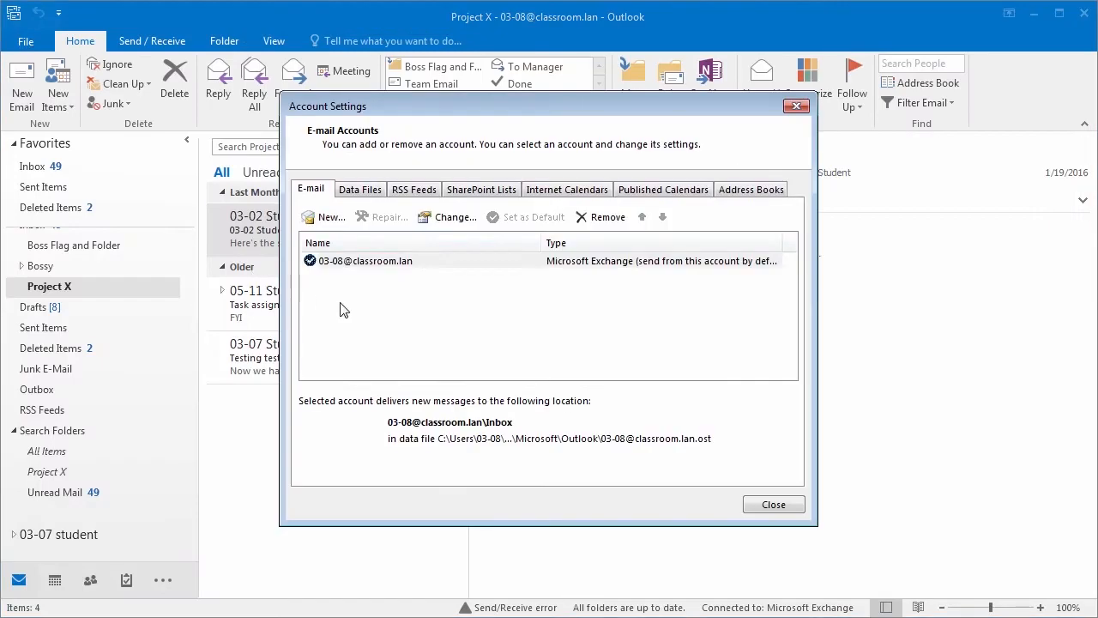
left_click(379, 262)
double_click(379, 263)
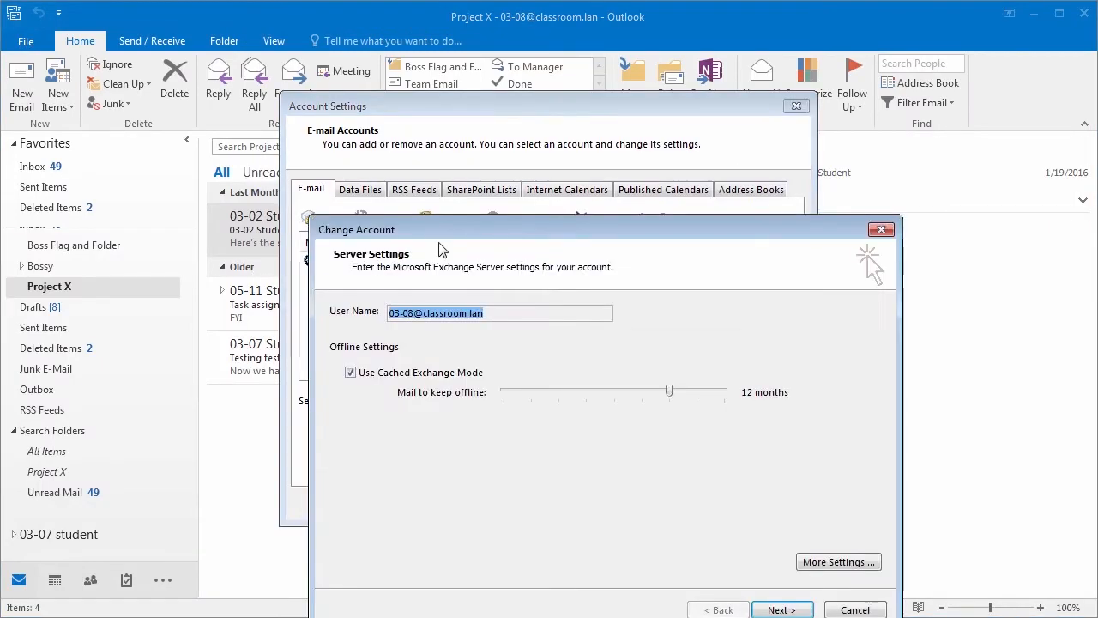
left_click(761, 478)
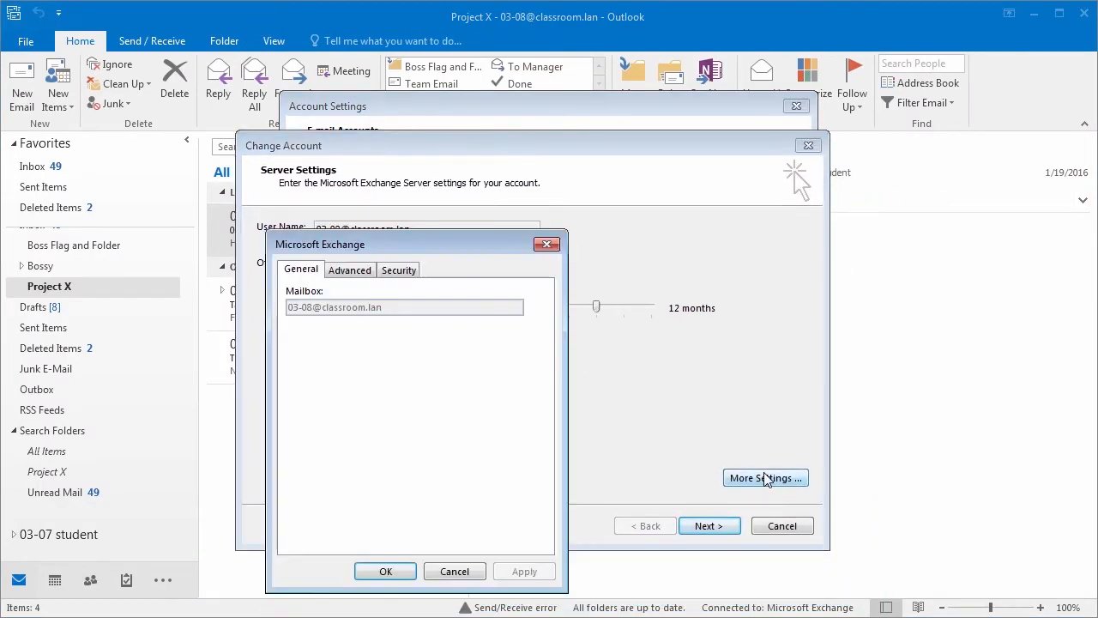
left_click(365, 275)
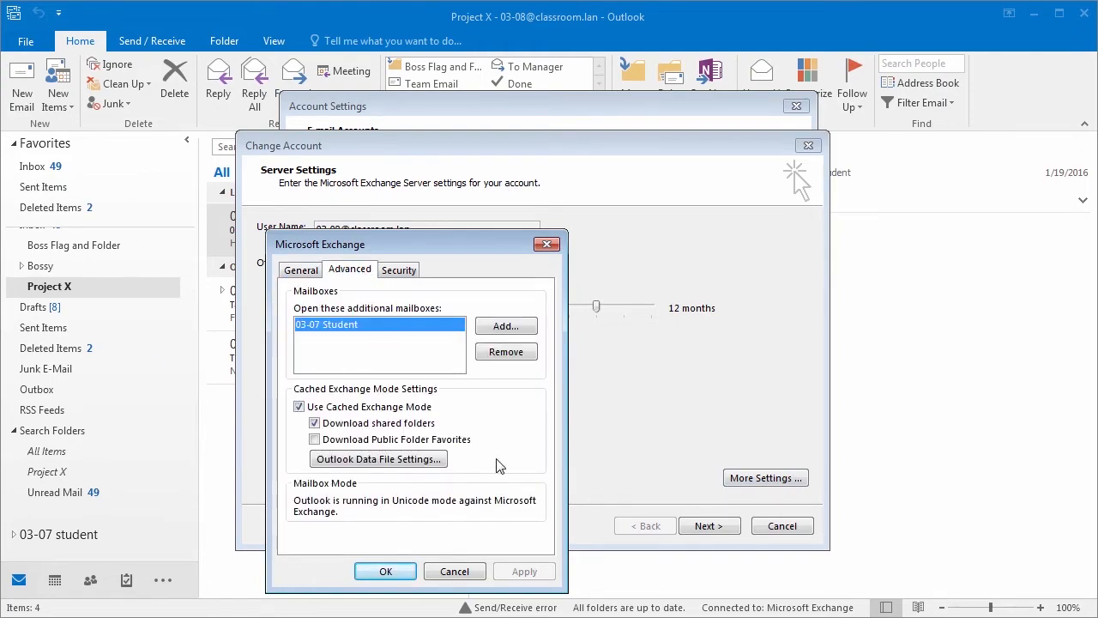
left_click(385, 571)
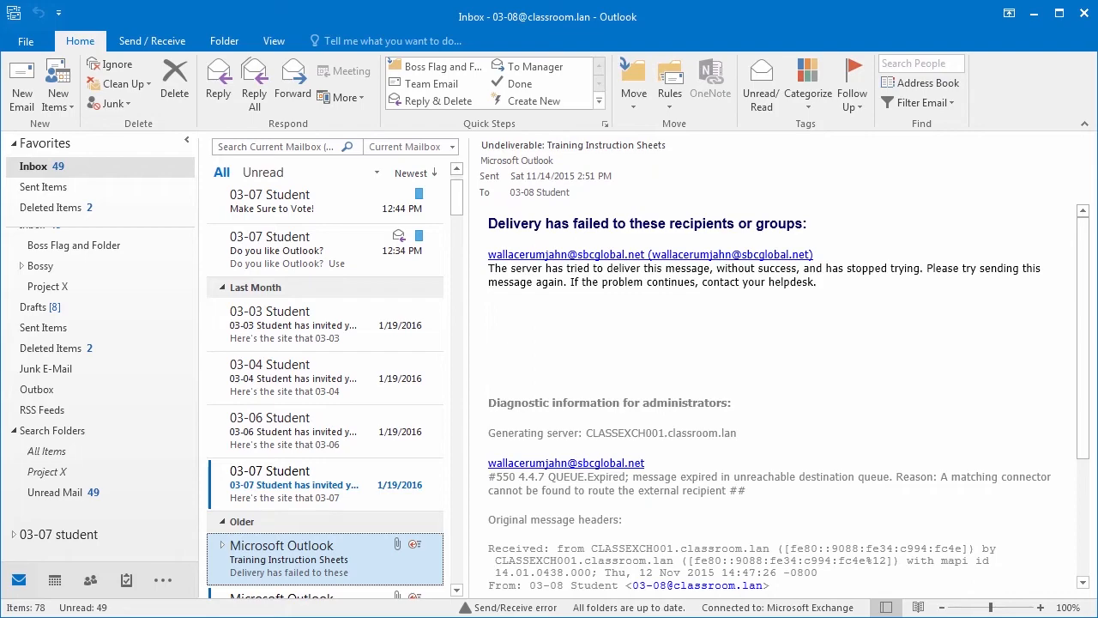
Step: In Delegate Access, search '03-07' and add 03-07 Student as a new delegate
left_click(24, 42)
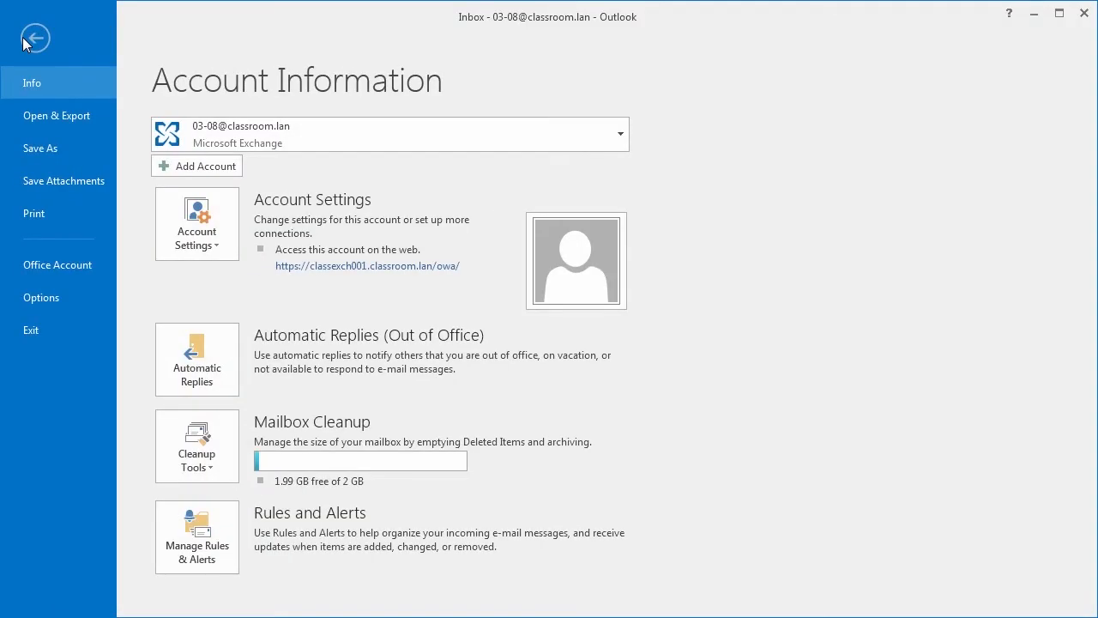
left_click(186, 248)
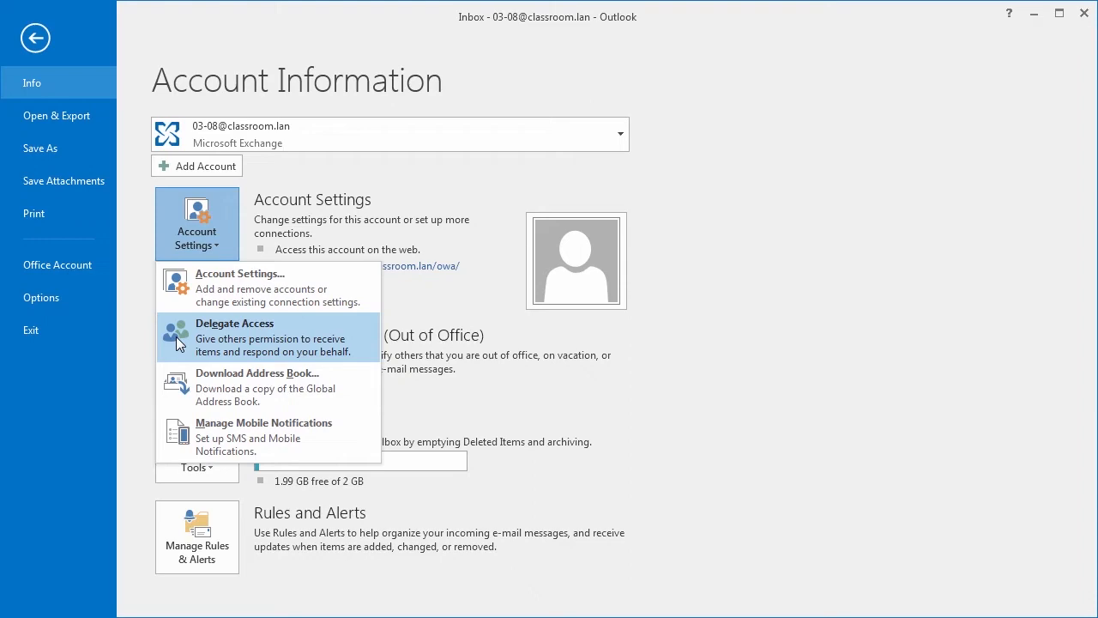
left_click(228, 342)
left_click(675, 240)
type("03-07")
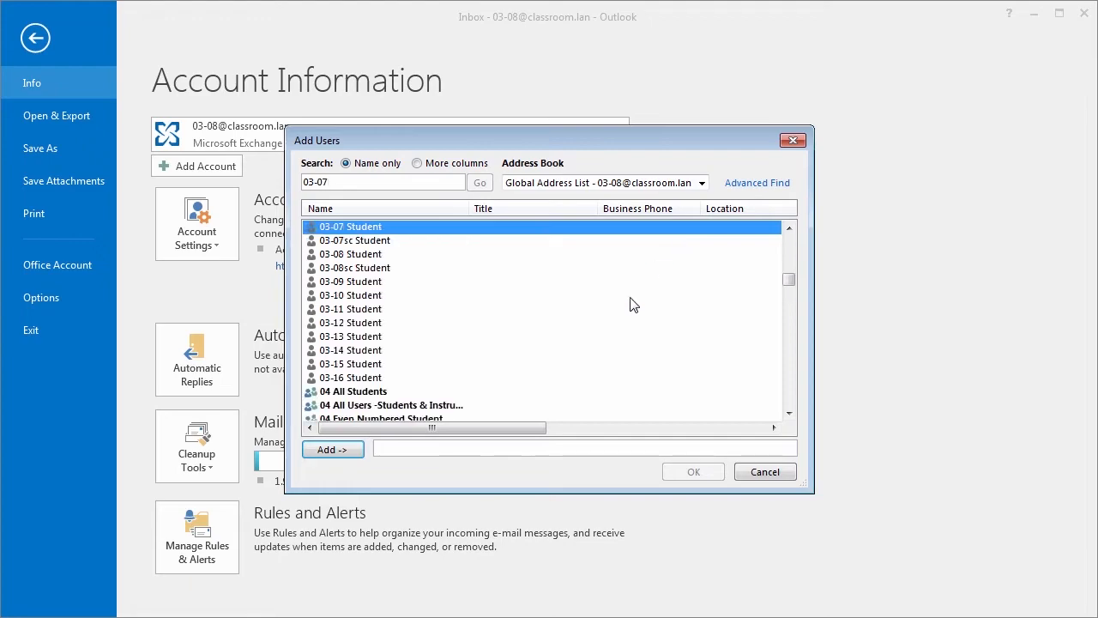
left_click(339, 451)
left_click(692, 472)
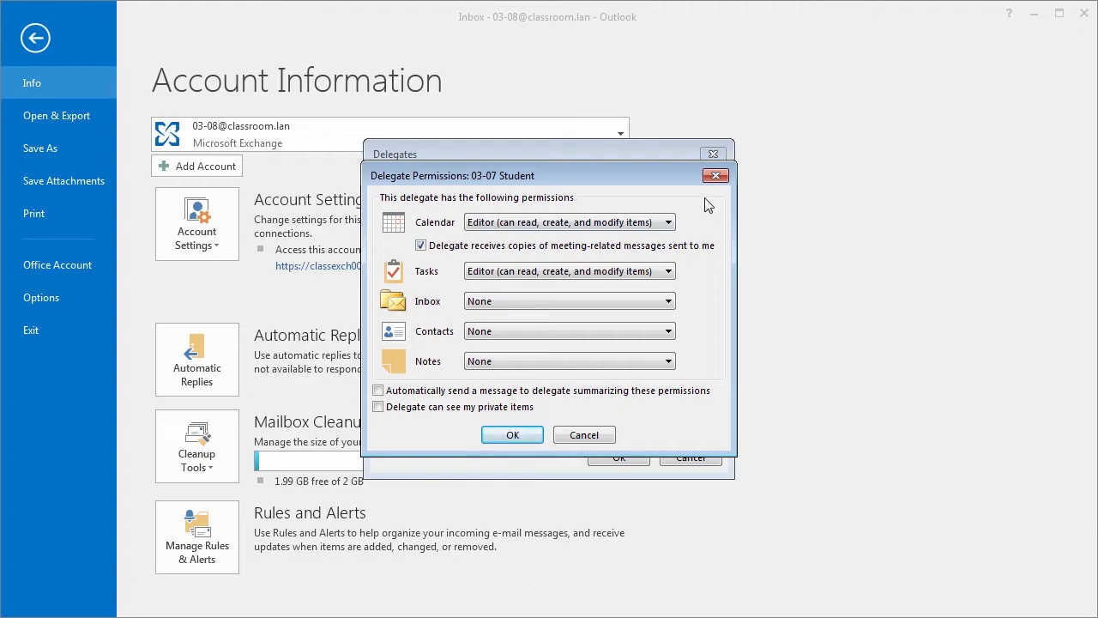
Step: Give 03-07 Student Reviewer access to Calendar and Author access to Tasks, keeping Inbox at None
left_click(668, 223)
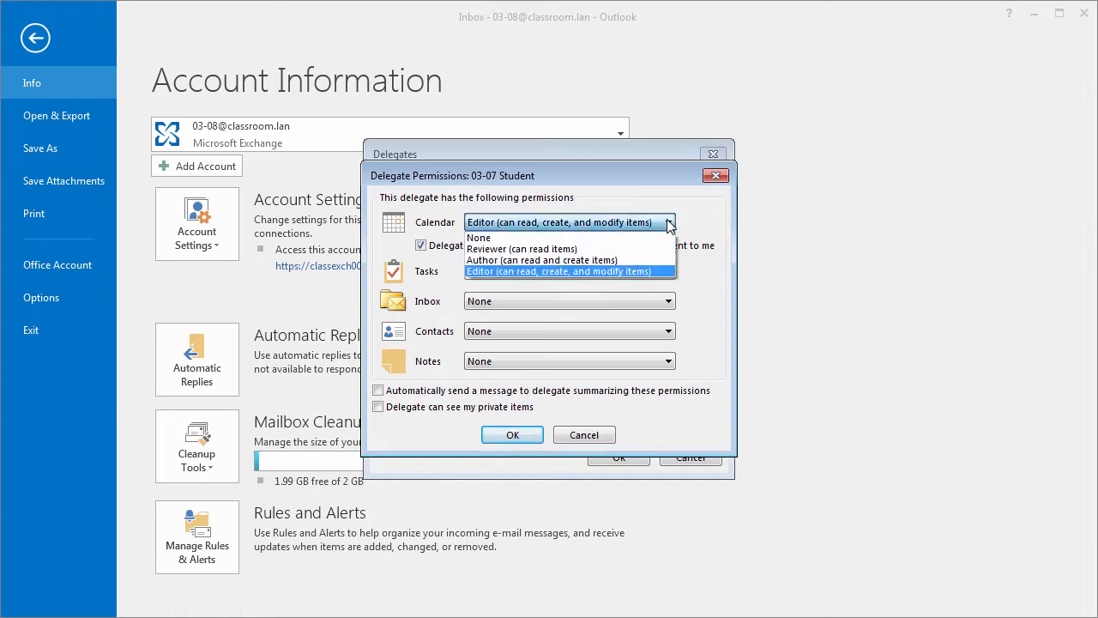
left_click(652, 249)
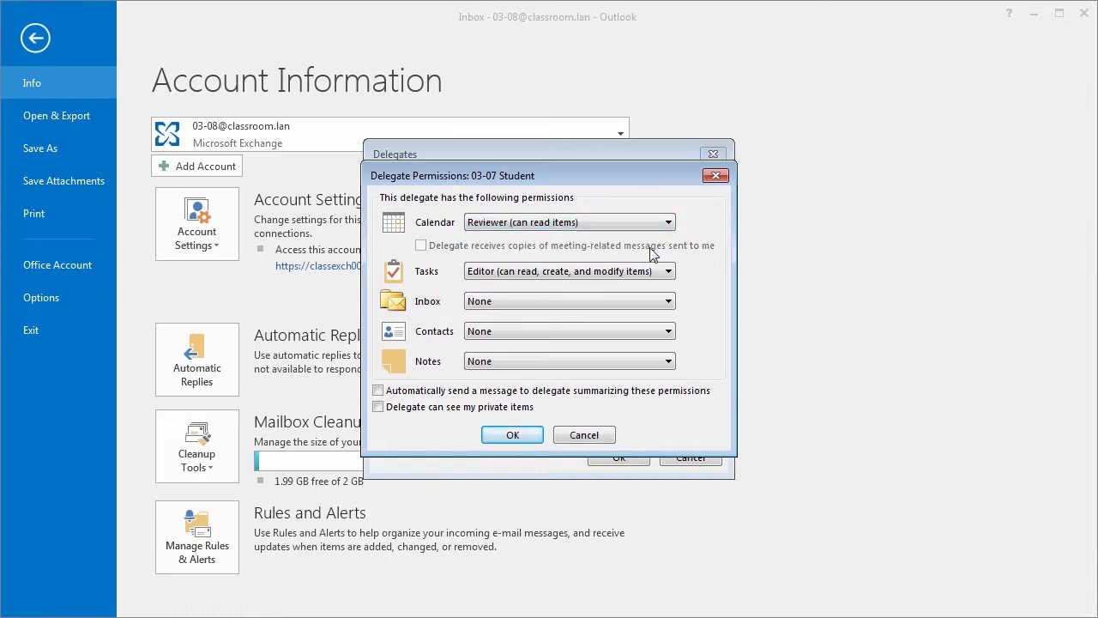
left_click(669, 271)
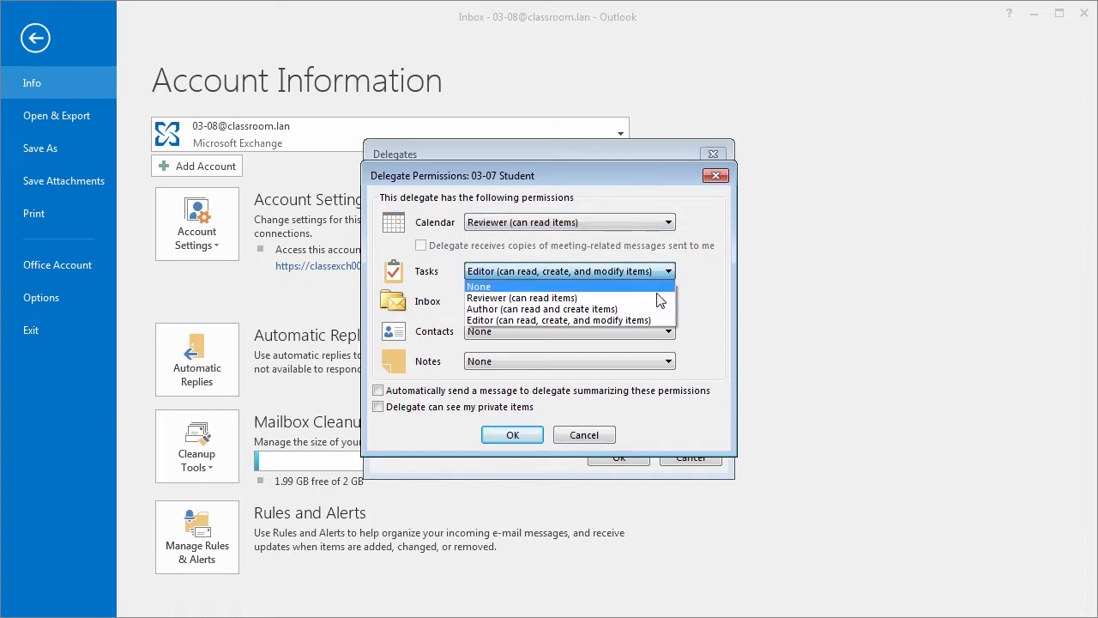
left_click(648, 310)
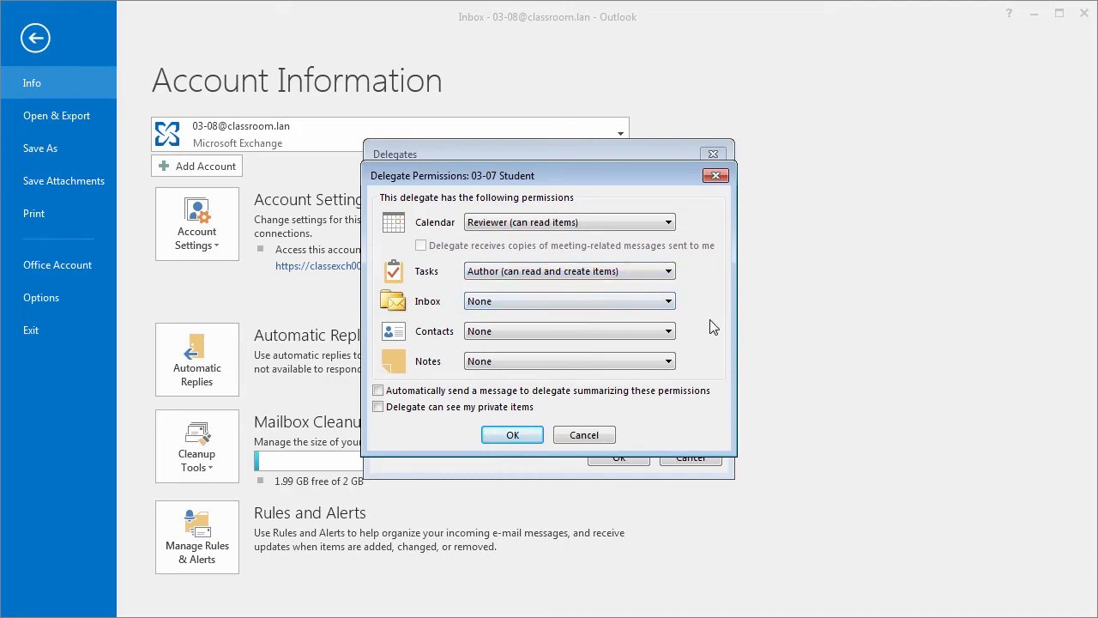
left_click(669, 301)
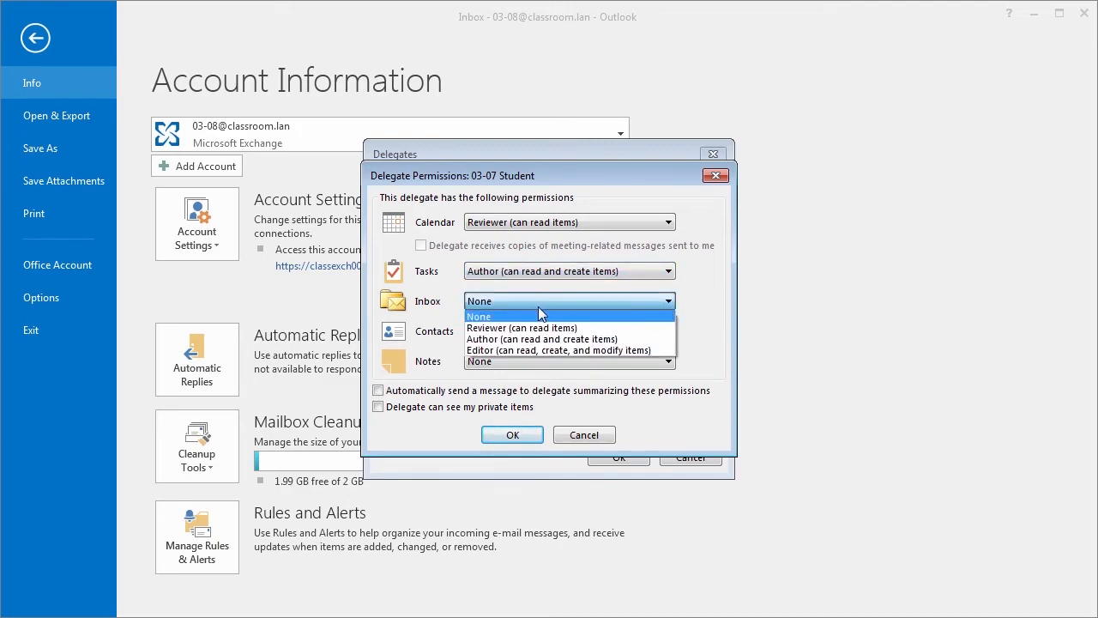
left_click(491, 316)
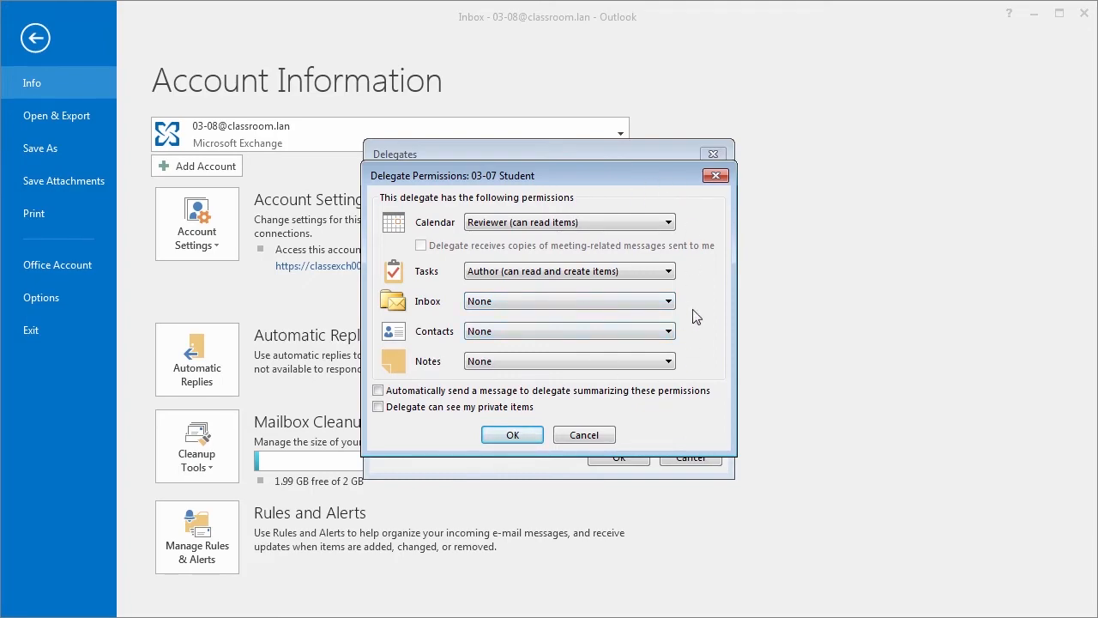
Step: Send the delegate a permissions summary, keep private items hidden, and save the delegate list
left_click(379, 391)
left_click(379, 407)
left_click(378, 410)
left_click(515, 432)
left_click(617, 461)
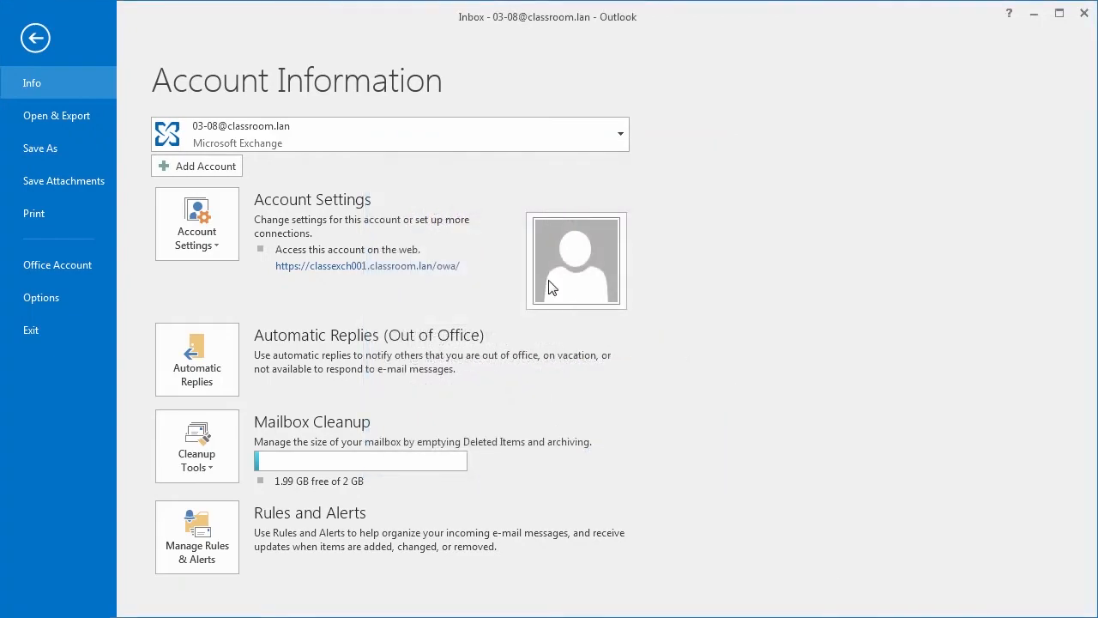
Step: Remove 03-07 Student from the Delegate Access list, leaving it empty
left_click(36, 39)
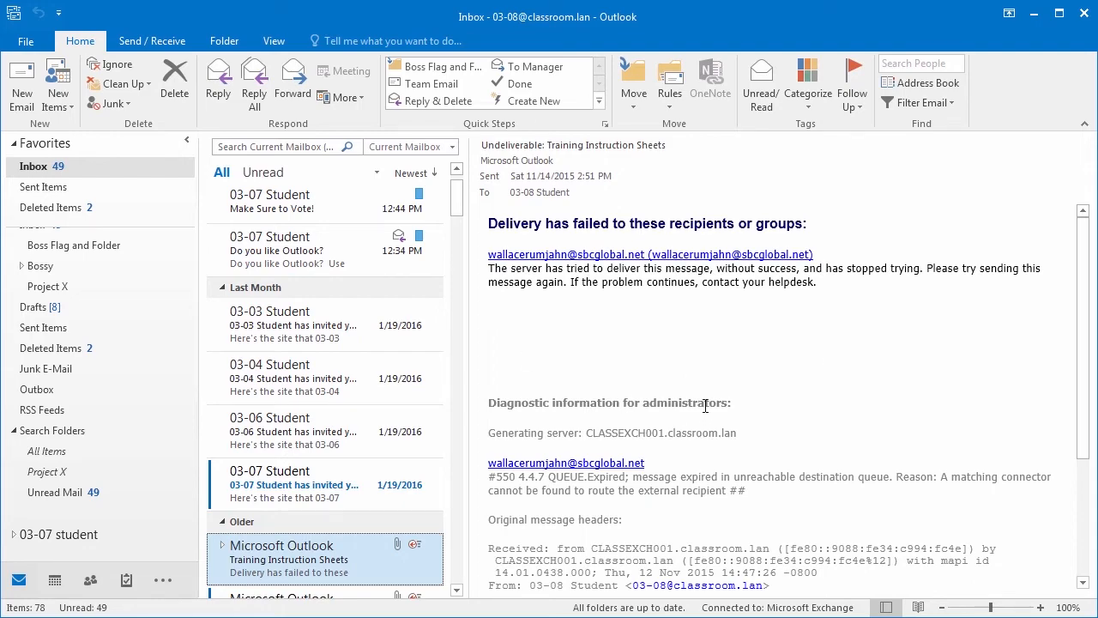
left_click(31, 43)
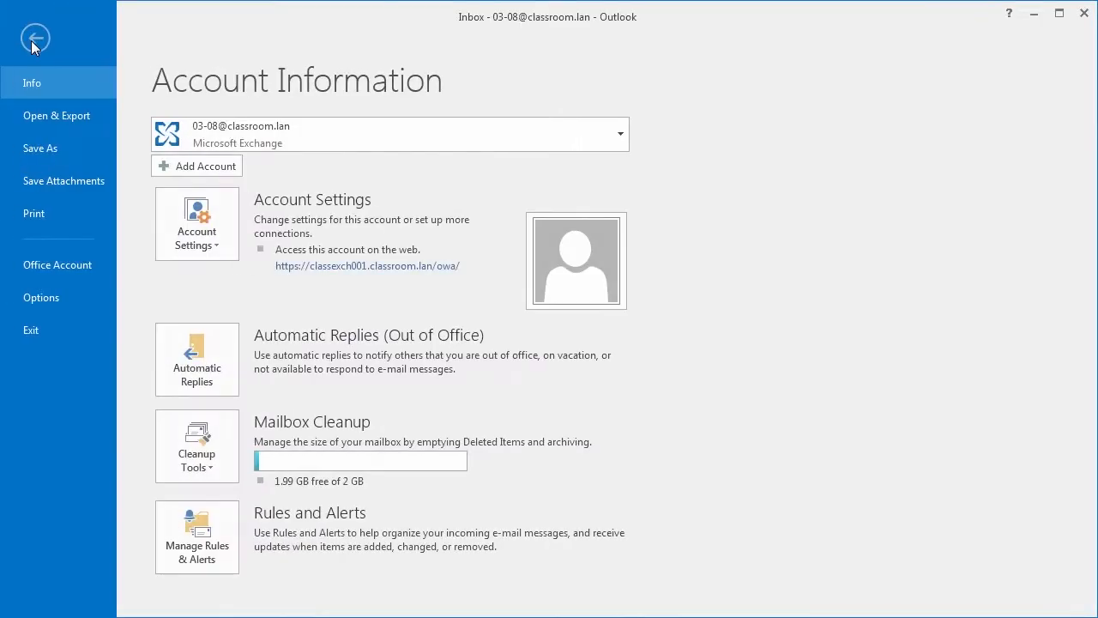
left_click(196, 227)
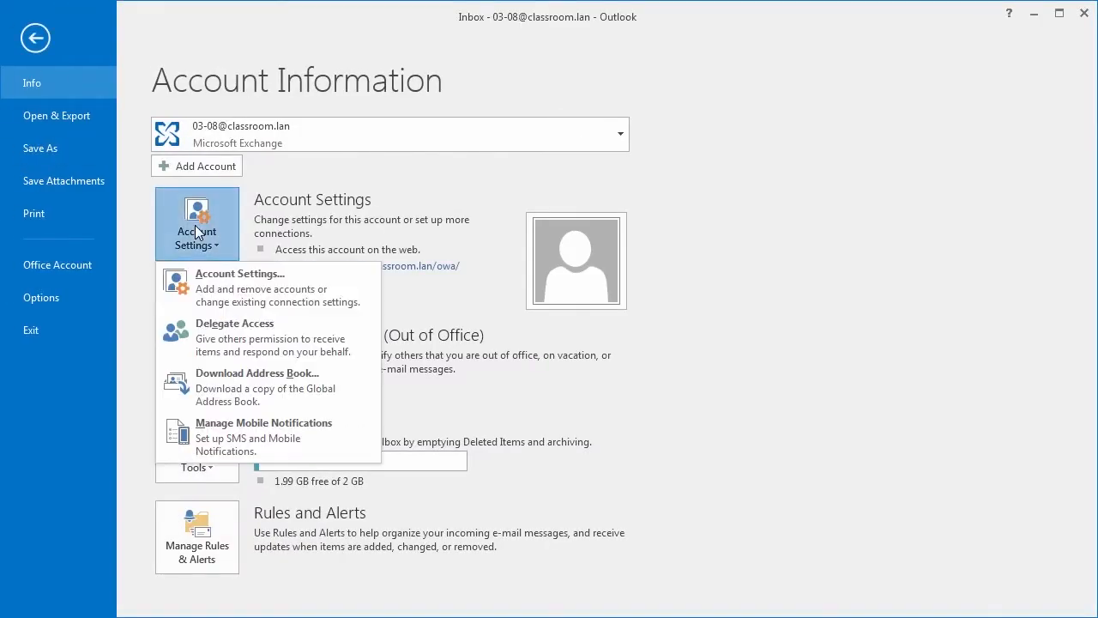
left_click(241, 346)
left_click(468, 240)
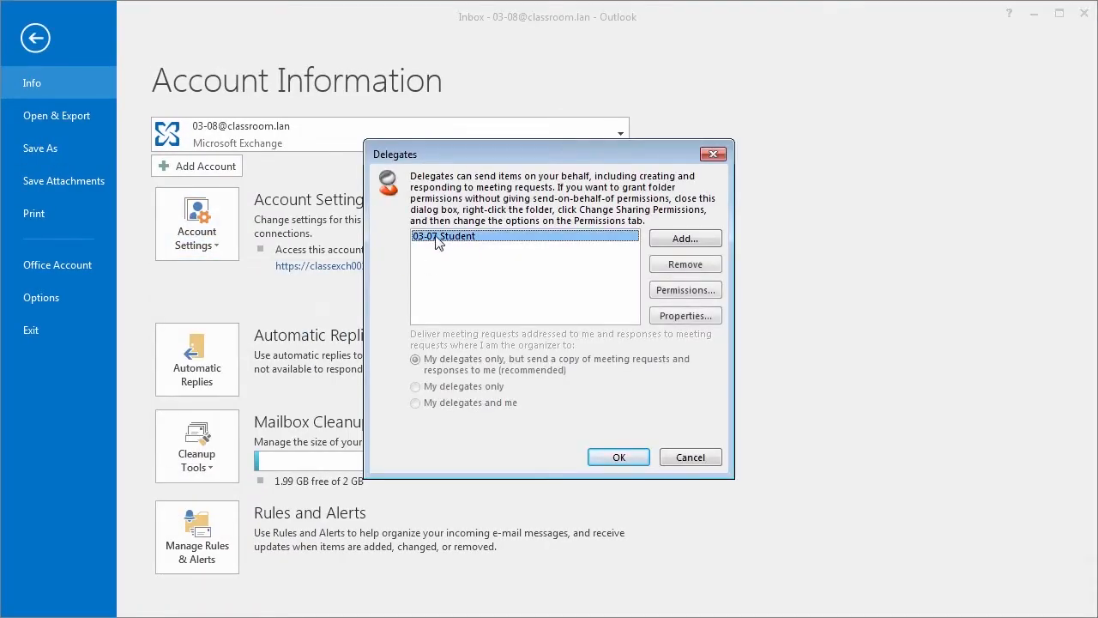
left_click(676, 267)
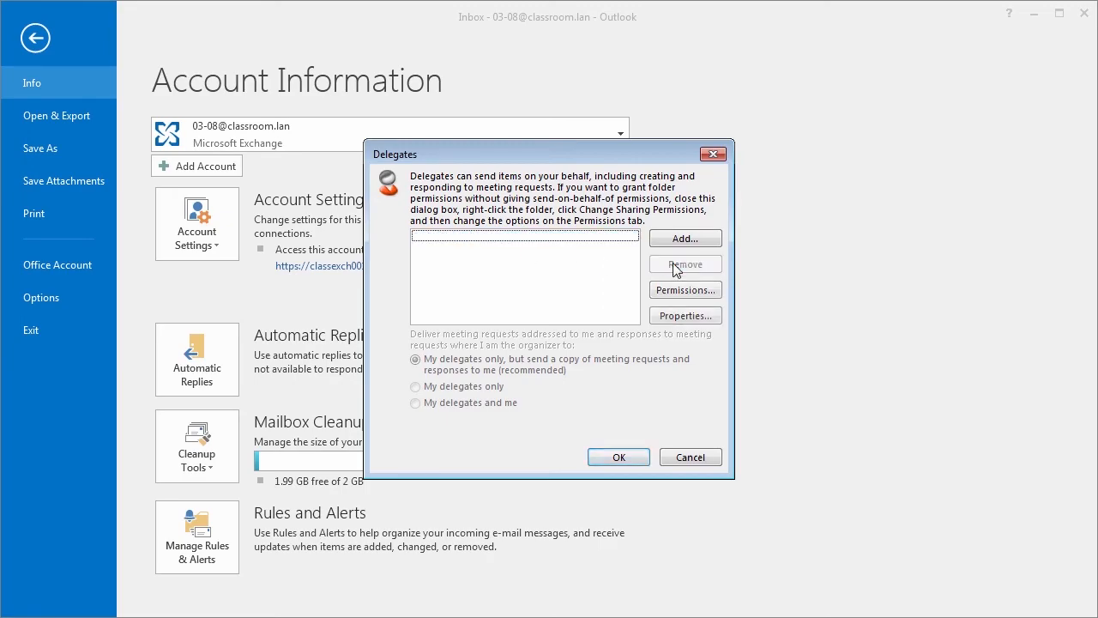
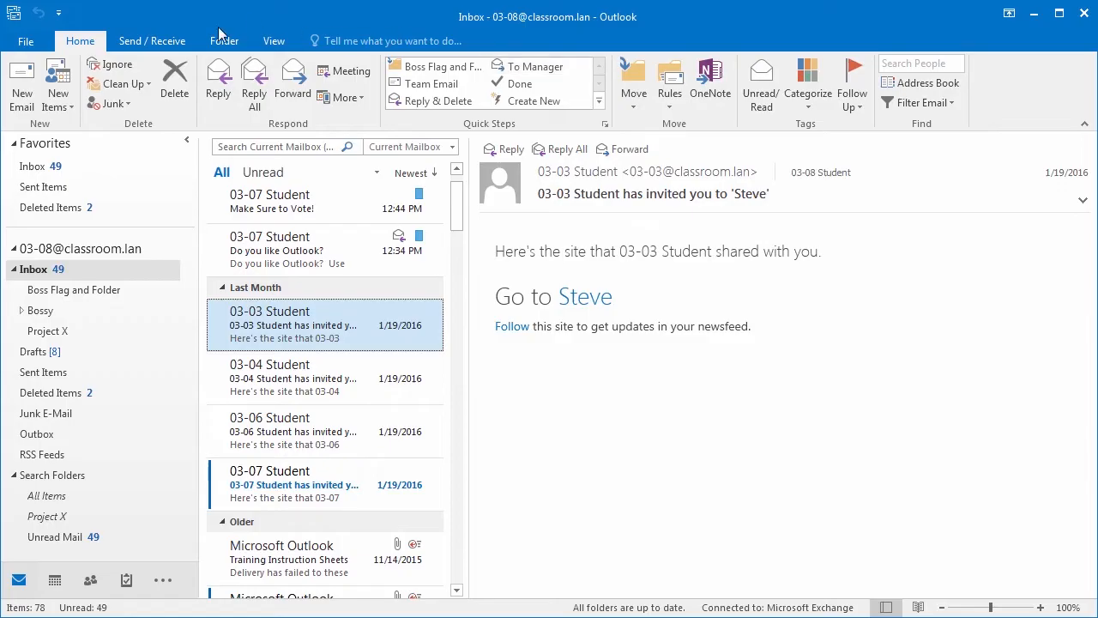
Step: Start an Import/Export wizard export to a file, choosing Outlook Data File (.pst) as the type
left_click(23, 45)
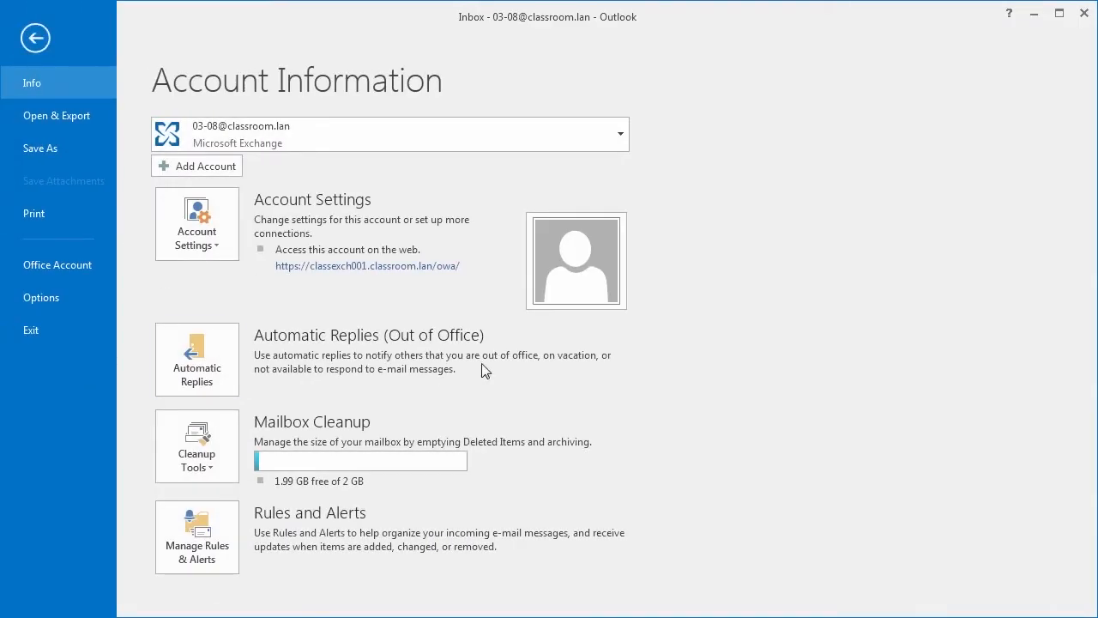
left_click(37, 120)
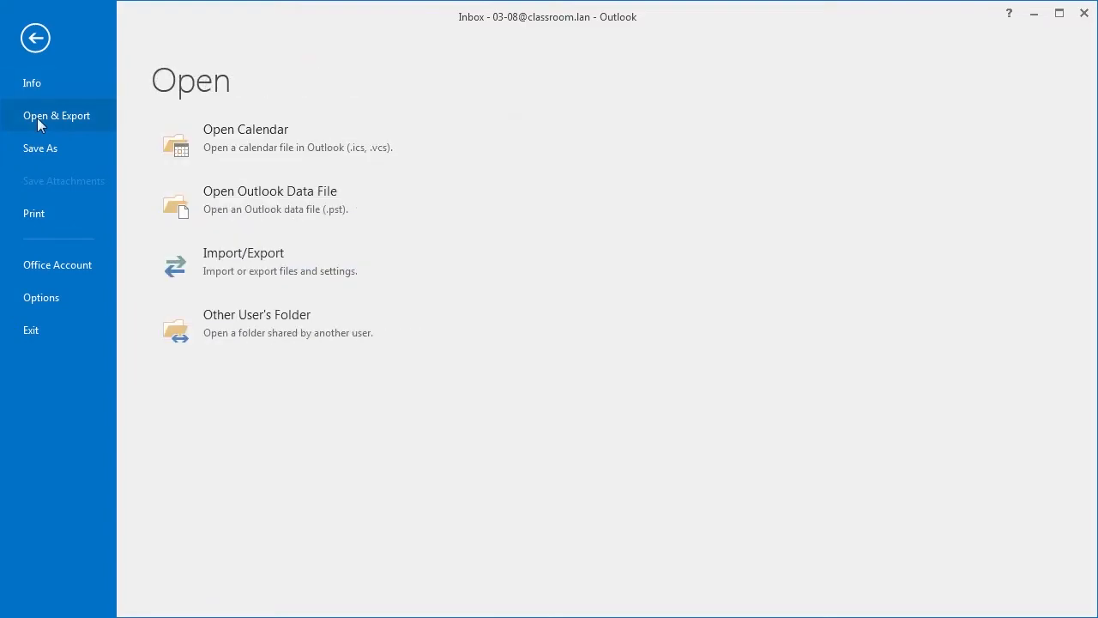
left_click(238, 274)
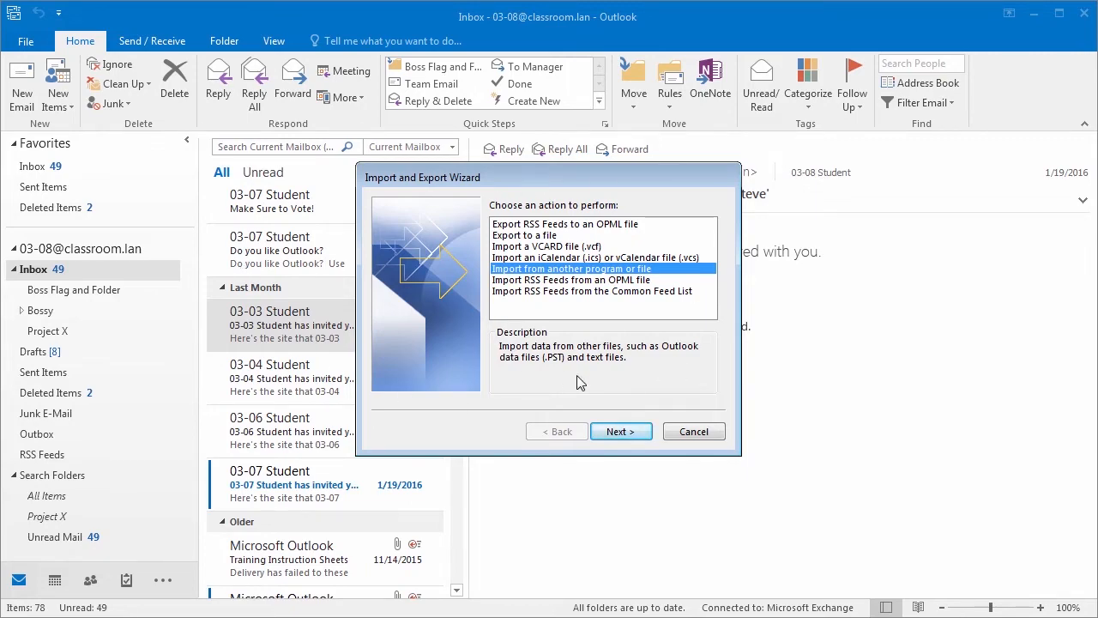
left_click(540, 235)
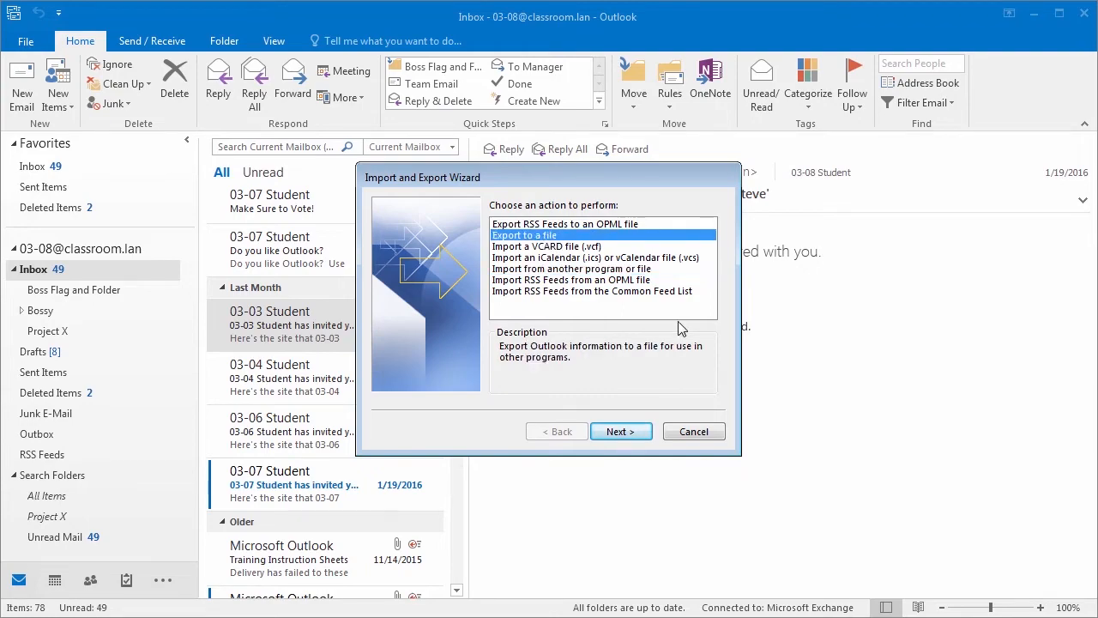
left_click(618, 432)
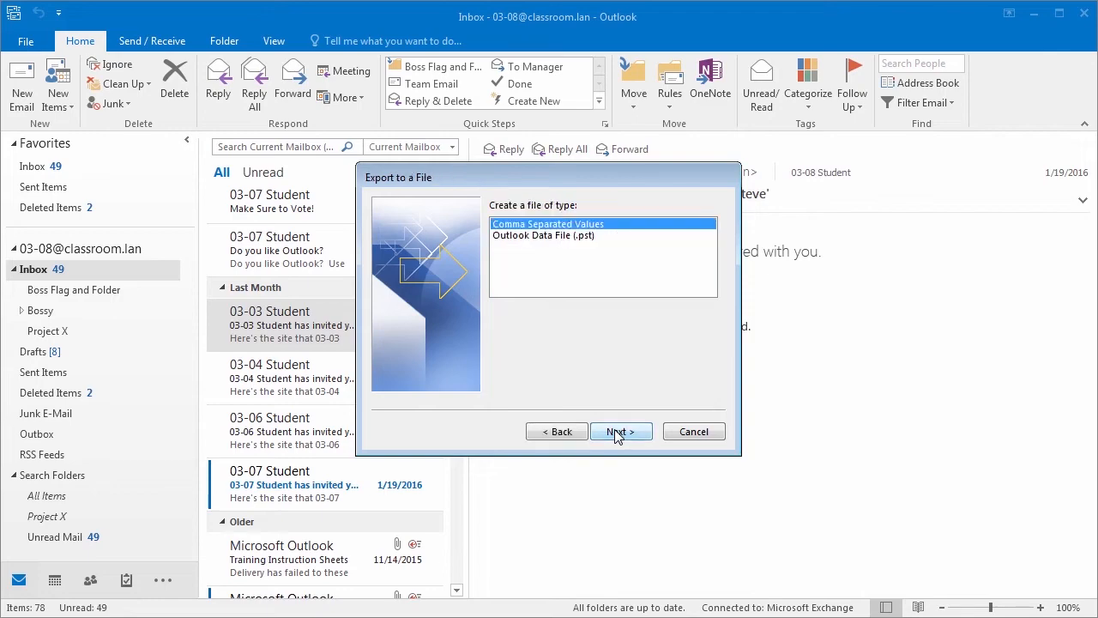
left_click(569, 238)
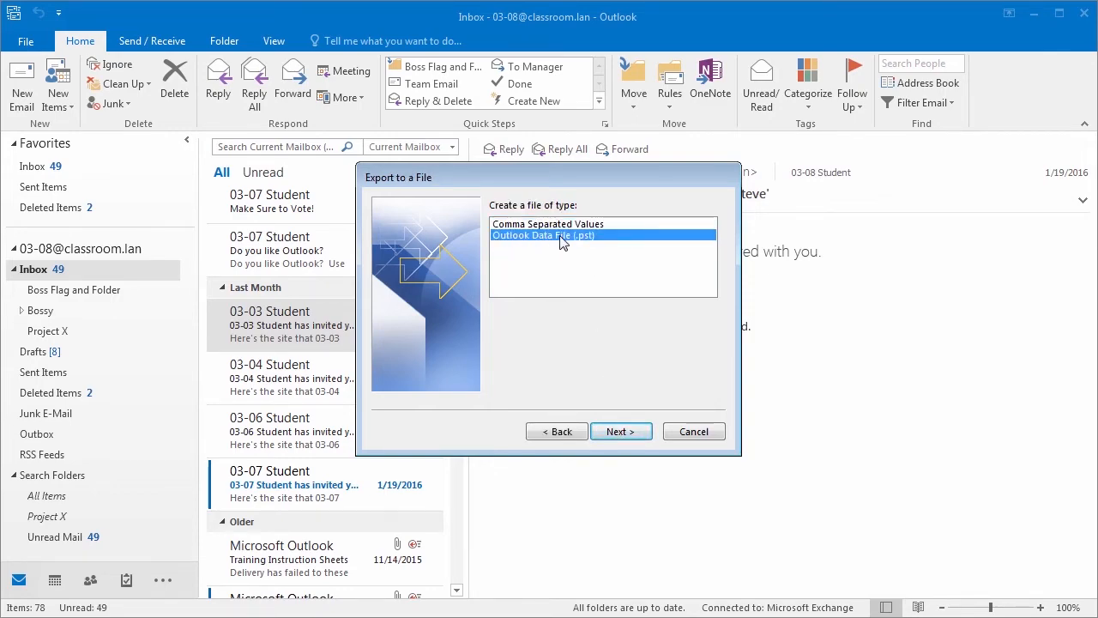
left_click(631, 433)
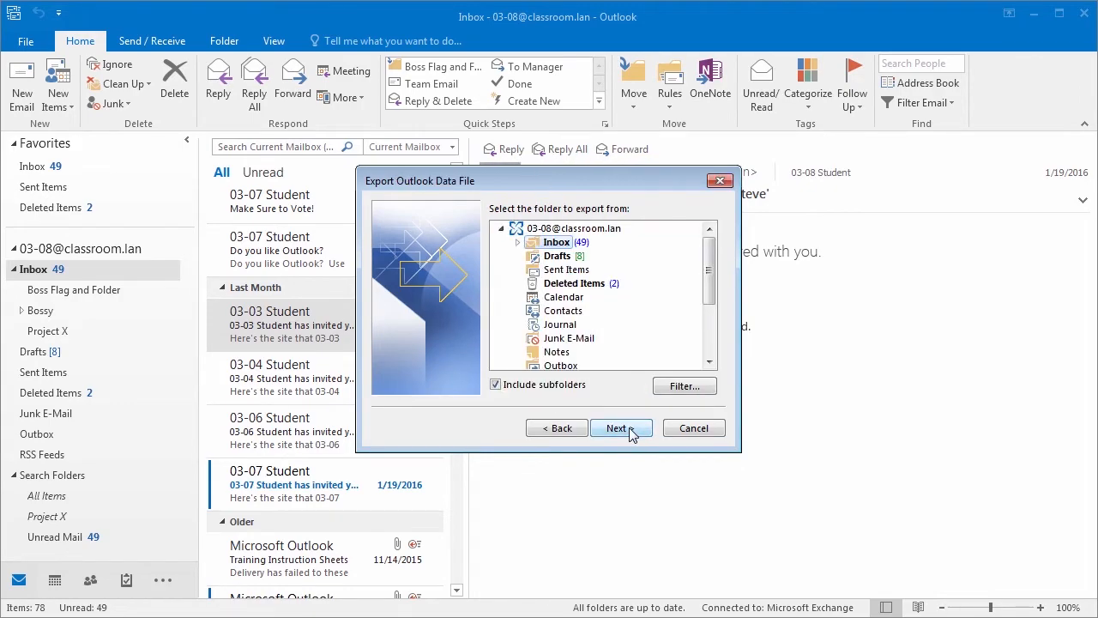
Step: Export the Inbox without its subfolders, leaving the filter settings unchanged
left_click(519, 243)
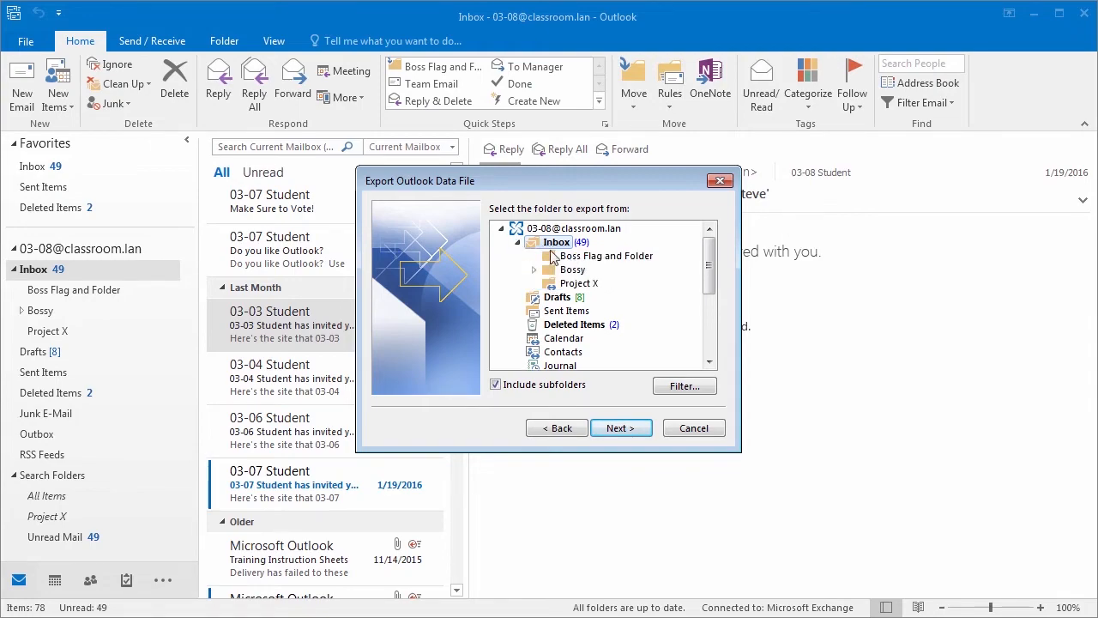
left_click(518, 243)
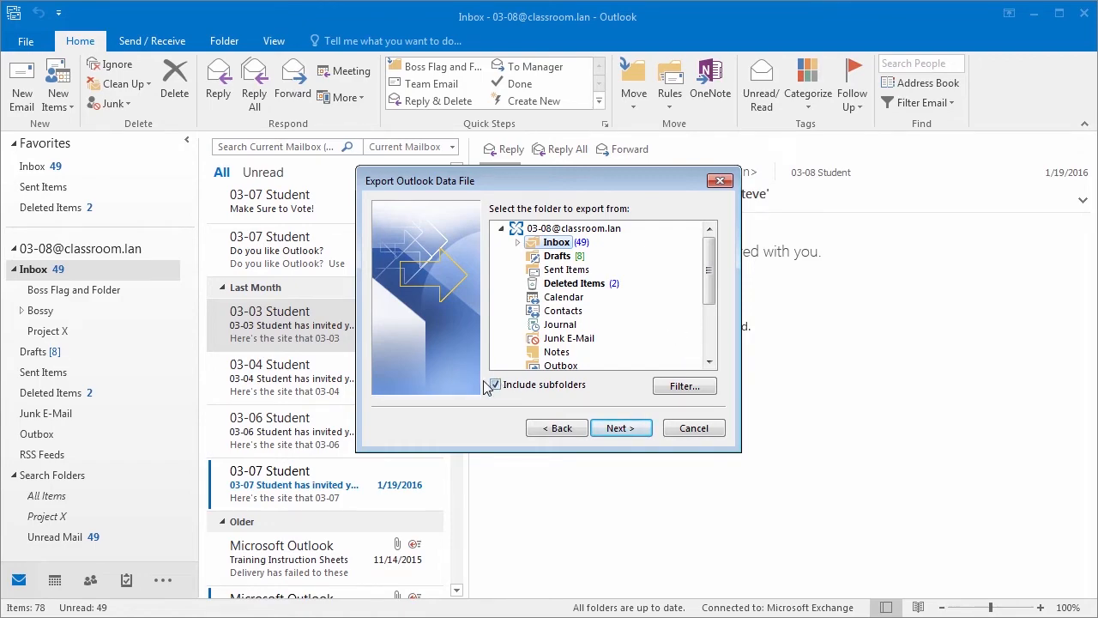
left_click(518, 243)
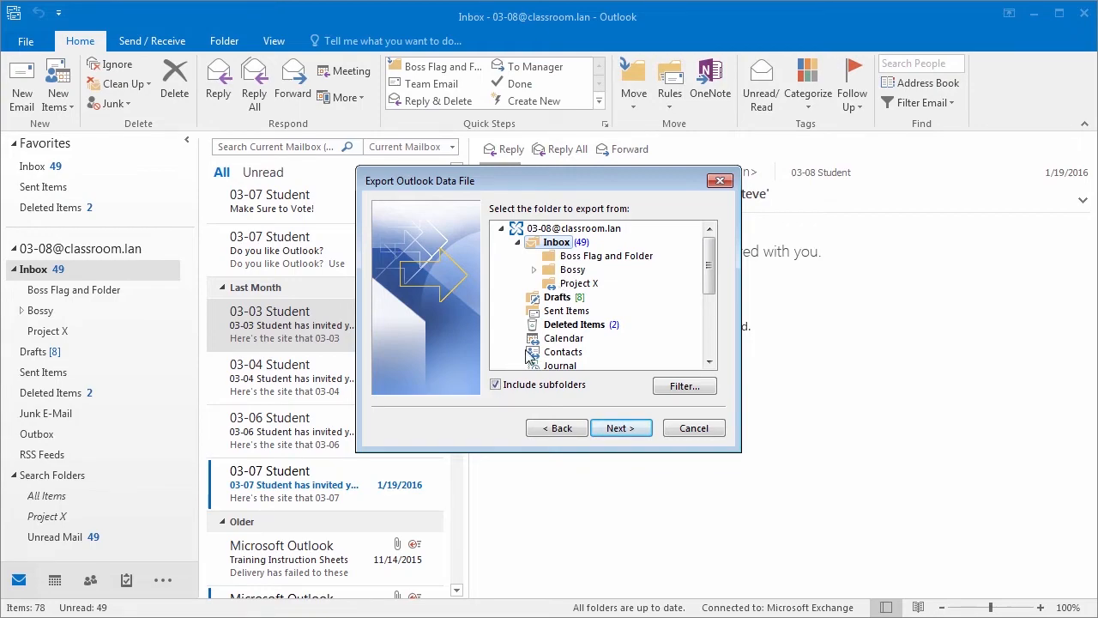
left_click(496, 384)
left_click(673, 387)
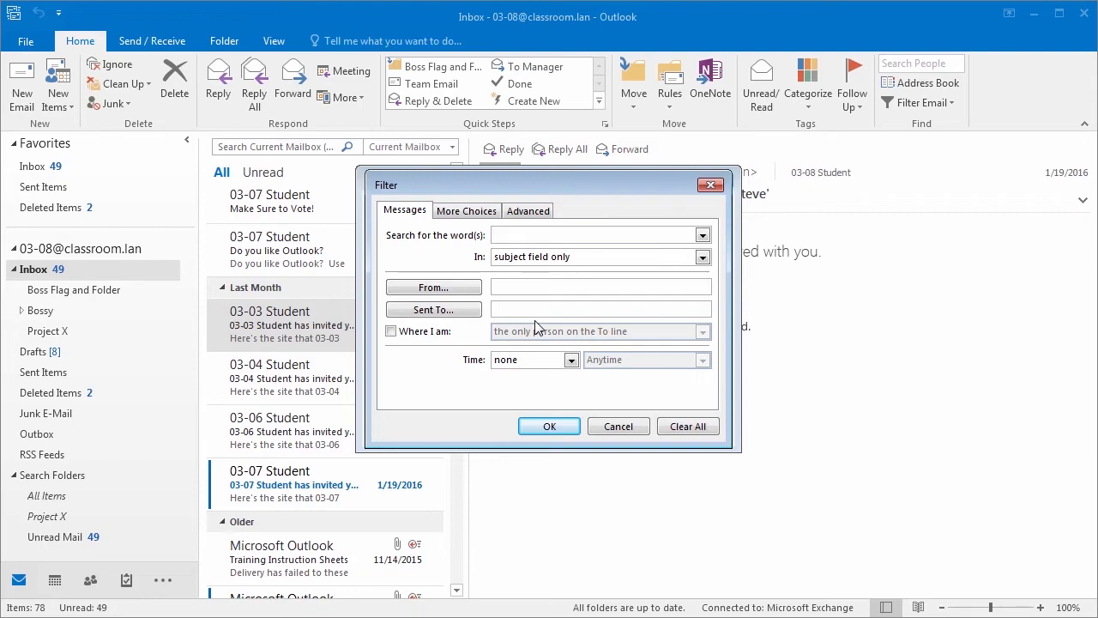
left_click(551, 434)
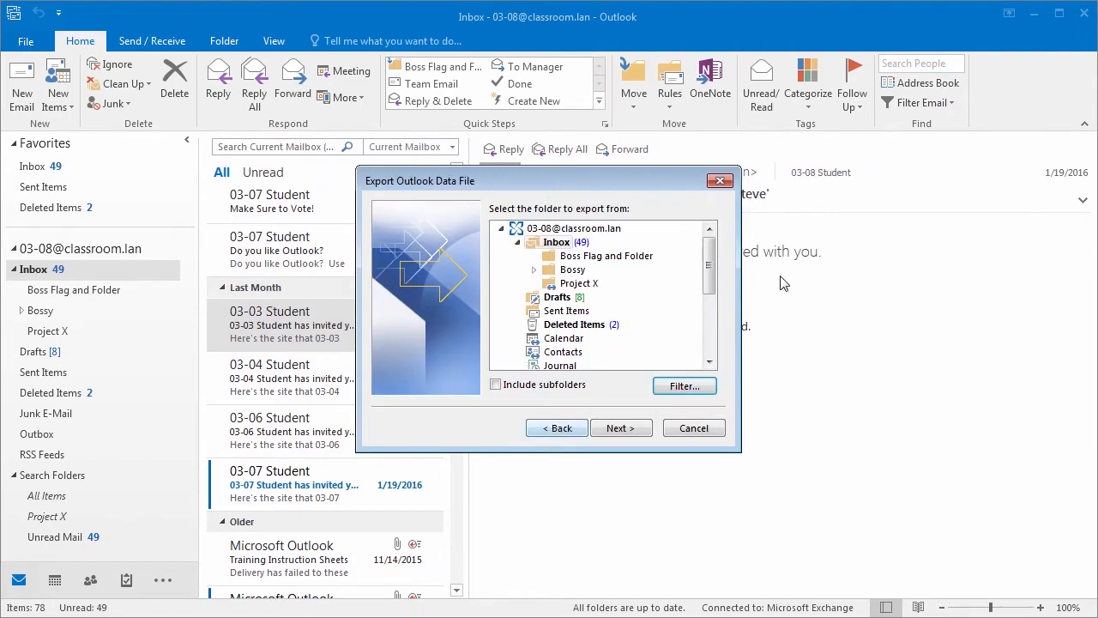
left_click(623, 431)
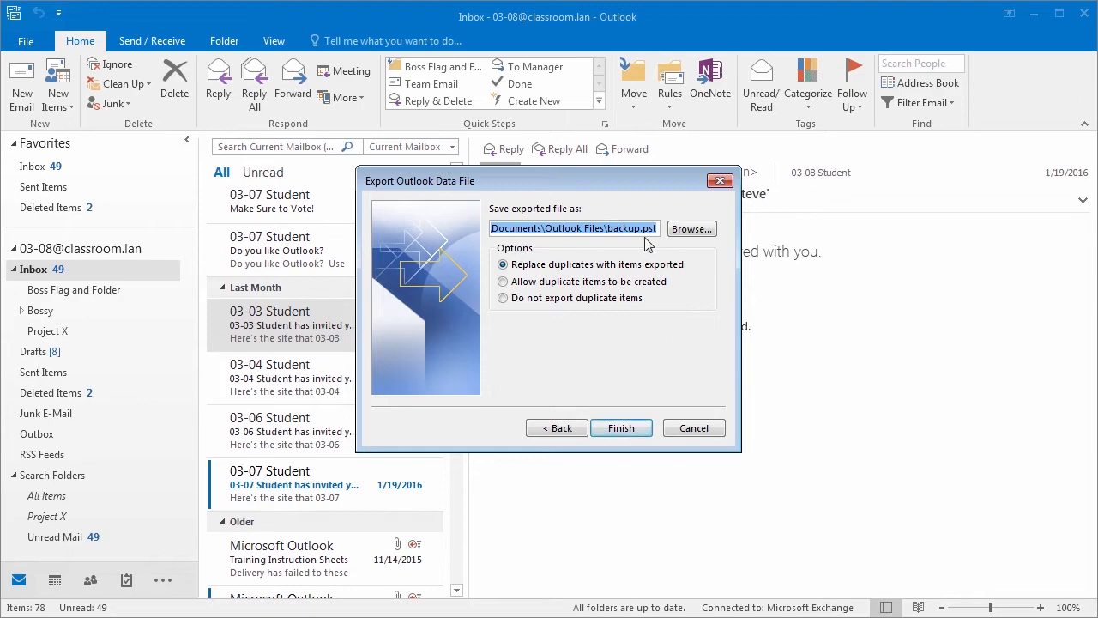
Step: Set the export file to the Desktop, named 'backup Outlook 2016 Inbox 2.2016'
left_click(697, 230)
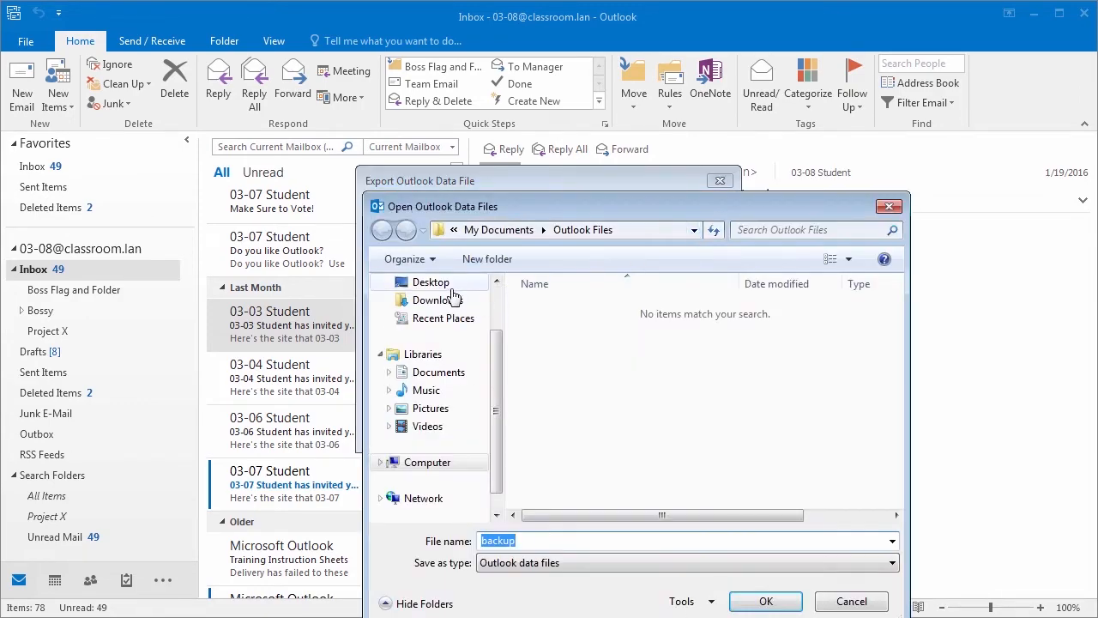
left_click(447, 287)
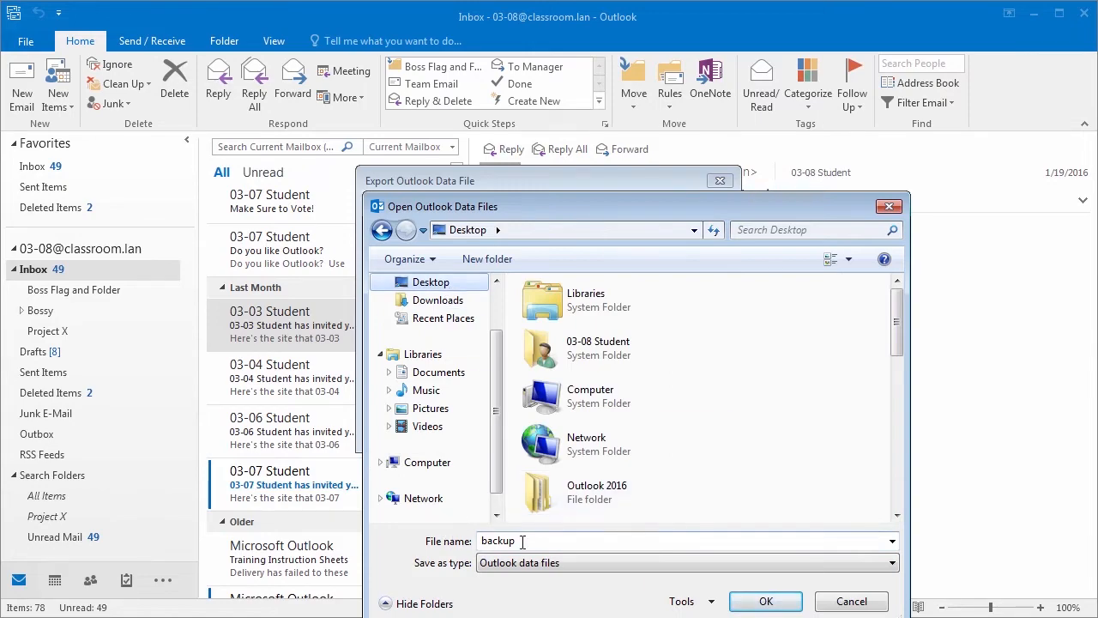
double_click(485, 539)
key("End")
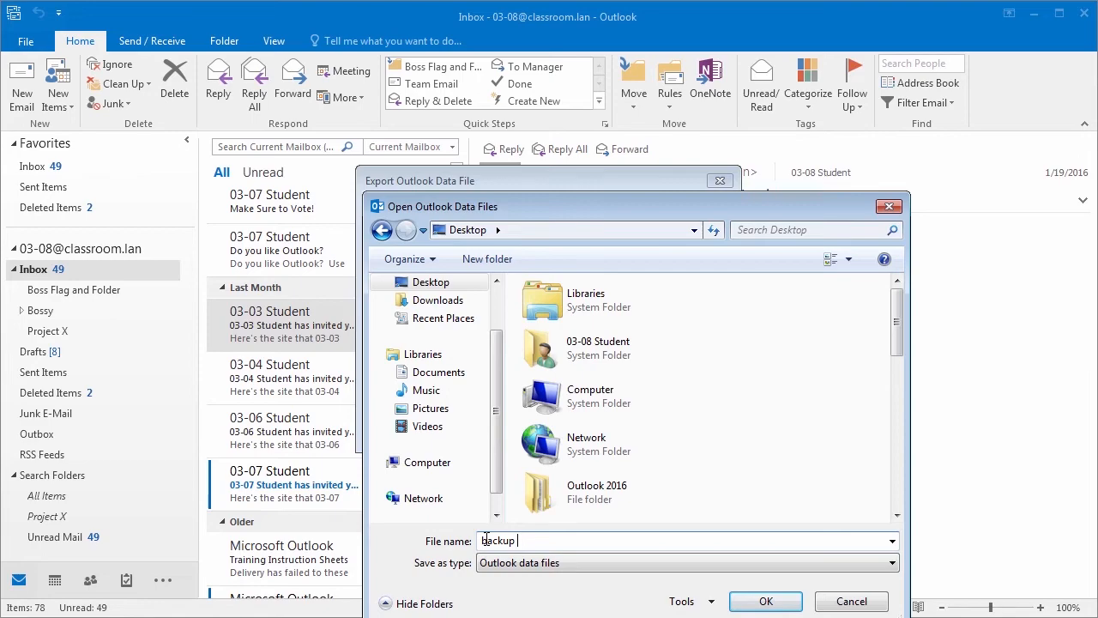
type("Outlook 2015")
type("Inbox 2.2016")
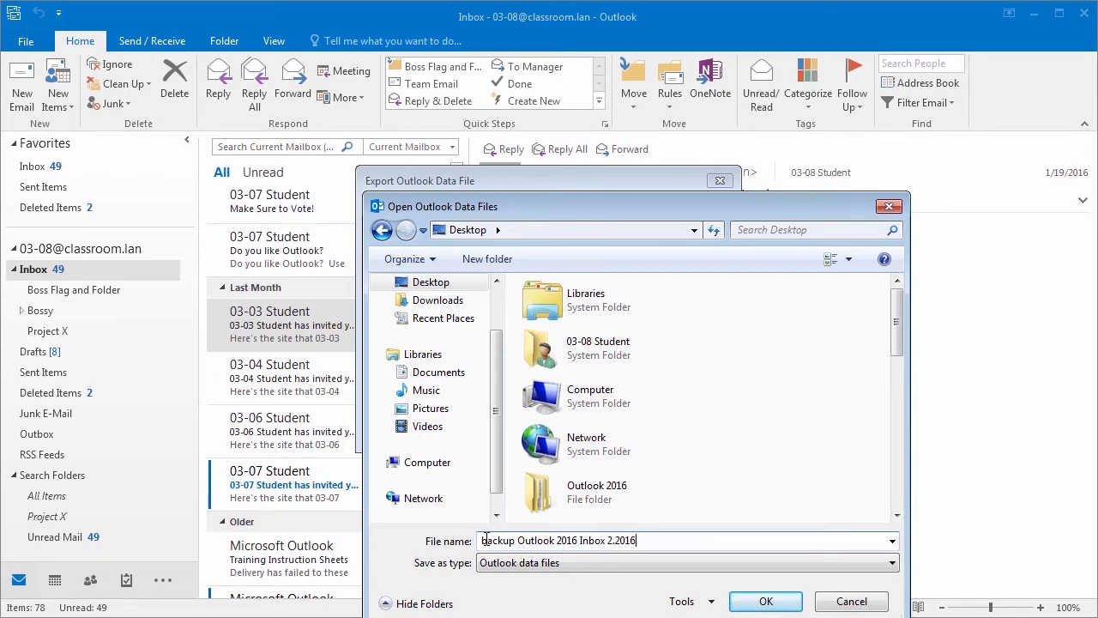
left_click(764, 602)
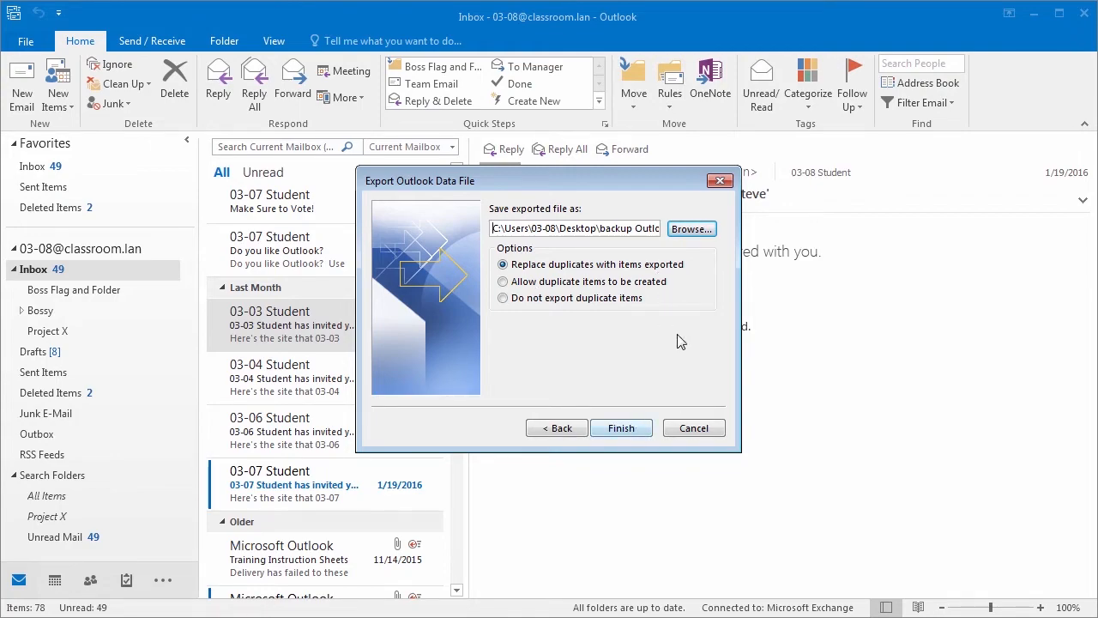
Step: Finish the export without a password and move the Explorer window into view
left_click(624, 434)
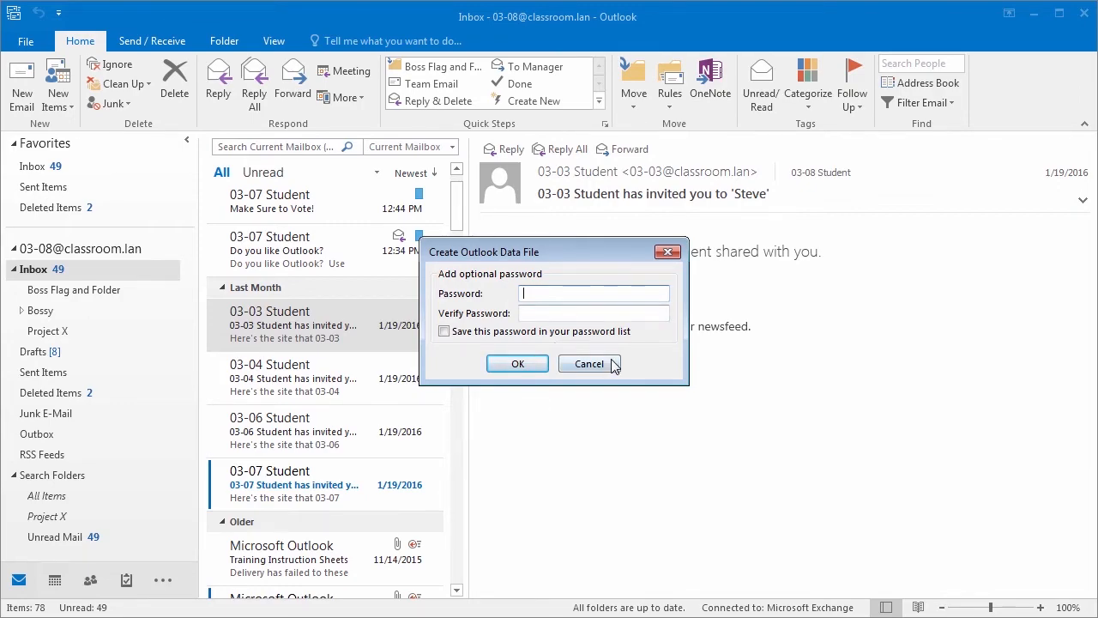
left_click(502, 371)
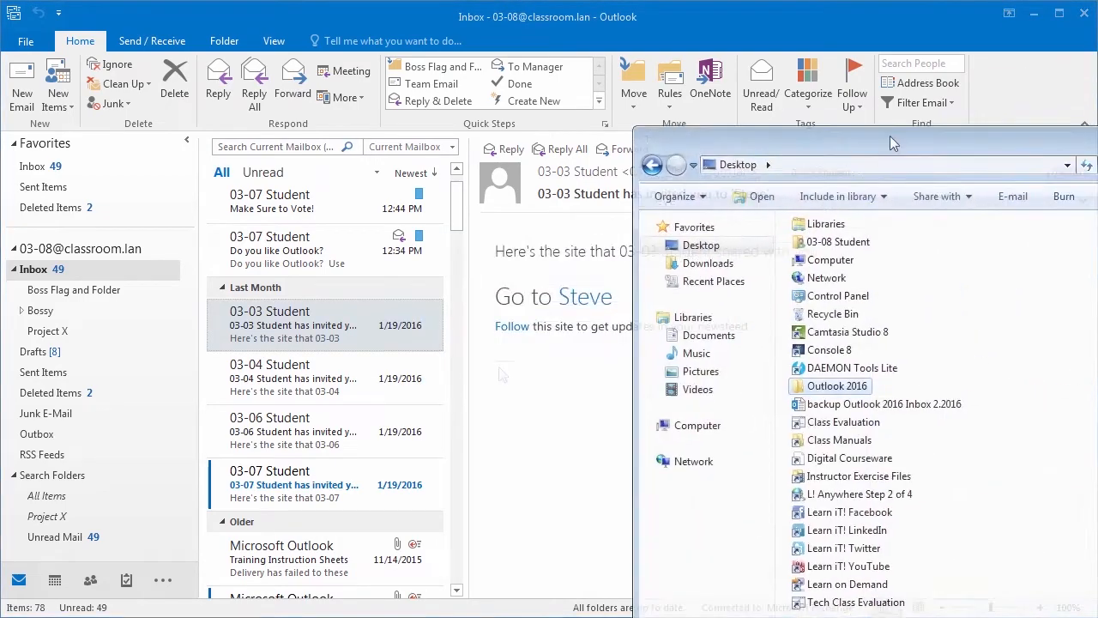
left_click_drag(890, 135, 515, 37)
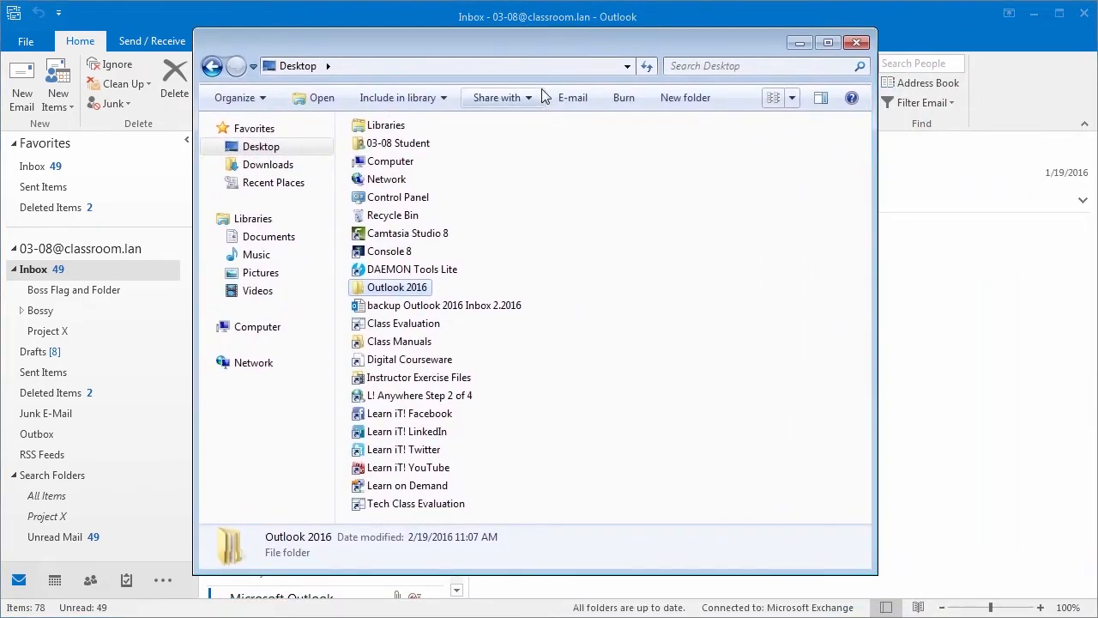
Step: Try opening the backup .pst from the Desktop in Explorer, then dismiss Outlook's error
left_click(387, 306)
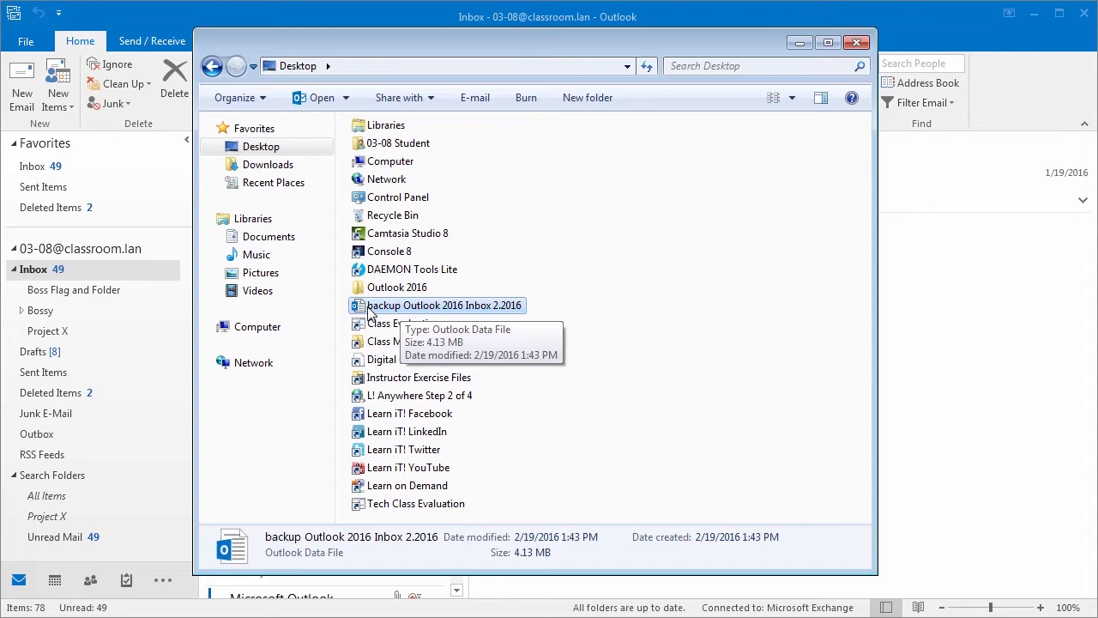
double_click(427, 306)
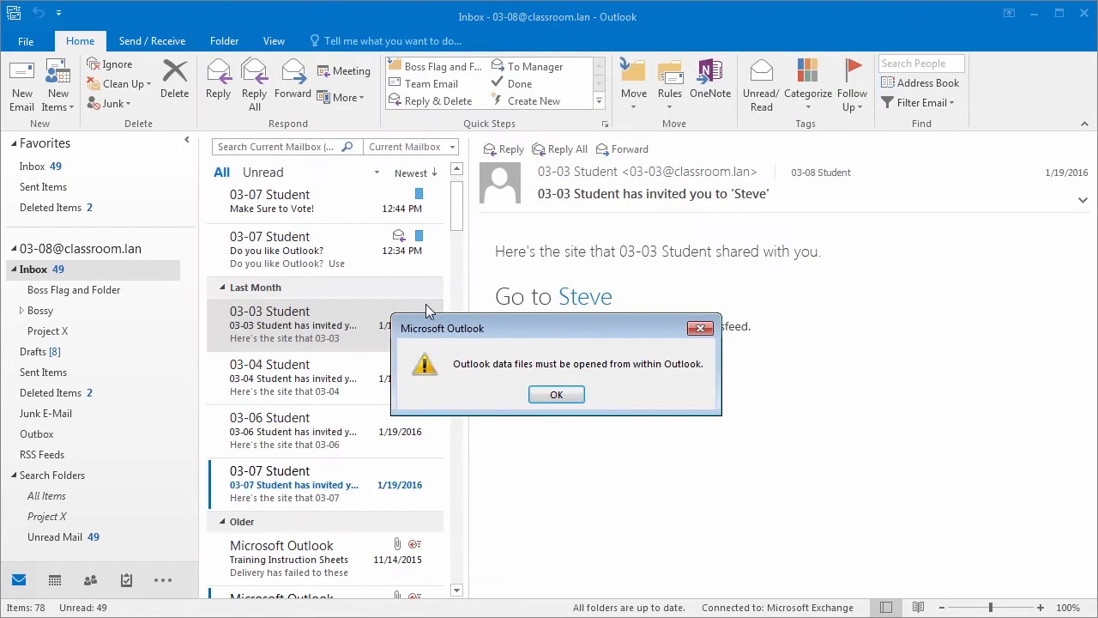
left_click(554, 395)
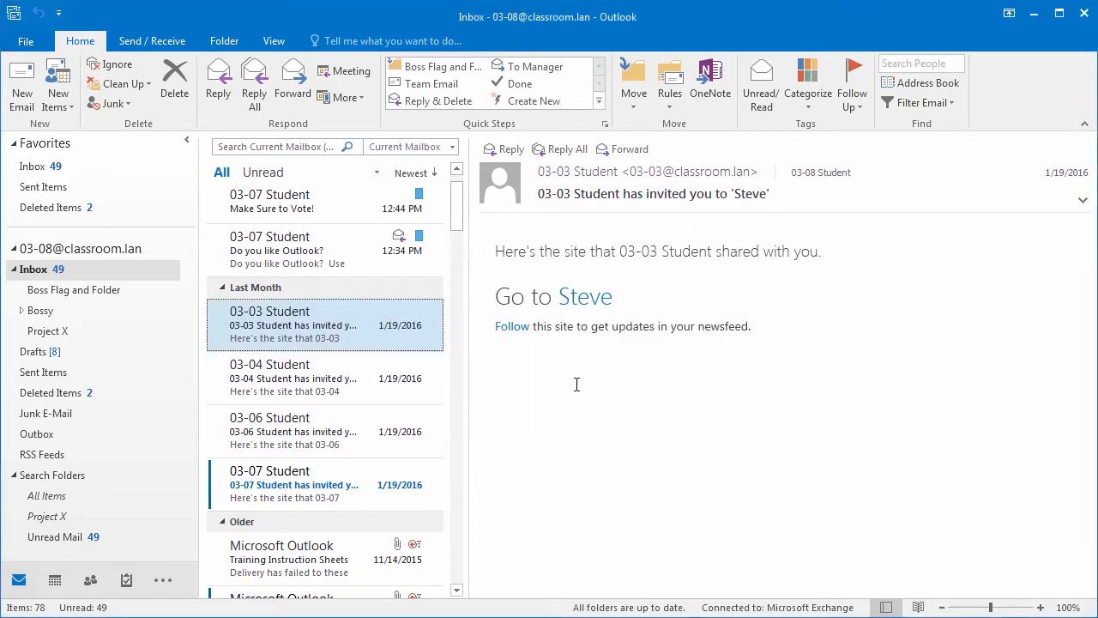
Step: Open the Desktop's 'backup Outlook 2016 Inbox 2.2016' data file in Outlook and return to the Inbox
left_click(30, 42)
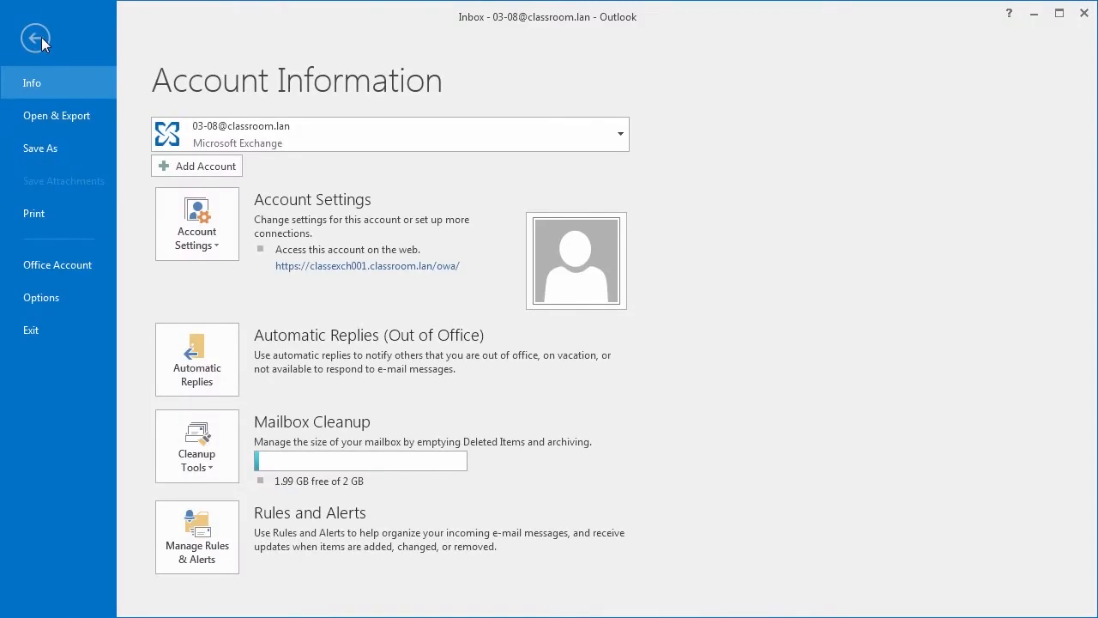
left_click(72, 127)
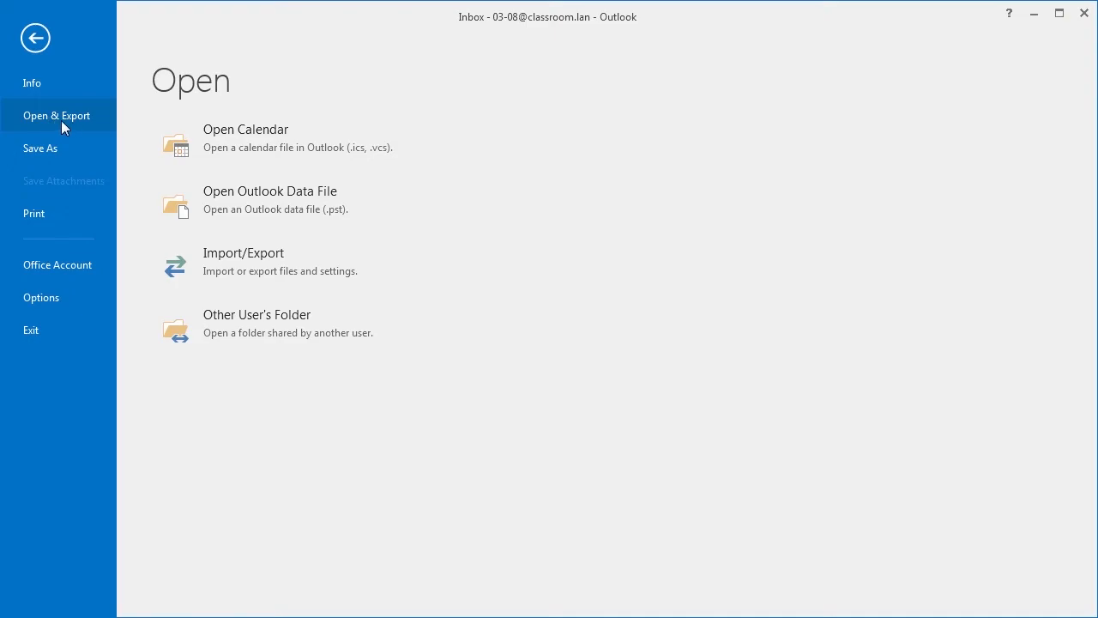
left_click(289, 204)
left_click(73, 153)
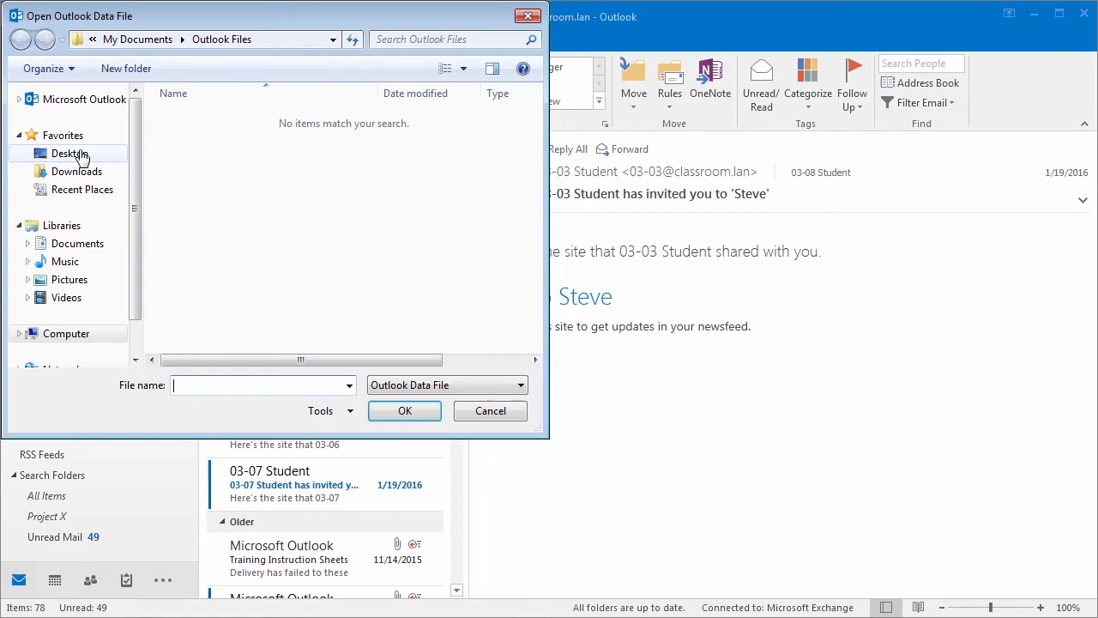
left_click(270, 339)
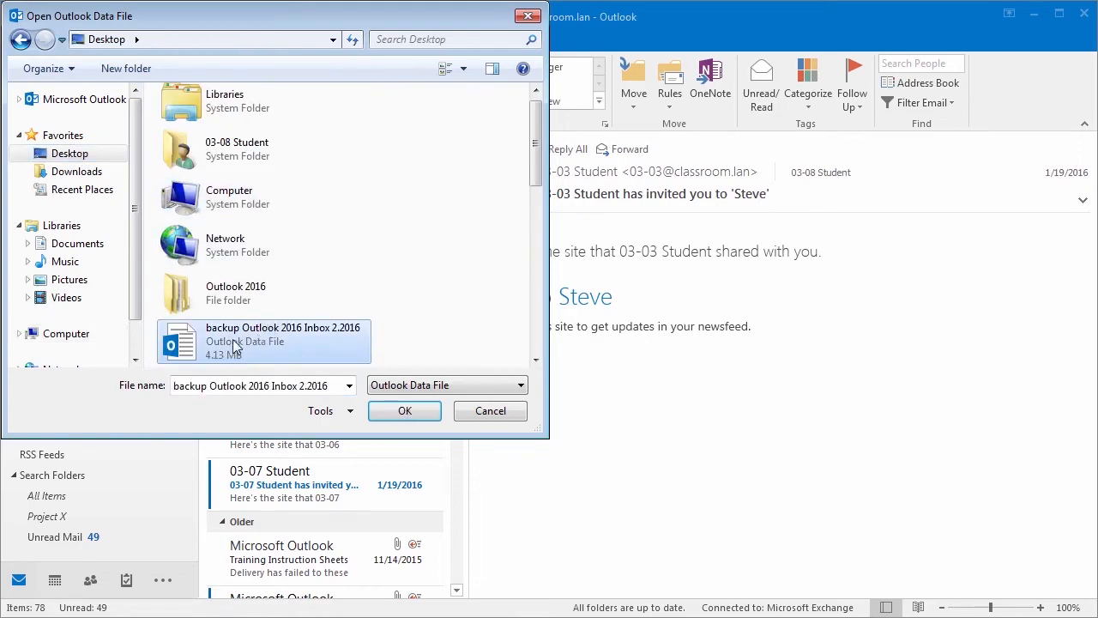
left_click(404, 411)
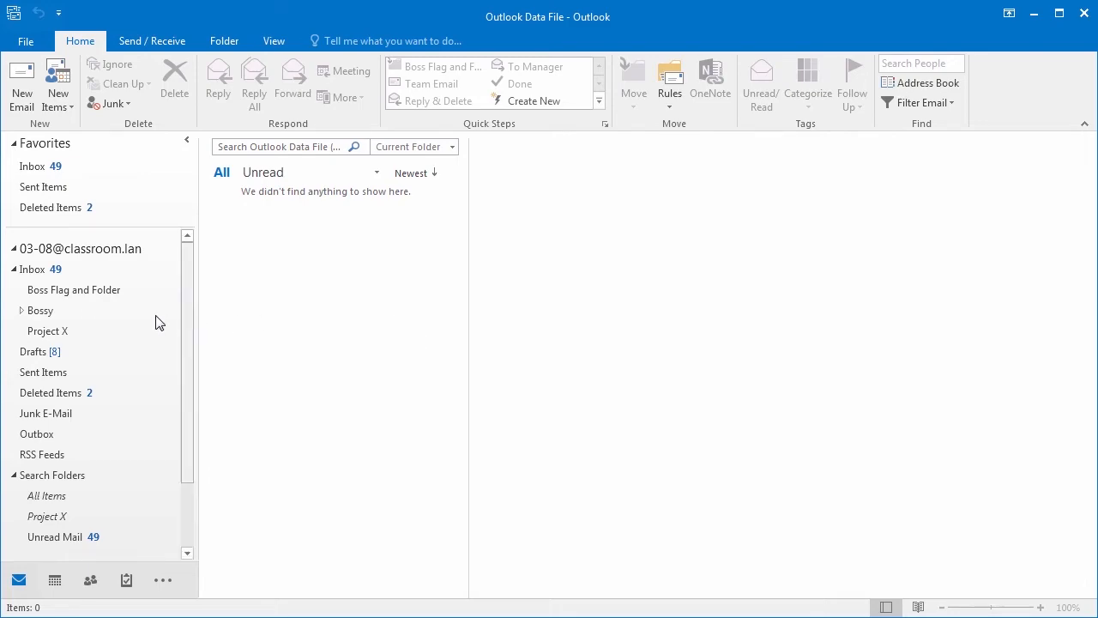
left_click(33, 268)
left_click(28, 248)
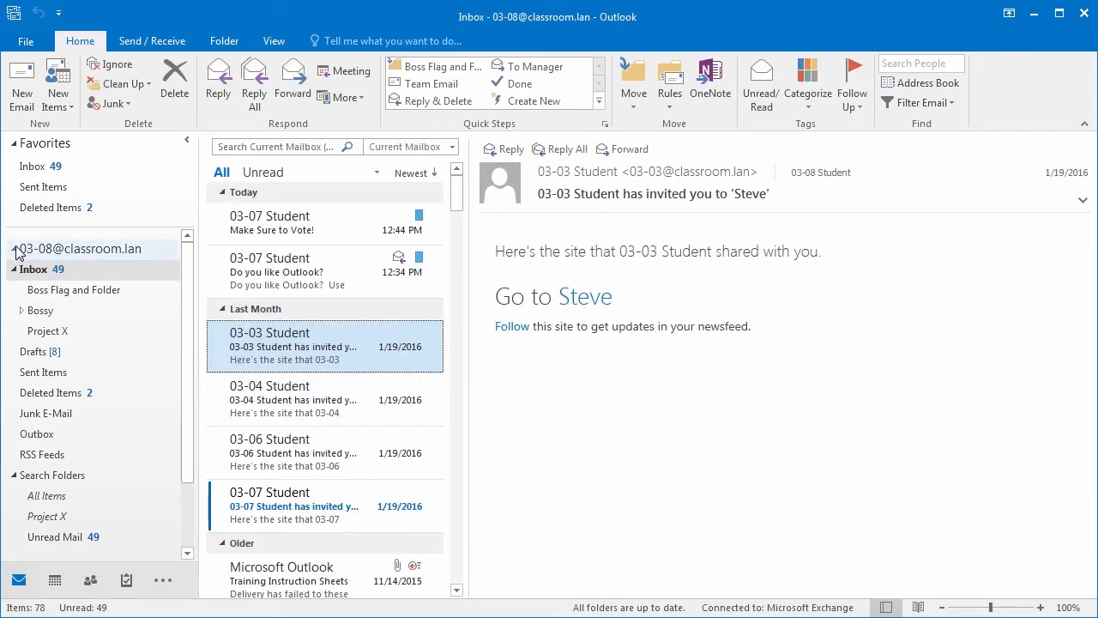
Step: Show Outlook Today and expand the outlook data file to see Deleted Items, Inbox and Search Folders
left_click(14, 248)
left_click(13, 249)
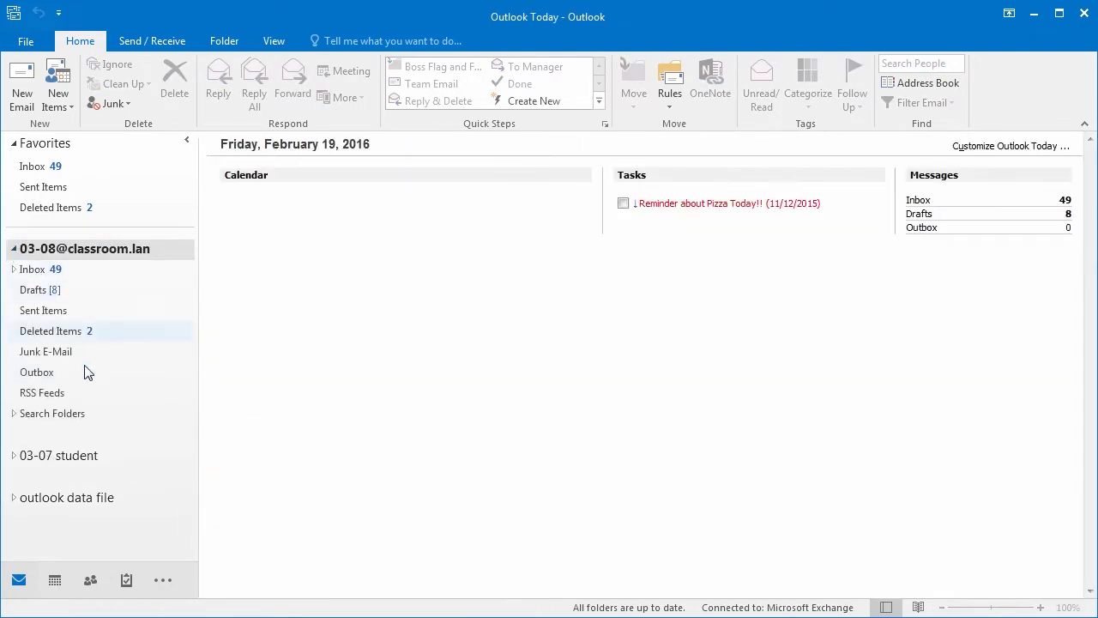
left_click(14, 497)
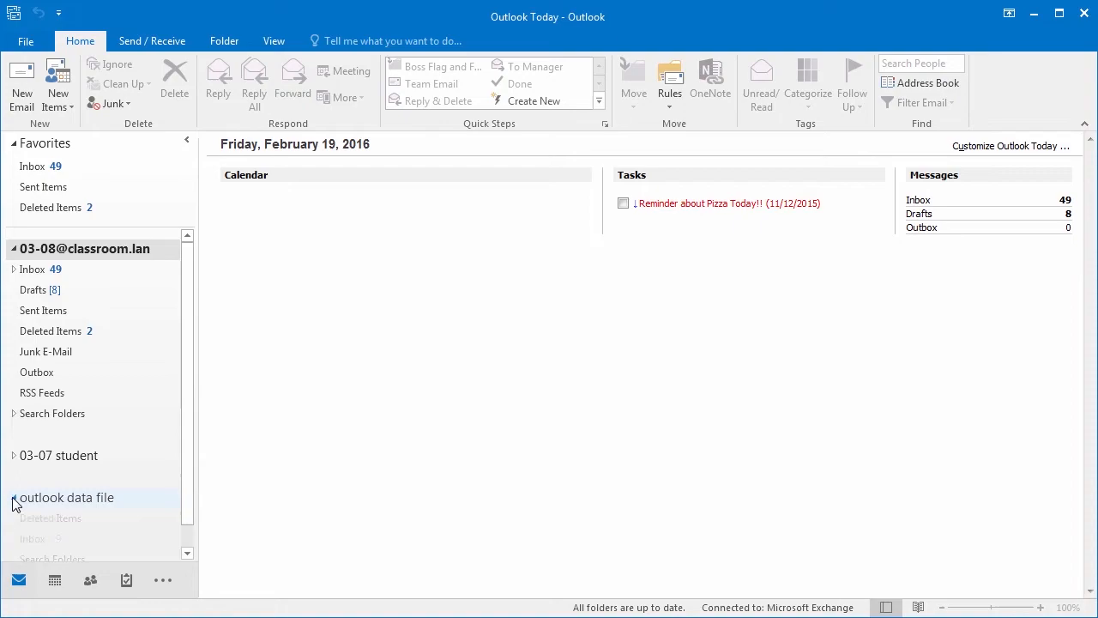
scroll(188, 515, "down", 1)
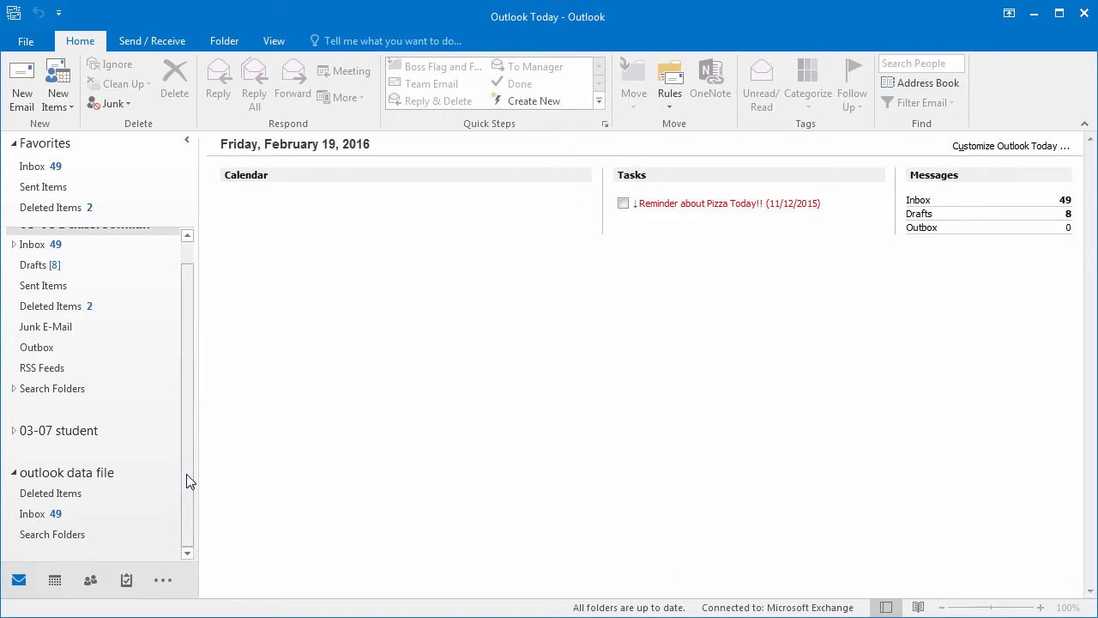
scroll(186, 482, "up", 1)
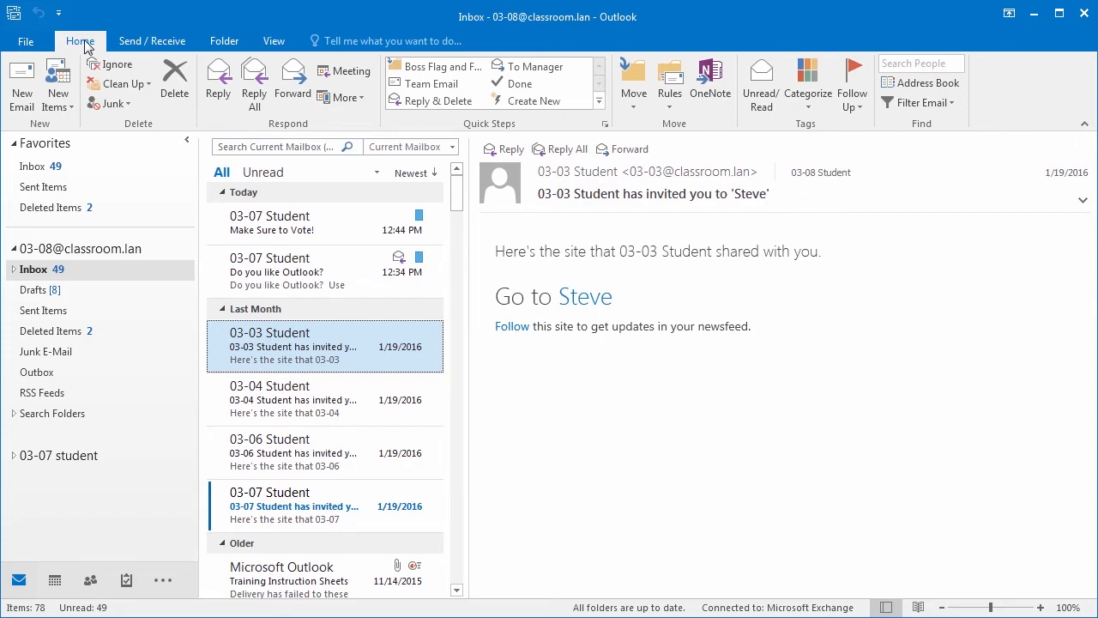
Step: Open the Archive dialog from the Cleanup Tools on the Account Information page
left_click(33, 41)
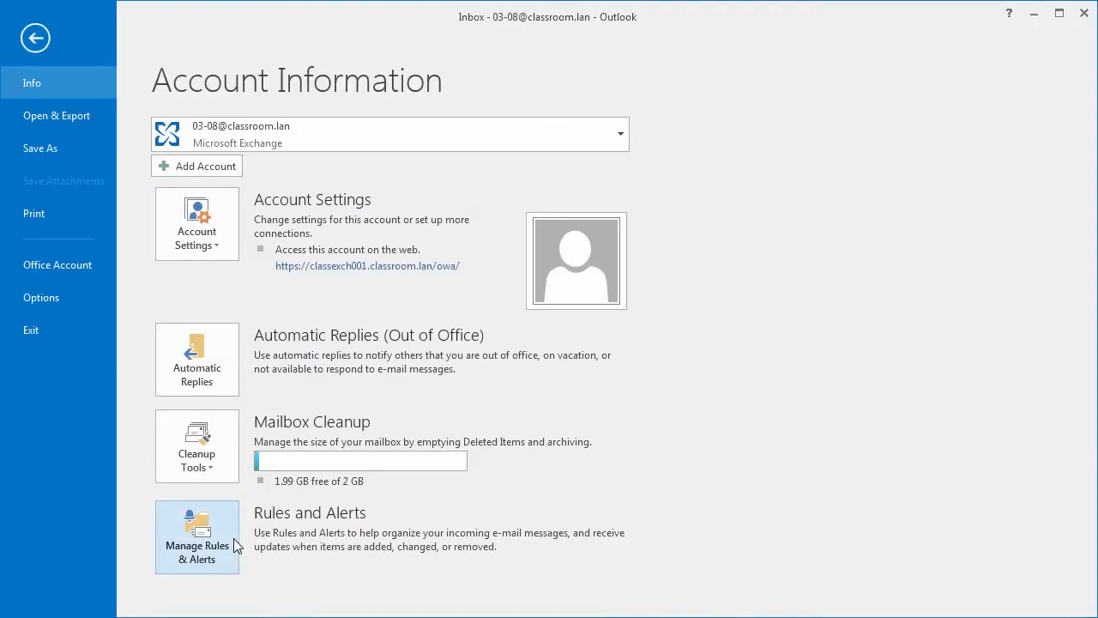
left_click(208, 472)
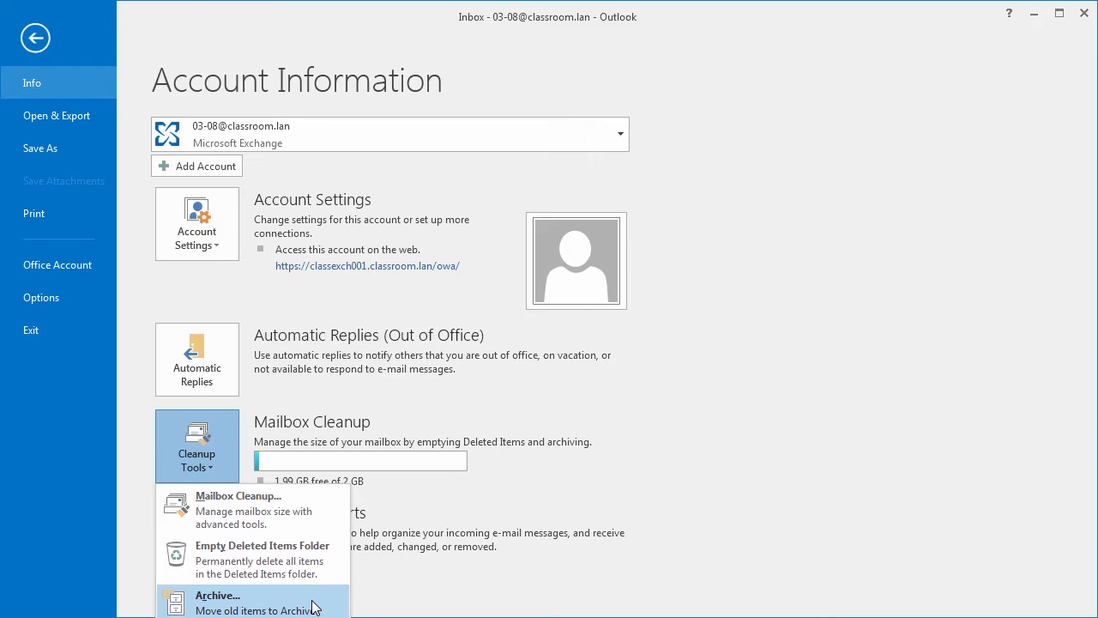
left_click(285, 609)
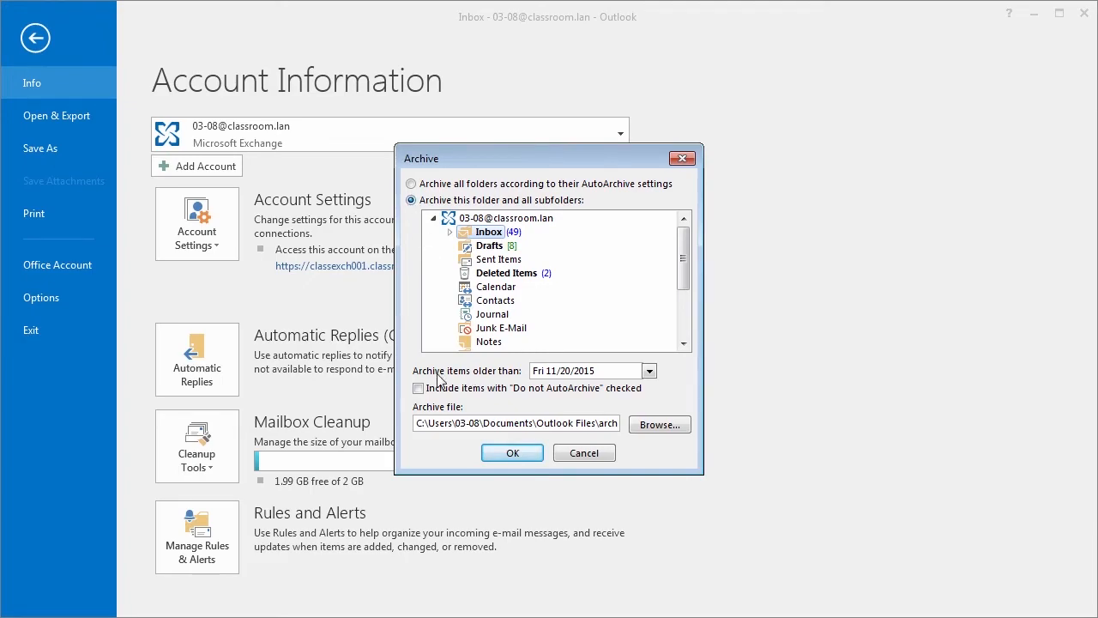
Step: Set the archive cutoff date to January 1, 2016
left_click(650, 370)
left_click(645, 389)
left_click(645, 389)
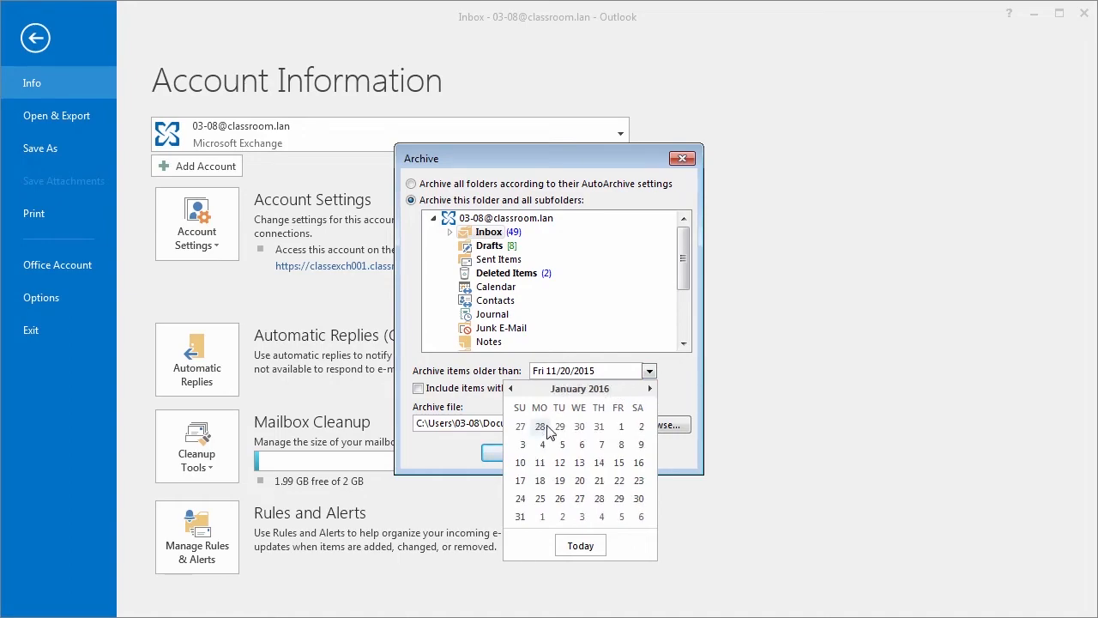
left_click(619, 427)
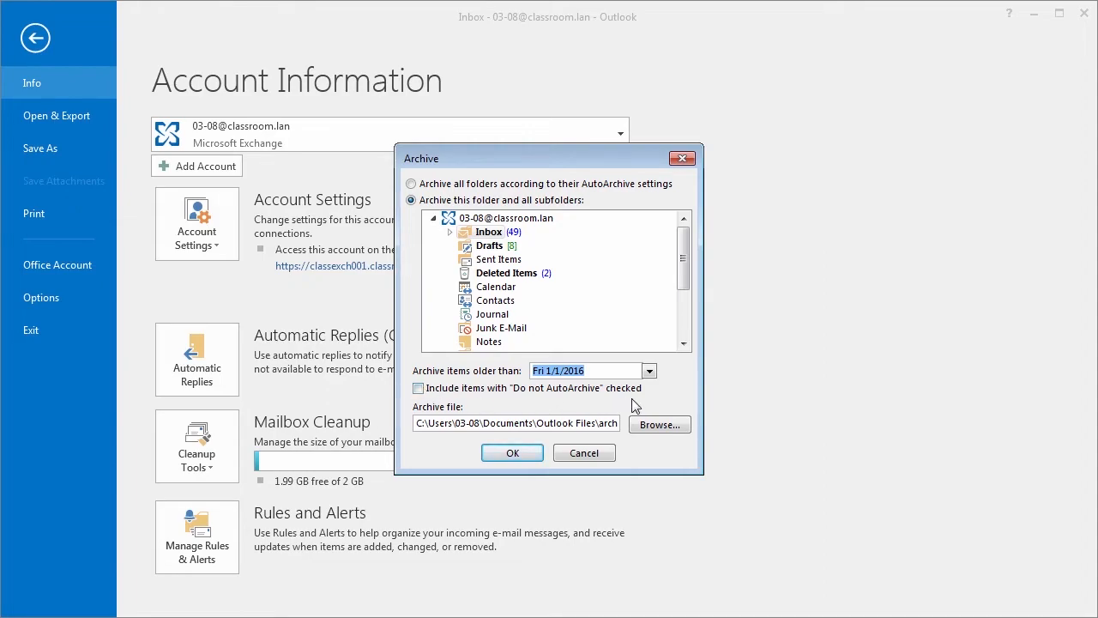
left_click(419, 391)
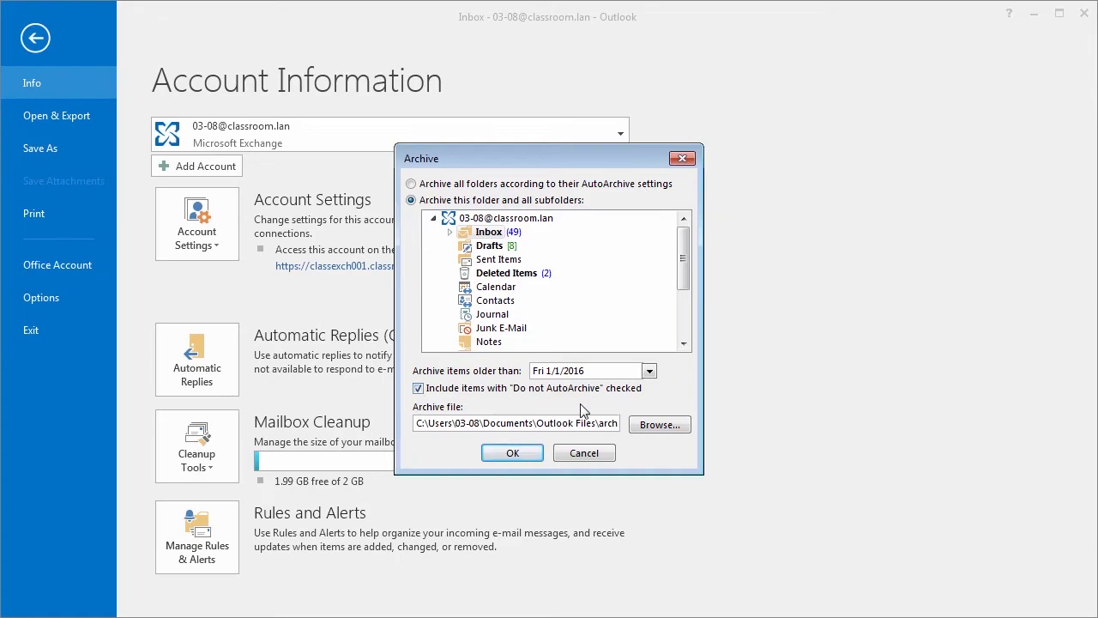
left_click(419, 388)
Step: Save the archive file to the Desktop as 'archive pre 1.1.2016'
left_click(660, 425)
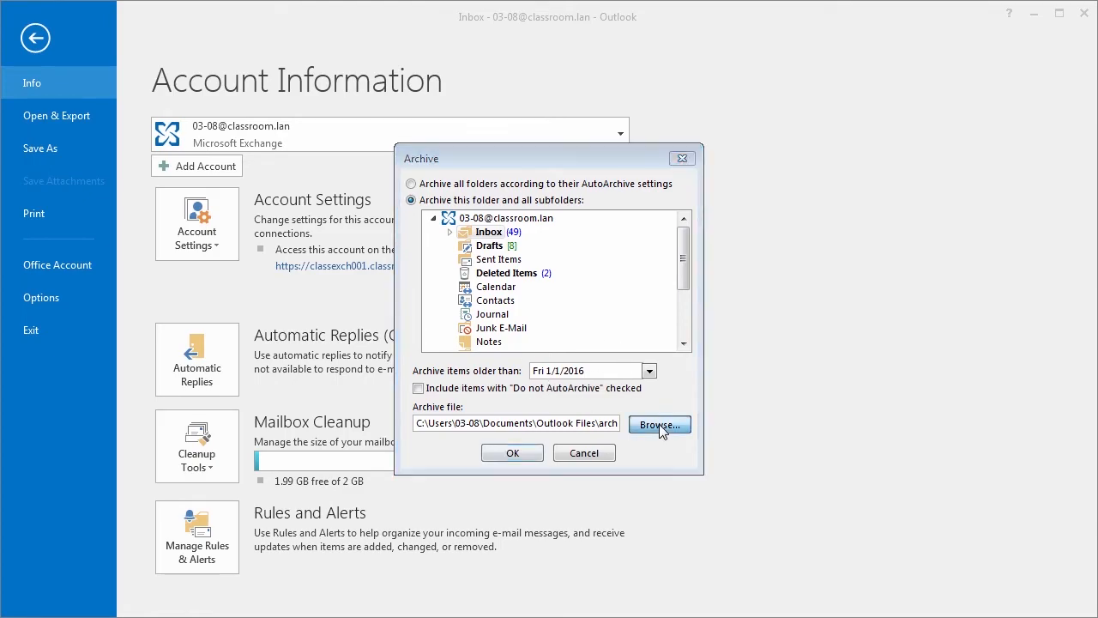
left_click(481, 323)
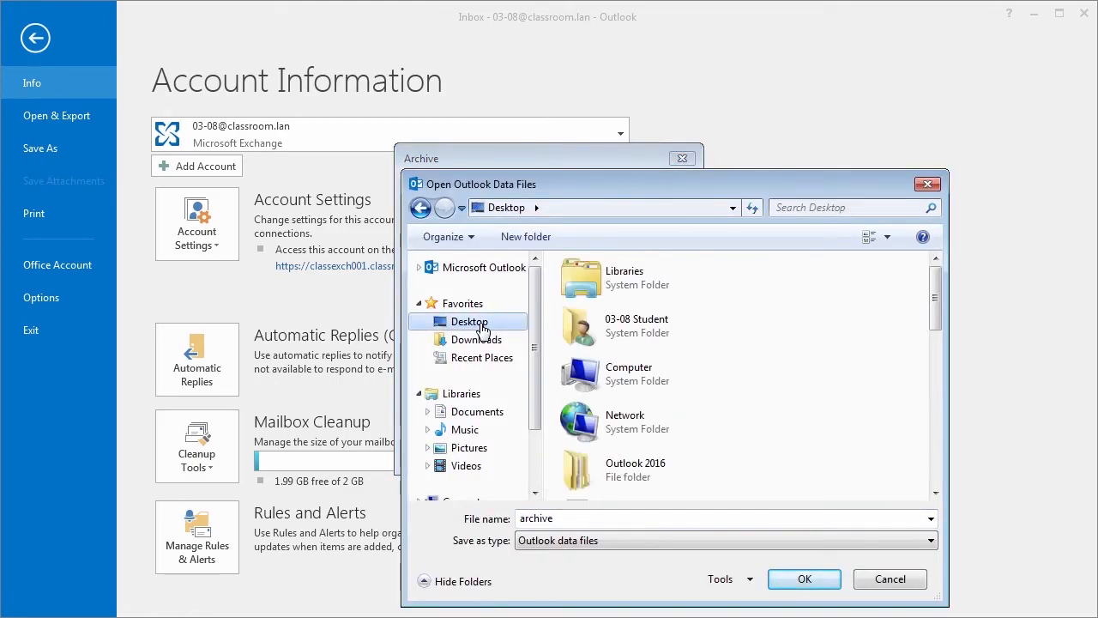
left_click(592, 519)
key("End")
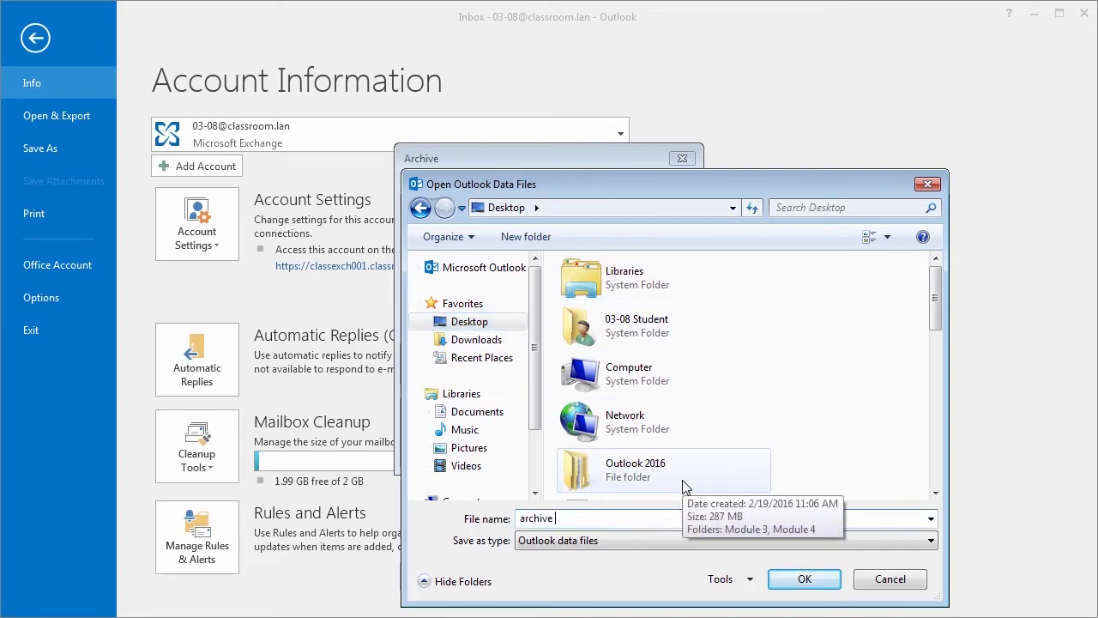
type("pre 1.1.2016")
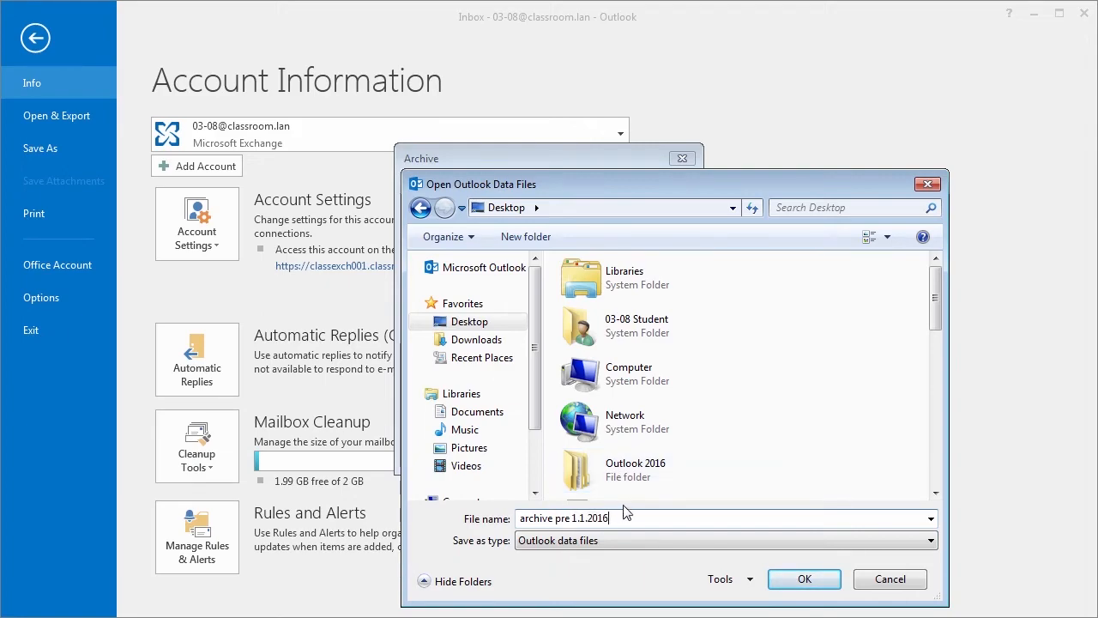
left_click(784, 580)
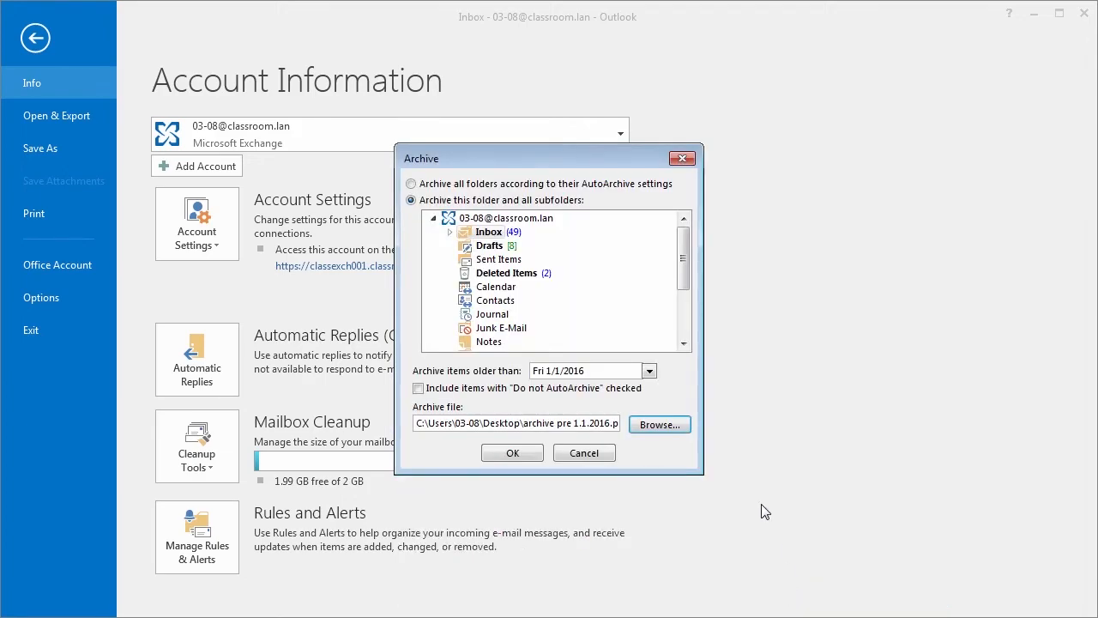
Step: Run the archive and check the new 2.19 MB file on the Desktop
left_click(510, 455)
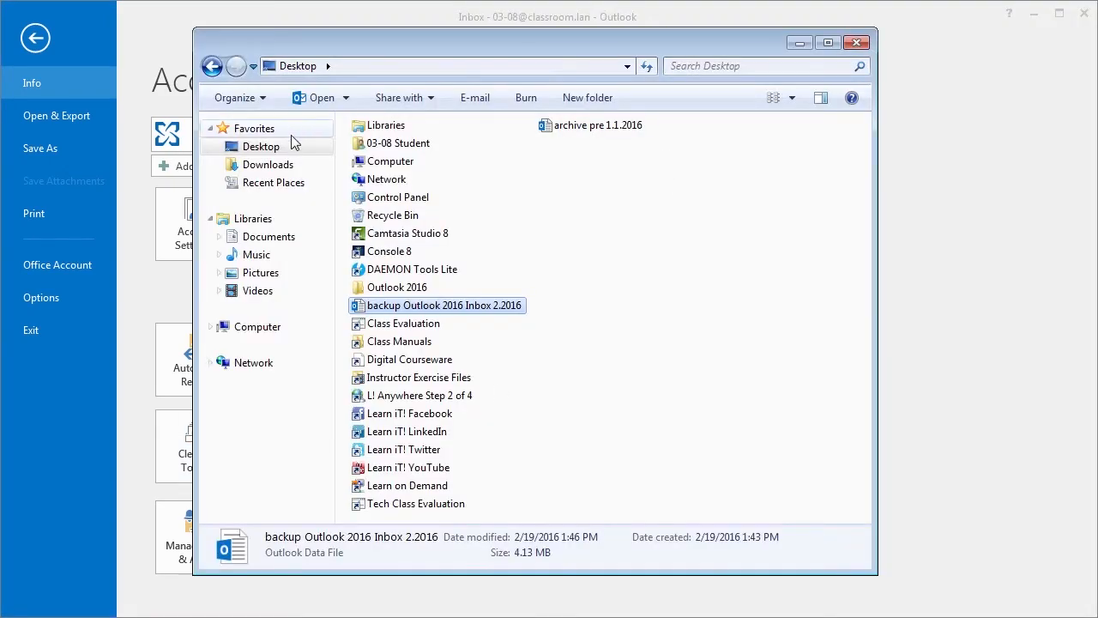
left_click(580, 134)
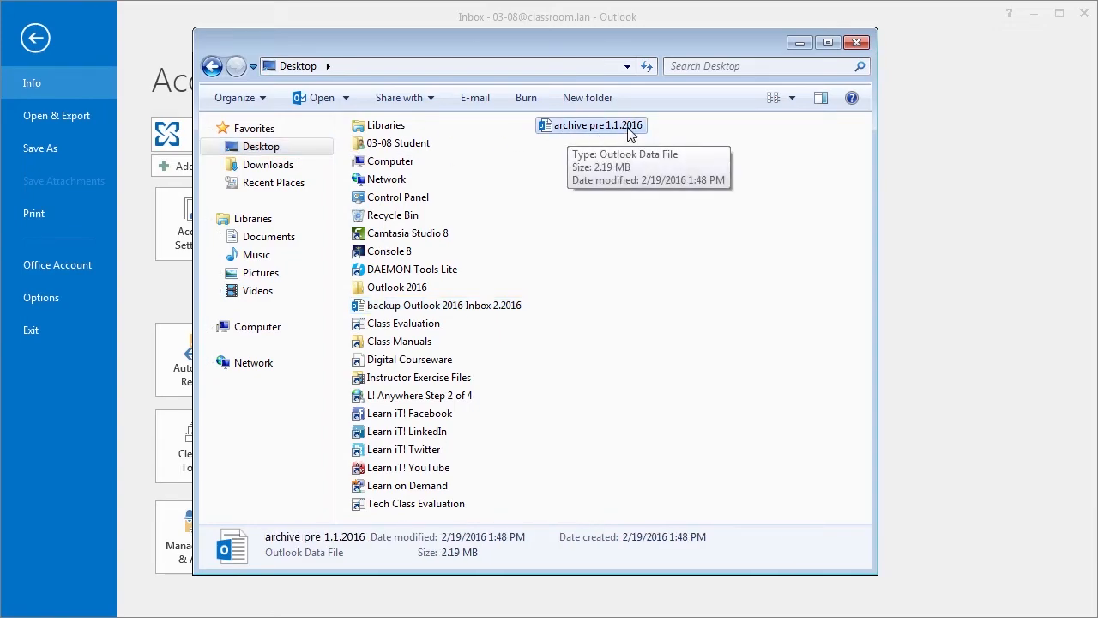
left_click(858, 43)
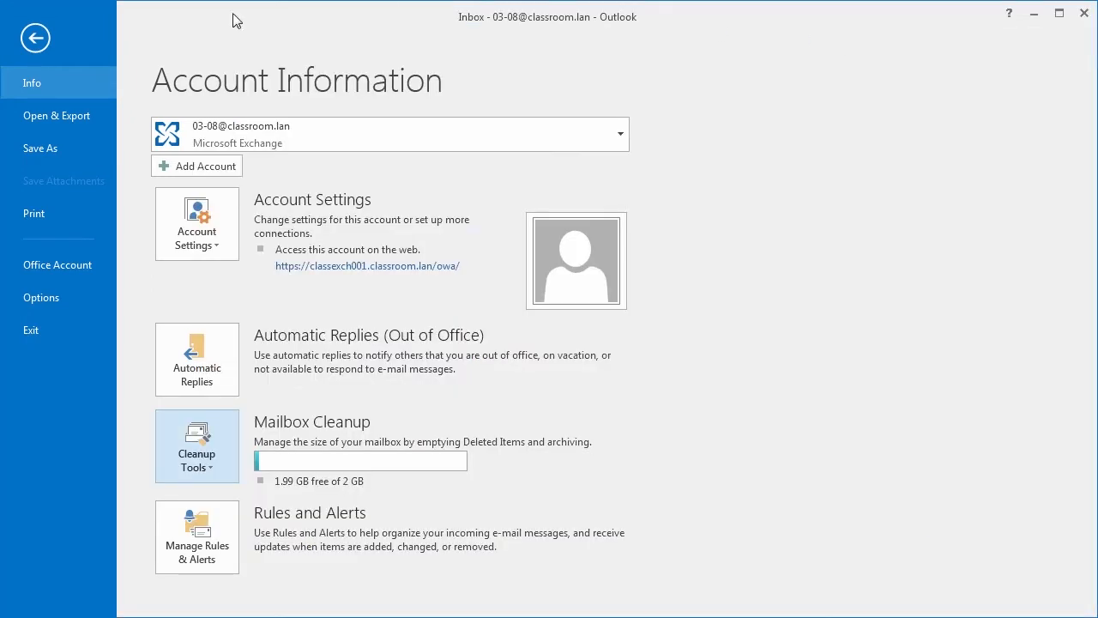
Step: Return to mail, expand the archives folder and browse its archived Inbox messages
left_click(35, 38)
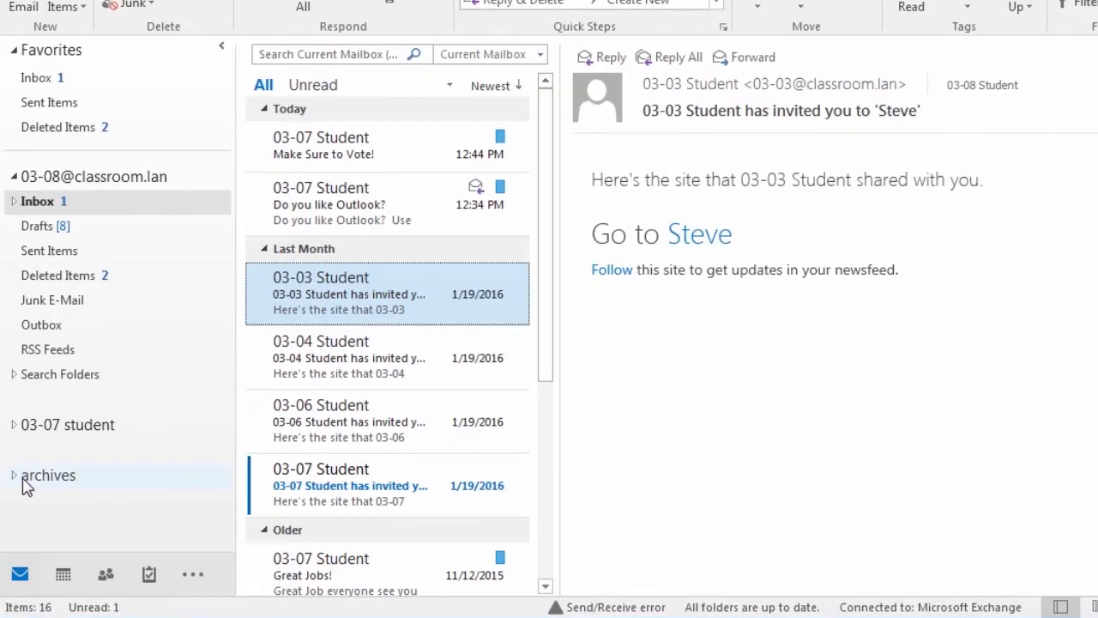
left_click(23, 481)
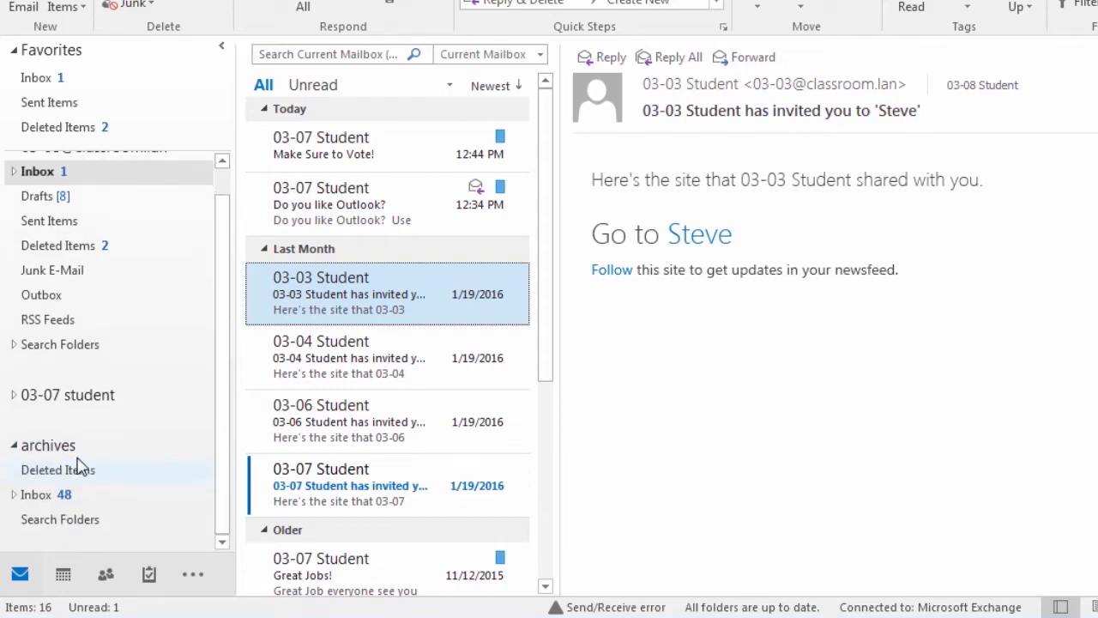
left_click(36, 495)
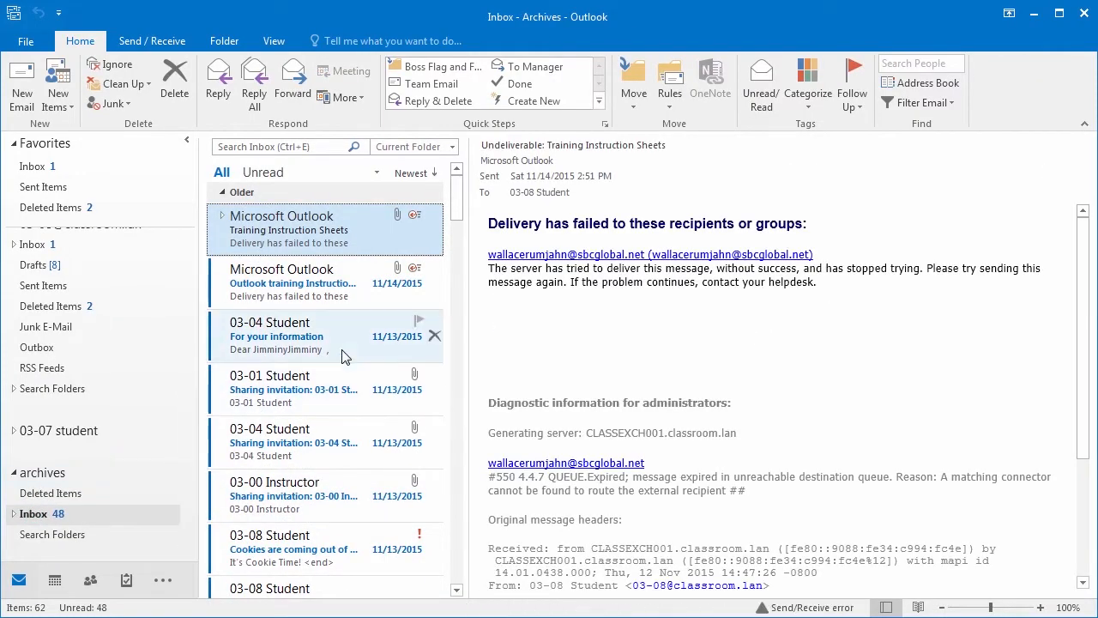
scroll(344, 359, "down", 3)
scroll(343, 361, "up", 3)
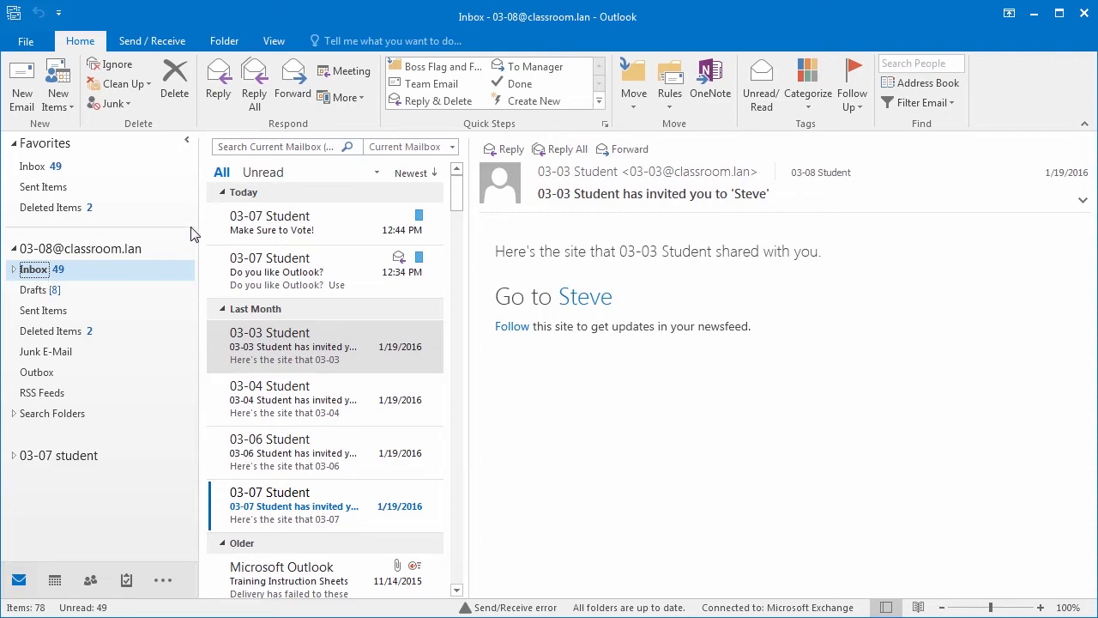
Step: Clean up redundant messages in the Inbox and subfolders, then open a couple of Inbox messages
left_click(137, 89)
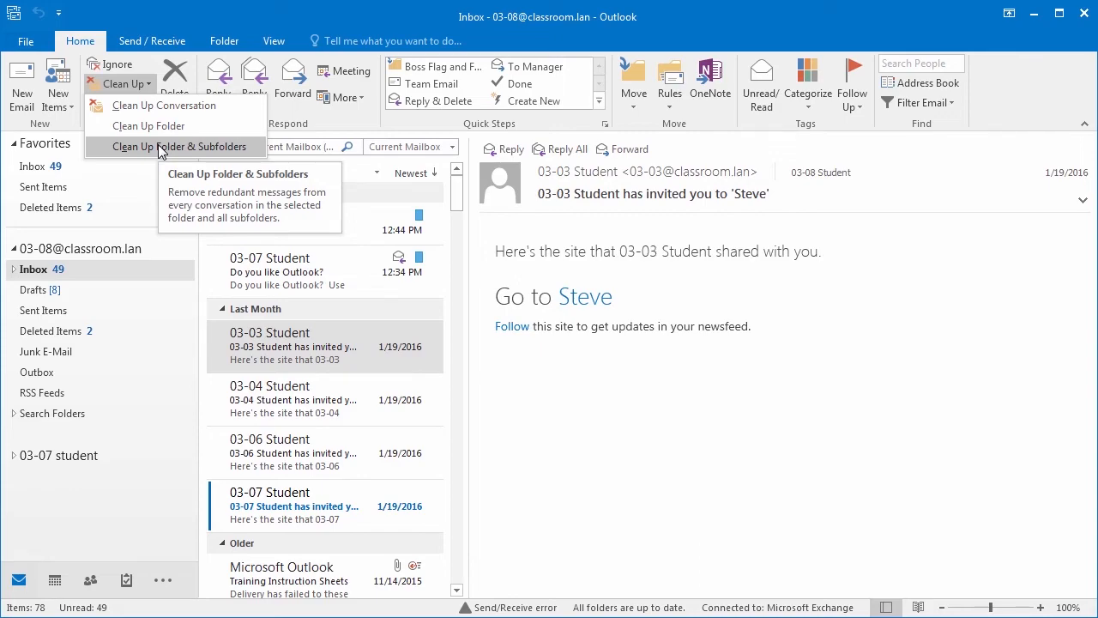
left_click(154, 147)
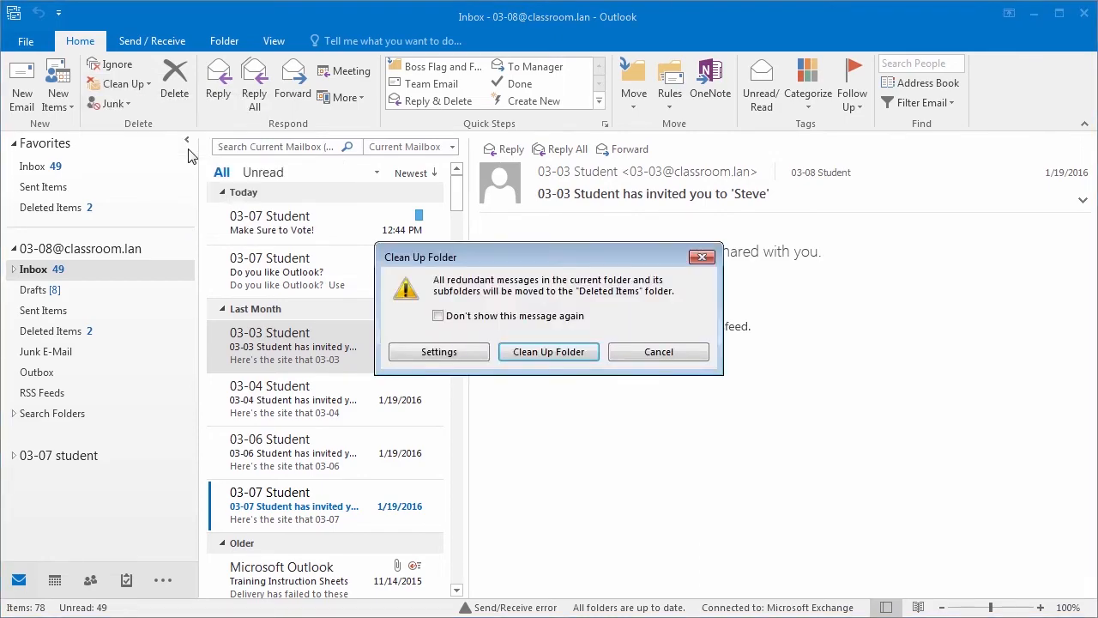
left_click(550, 352)
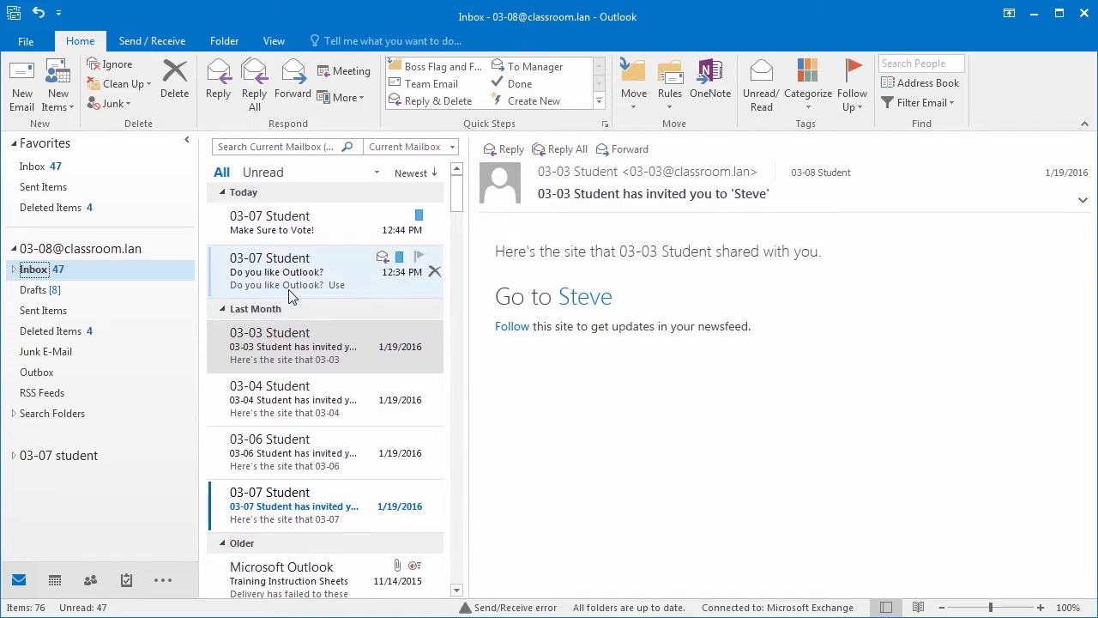
left_click(360, 292)
left_click(333, 365)
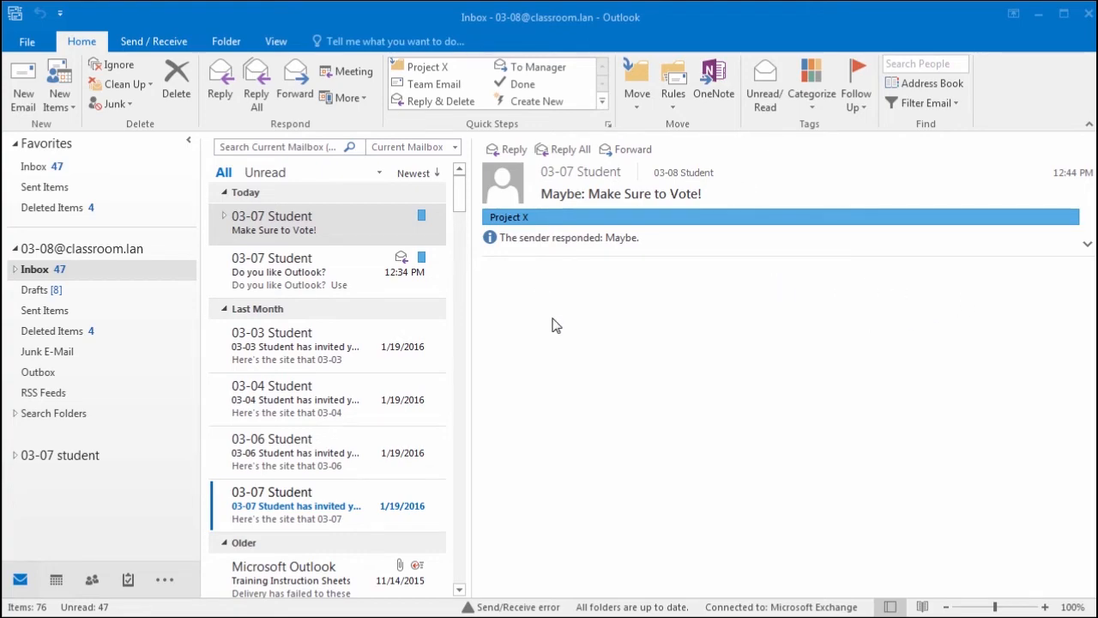
Step: Open Mail Setup from Windows search and show its E-mail Accounts list, accepting the certificate
key("super")
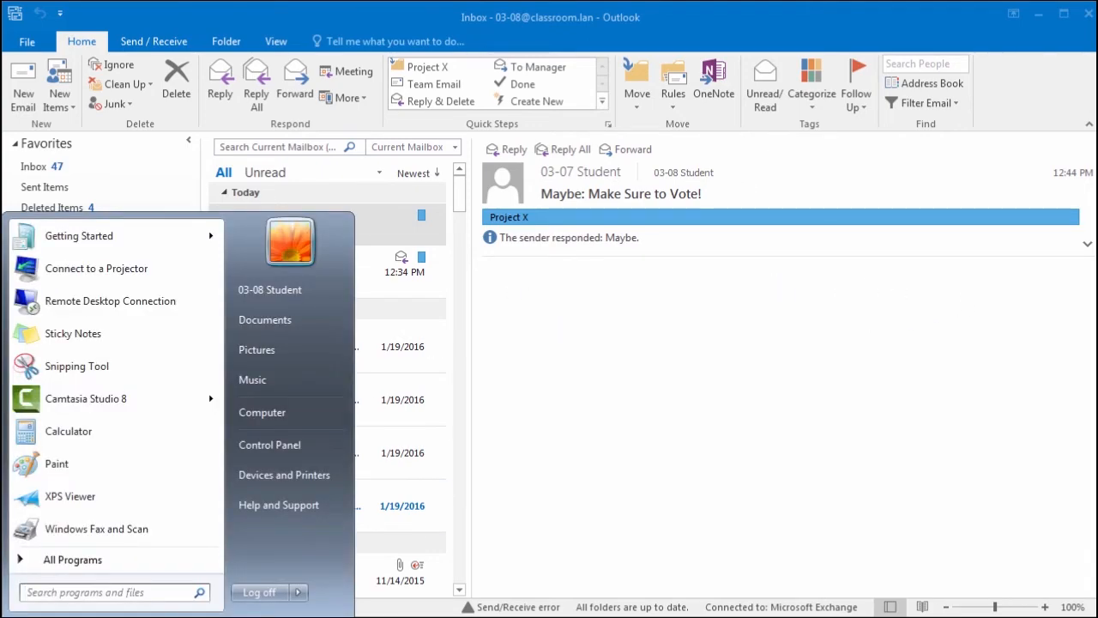
type("mail")
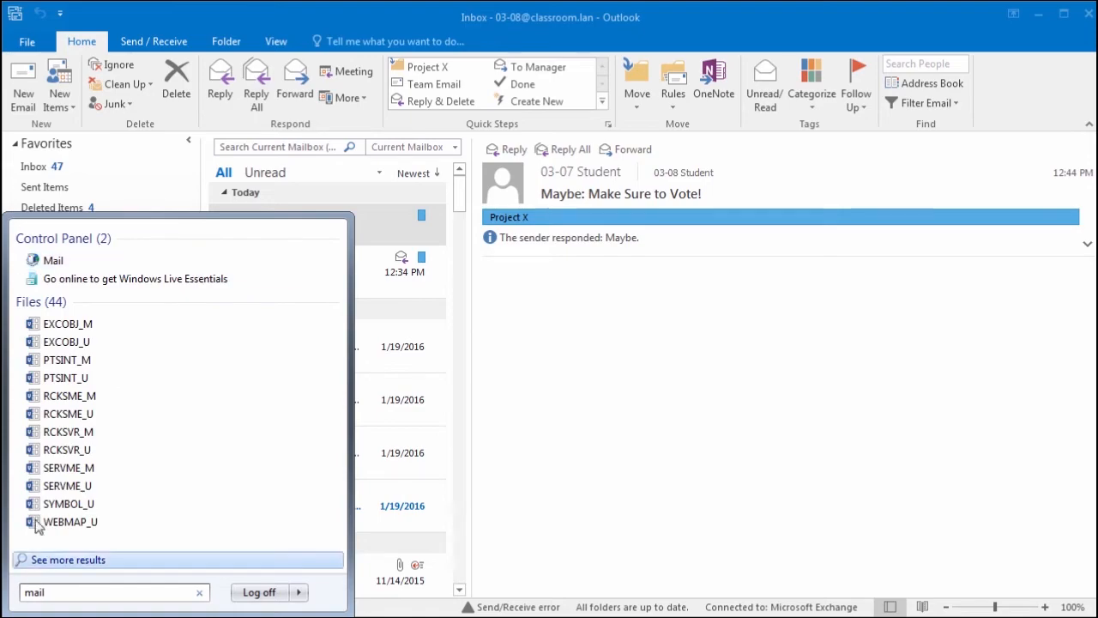
left_click(53, 262)
left_click_drag(197, 0, 395, 137)
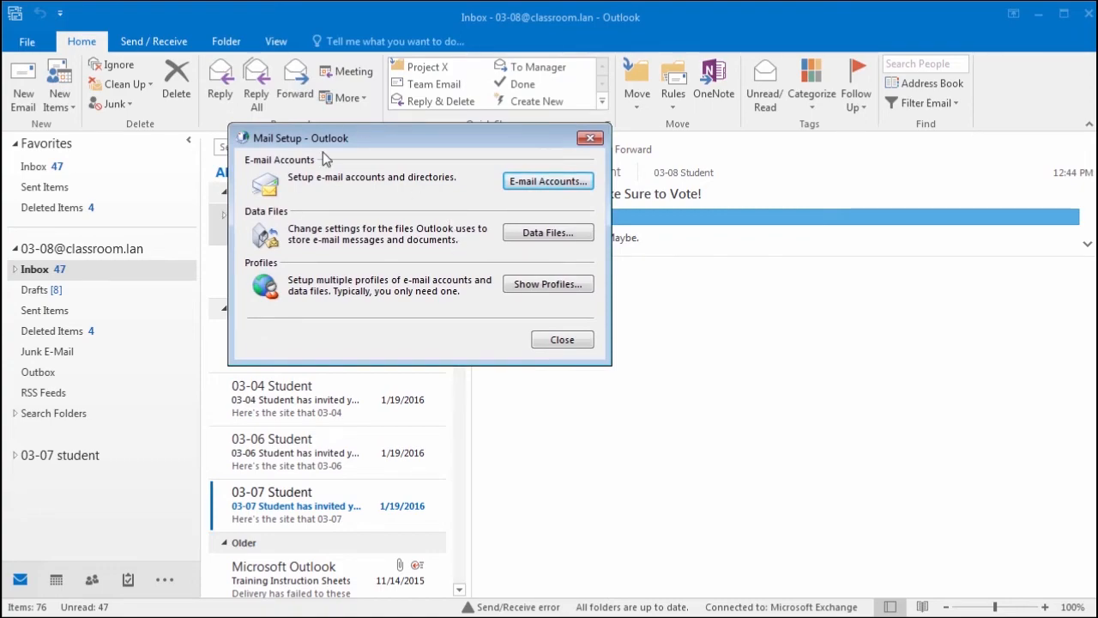
left_click(548, 181)
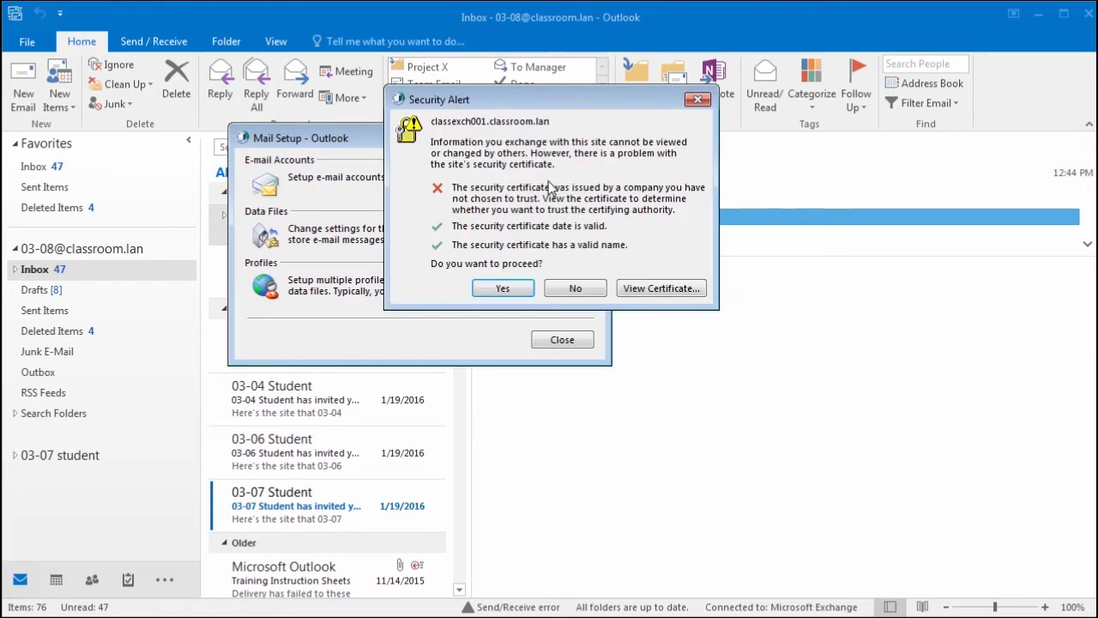
left_click(504, 289)
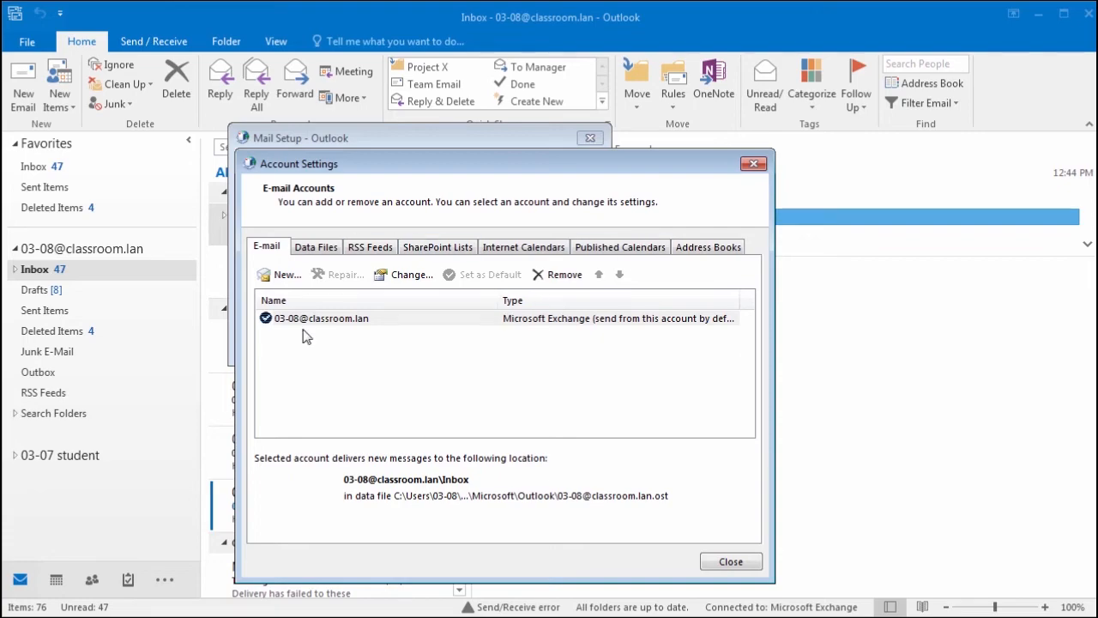
Step: Add a new Exchange account with its name, e-mail address and password, accepting the certificate
left_click(283, 275)
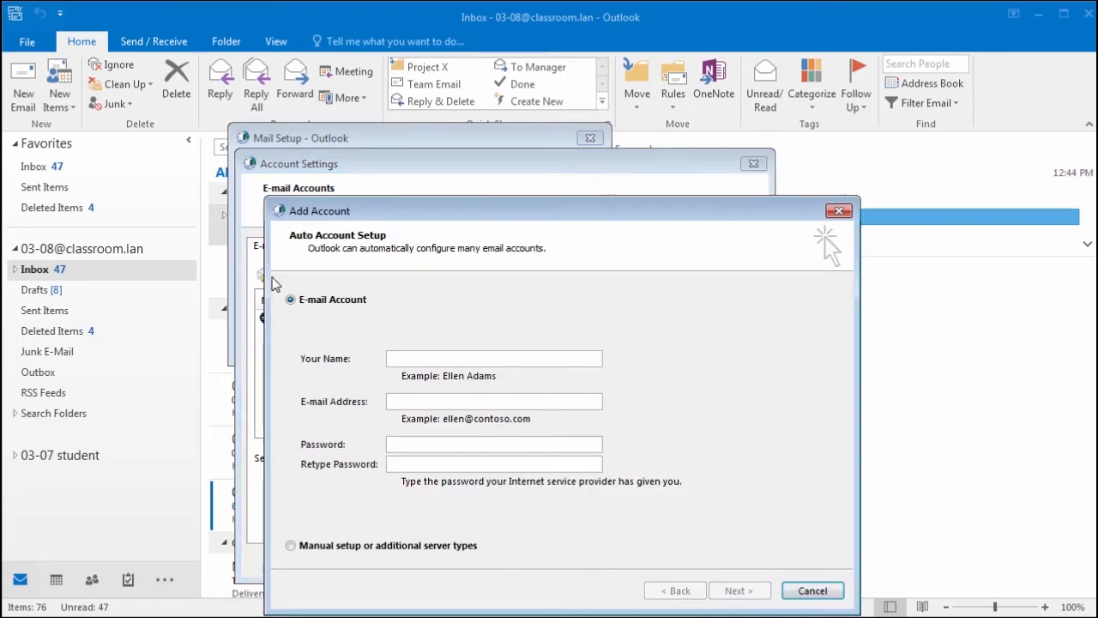
type("10-11")
key("Tab")
key("Tab")
type("******")
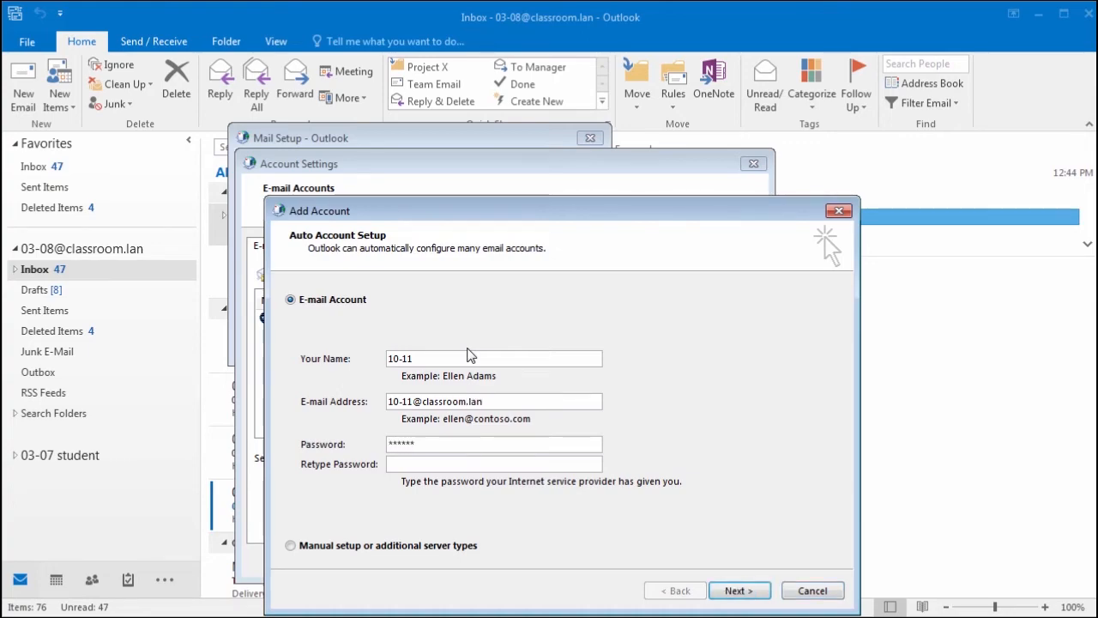
key("Tab")
type("******")
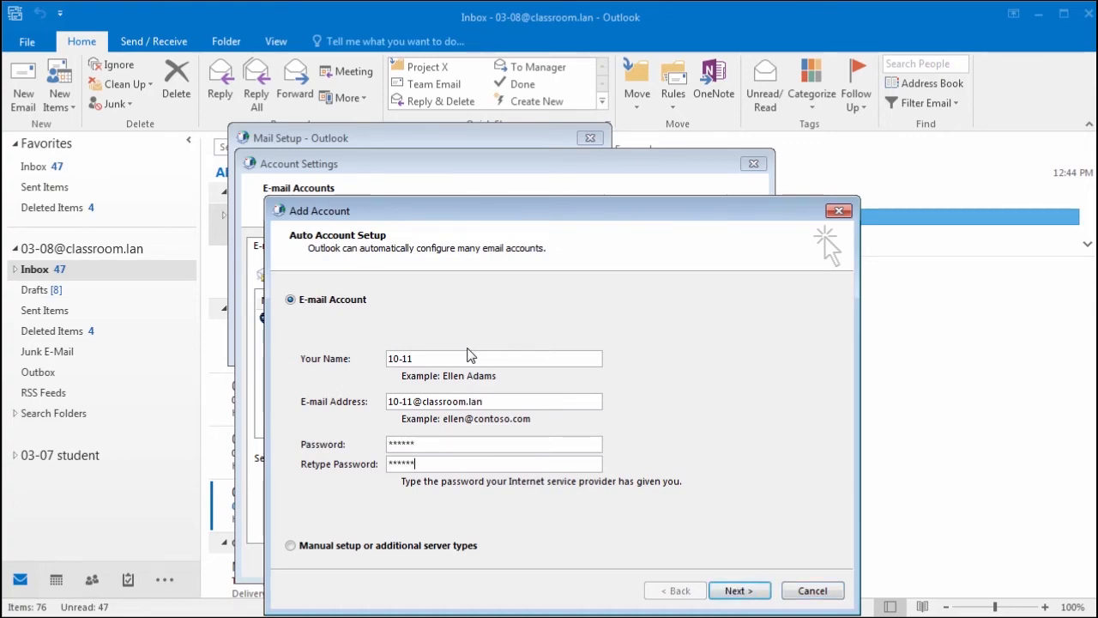
left_click(755, 592)
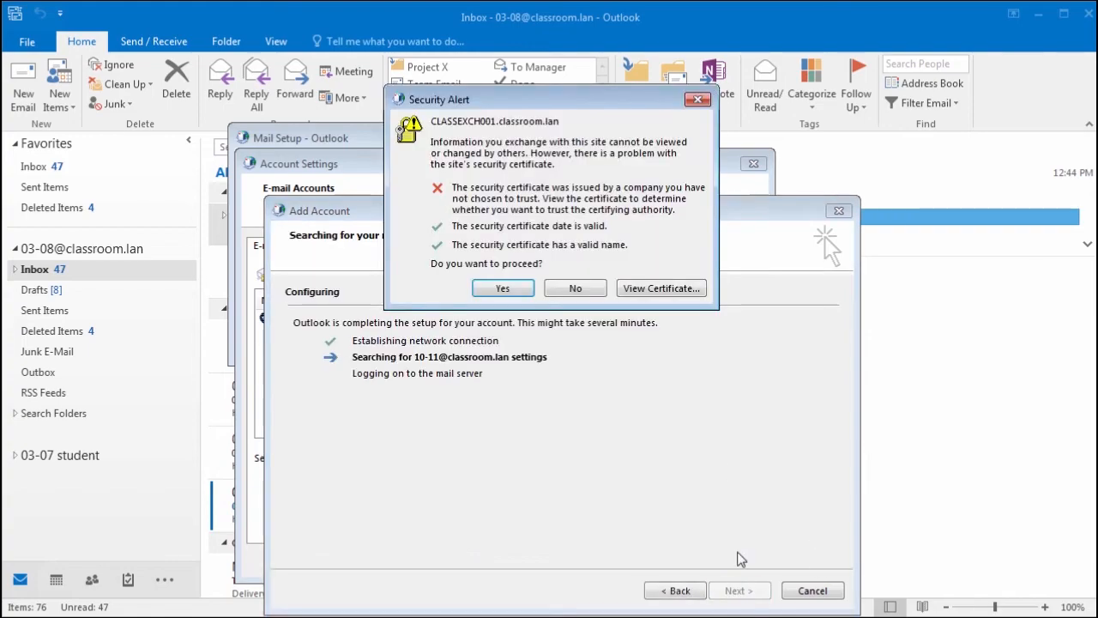
left_click(515, 283)
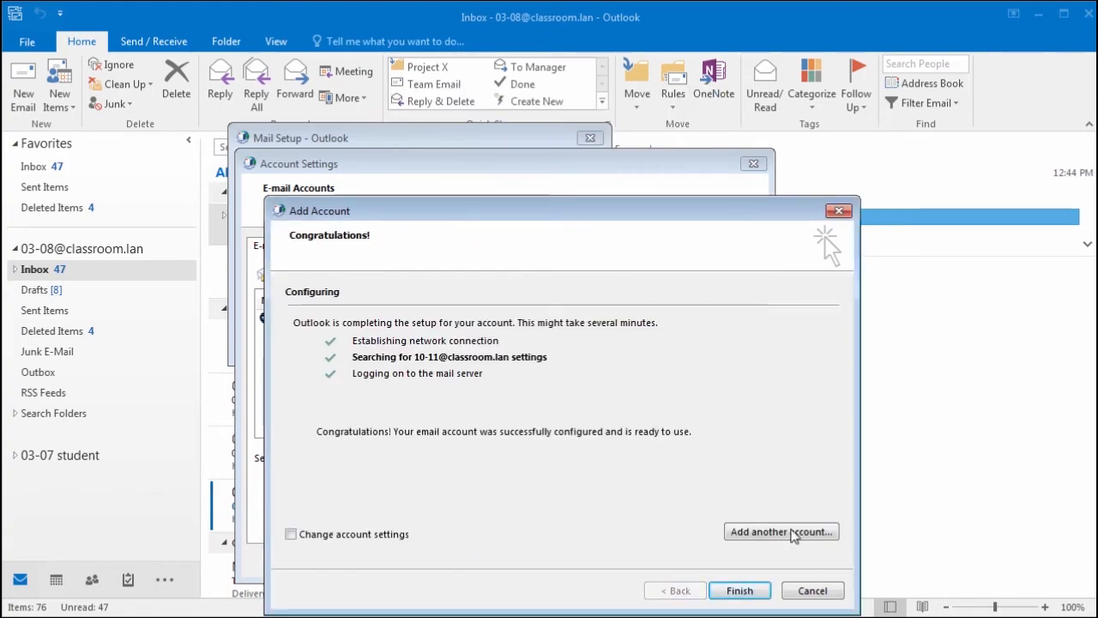
left_click(739, 591)
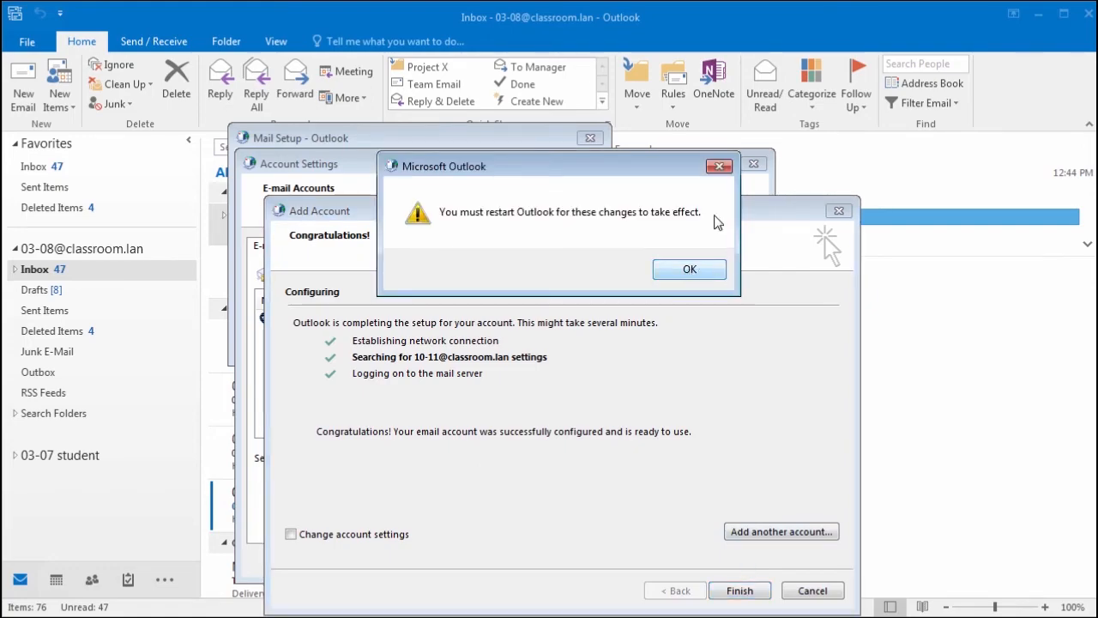
Step: Acknowledge the restart notice, close the mail dialogs and Outlook, then relaunch Outlook 2016
left_click(704, 271)
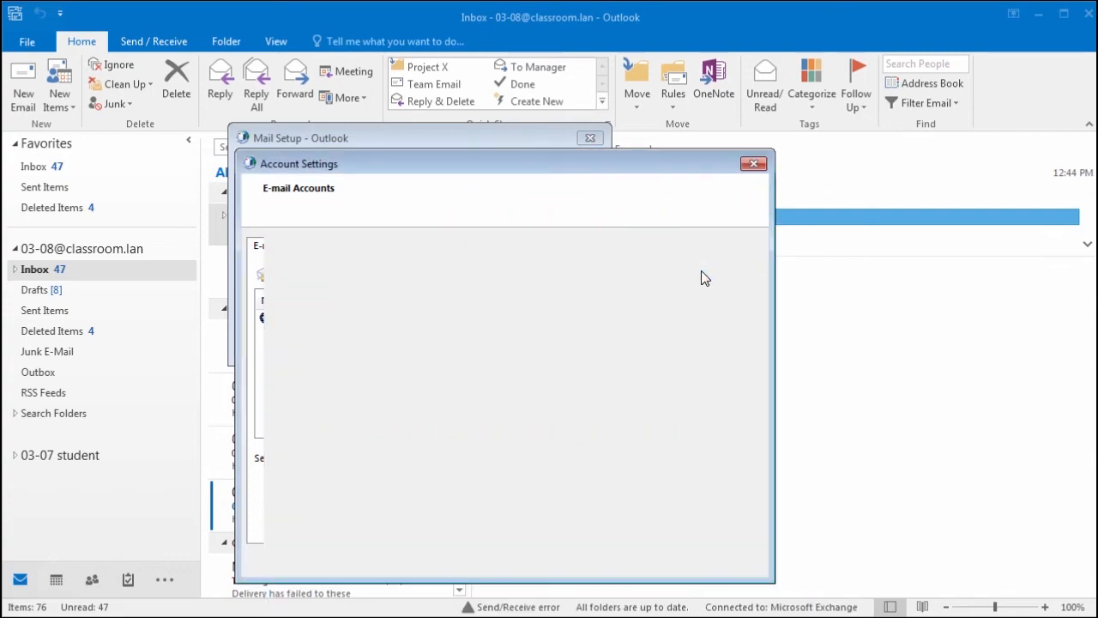
left_click(736, 563)
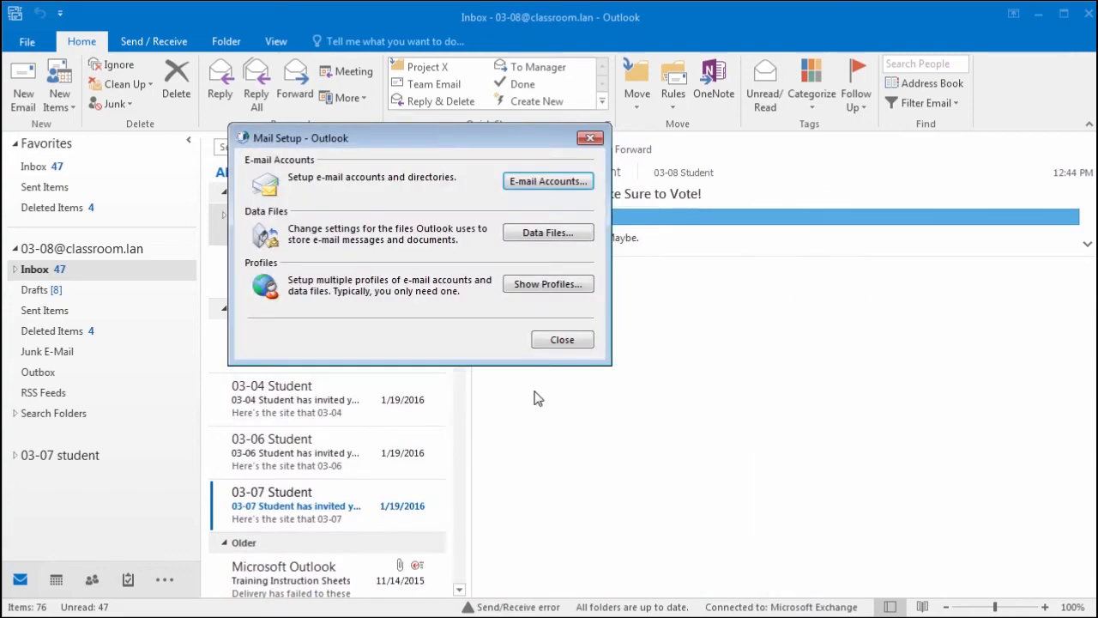
left_click(562, 340)
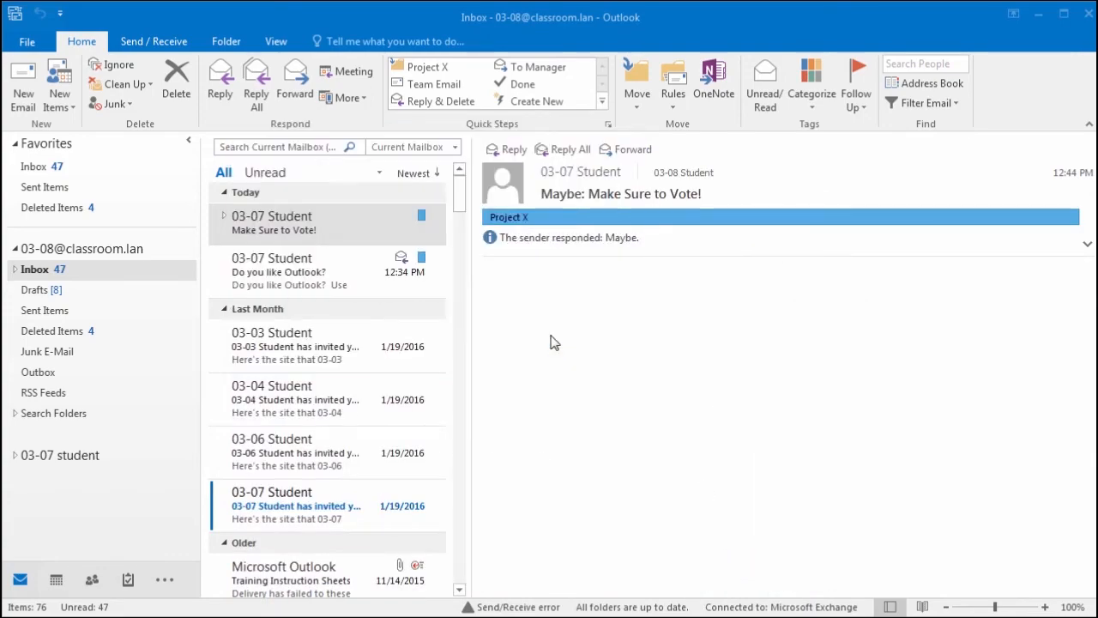
left_click(1088, 17)
key("super")
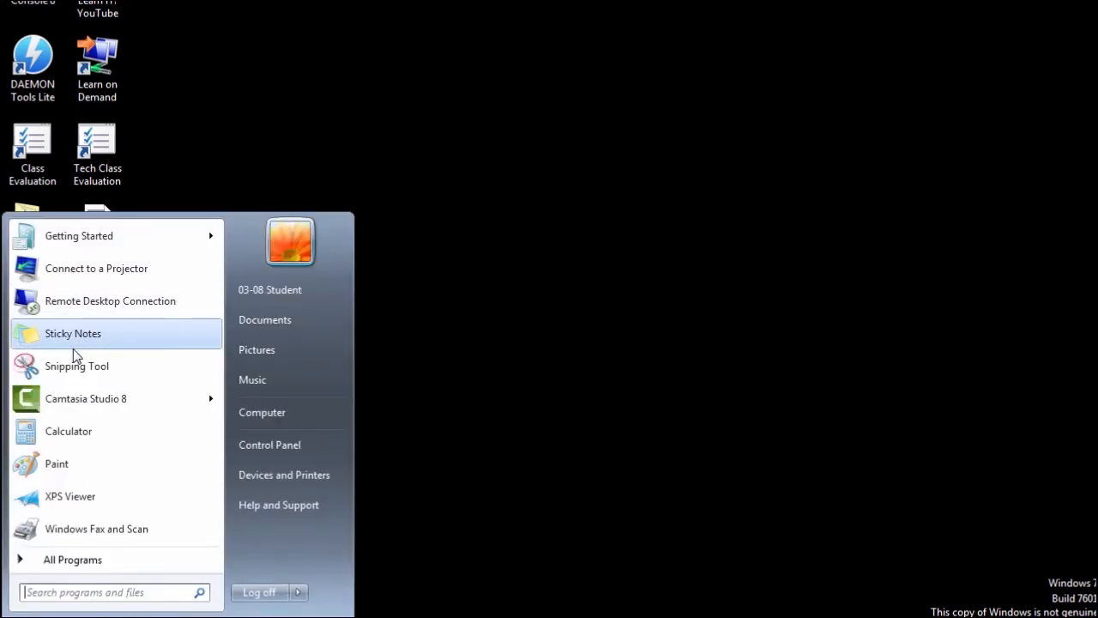
type("out")
key("Down")
key("Down")
key("Return")
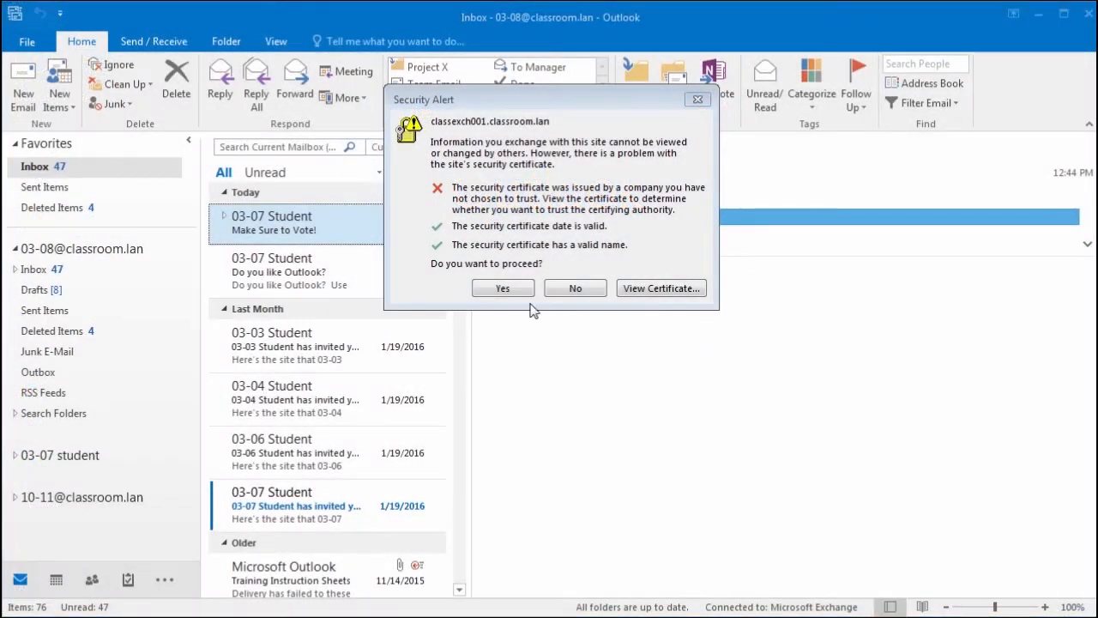
Step: Accept the startup certificate, open the new account's Inbox, dismiss Reminders, and show File account info
left_click(513, 289)
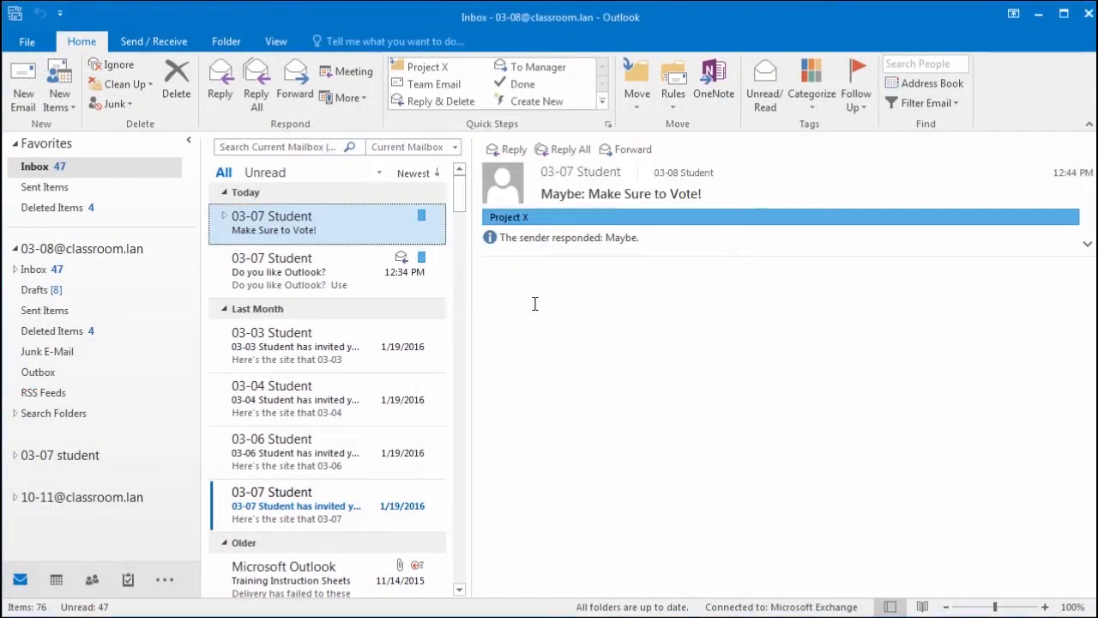
left_click(76, 500)
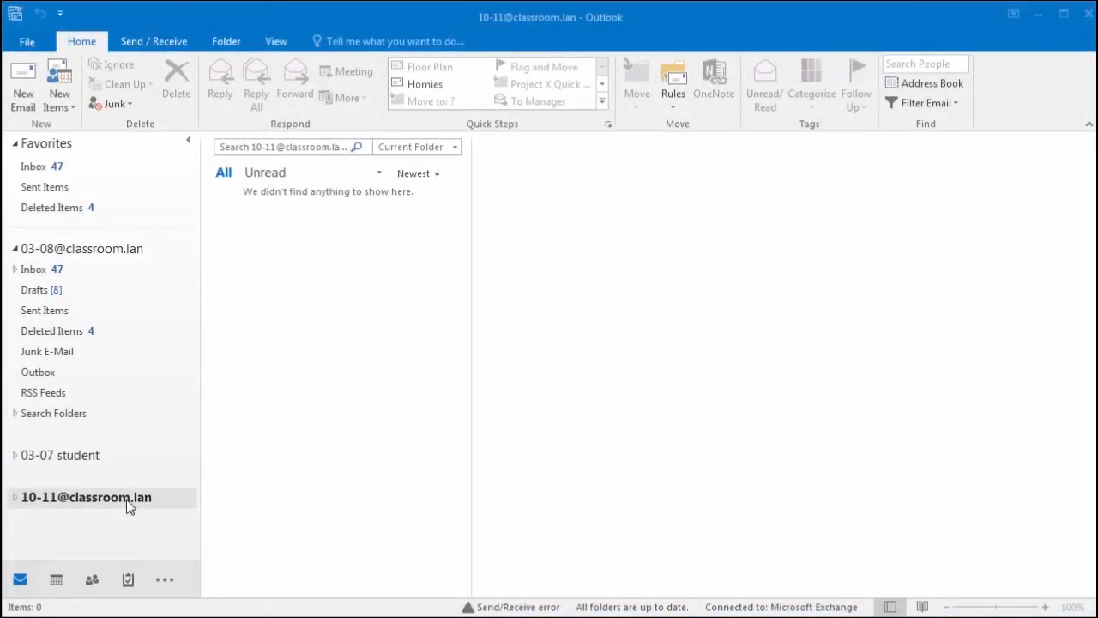
left_click(16, 498)
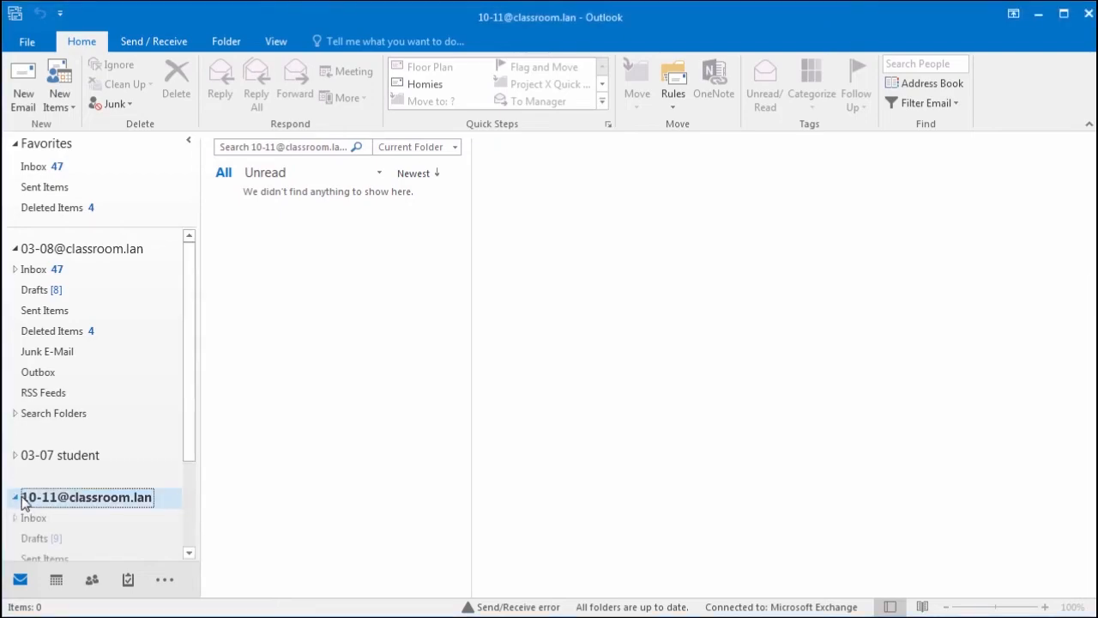
left_click(38, 518)
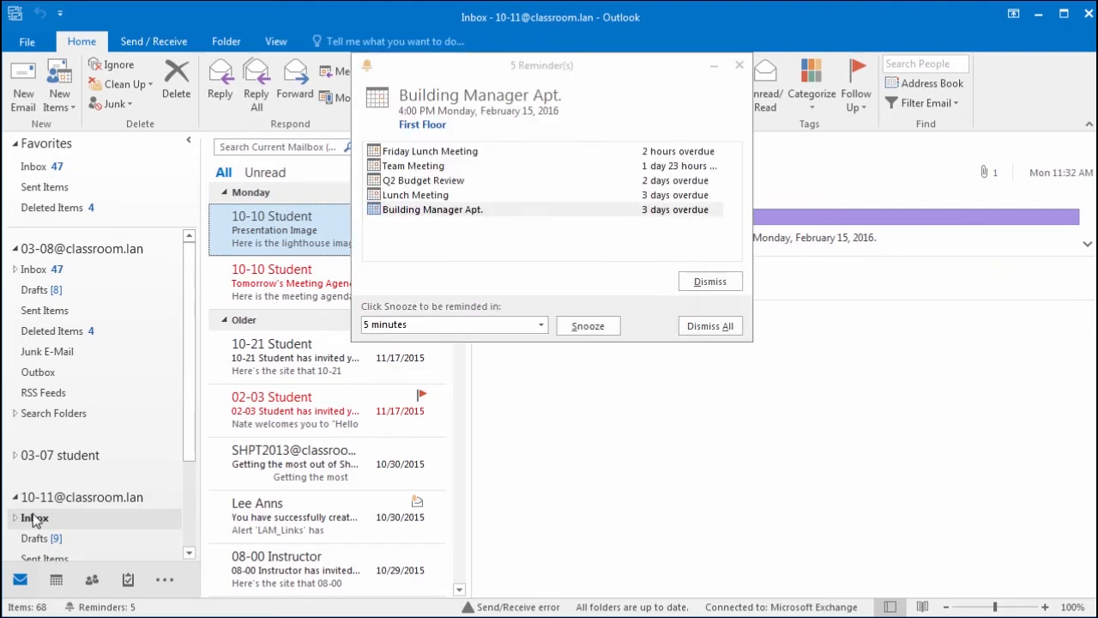
left_click(739, 65)
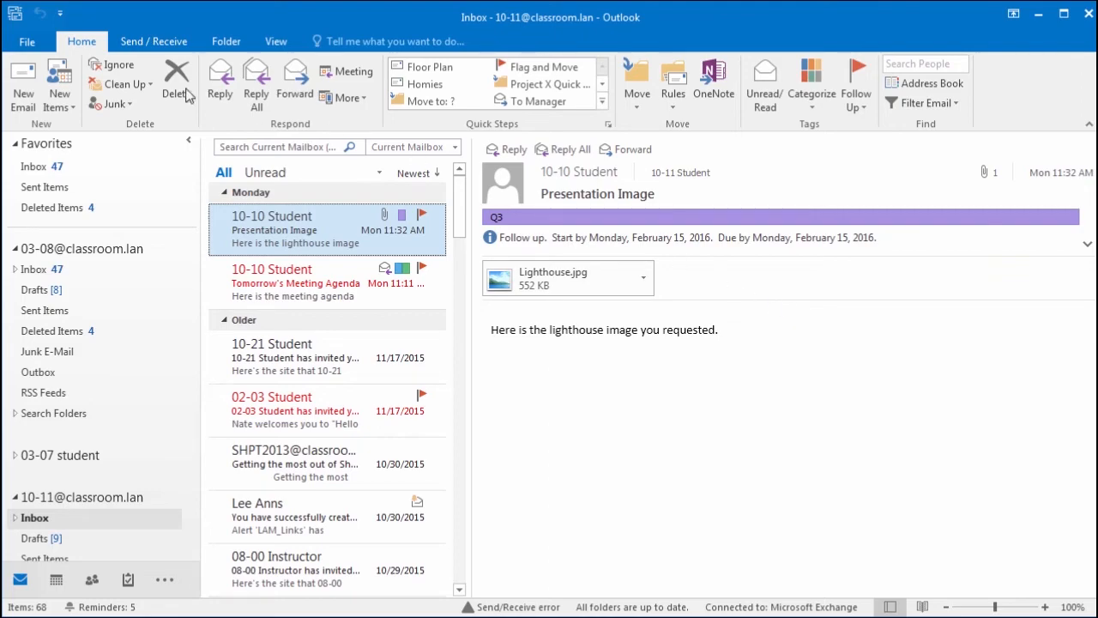
left_click(29, 43)
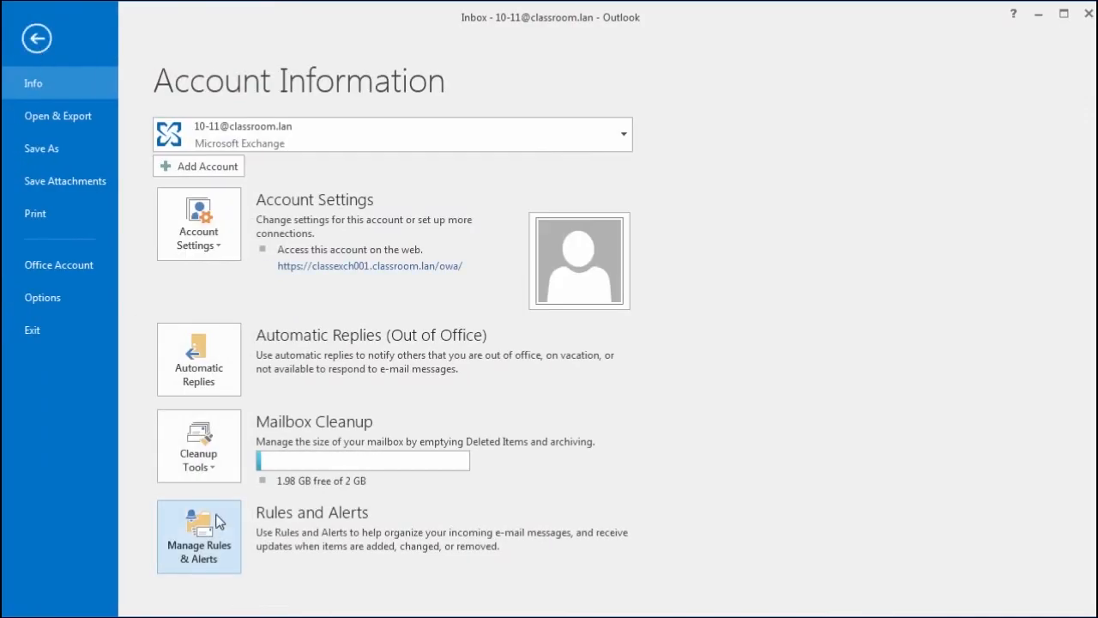
Step: Open Account Settings and select the new account, briefly opening and closing Windows Mail setup
left_click(205, 242)
left_click(245, 292)
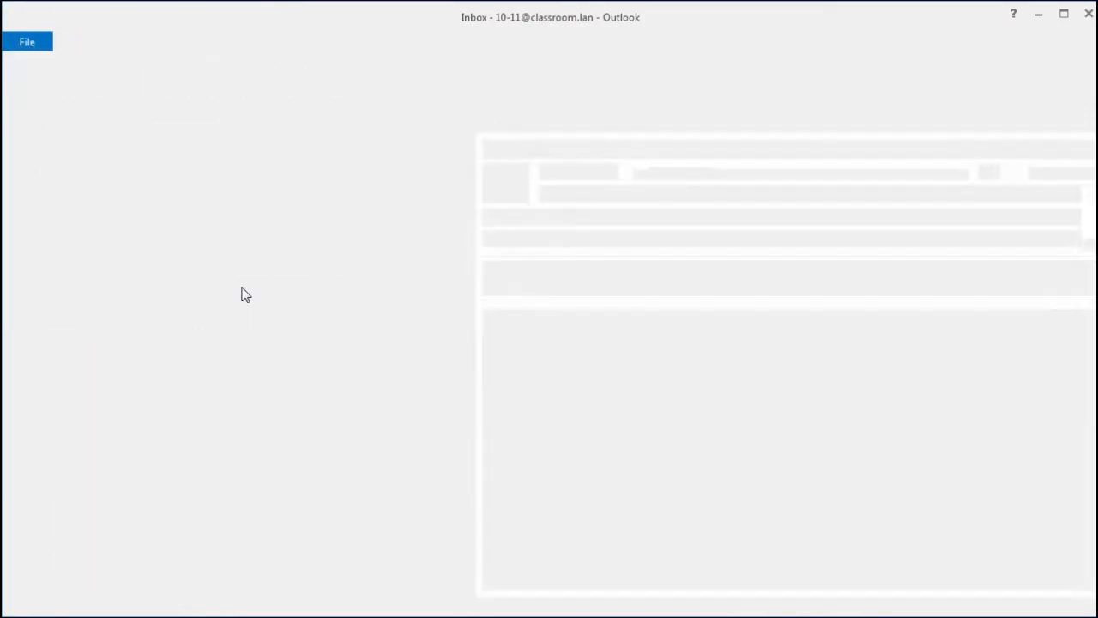
left_click(370, 276)
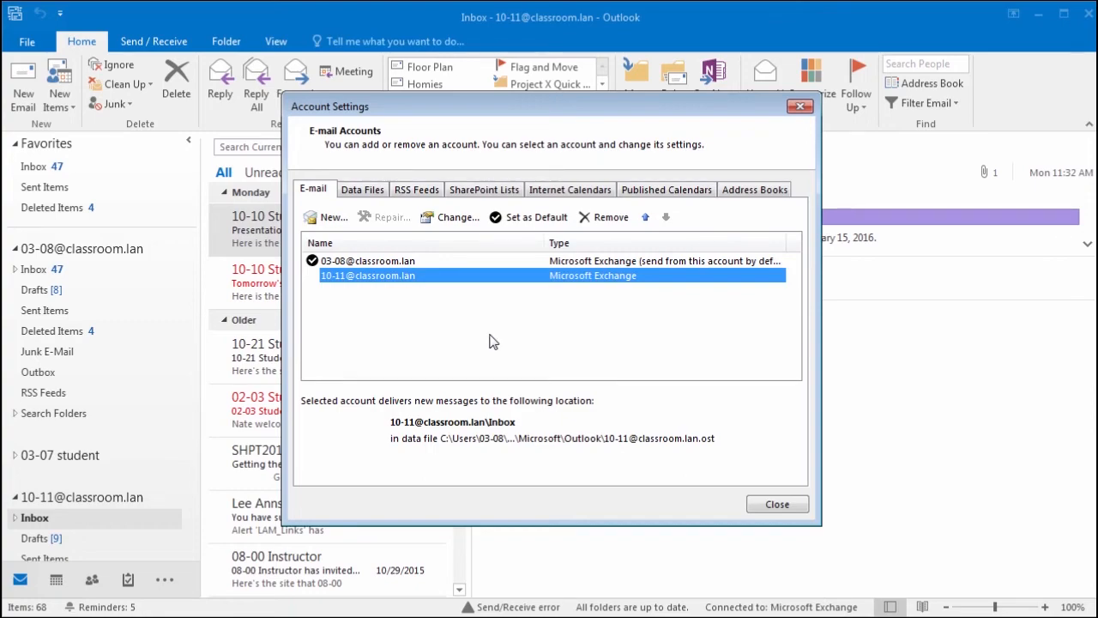
key("super")
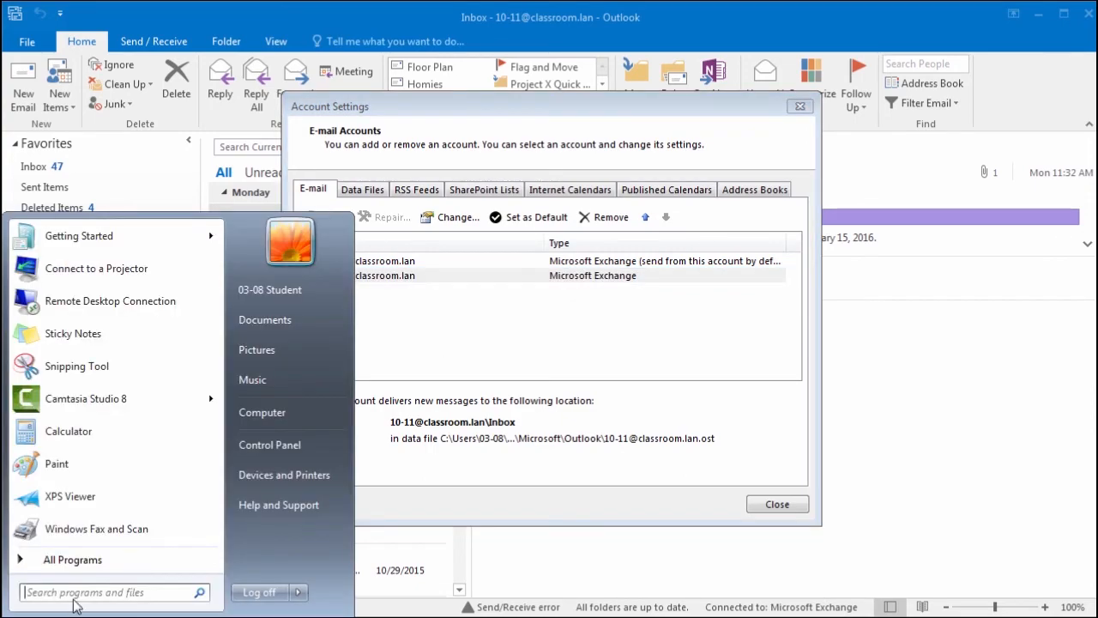
type("mail")
key("Return")
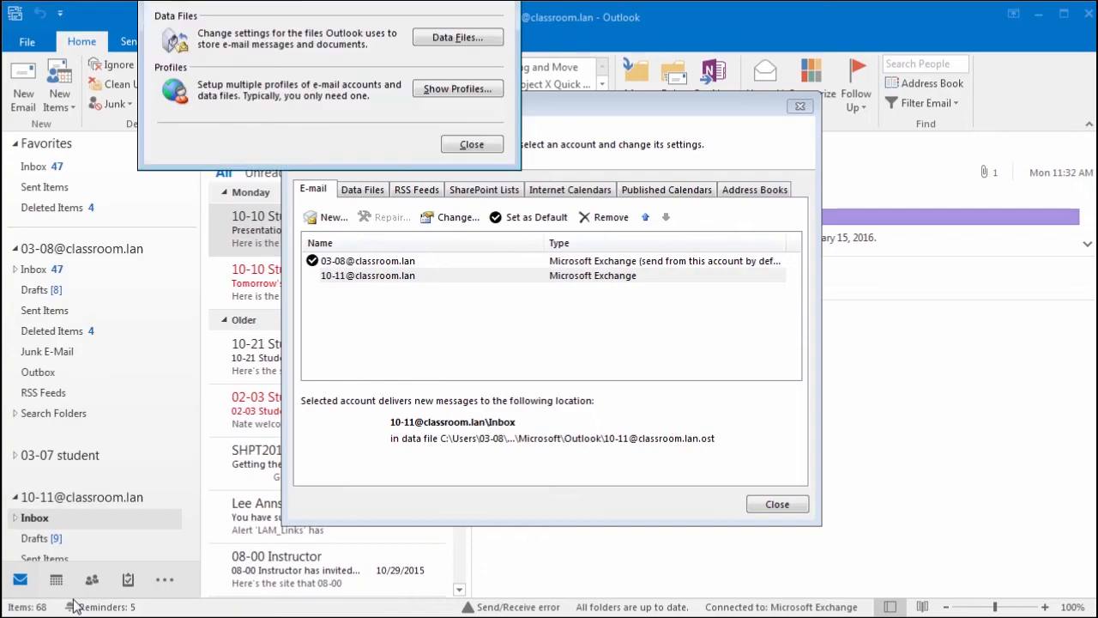
left_click(557, 83)
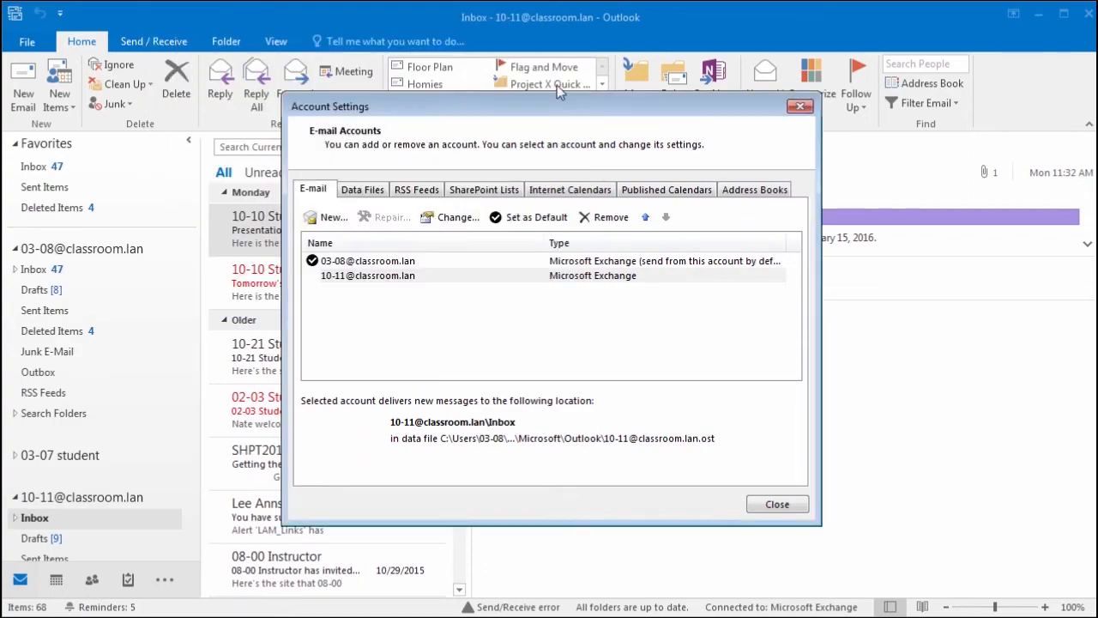
Step: Remove the second e-mail account, confirm, and close Account Settings
left_click(372, 279)
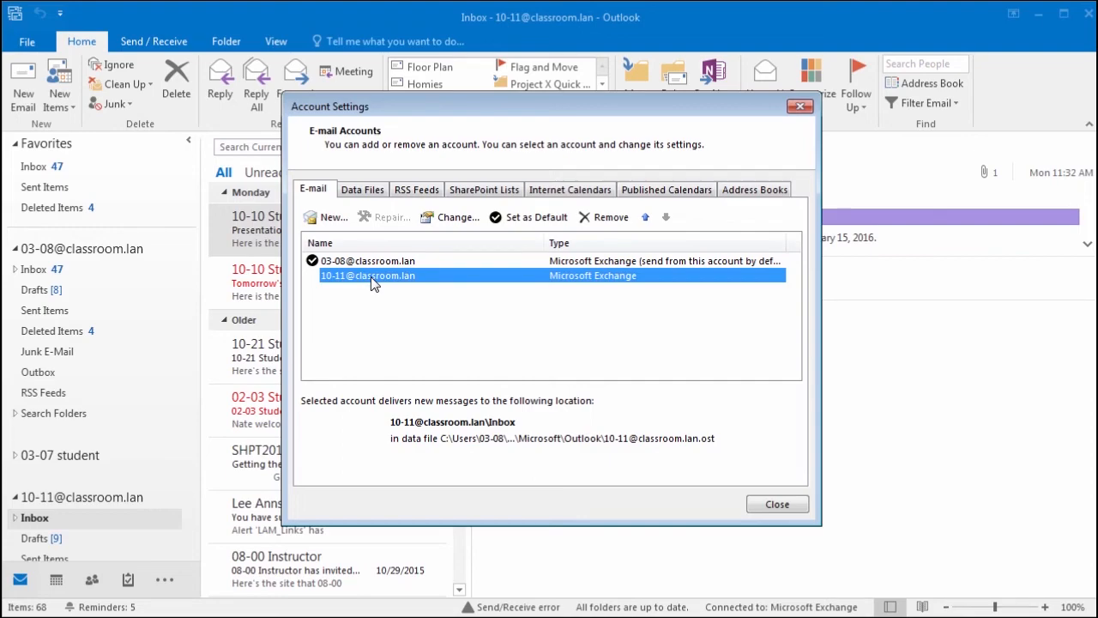
left_click(611, 220)
left_click(677, 337)
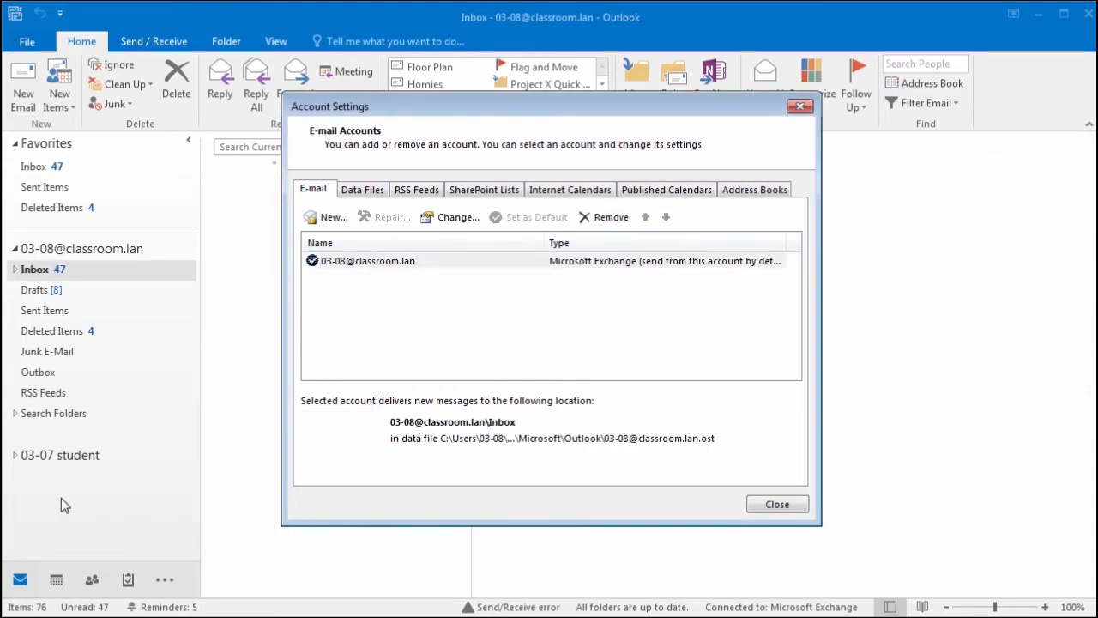
left_click(778, 504)
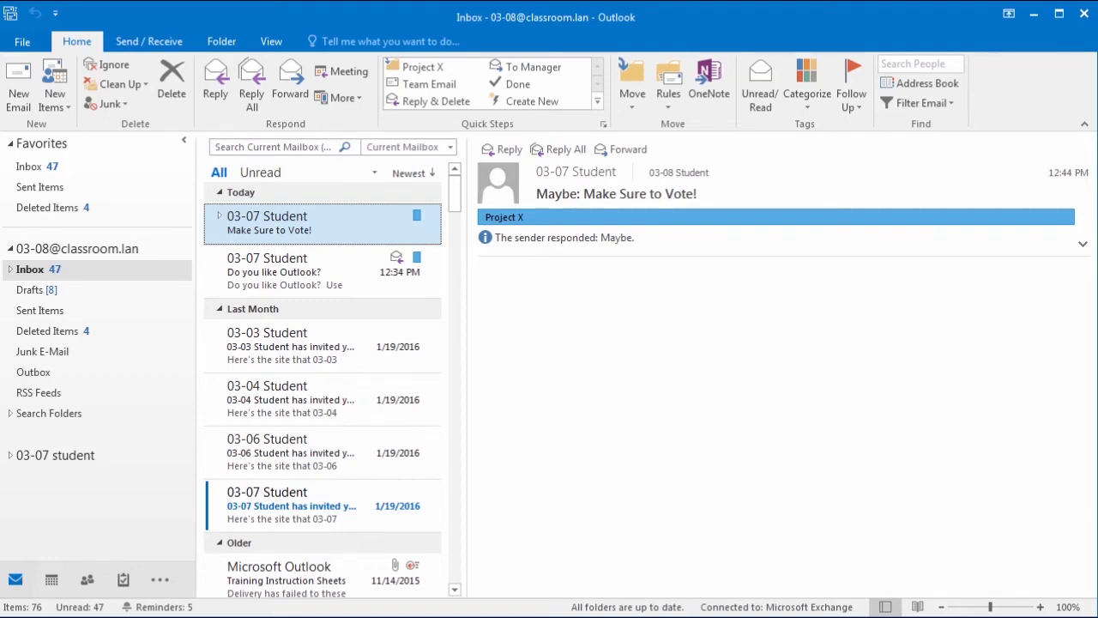
Step: Toggle Work Offline on and back off under Send / Receive to reconnect to Exchange
left_click(137, 43)
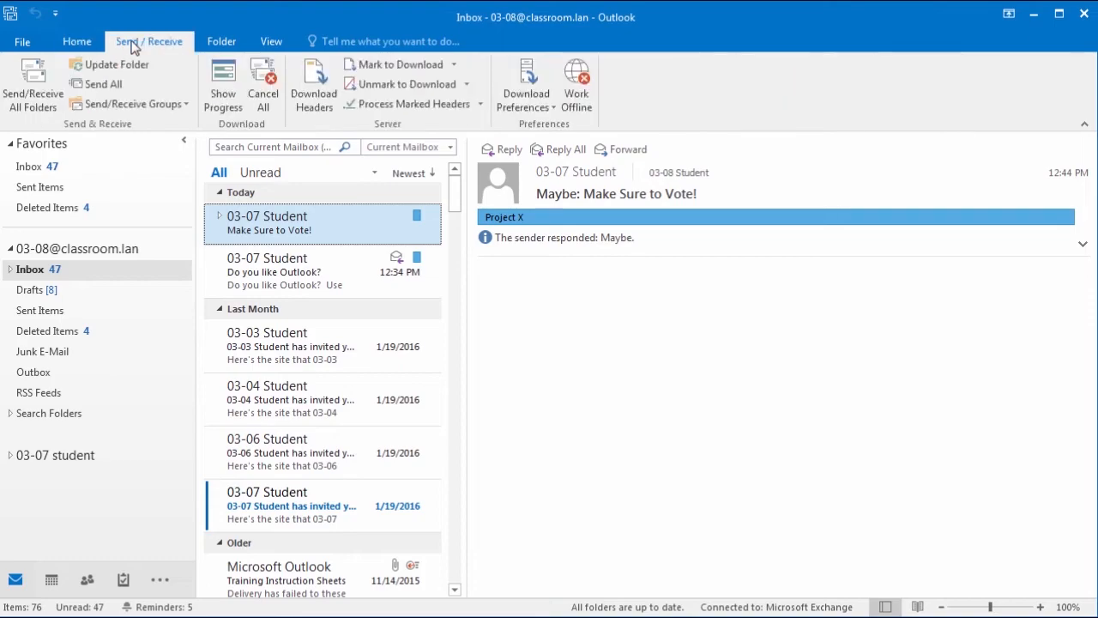
left_click(576, 103)
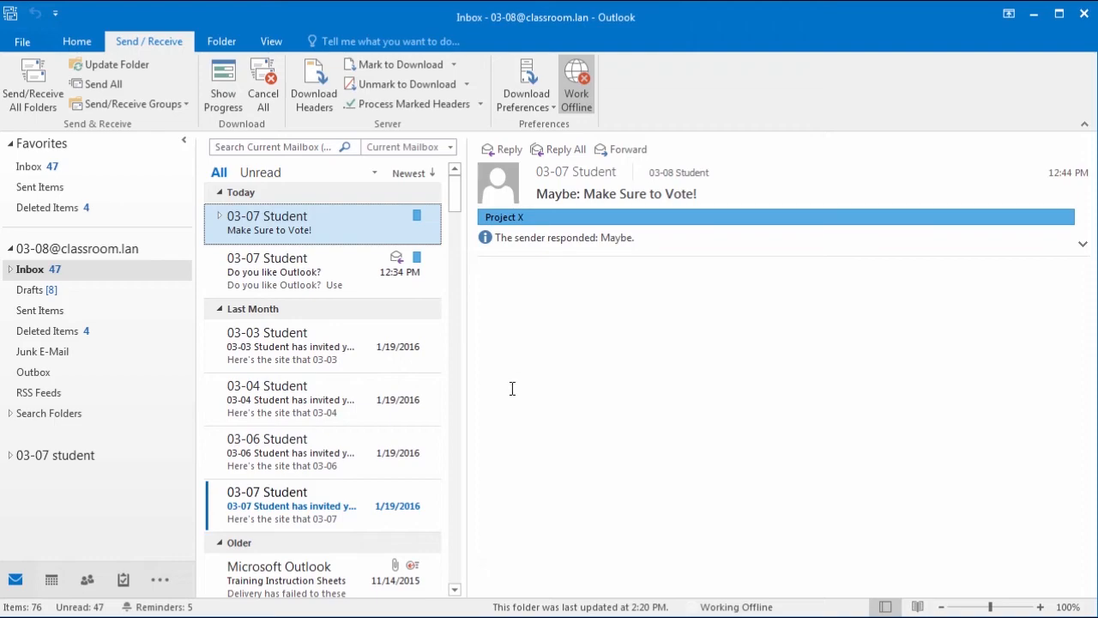
left_click(575, 100)
left_click(577, 99)
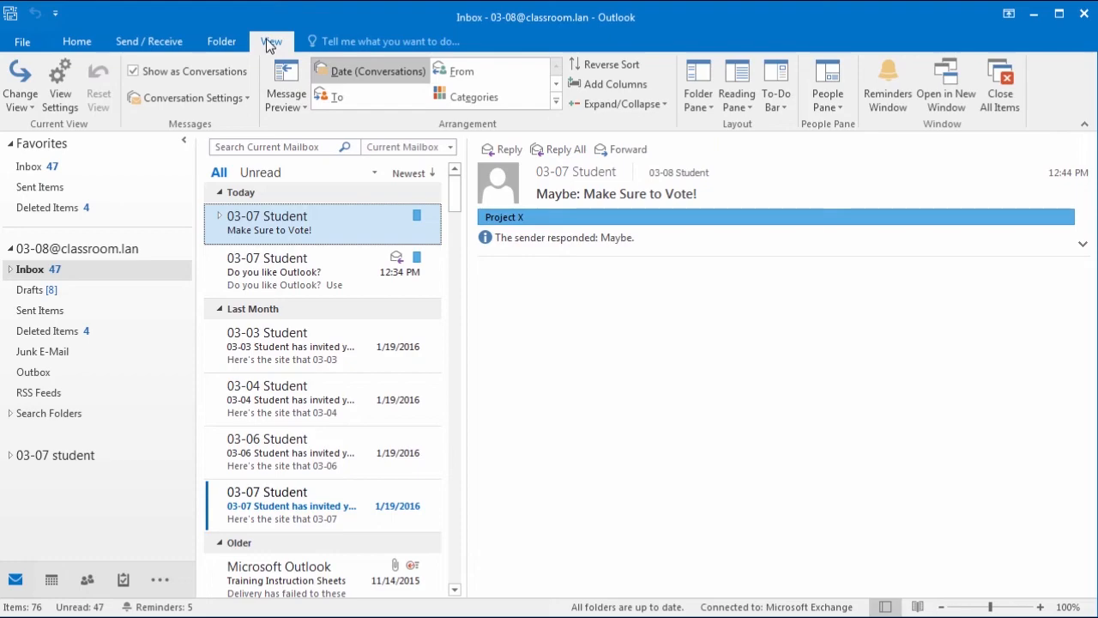
Step: Set the message list's column and row fonts to 10 pt Segoe UI in View Settings > Other Settings
left_click(66, 95)
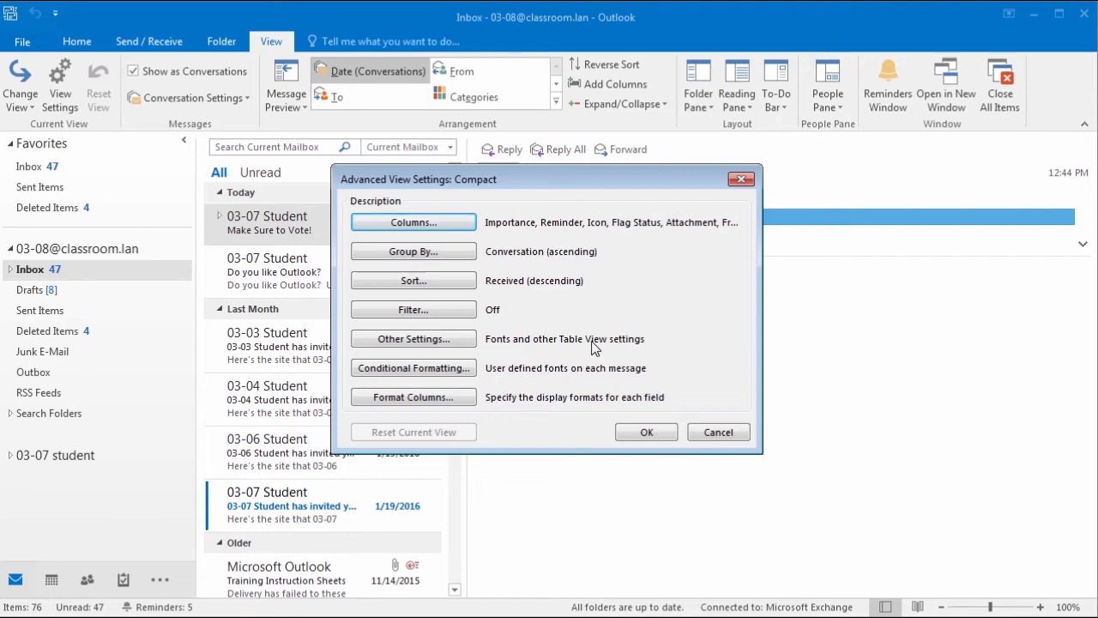
left_click(410, 340)
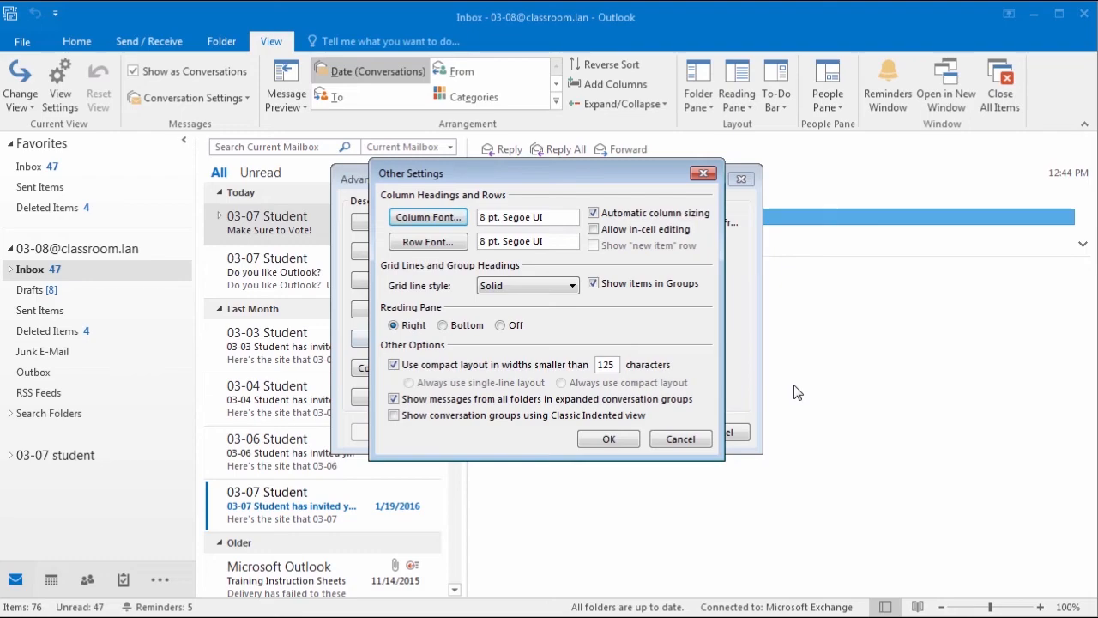
left_click(482, 218)
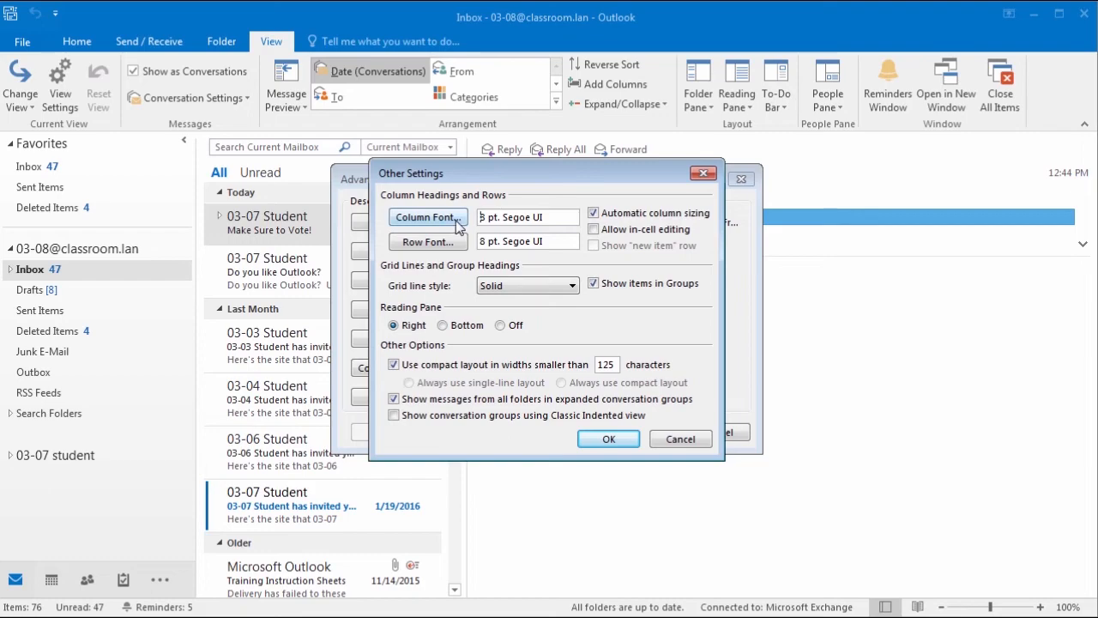
left_click(436, 219)
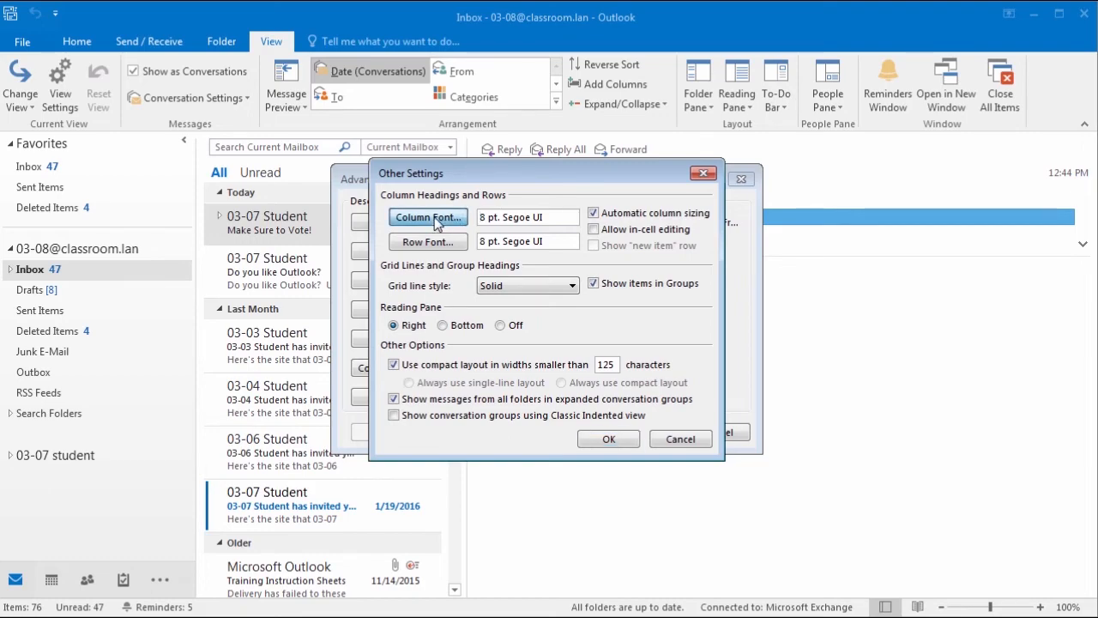
left_click(617, 250)
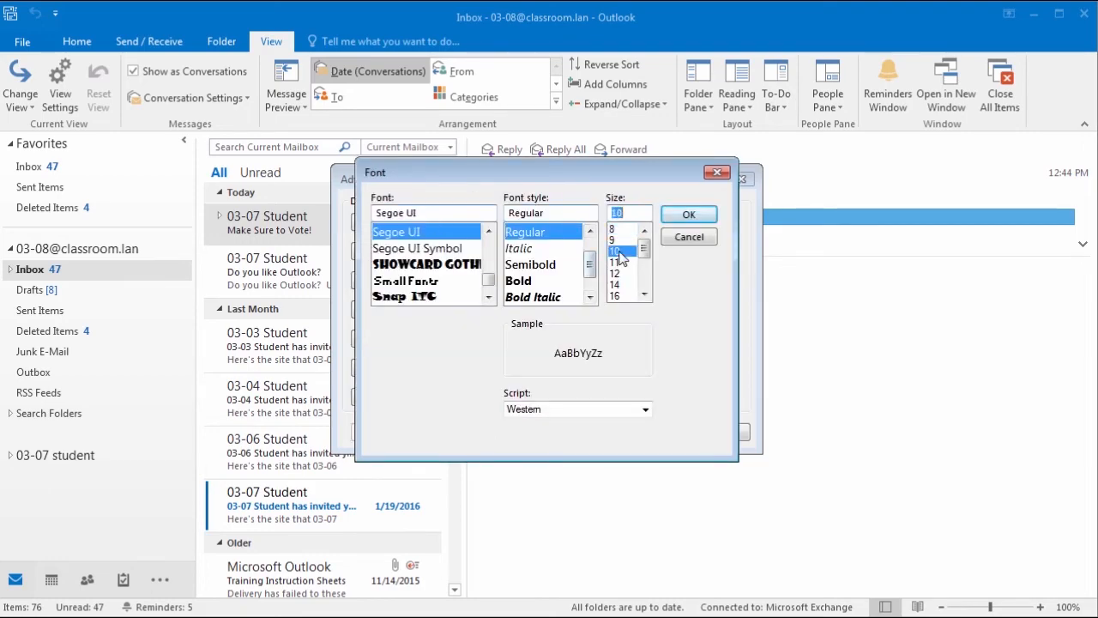
left_click(702, 220)
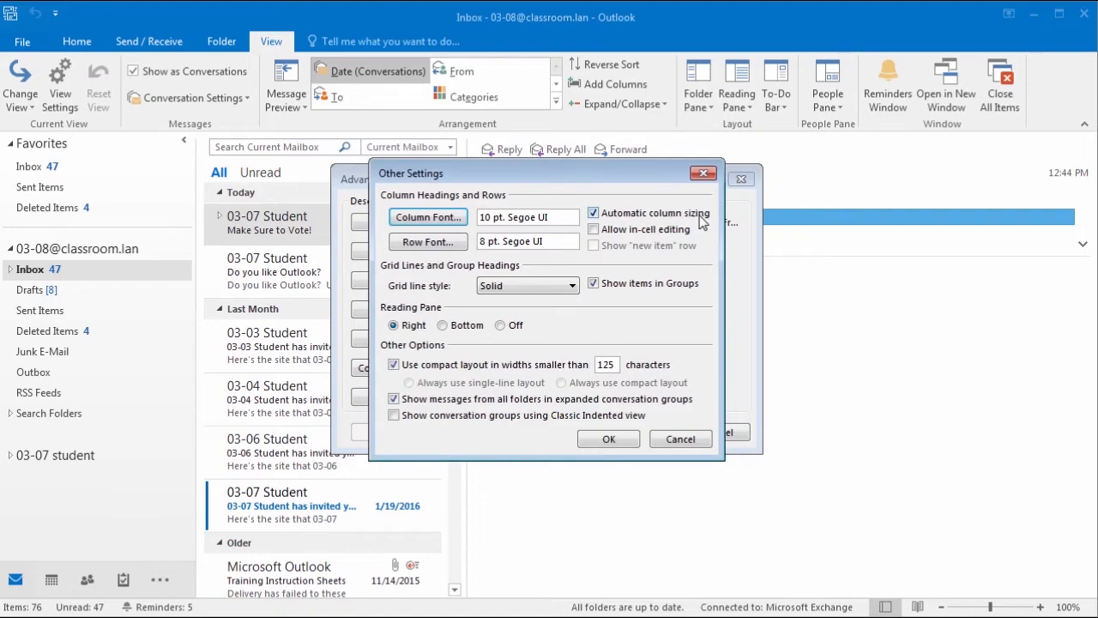
left_click(451, 245)
left_click(614, 250)
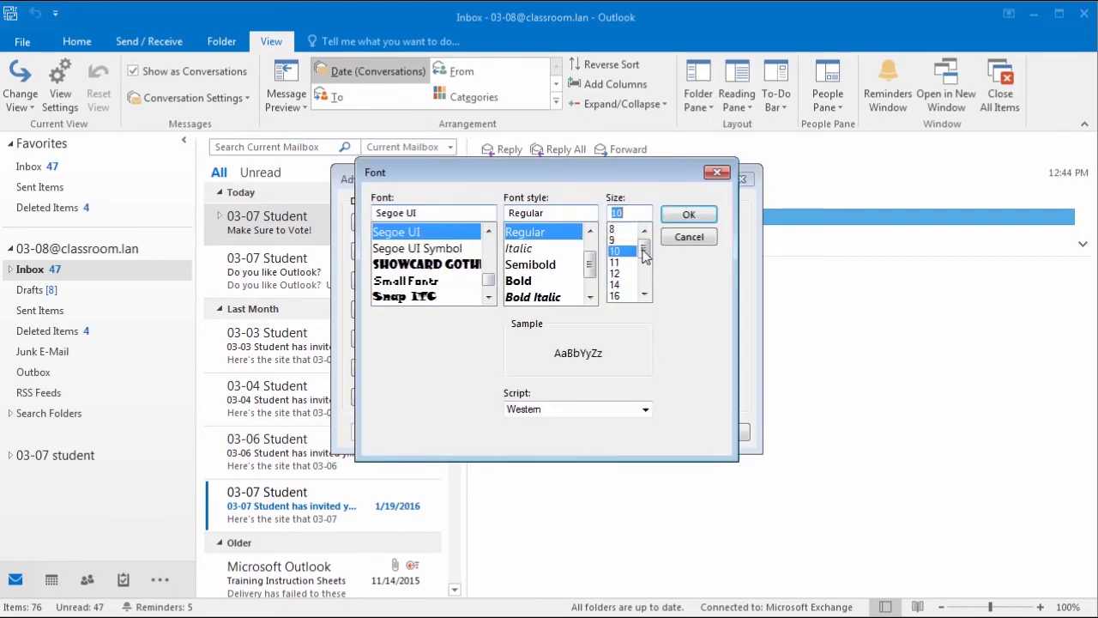
left_click(689, 216)
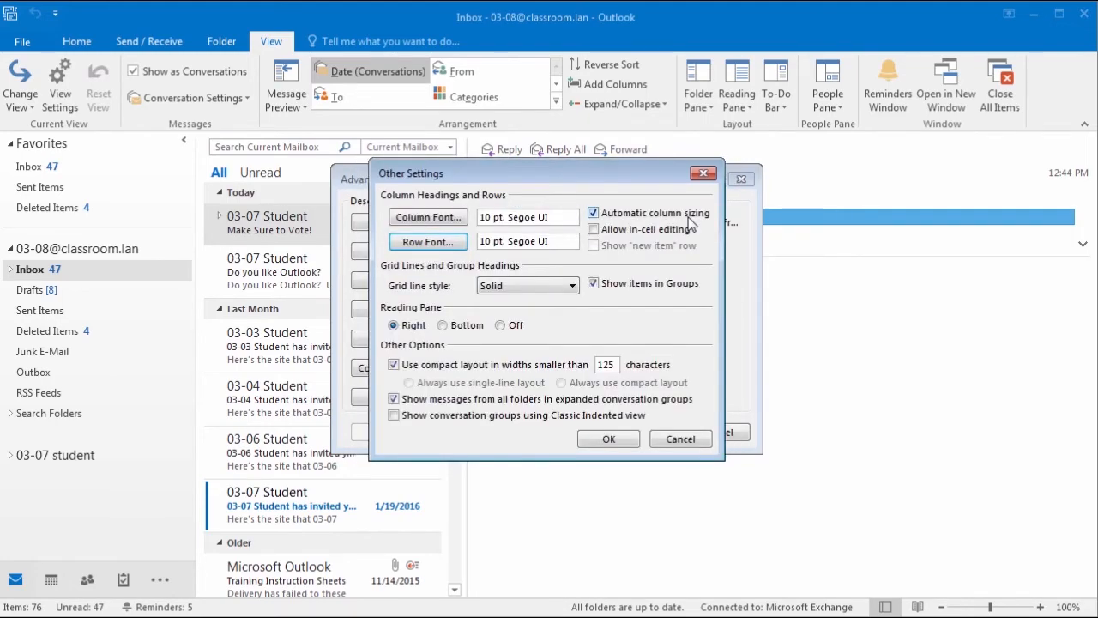
left_click(608, 440)
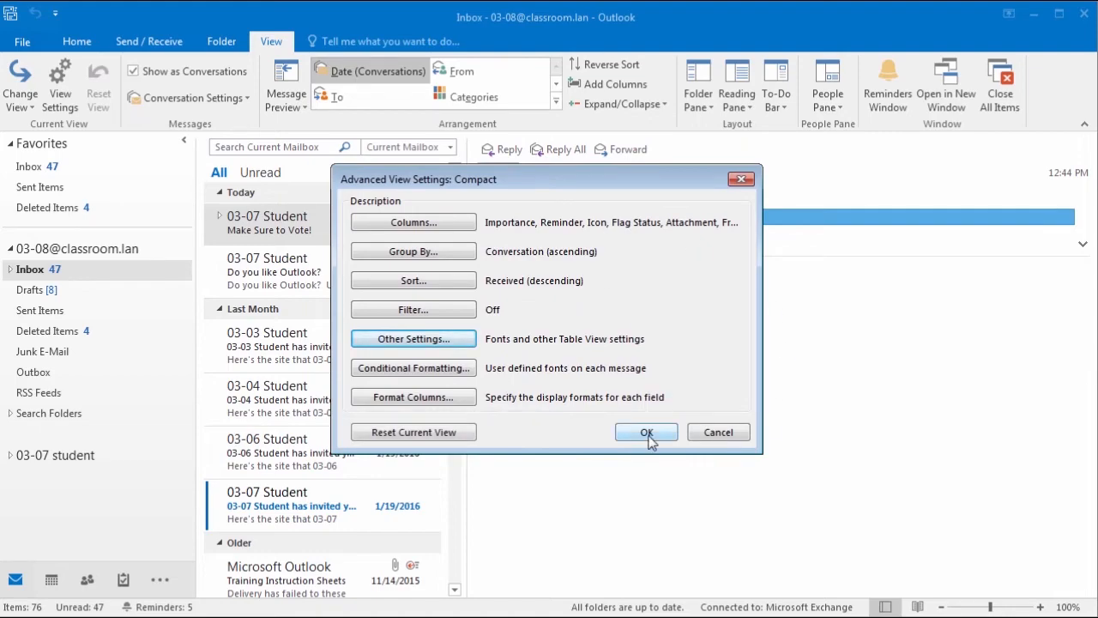
left_click(647, 433)
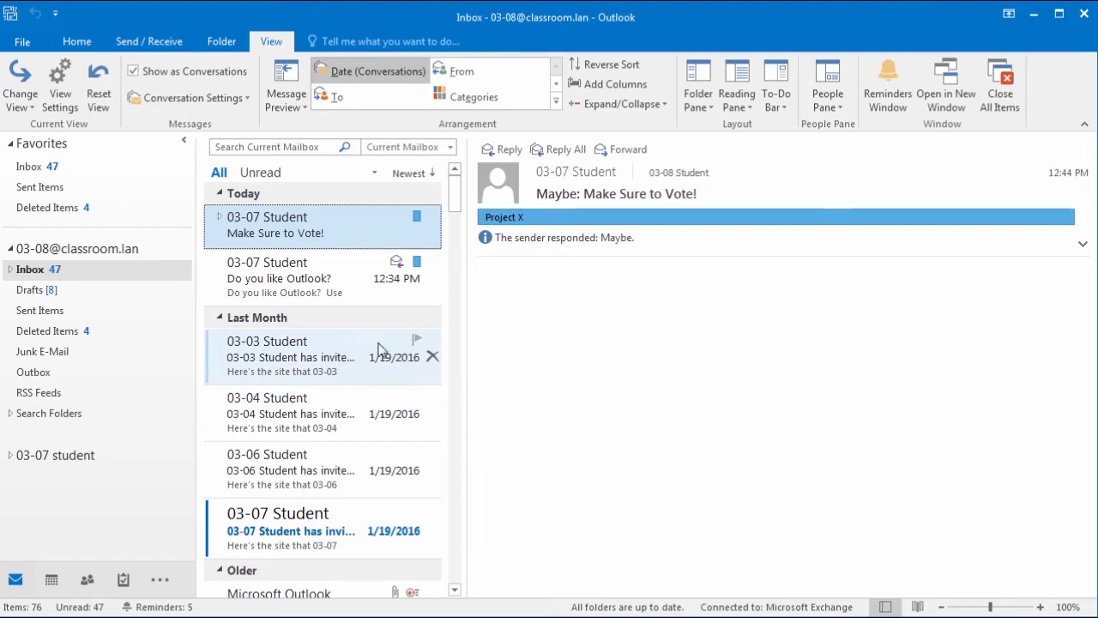
Step: Reset the Compact view to its defaults and reopen its Advanced View Settings
left_click(102, 94)
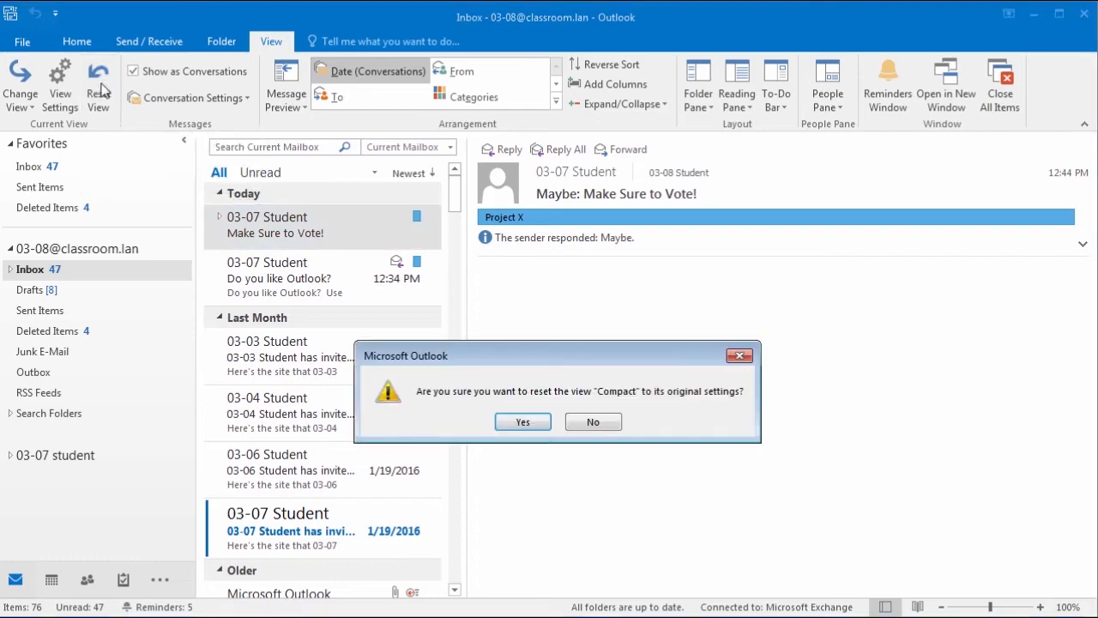
left_click(522, 424)
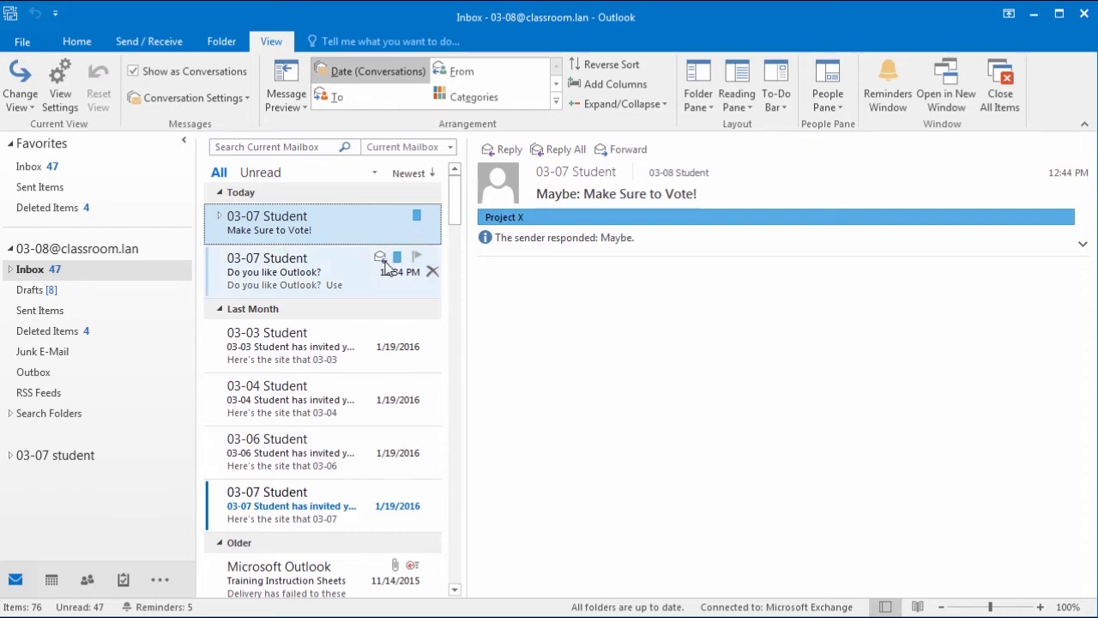
left_click(64, 96)
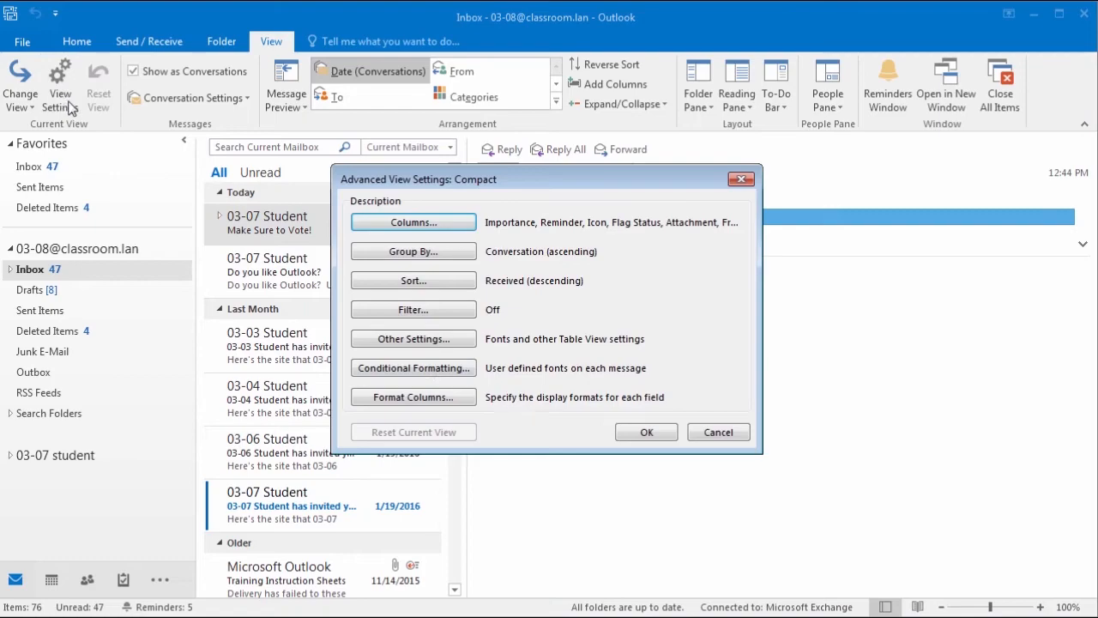
Step: Add a conditional formatting rule named 03-07 with a green font, after viewing the Overdue rule
left_click(413, 369)
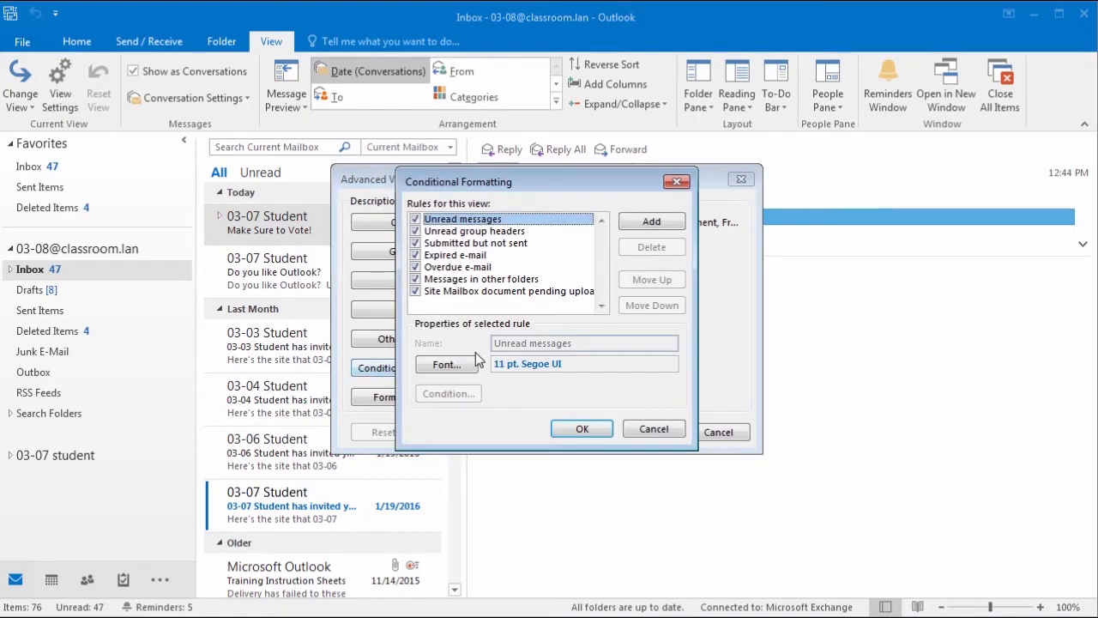
left_click(466, 268)
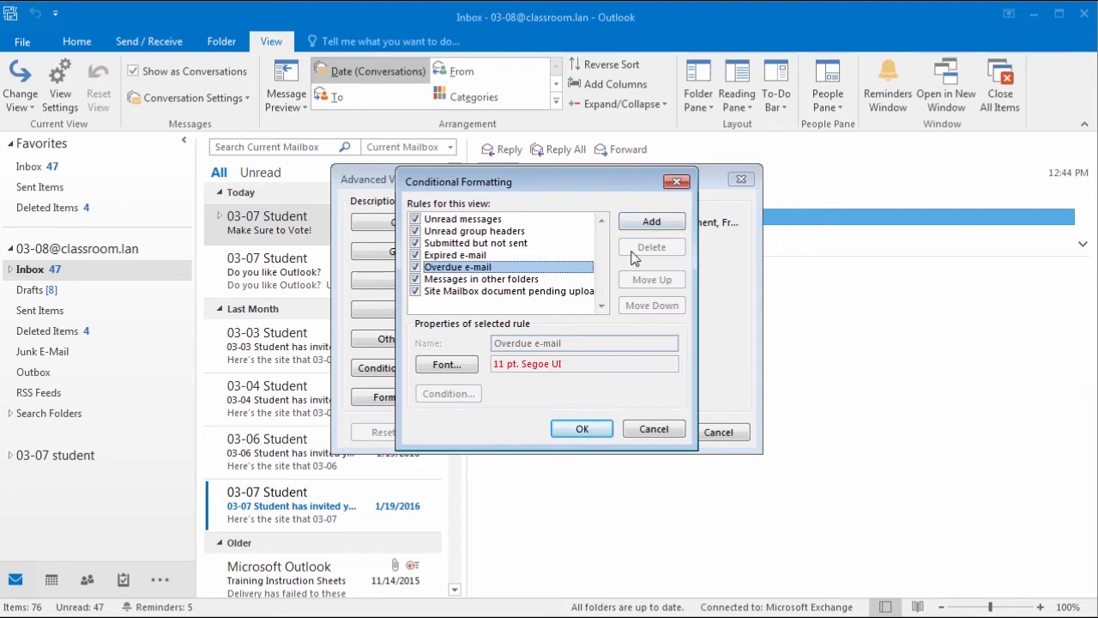
left_click(653, 225)
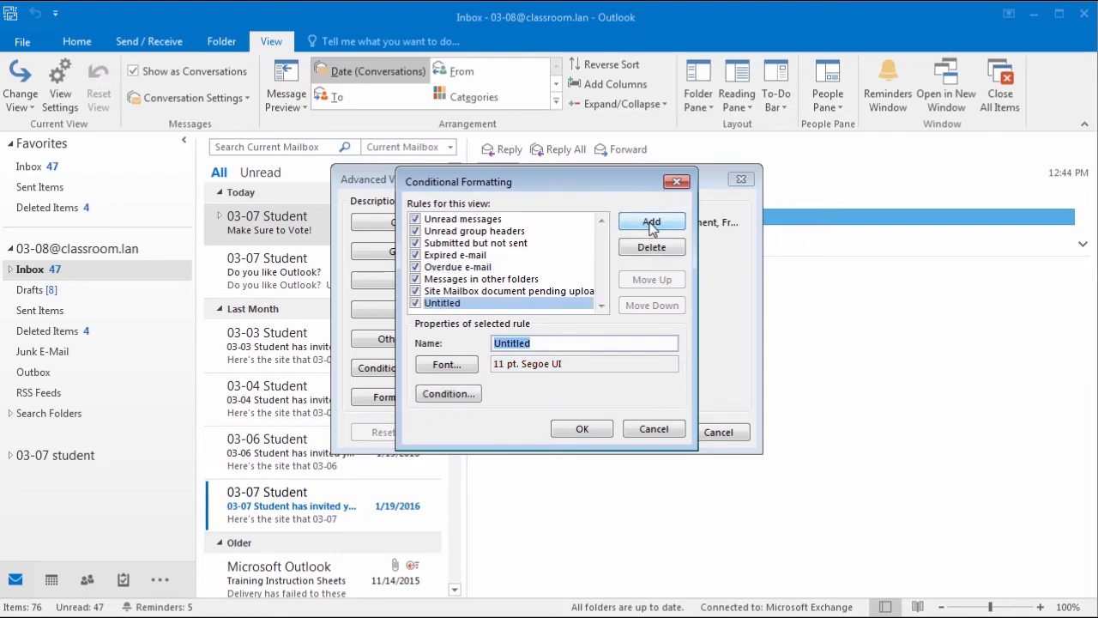
type("03-07")
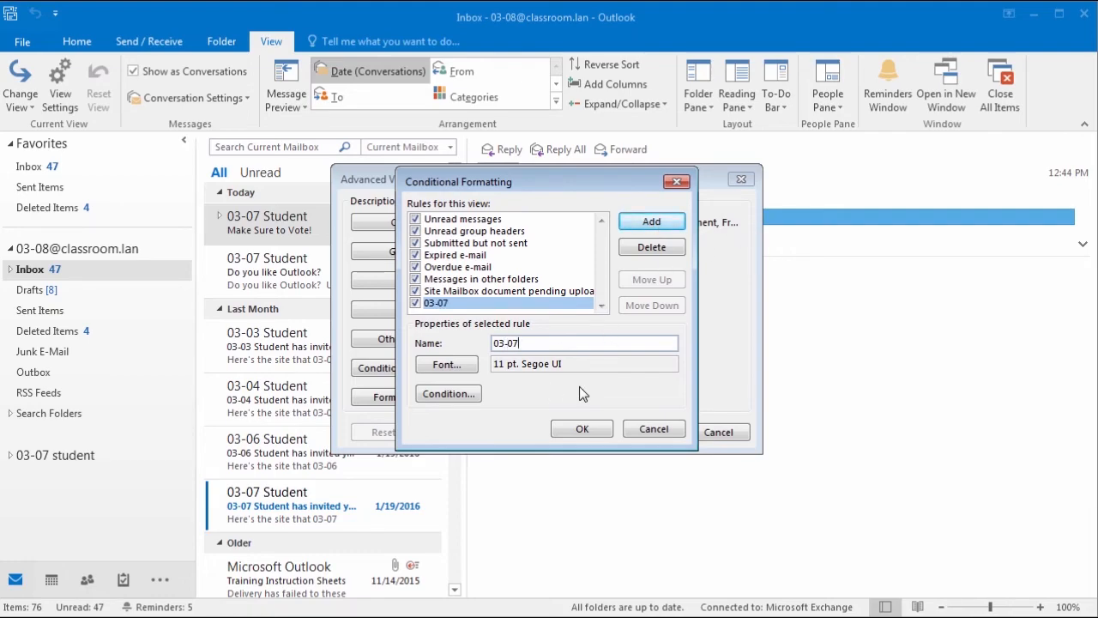
left_click(456, 368)
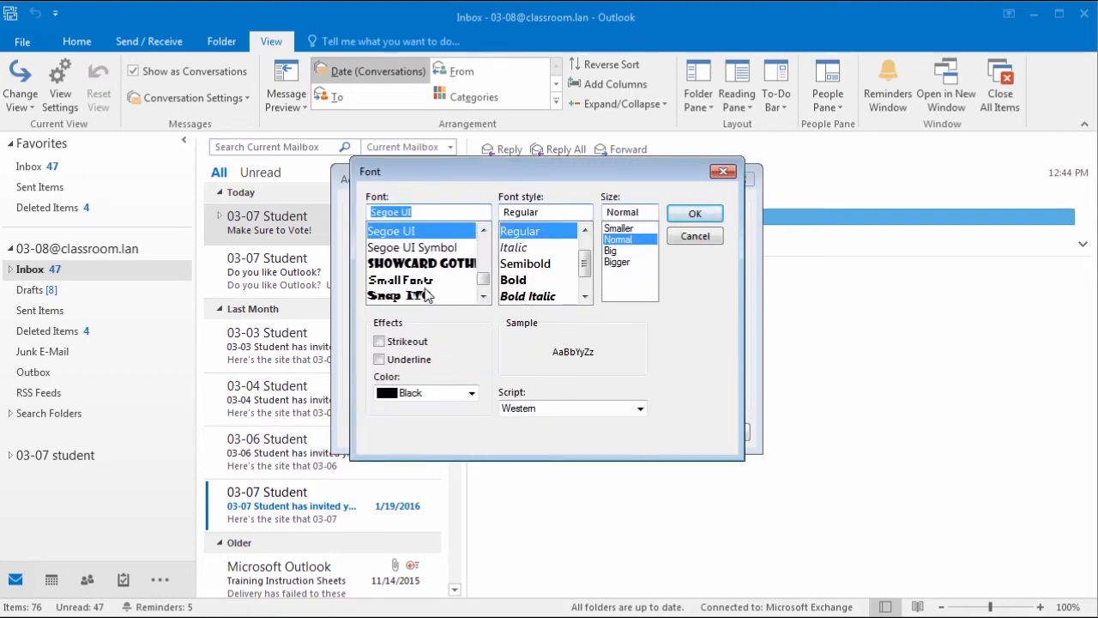
left_click(472, 393)
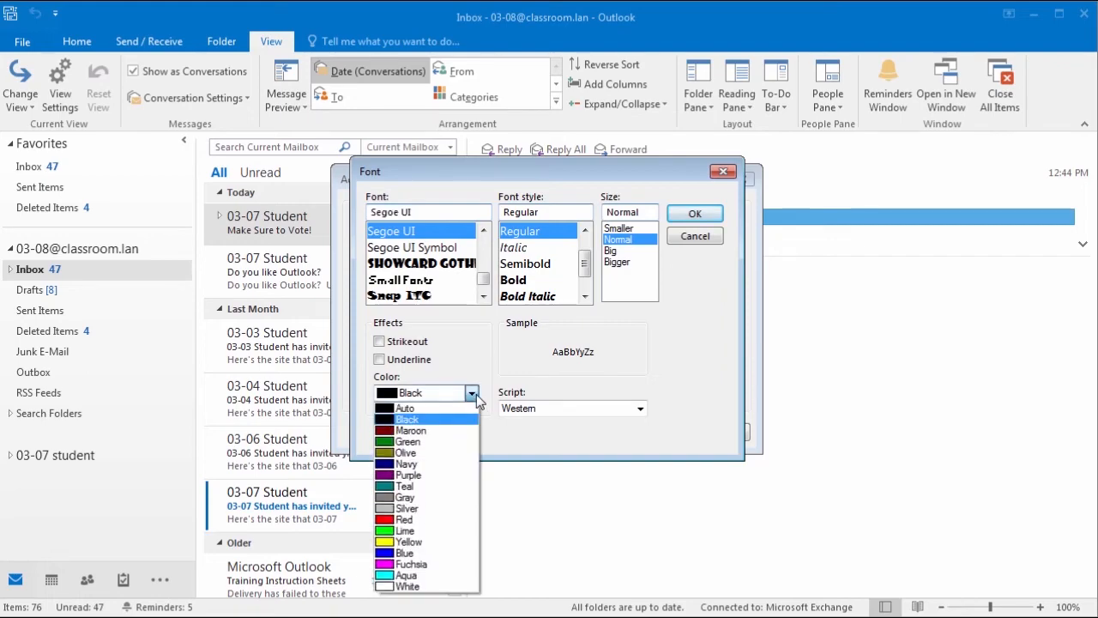
left_click(429, 441)
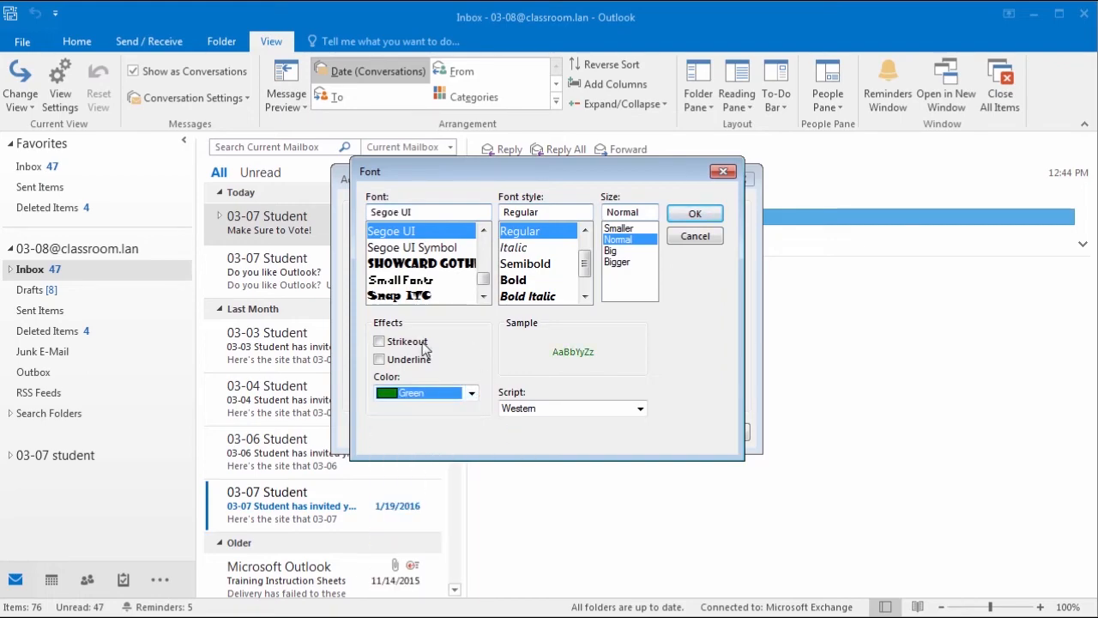
left_click(692, 218)
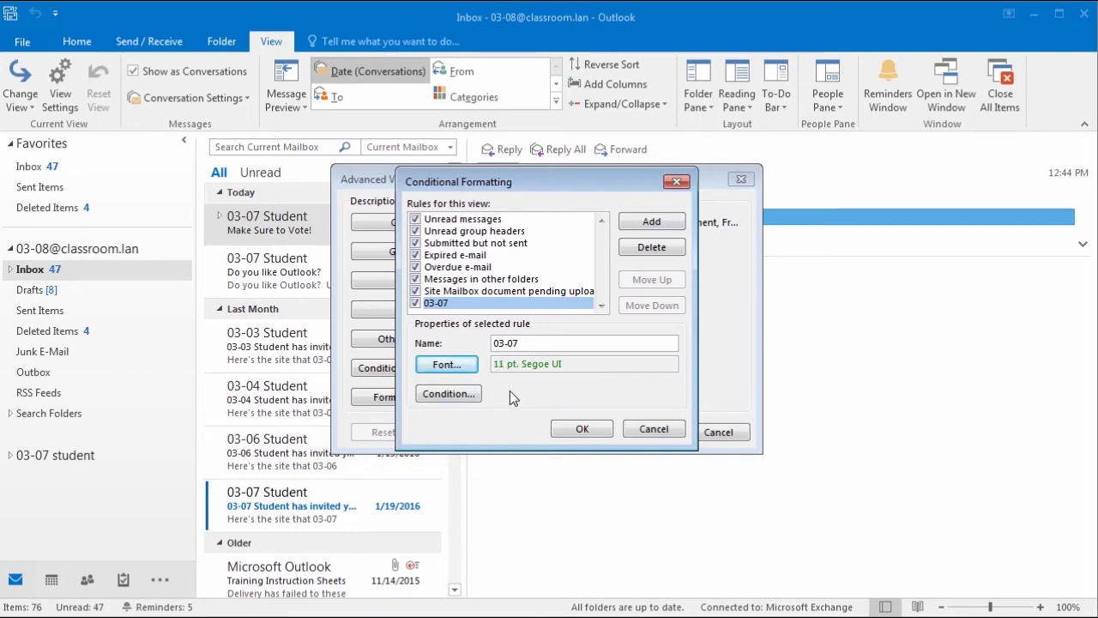
Step: Make the 03-07 rule match 03-07 Student as sender and recipient, apply it, and select the next message
left_click(451, 394)
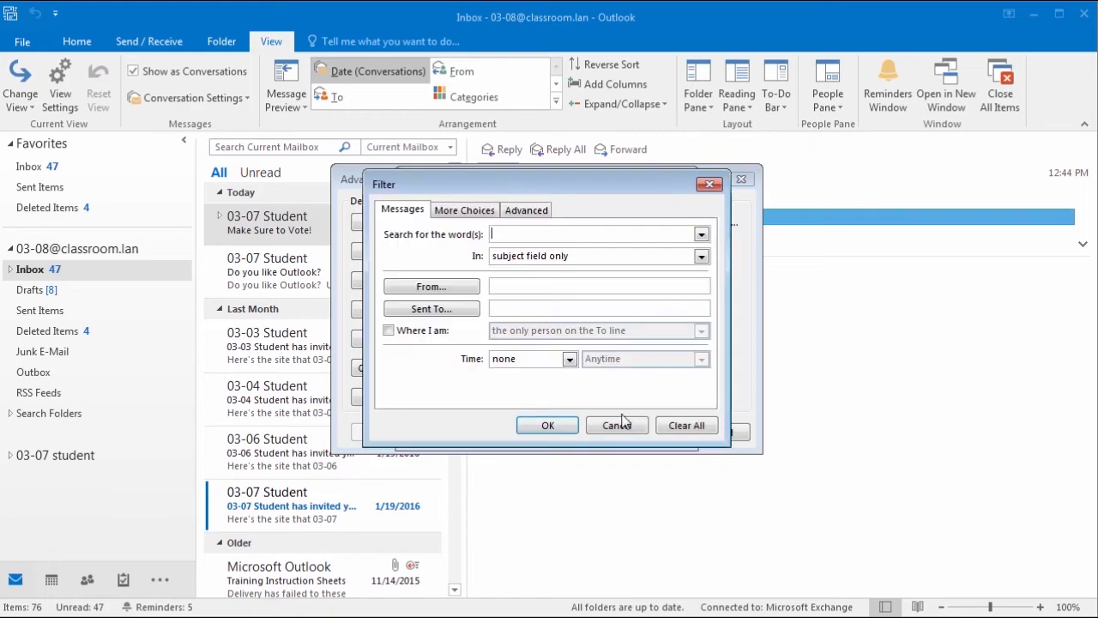
left_click(460, 288)
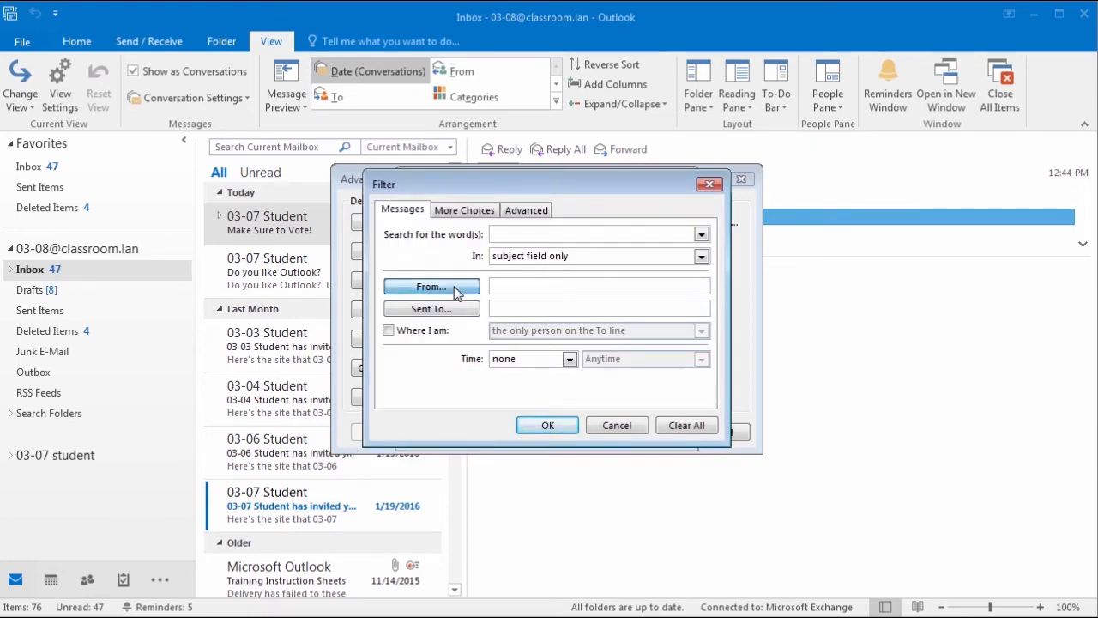
type("03-07")
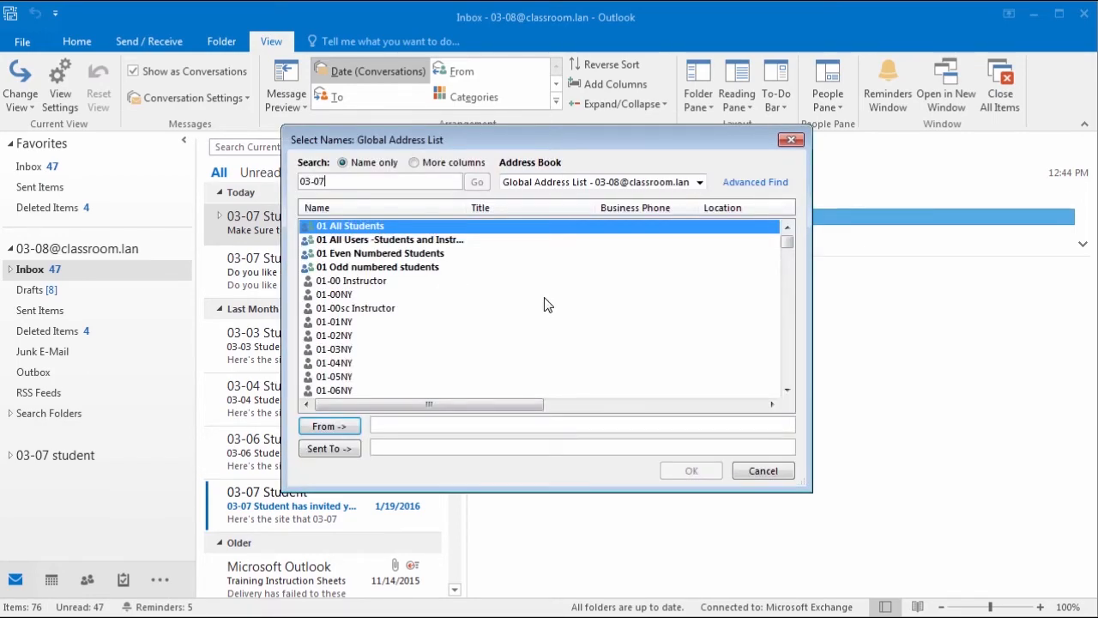
left_click(325, 426)
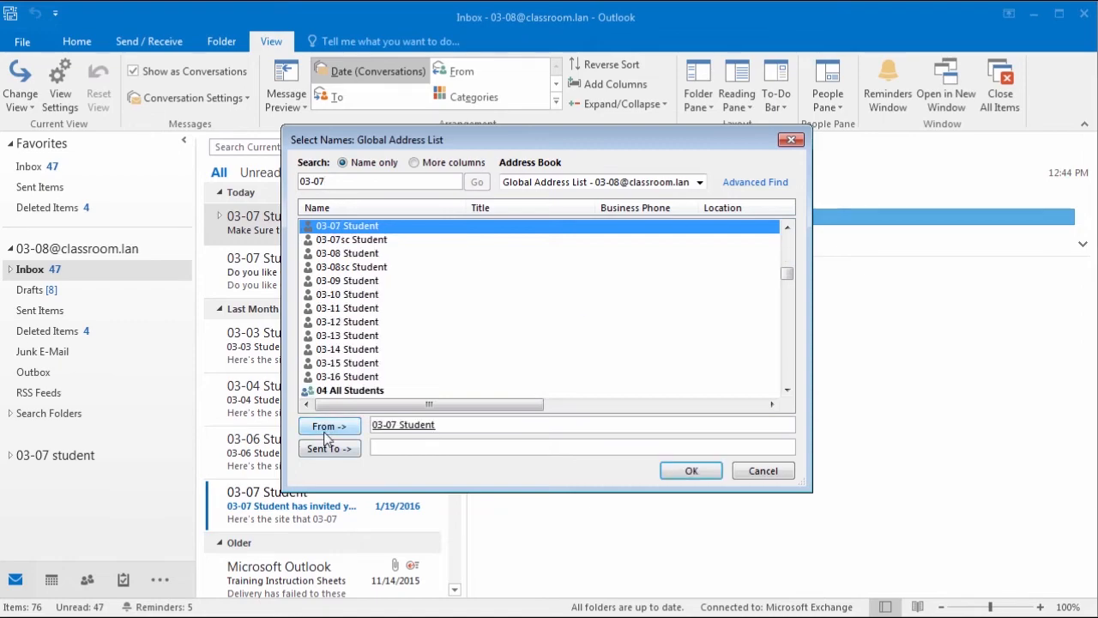
left_click(318, 448)
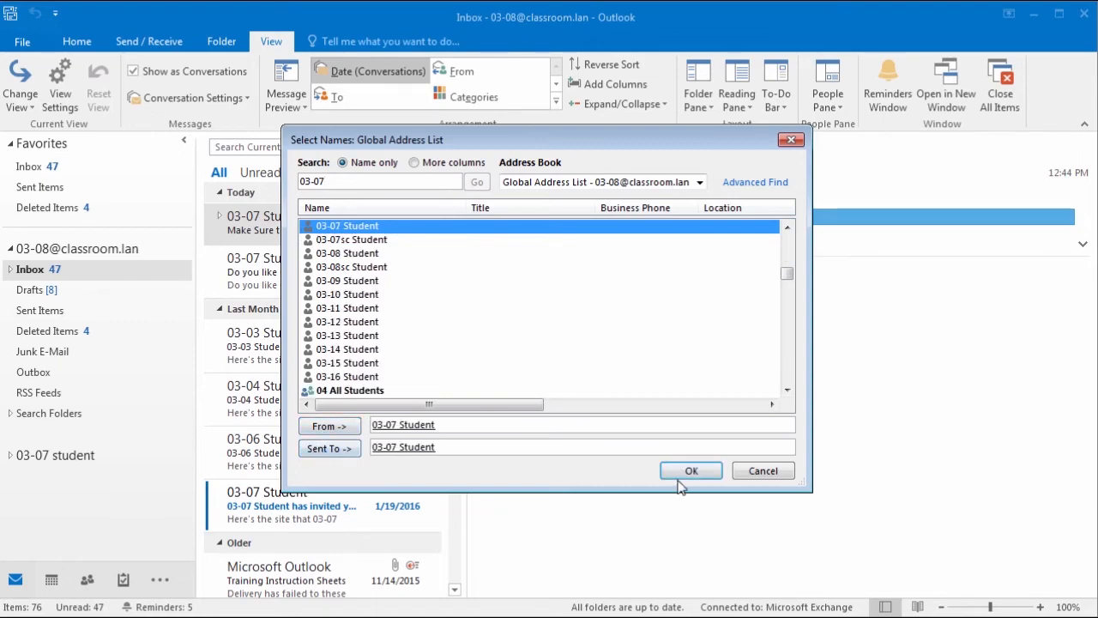
left_click(691, 471)
left_click(549, 424)
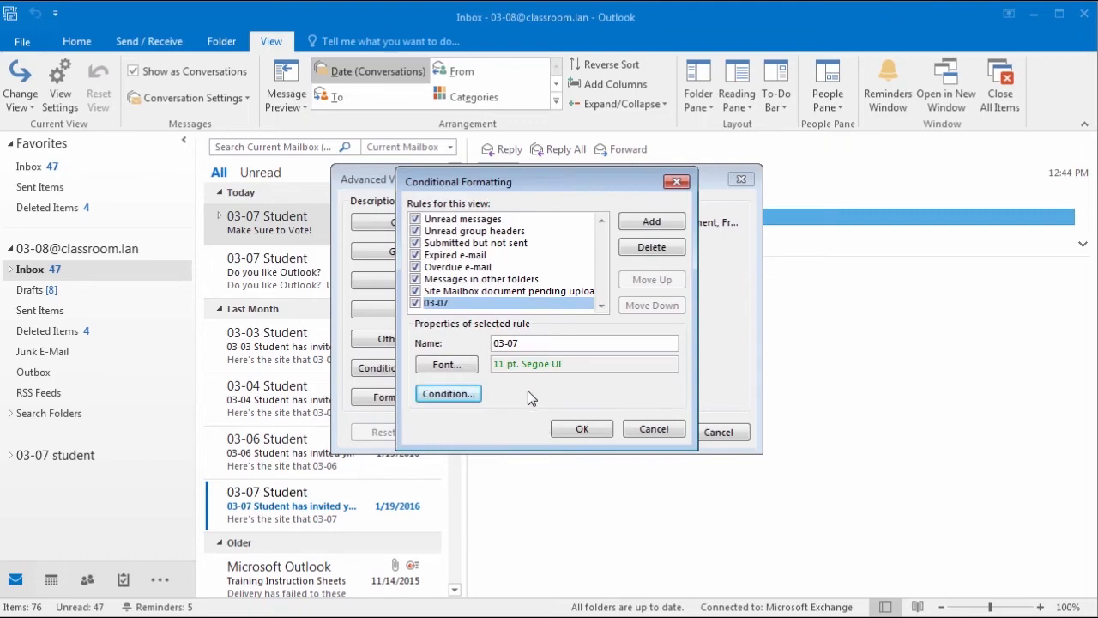
left_click(582, 428)
left_click(646, 433)
key("Down")
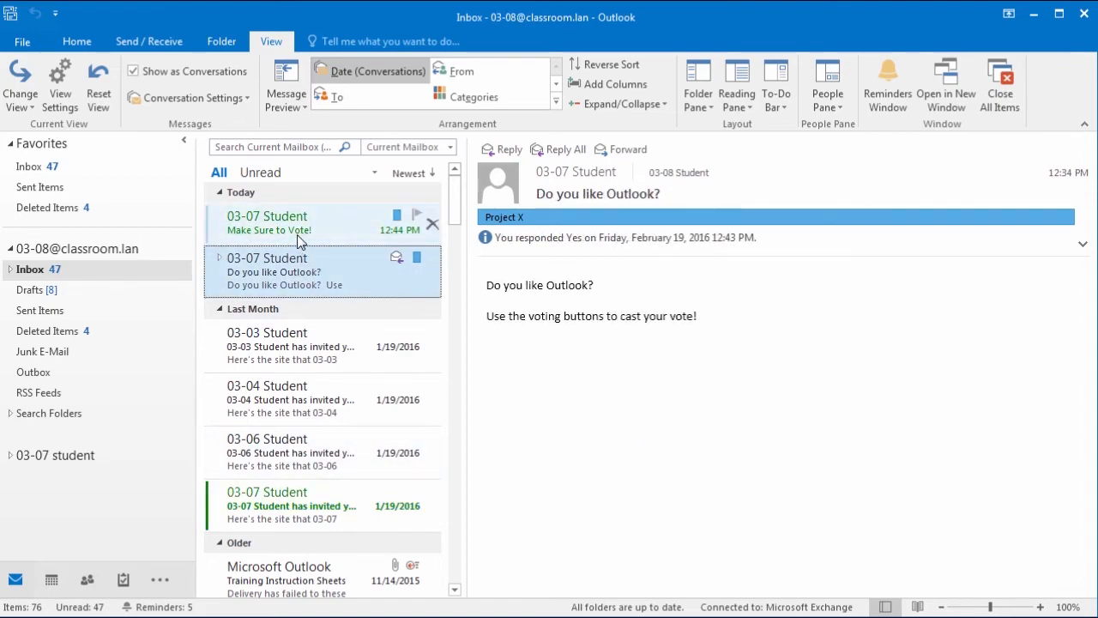
Step: Expand the 'Do you like Outlook?' conversation and review the 03-07 rule's filter conditions unchanged
left_click(220, 258)
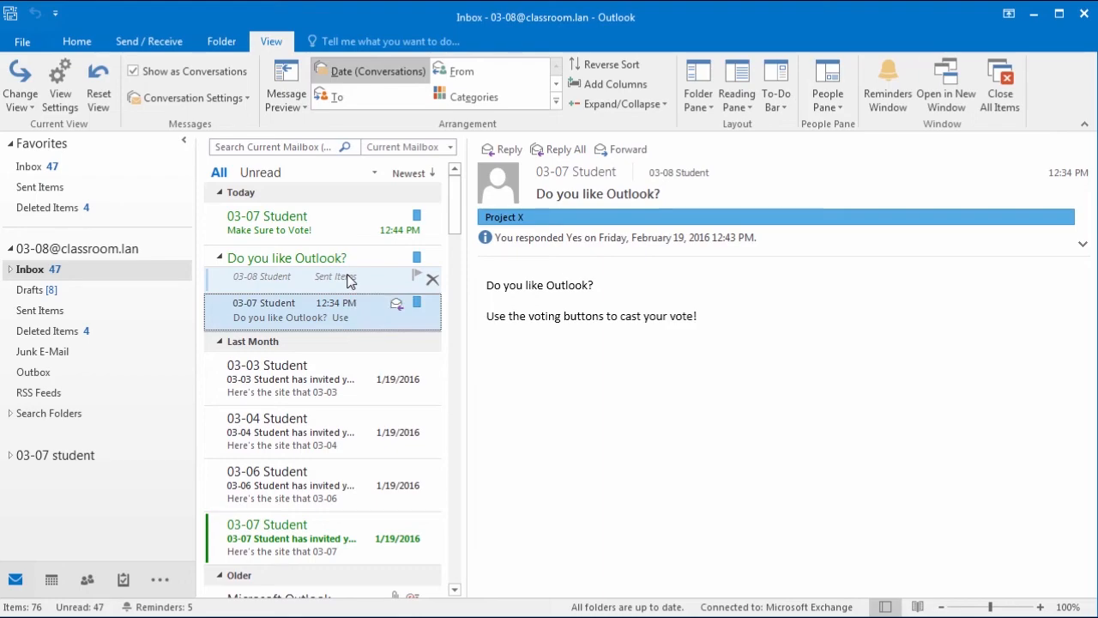
left_click(62, 90)
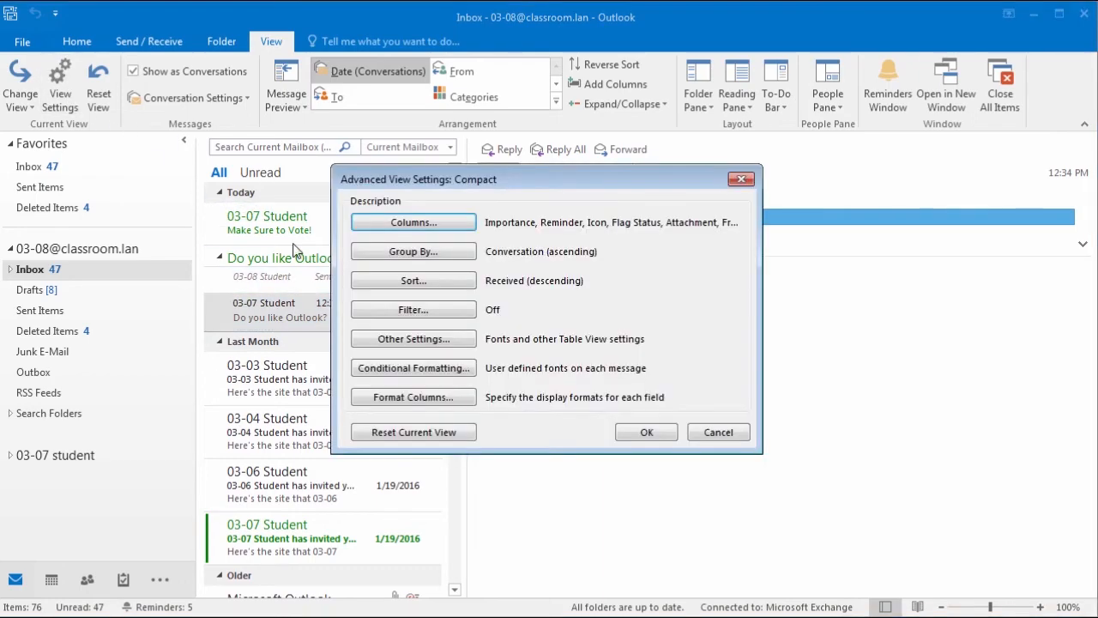
left_click(427, 369)
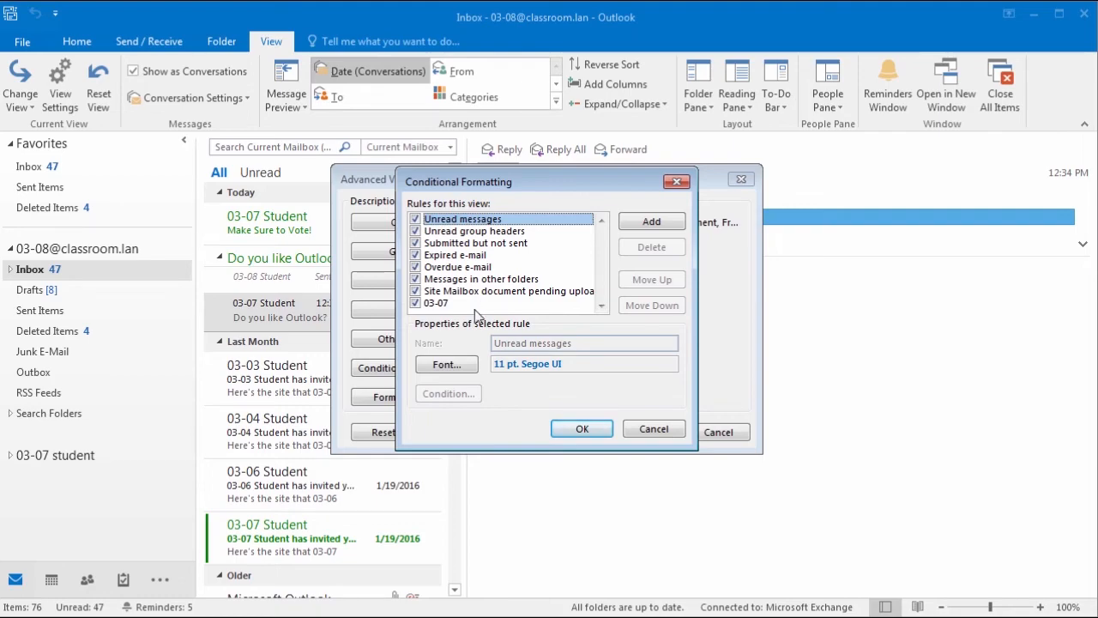
left_click(440, 304)
left_click(448, 394)
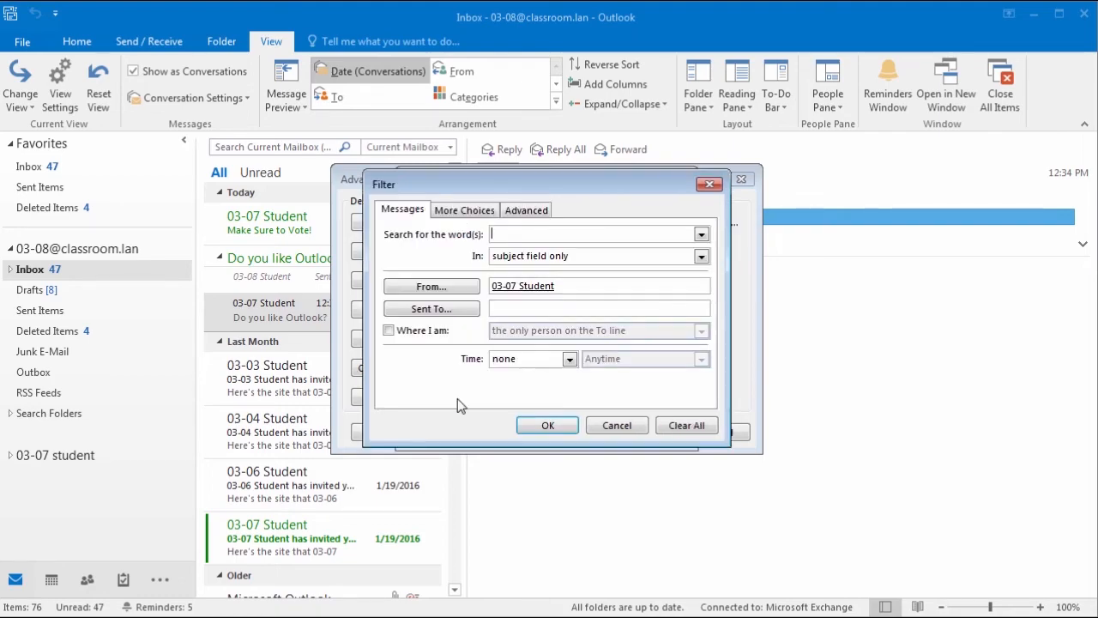
left_click(625, 266)
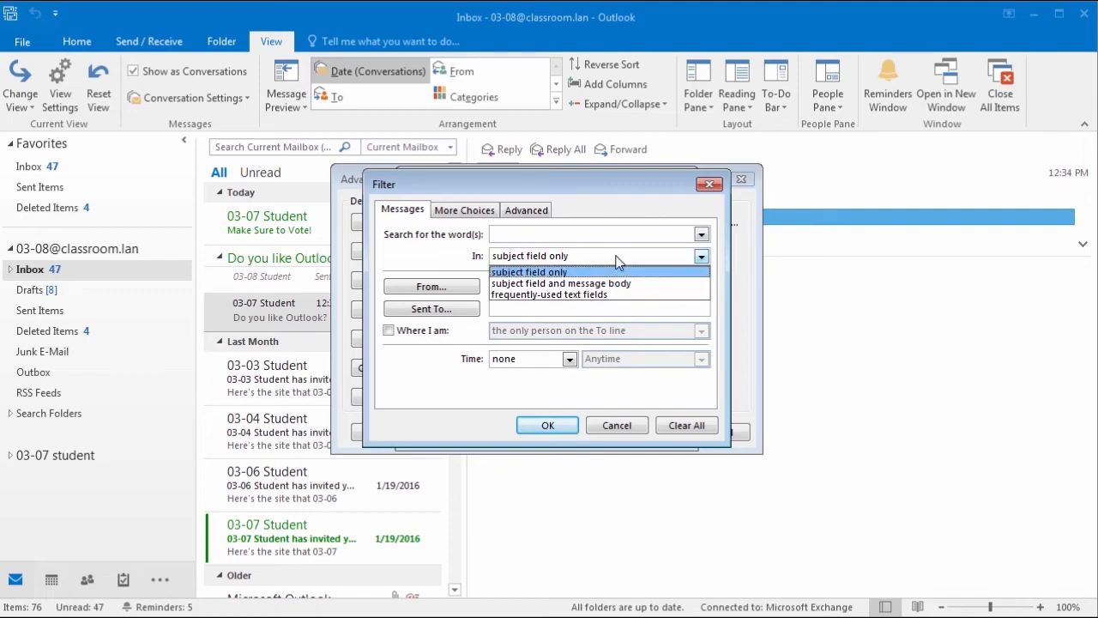
left_click(584, 231)
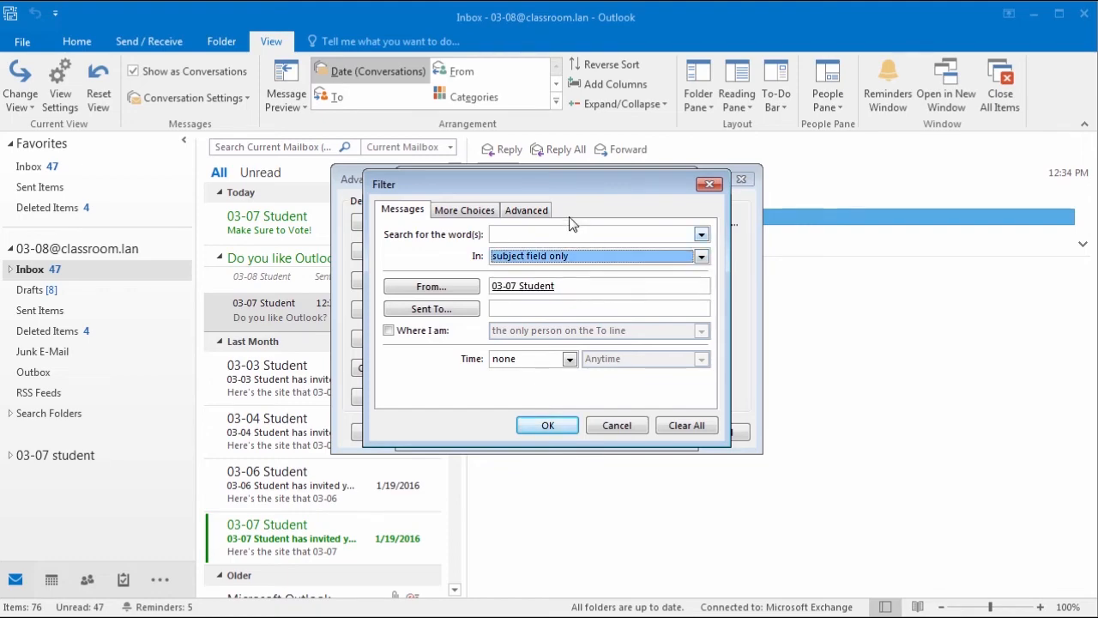
left_click(474, 212)
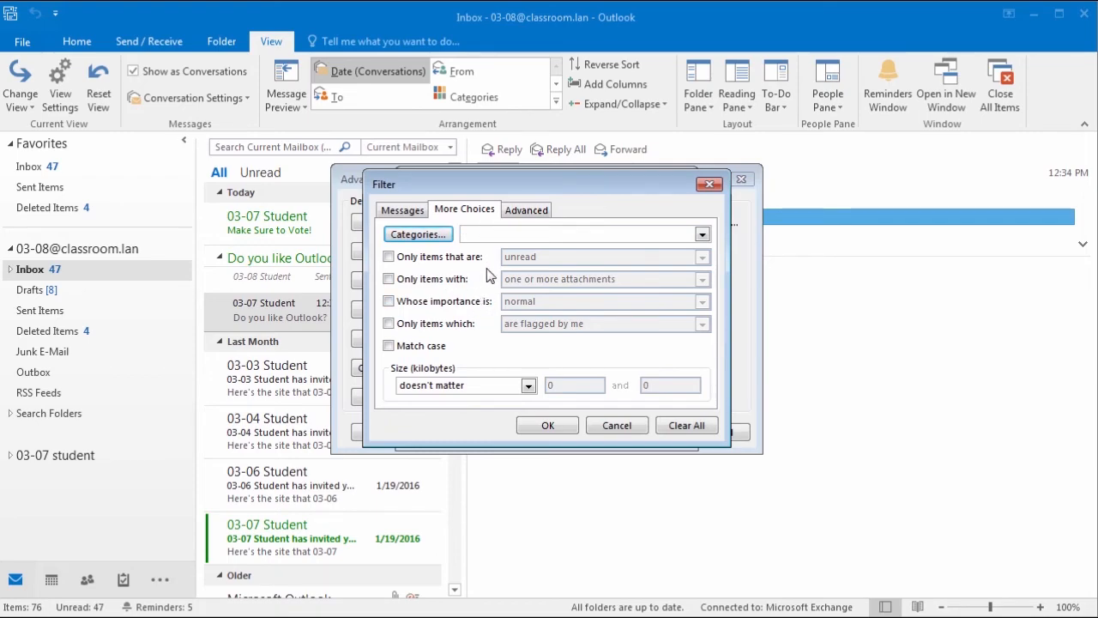
left_click(567, 429)
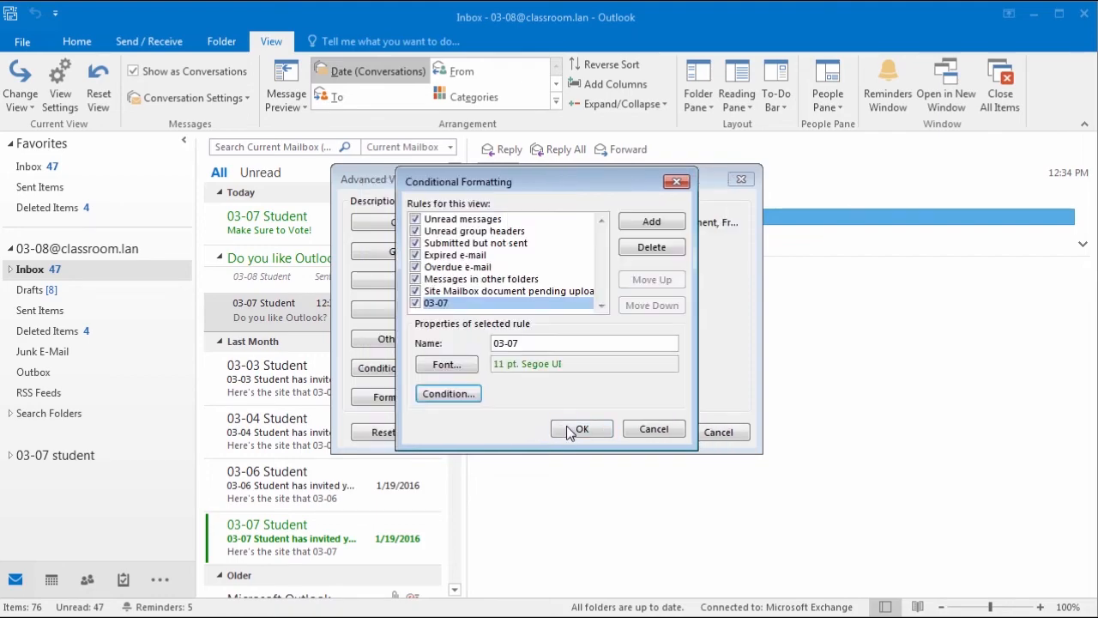
left_click(586, 429)
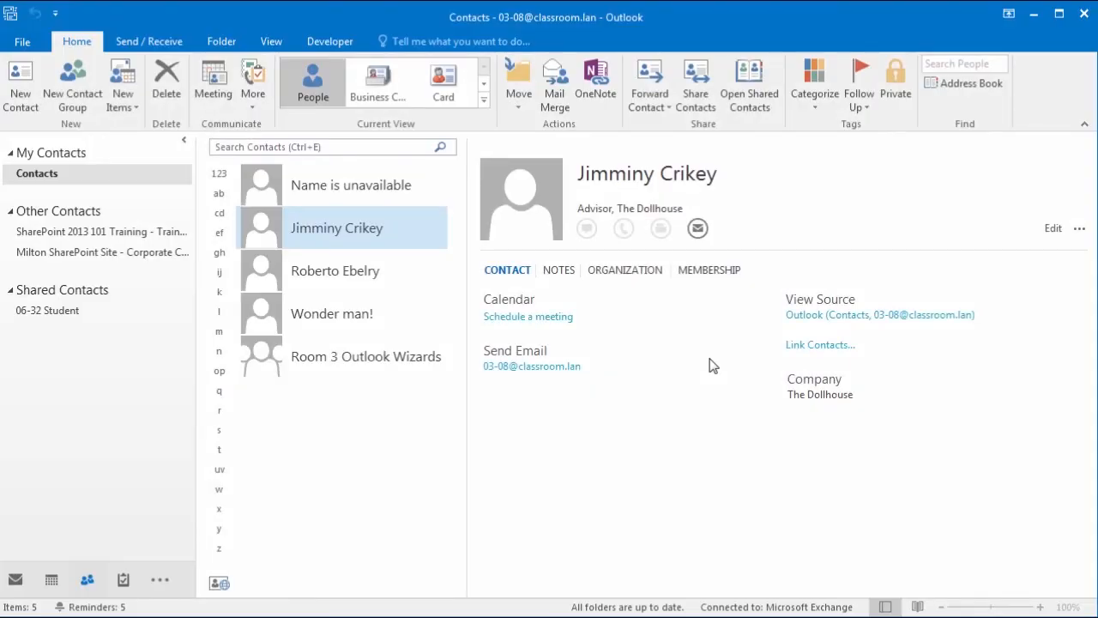
Step: Enable the Developer tab via Options > Customize Ribbon and show its commands
left_click(324, 43)
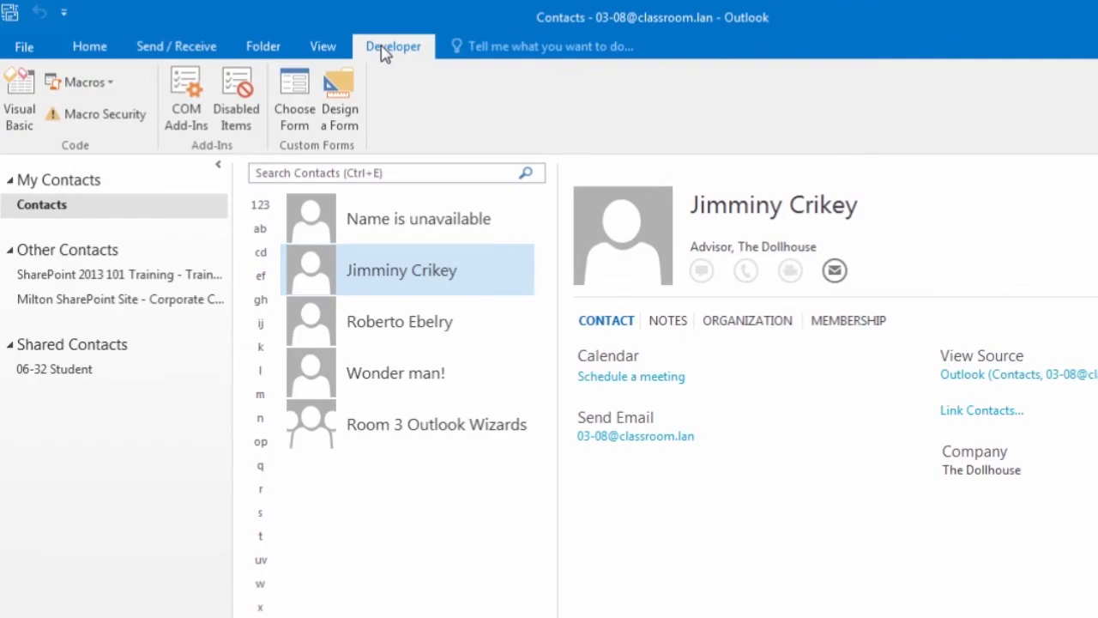
left_click(24, 46)
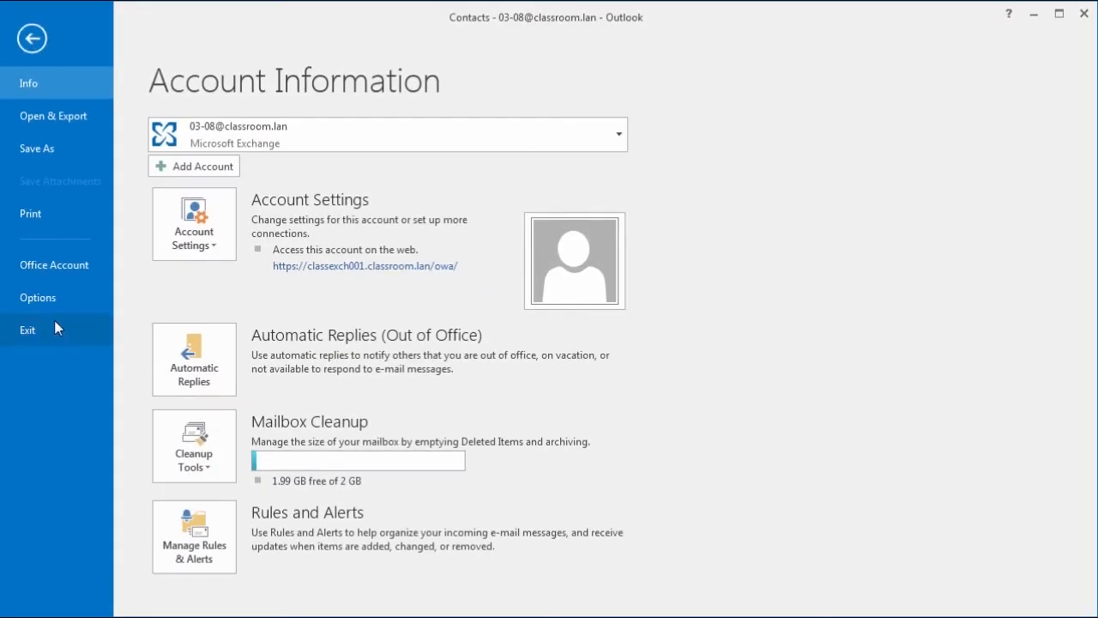
left_click(43, 297)
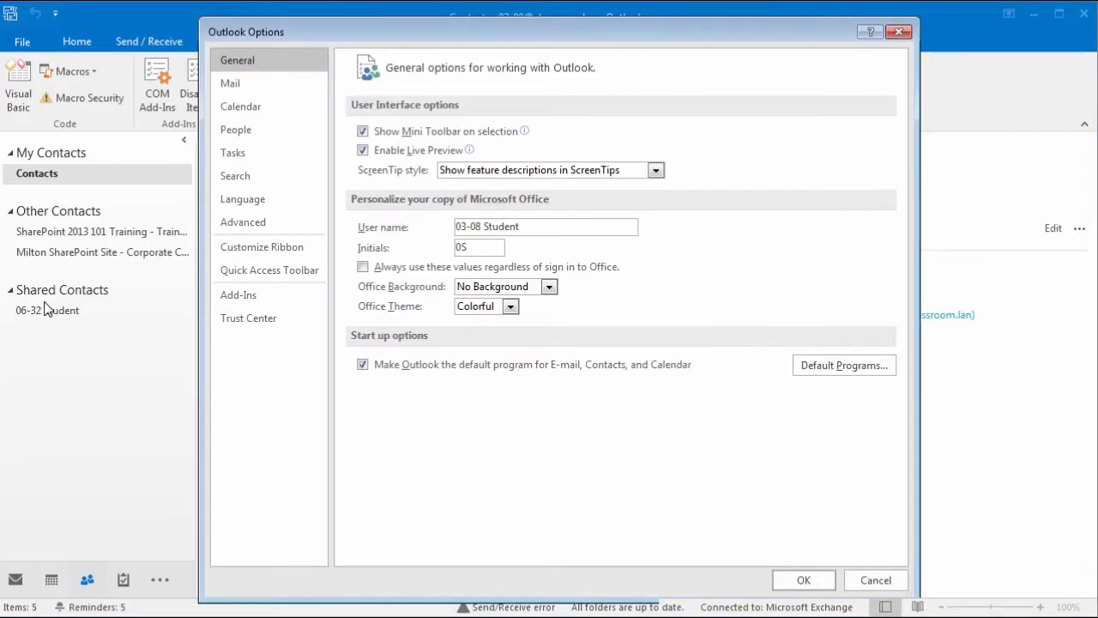
left_click(254, 250)
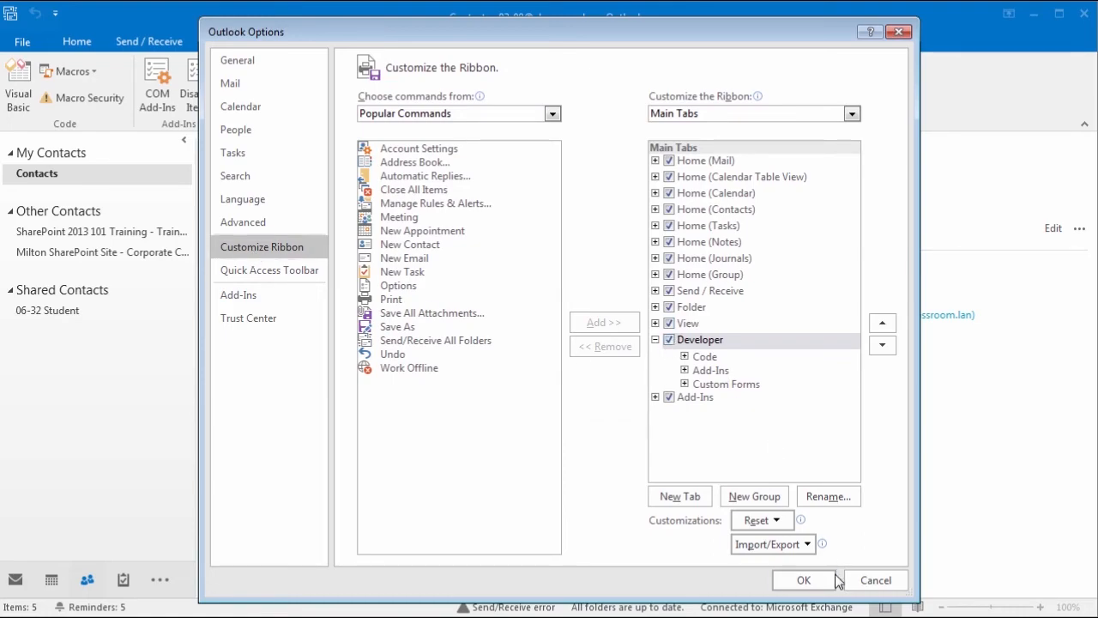
left_click(803, 581)
left_click(328, 43)
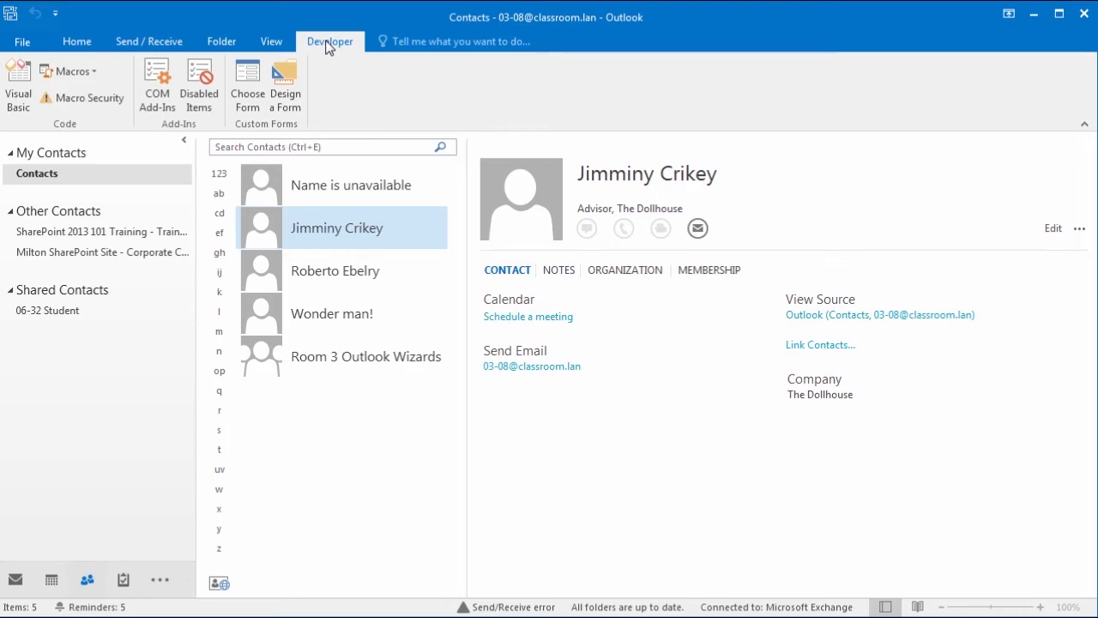
Step: Open the standard Contact form in design mode
left_click(281, 84)
left_click(371, 200)
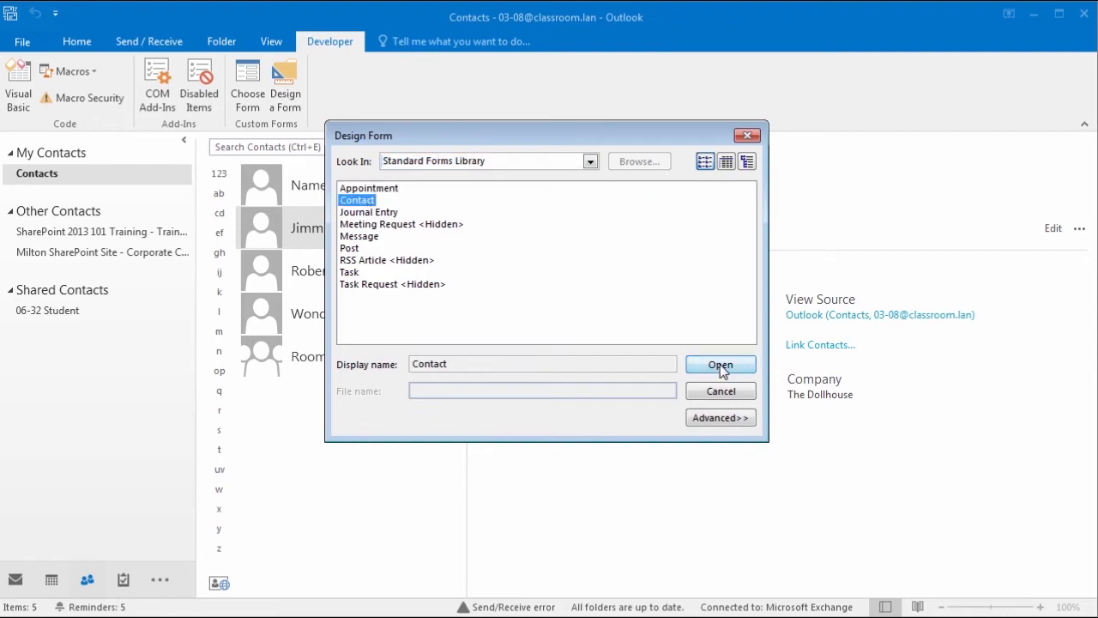
left_click(695, 364)
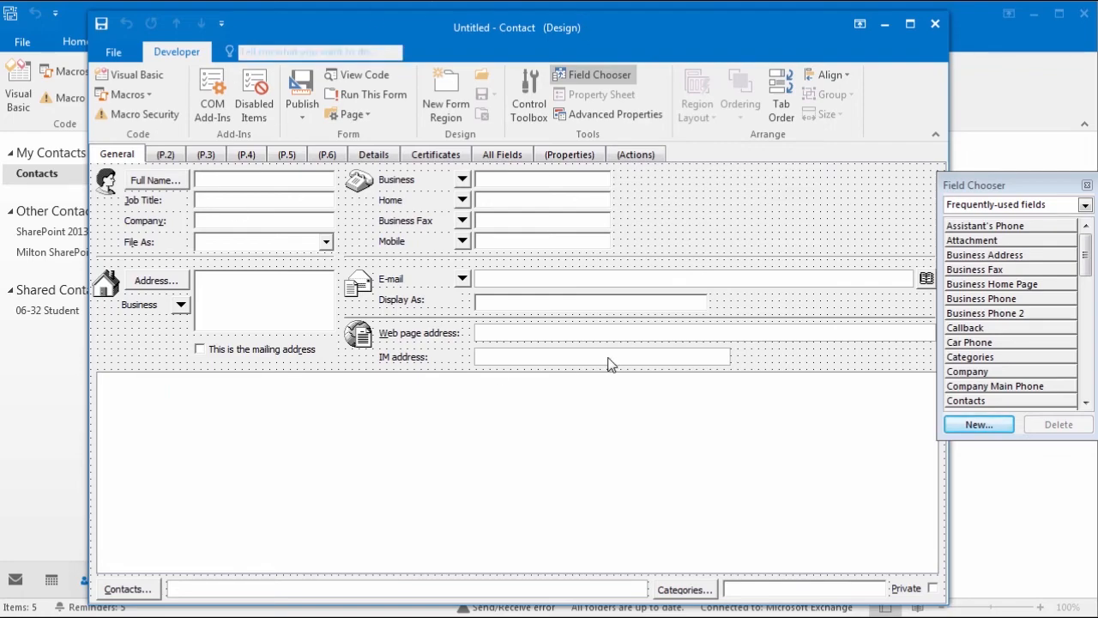
Step: Place a Department field from the Field Chooser beside the Business phone row on the General page
left_click_drag(1084, 262, 1087, 302)
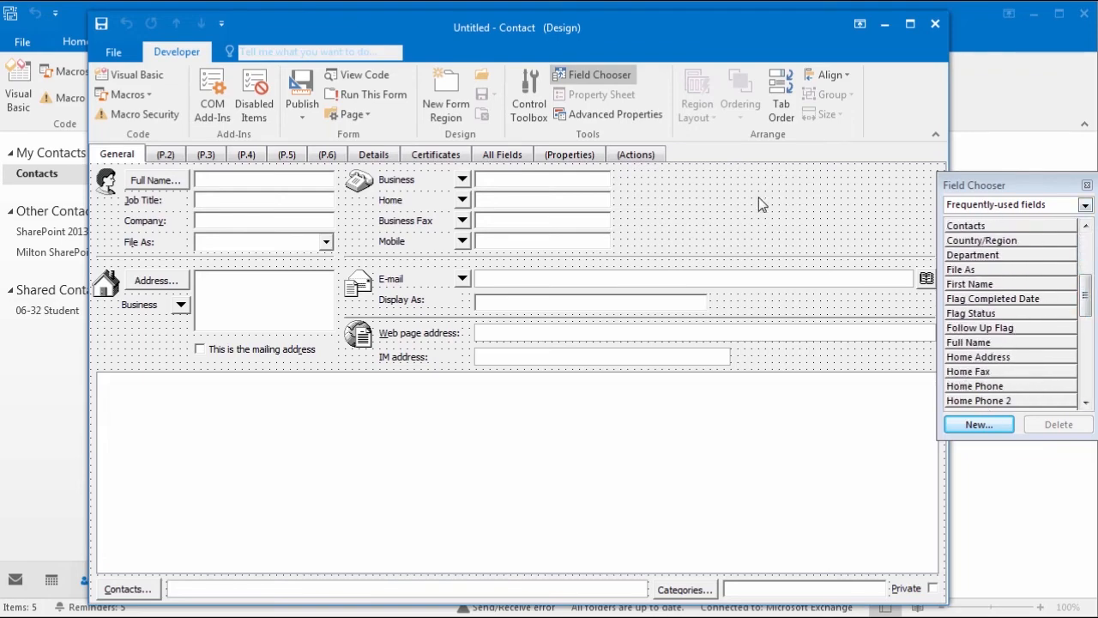
left_click(606, 75)
left_click(592, 77)
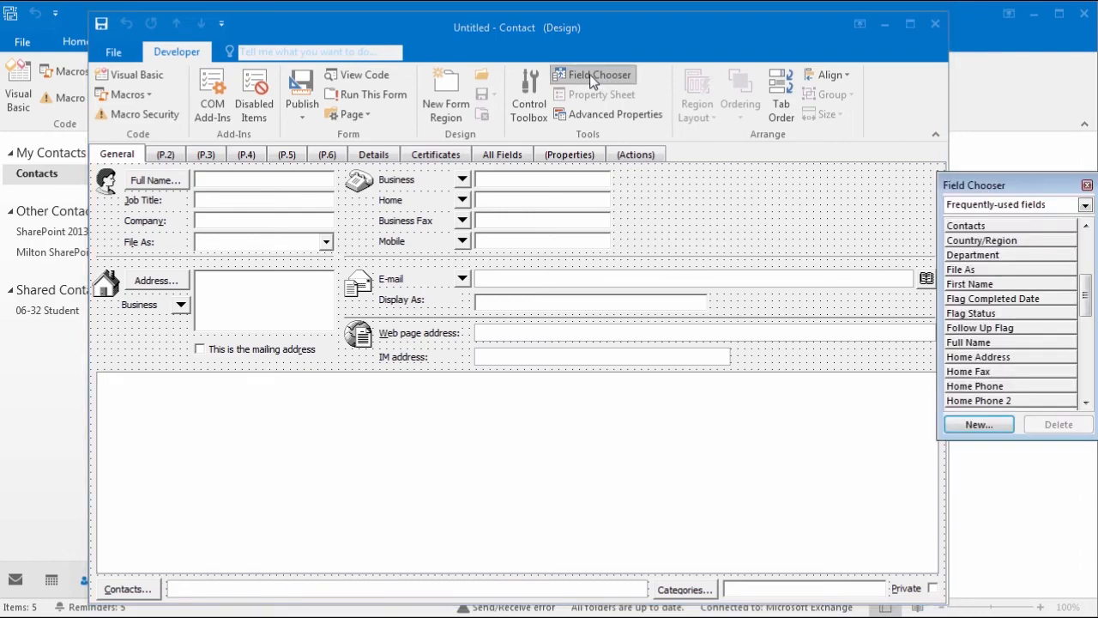
left_click_drag(978, 257, 649, 183)
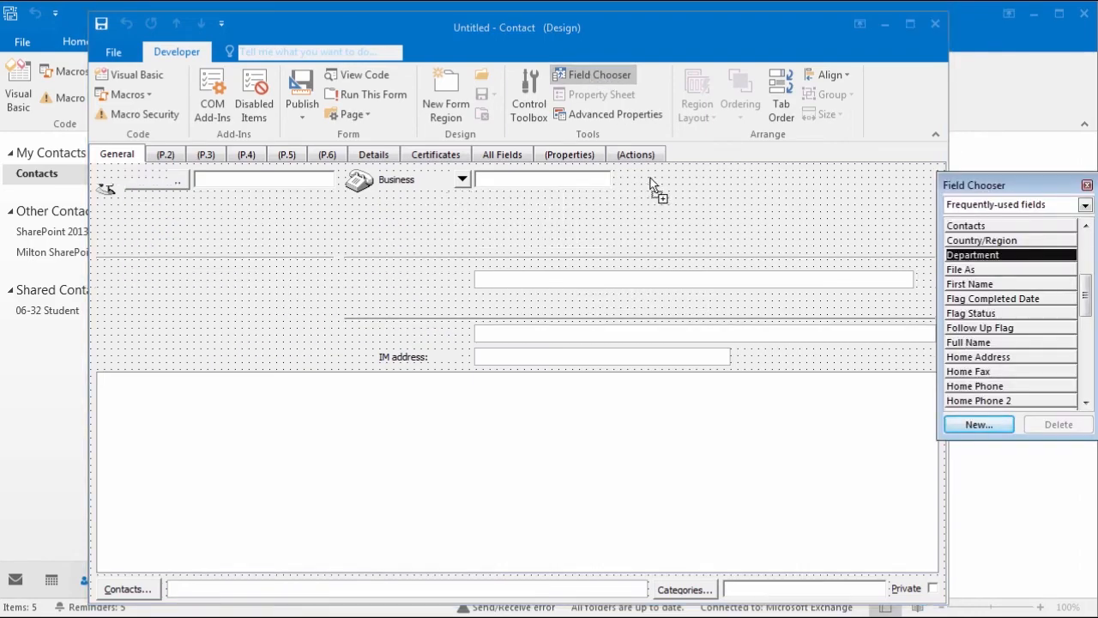
left_click(773, 246)
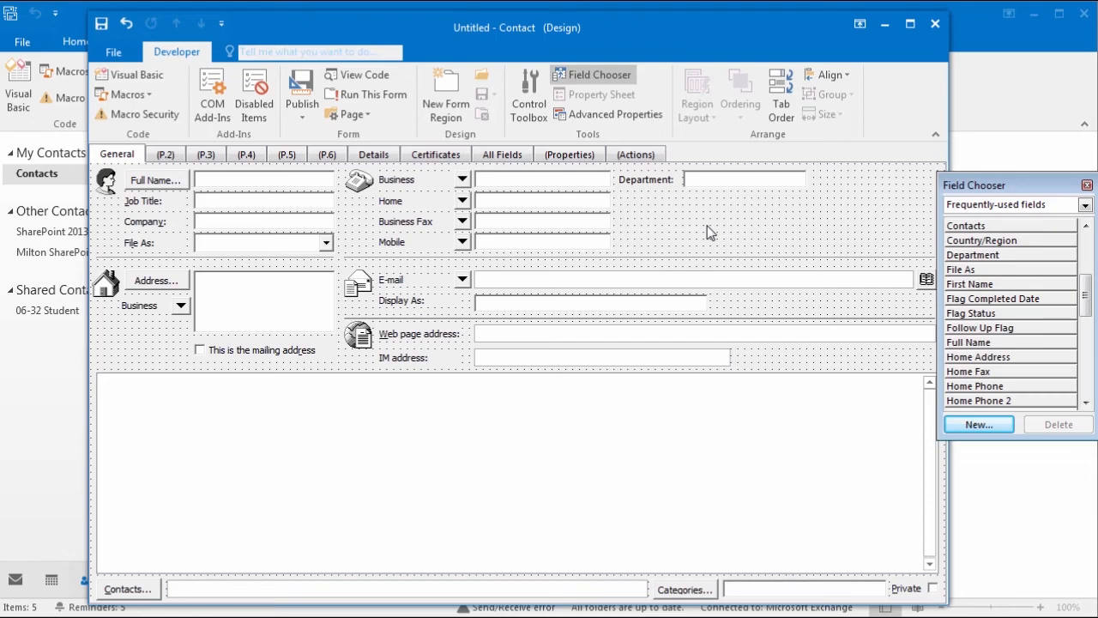
left_click(302, 110)
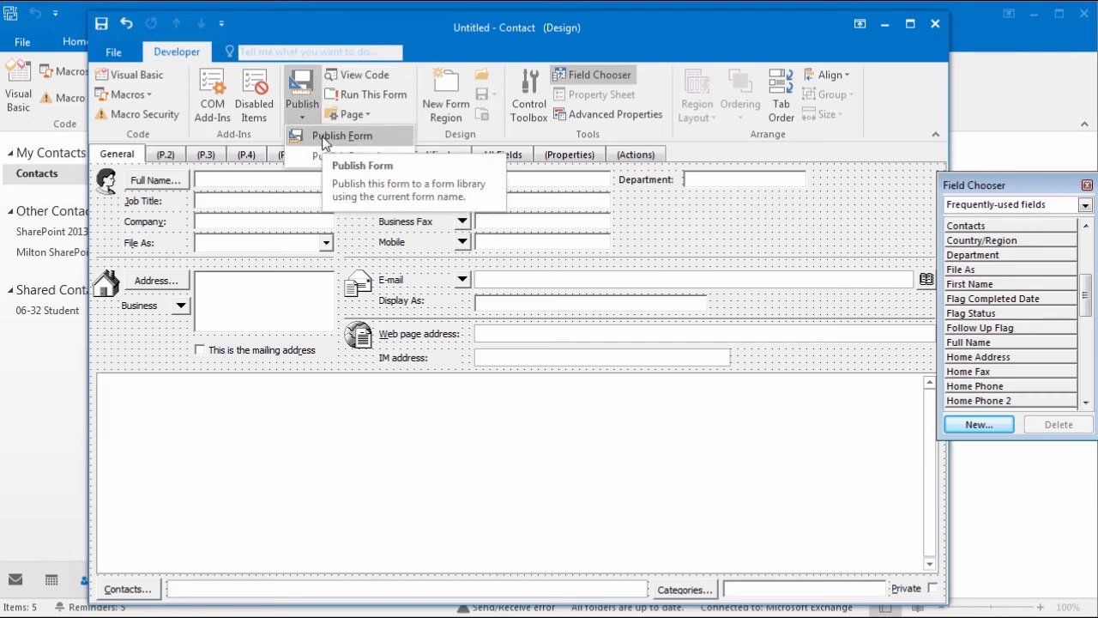
Step: Publish the form as 'Untitled Concats', replacing the existing one, and close the design window without saving
left_click(324, 137)
left_click(365, 210)
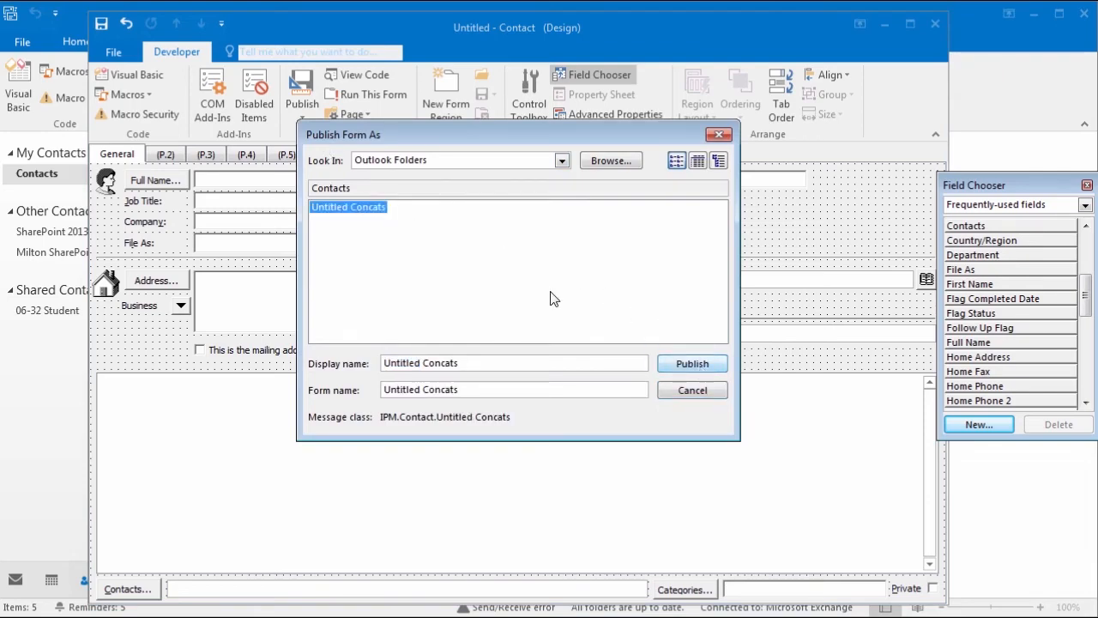
left_click(688, 365)
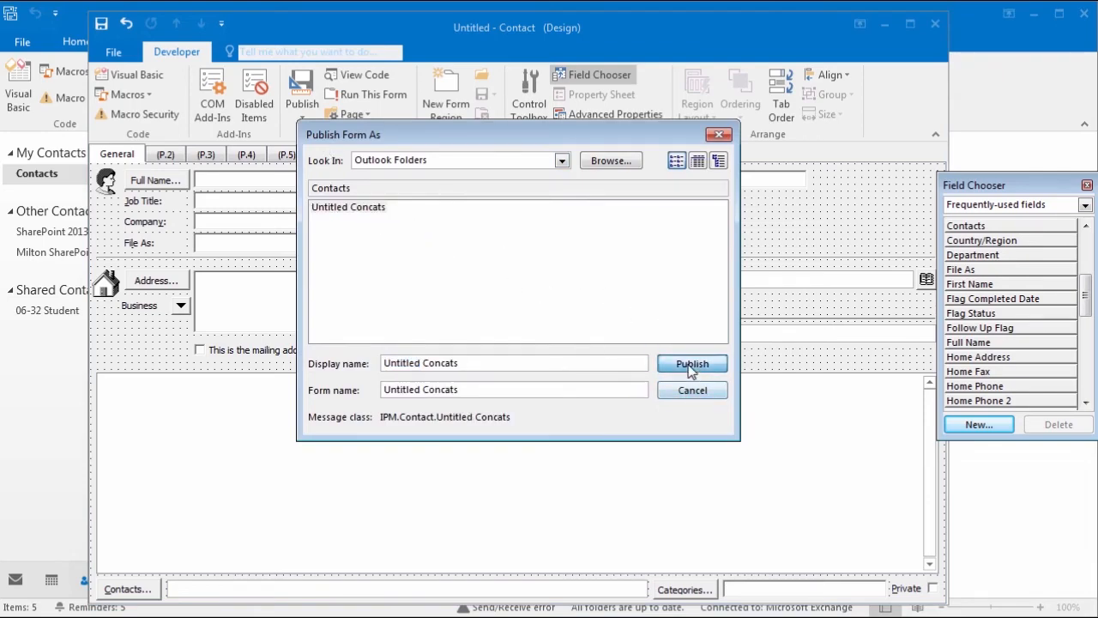
left_click(525, 422)
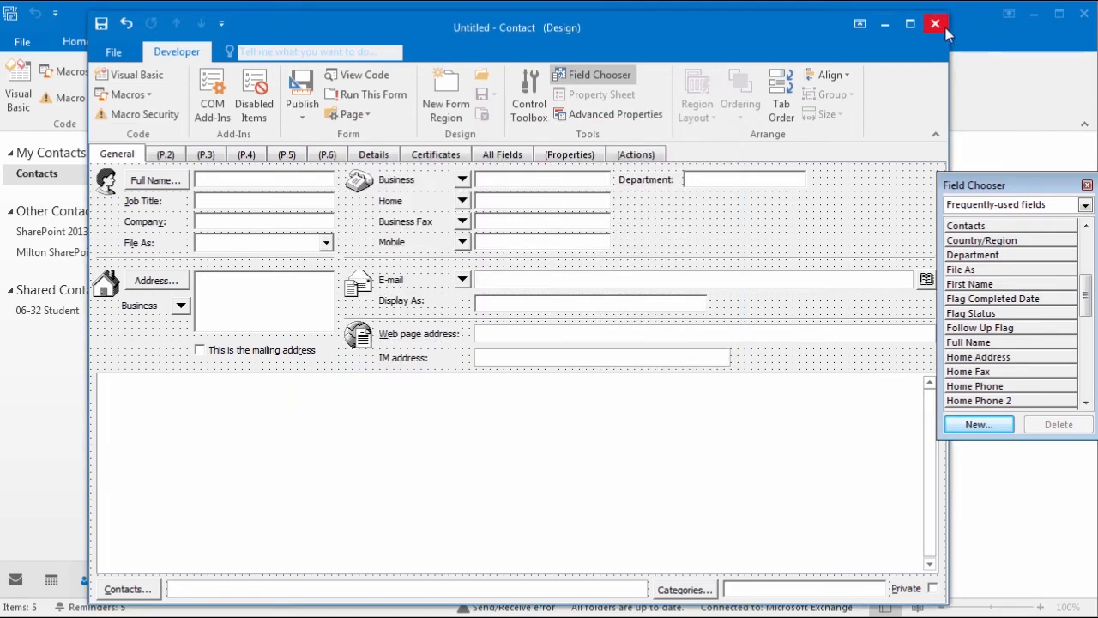
left_click(946, 26)
left_click(570, 421)
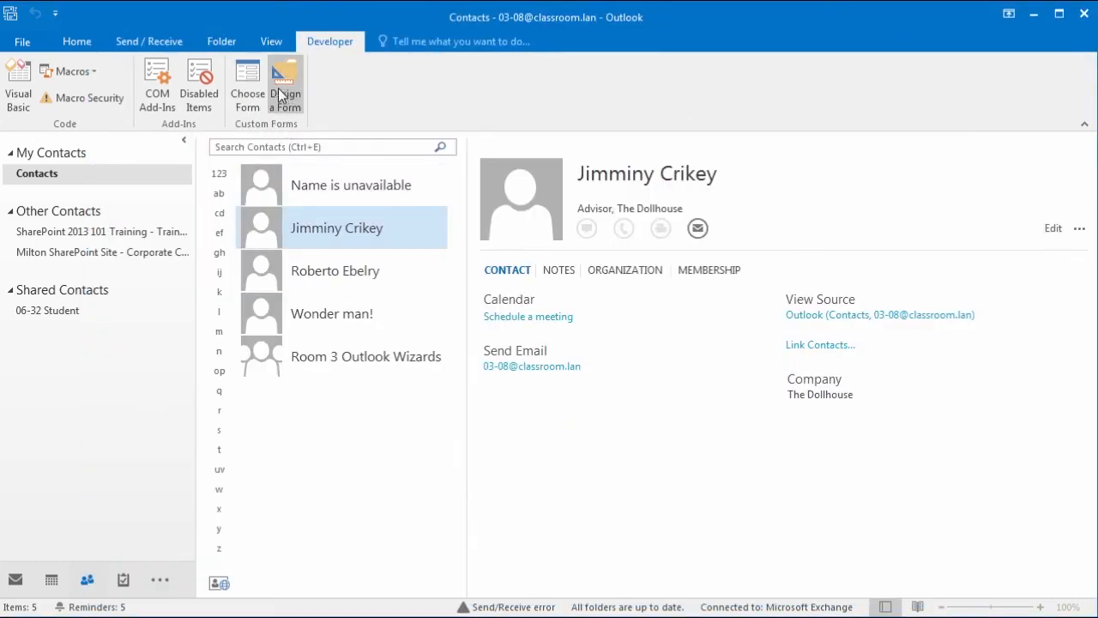
Step: Open the Untitled Concats form from the Contacts folder as a new contact, then close it
left_click(247, 86)
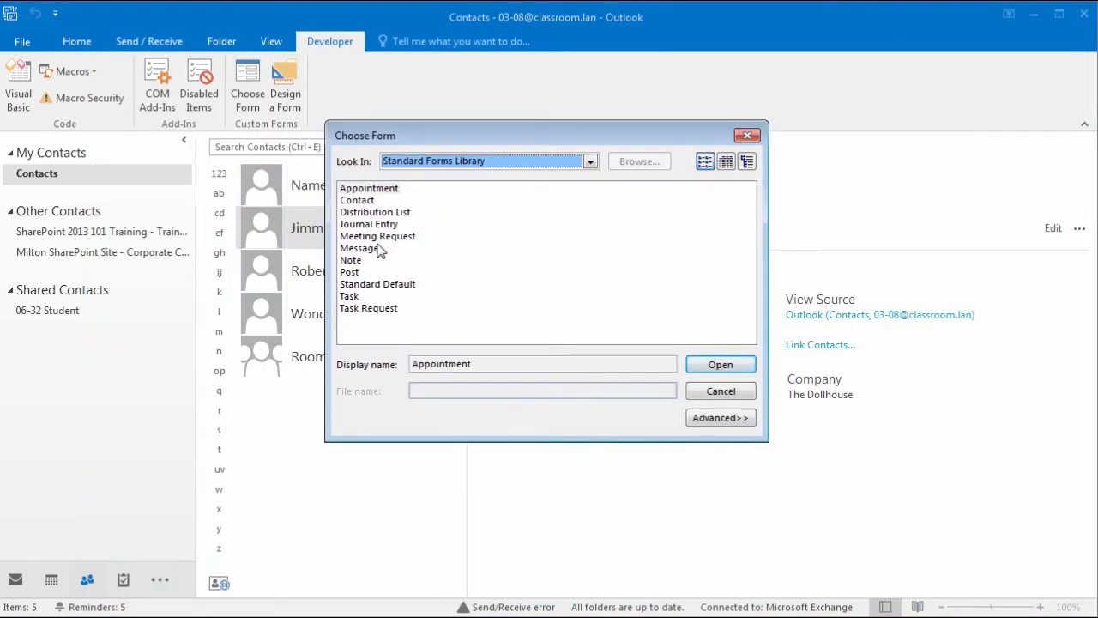
left_click(590, 162)
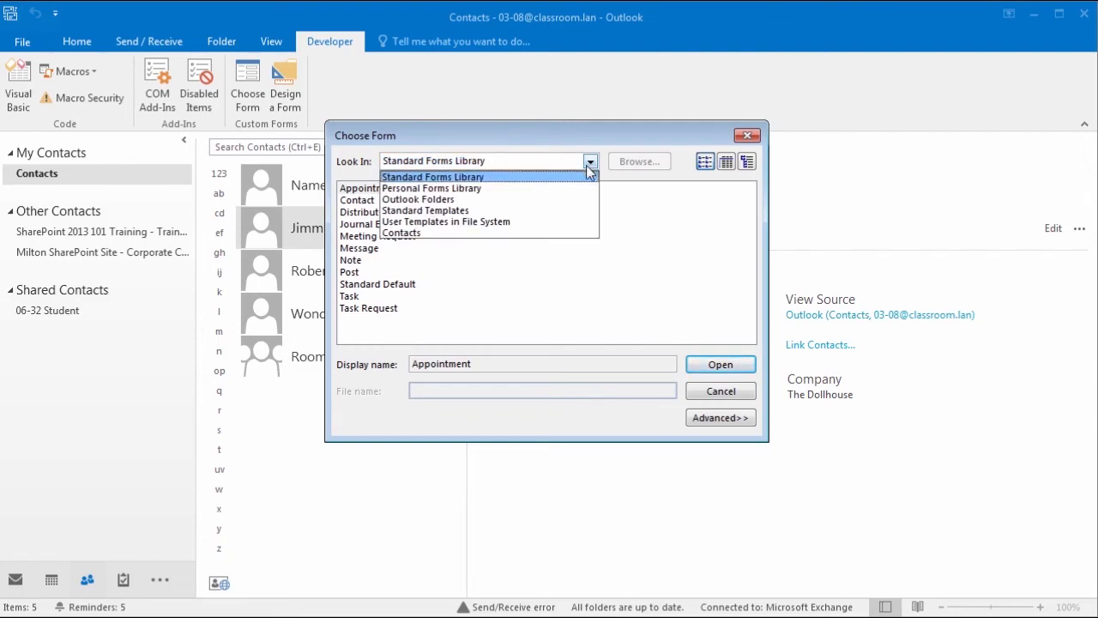
left_click(503, 232)
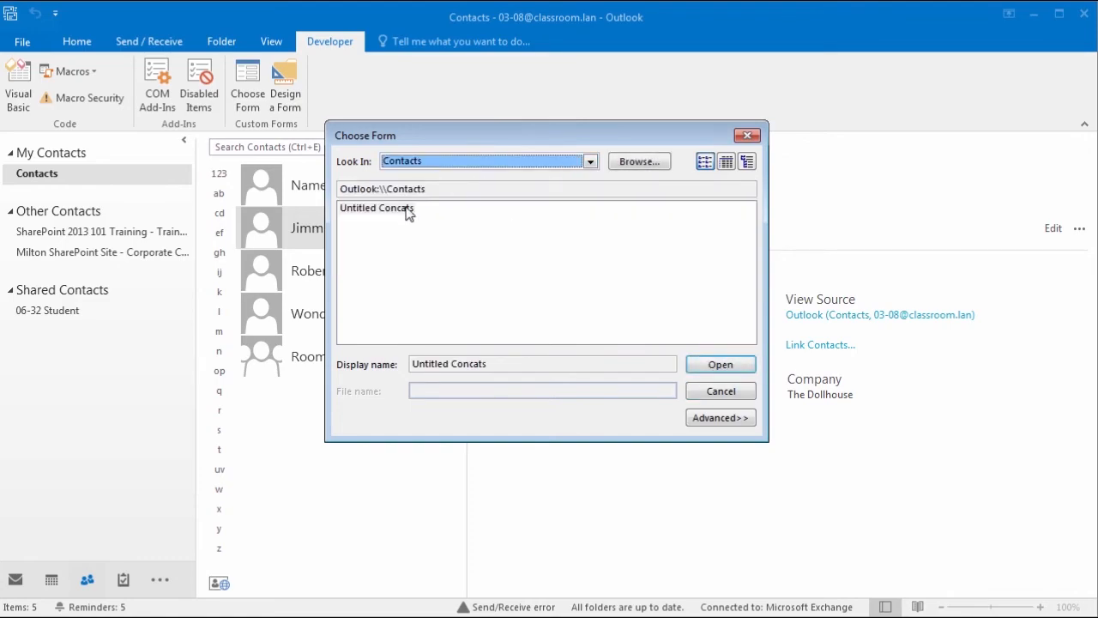
left_click(410, 211)
left_click(711, 372)
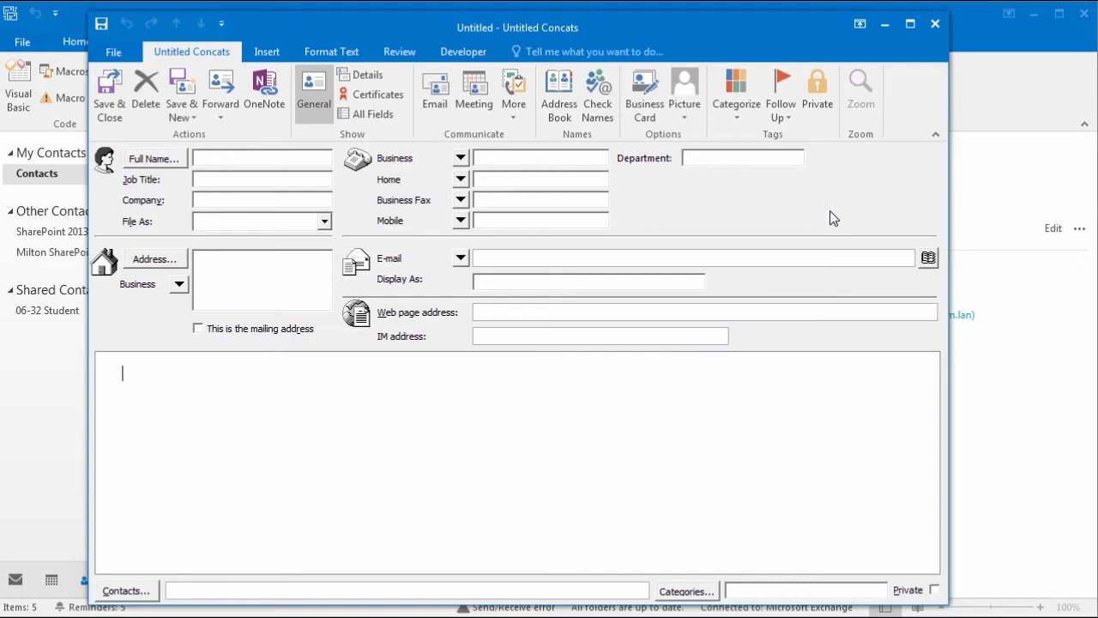
left_click(935, 24)
Step: Start a blank contact, view its Frequently-used and E-mail fields under All Fields, then close it unsaved
left_click(88, 42)
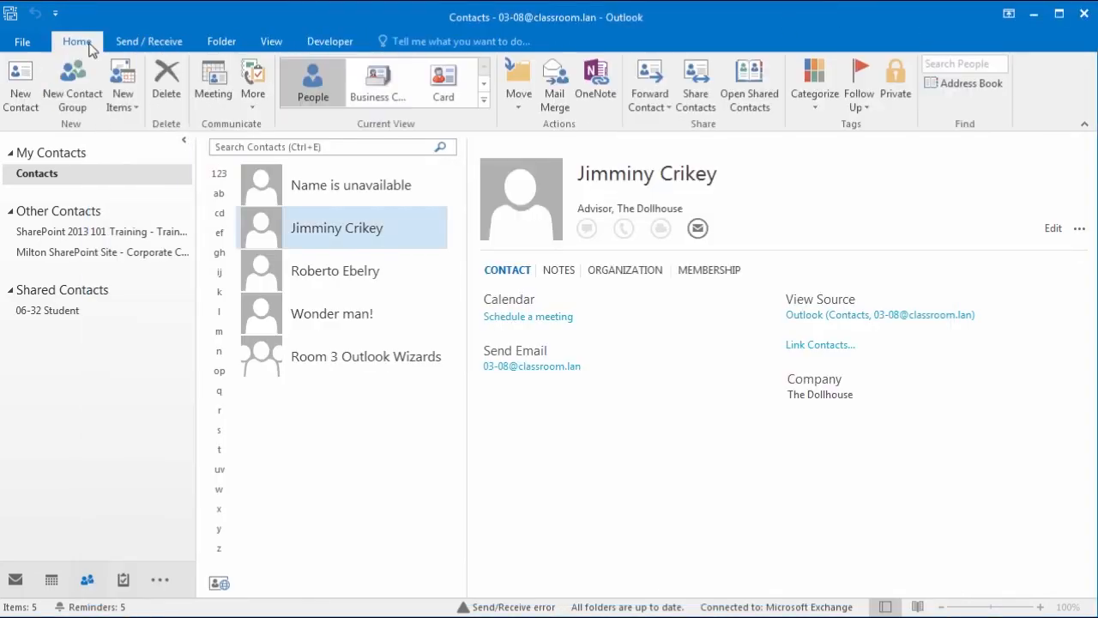
left_click(31, 84)
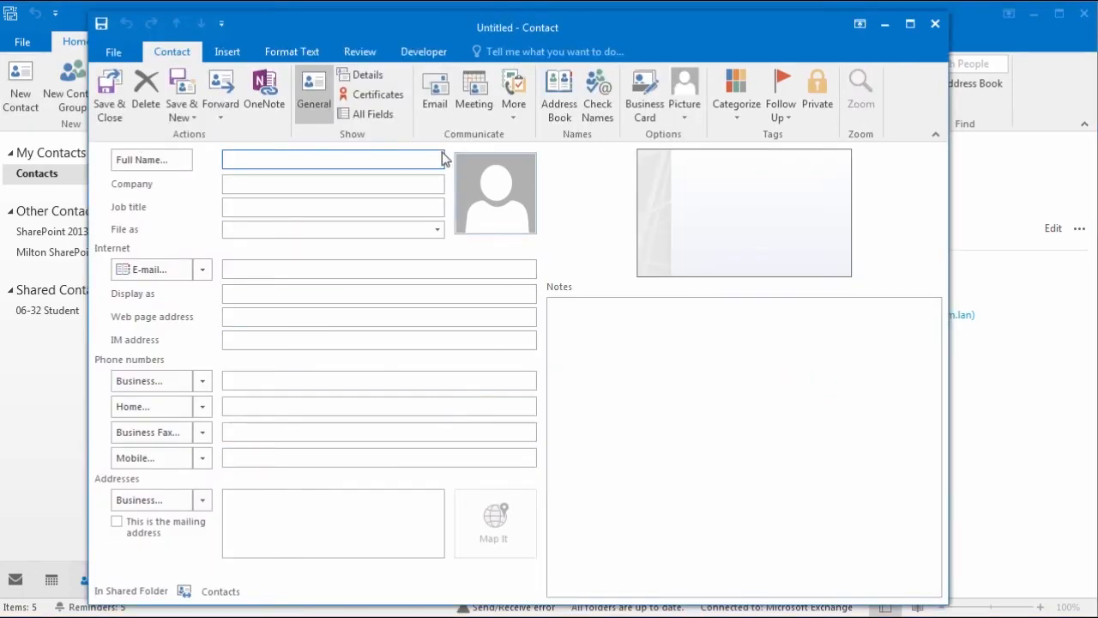
left_click(371, 119)
left_click(323, 158)
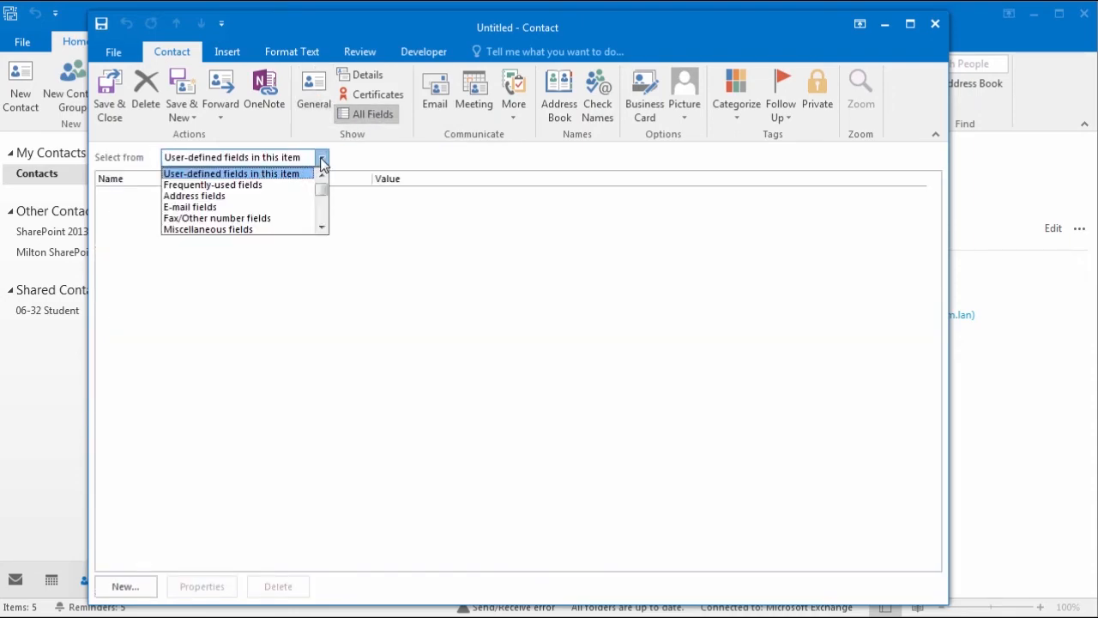
left_click(275, 185)
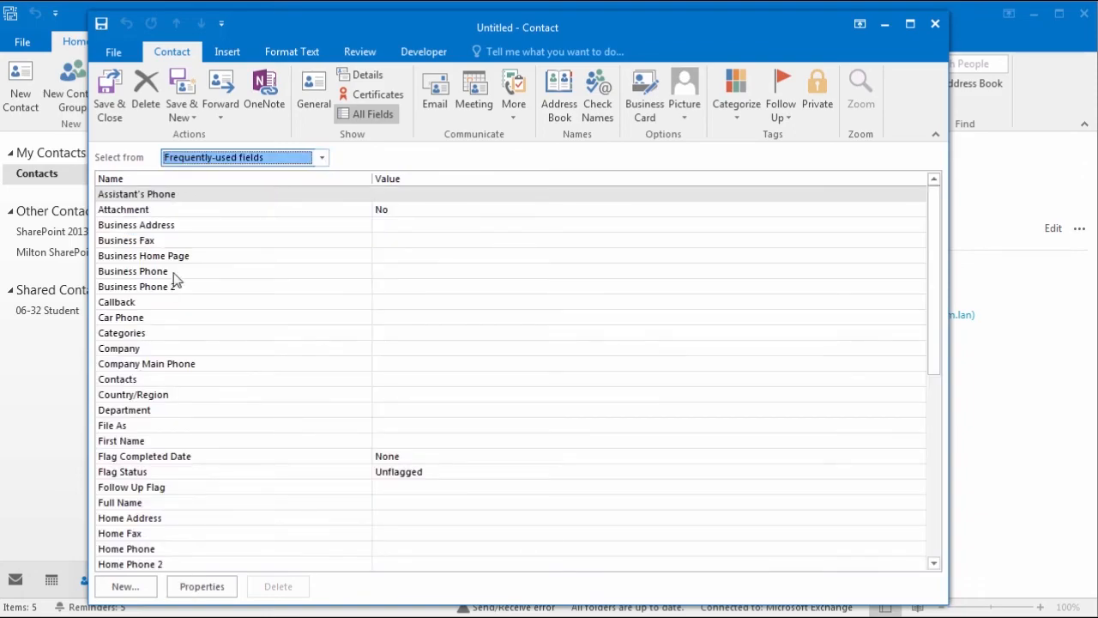
left_click(322, 158)
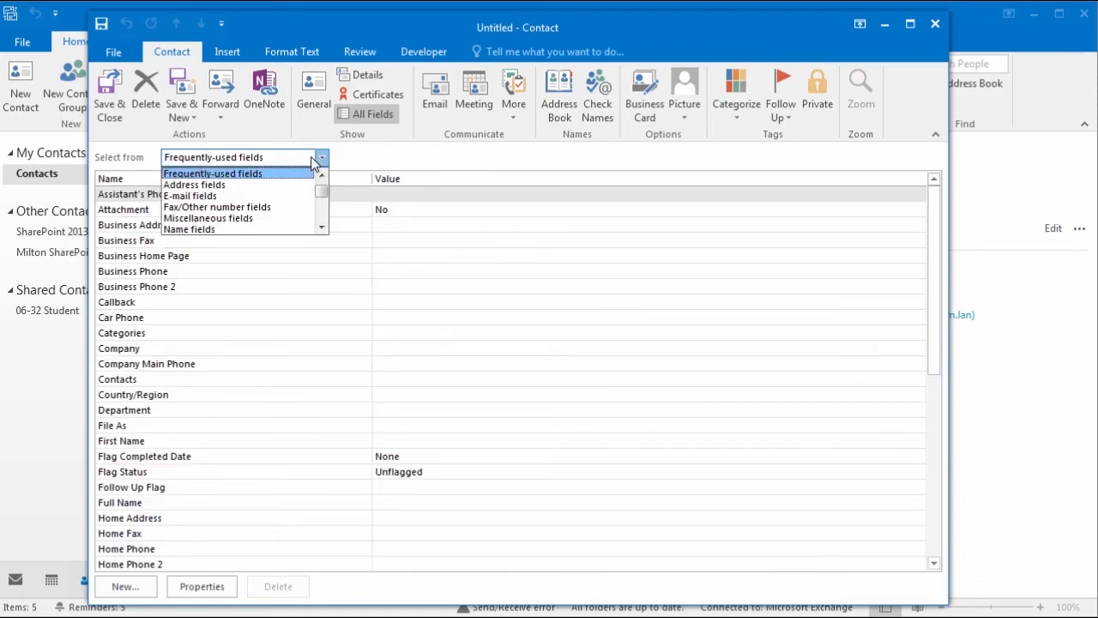
left_click(273, 199)
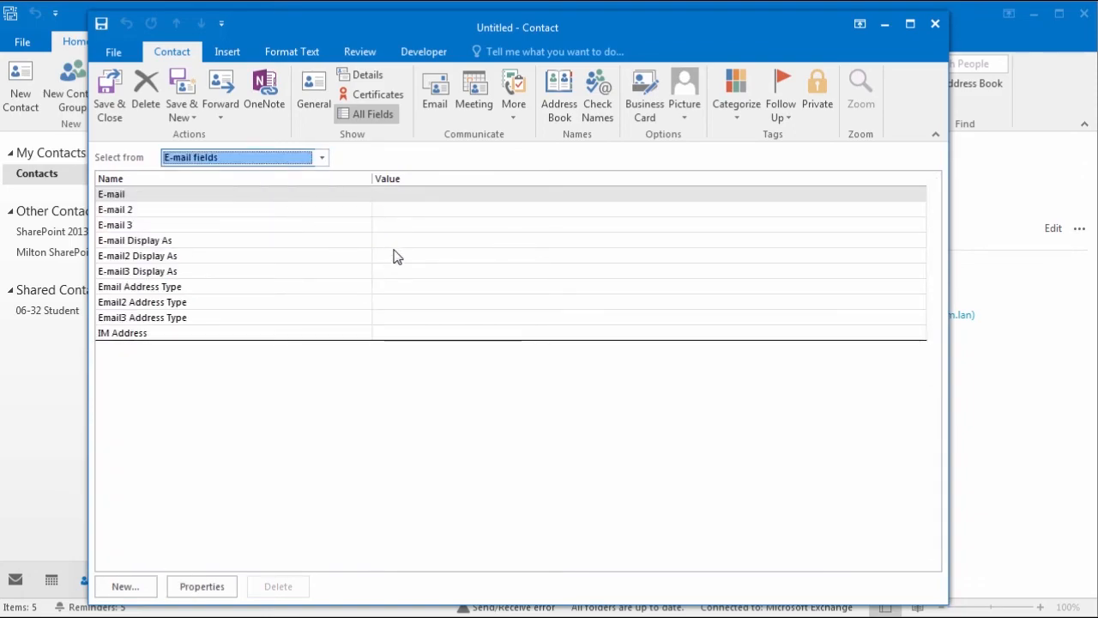
left_click(316, 102)
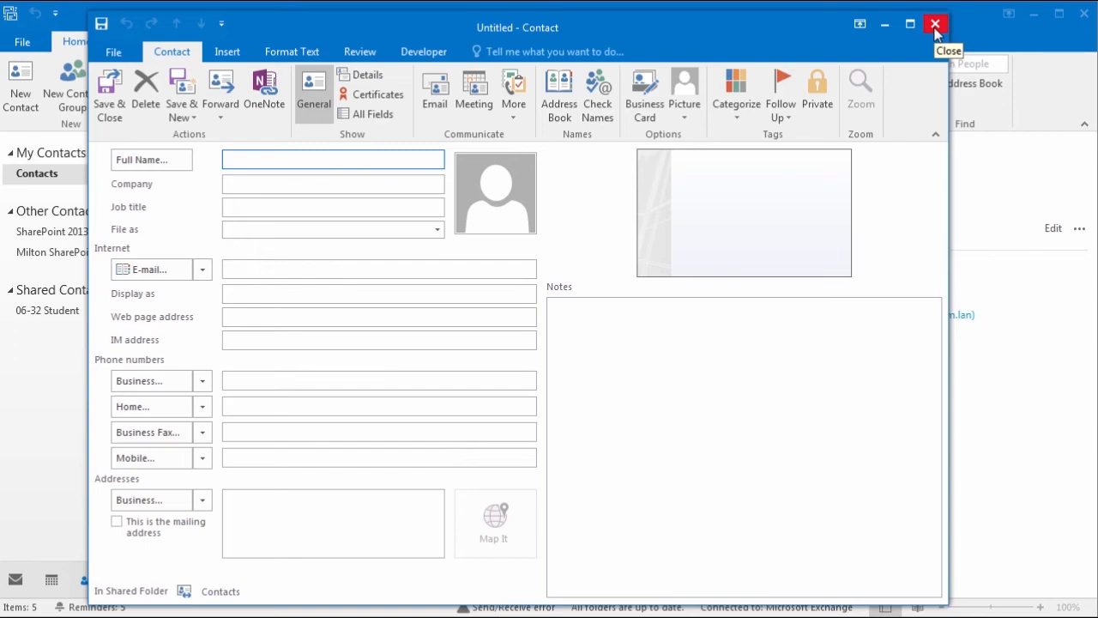
scroll(935, 35, "down", 1)
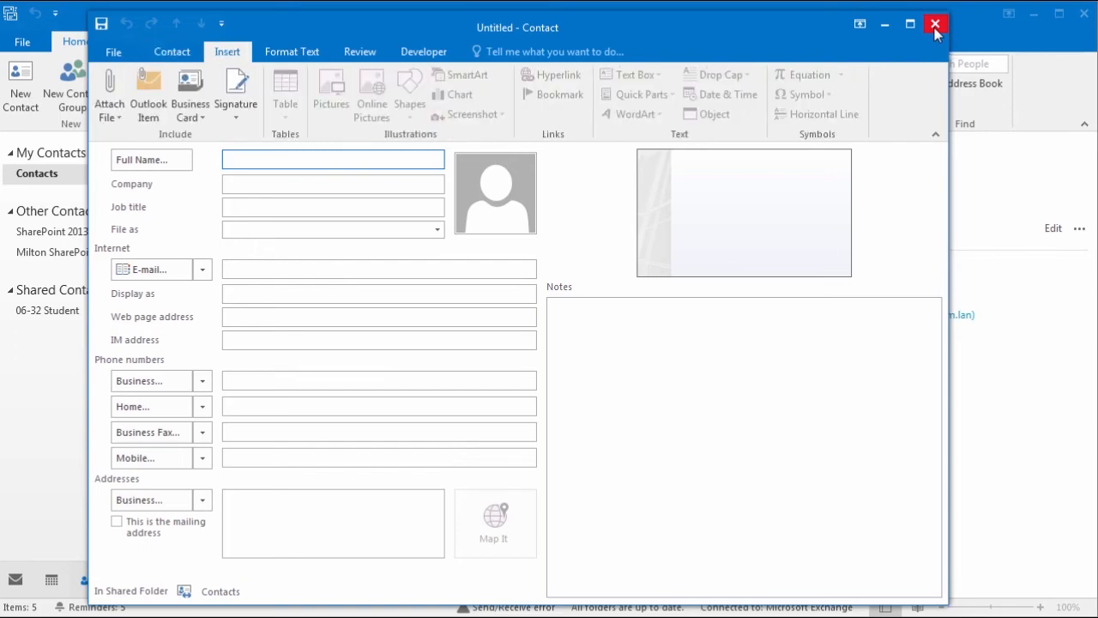
left_click(935, 25)
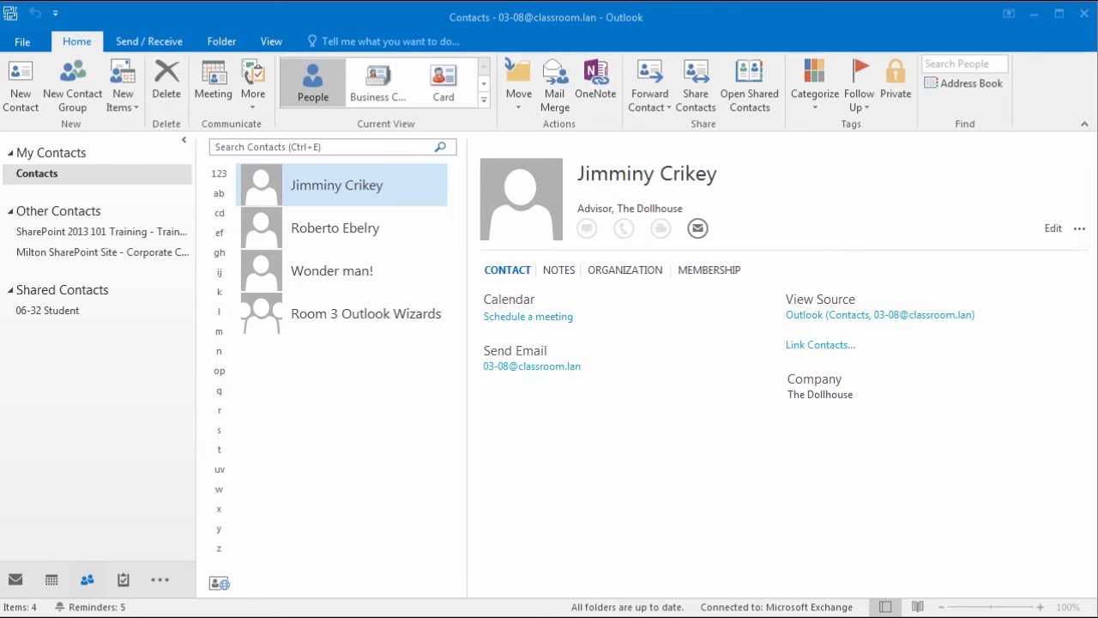
Step: Start an Import/Export wizard export of the Contacts folder to a Comma Separated Values file
left_click(24, 43)
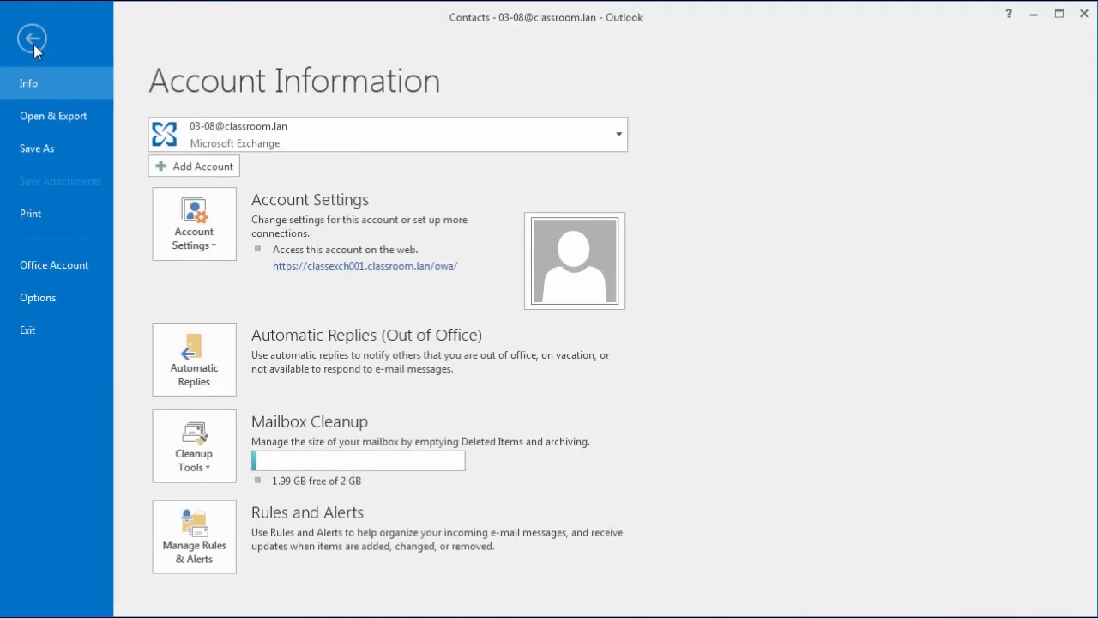
left_click(51, 120)
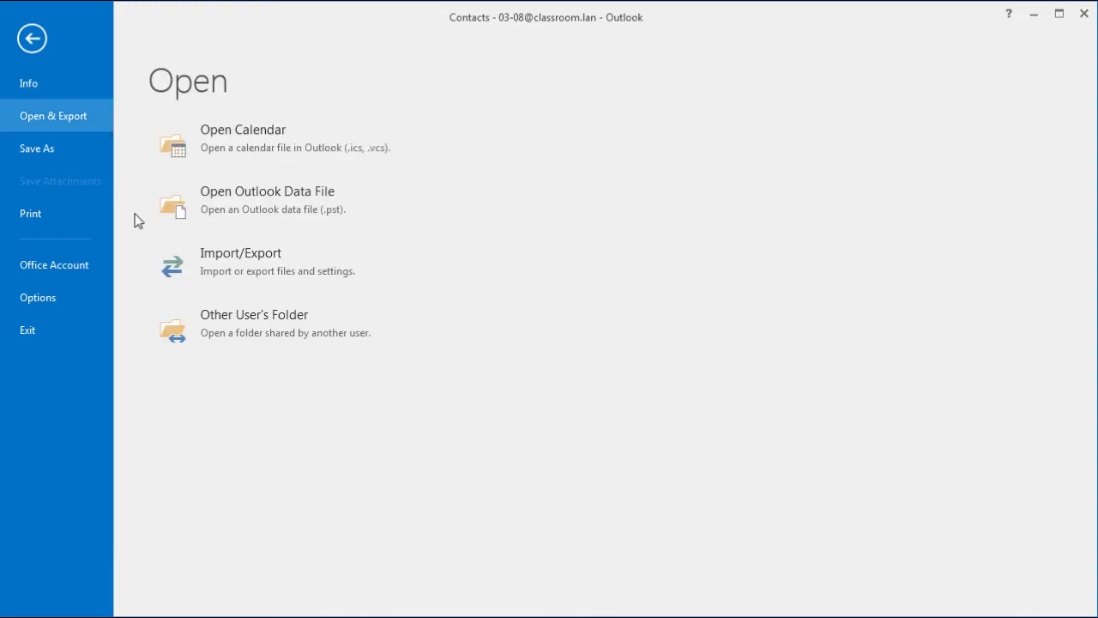
left_click(217, 264)
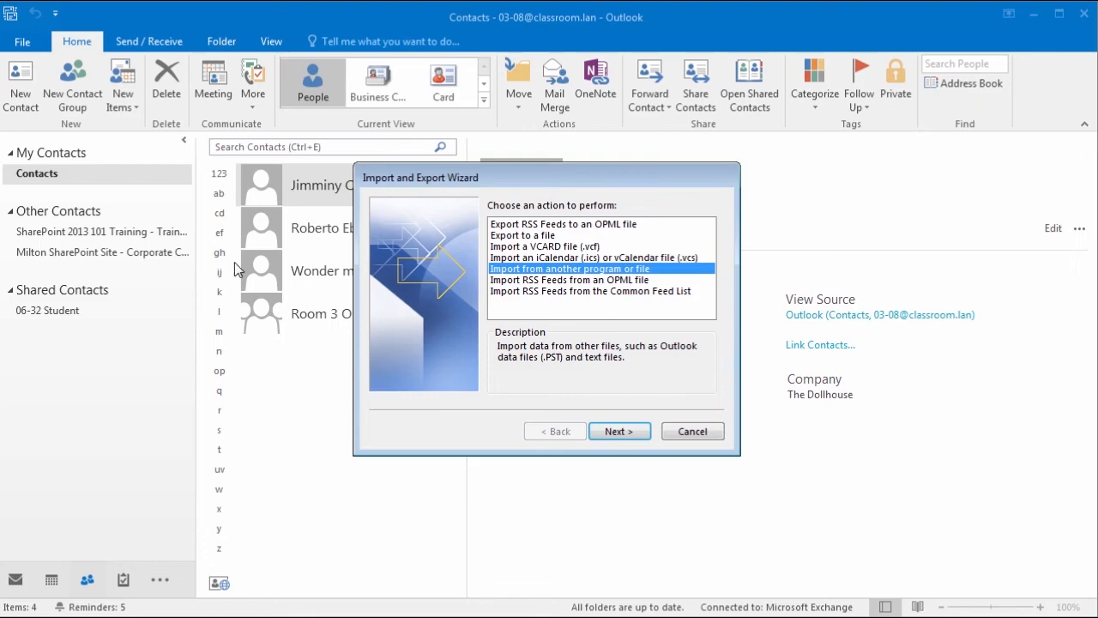
left_click(544, 236)
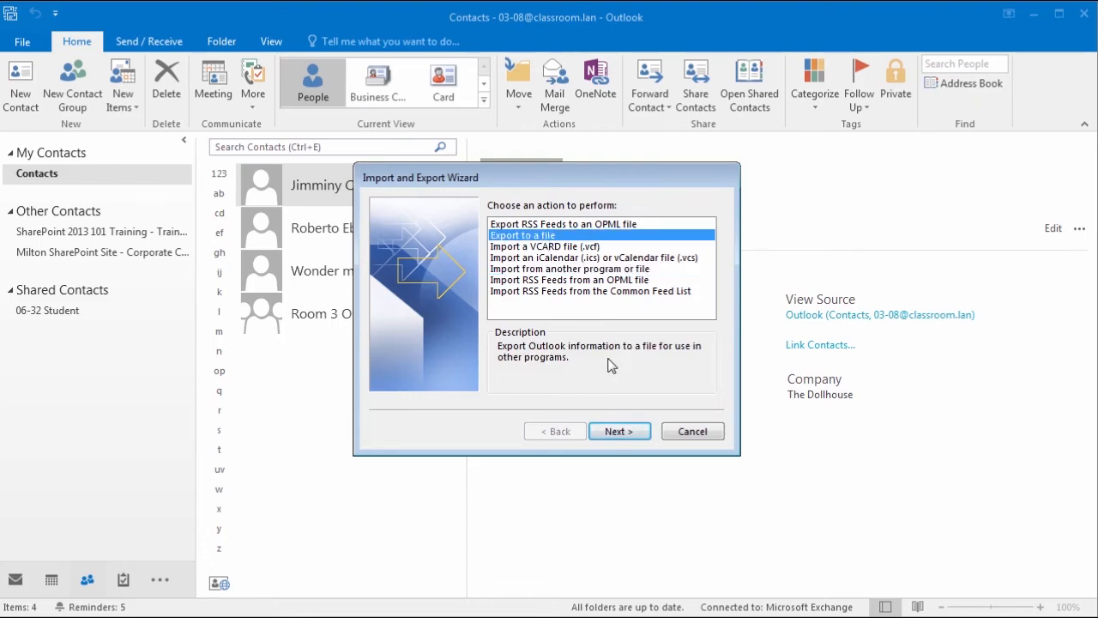
left_click(624, 438)
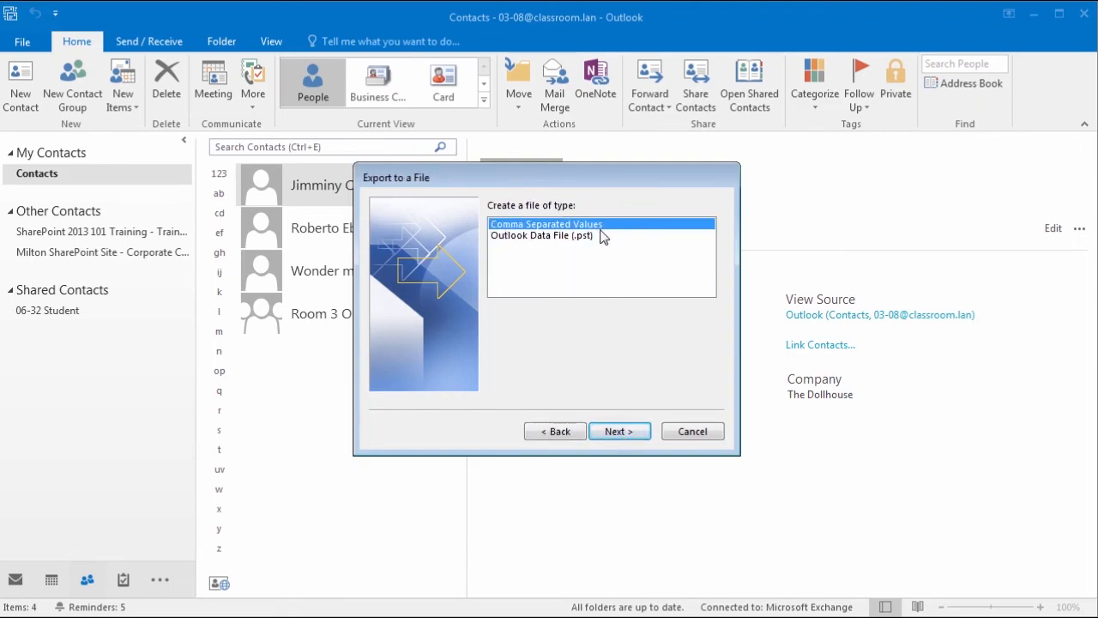
left_click(632, 432)
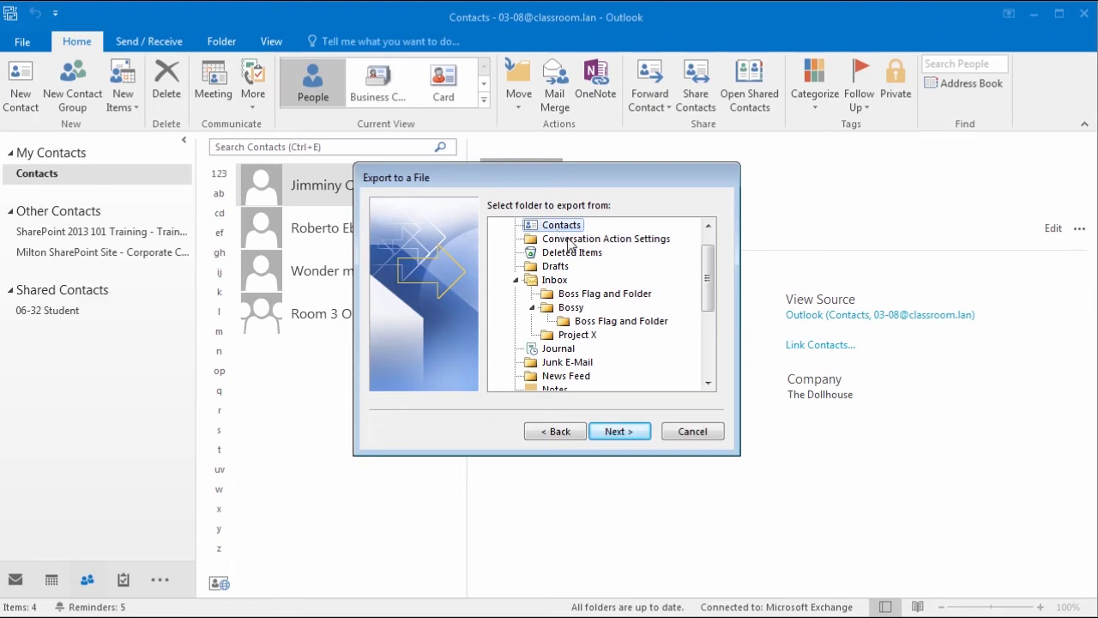
left_click(631, 437)
Step: Save the export as 'Outlook Contacts' on the Desktop and finish the export
left_click(697, 226)
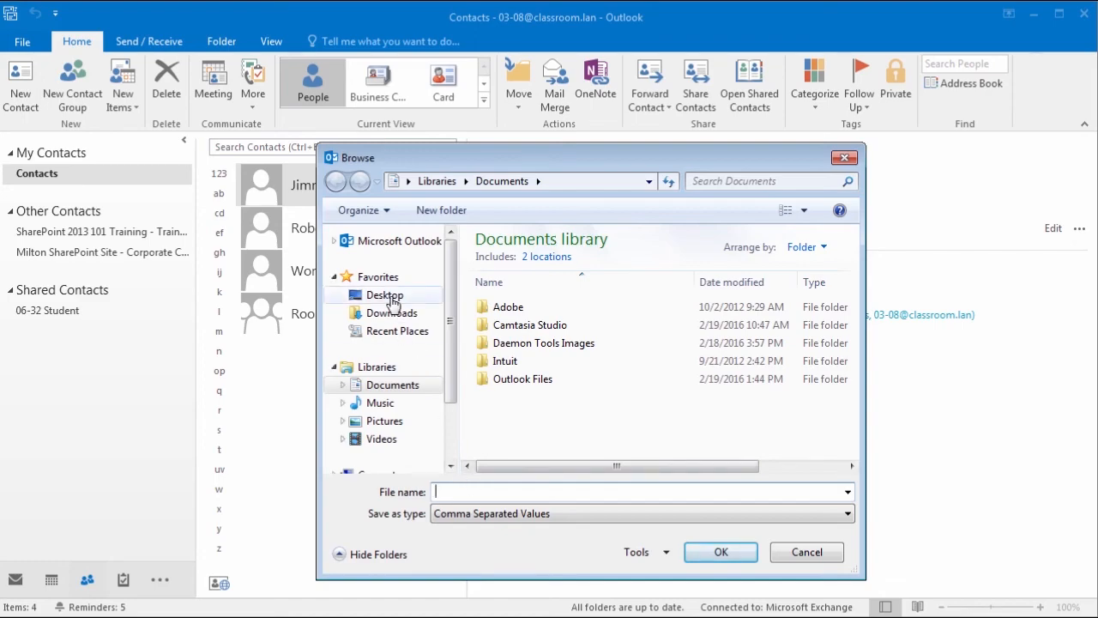
left_click(386, 295)
left_click(506, 495)
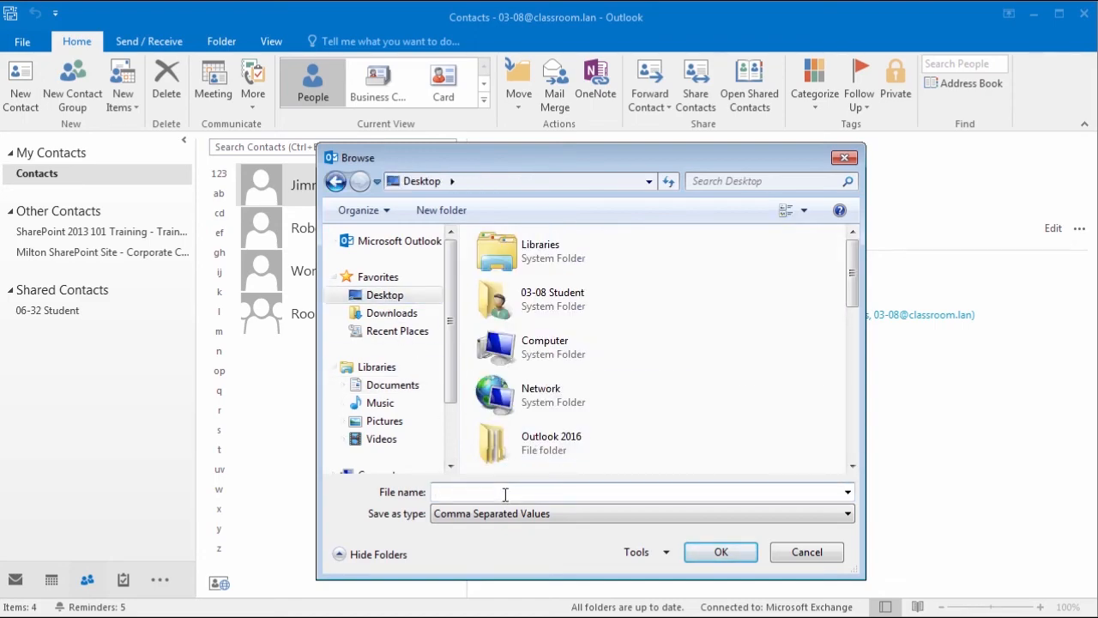
type("Con")
key("BackSpace")
key("BackSpace")
key("BackSpace")
type("Outlook Contacts")
left_click(720, 552)
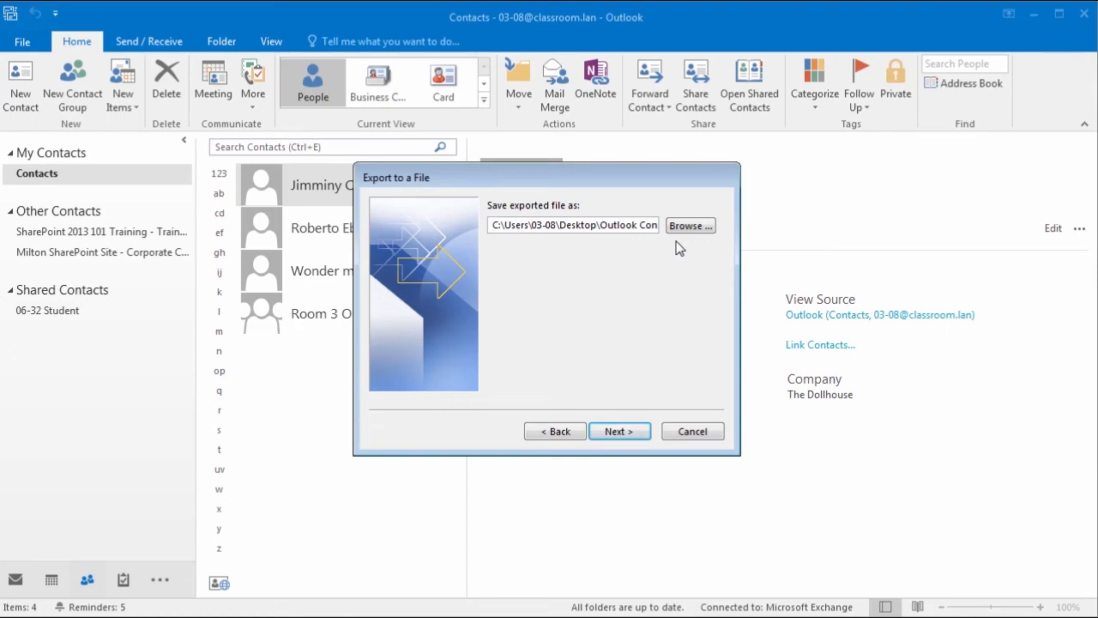
left_click(631, 439)
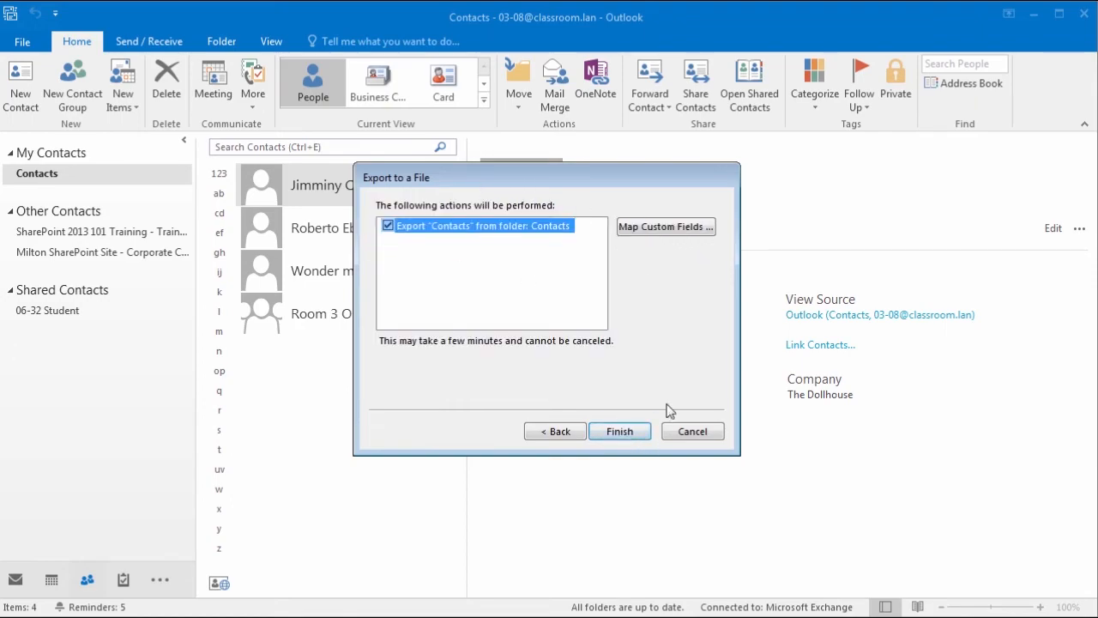
left_click(623, 439)
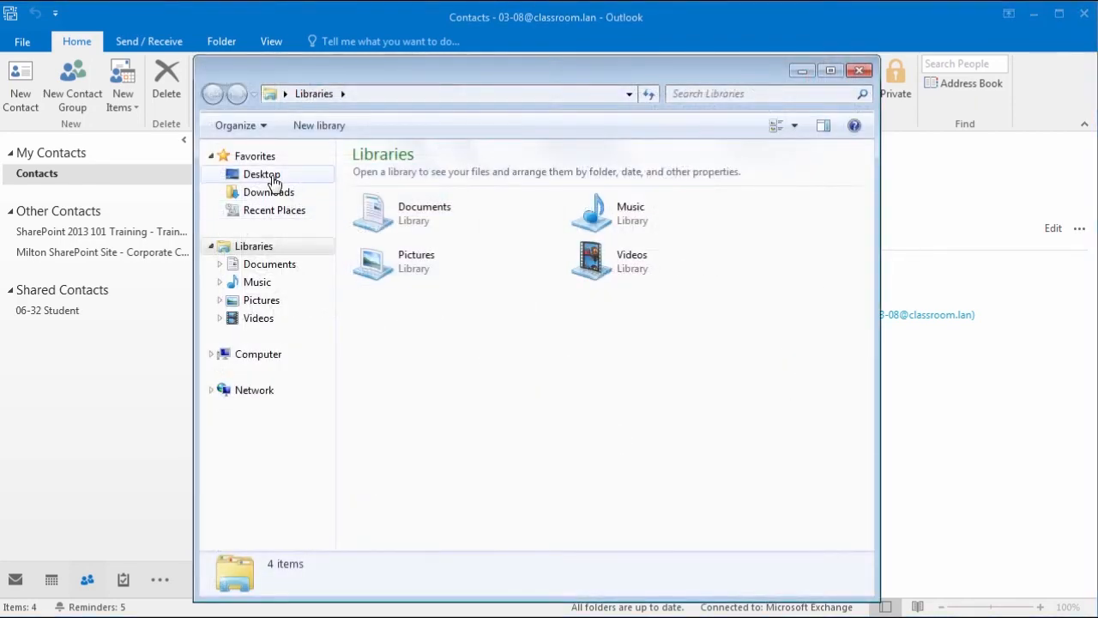
Step: Open the exported Outlook Contacts CSV file from the Desktop in Excel
left_click(273, 178)
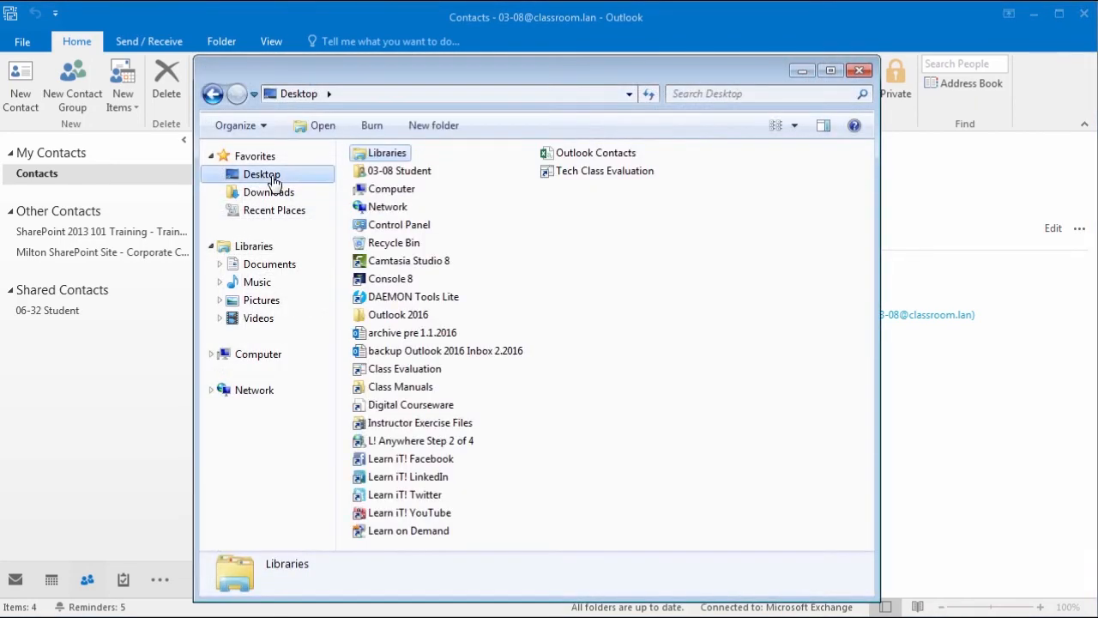
left_click(573, 160)
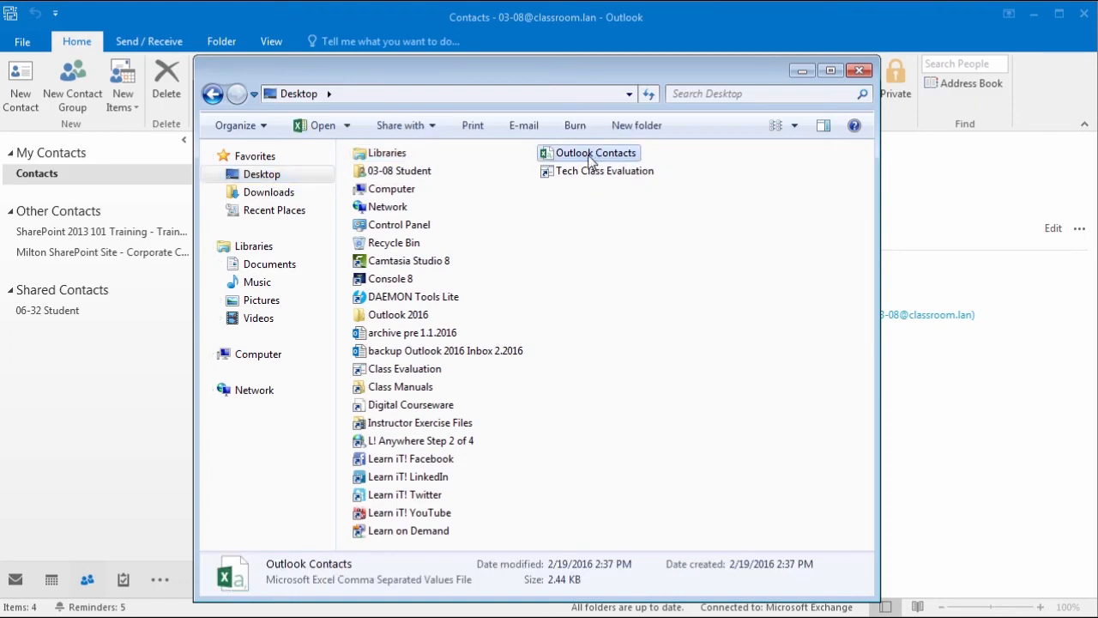
double_click(592, 158)
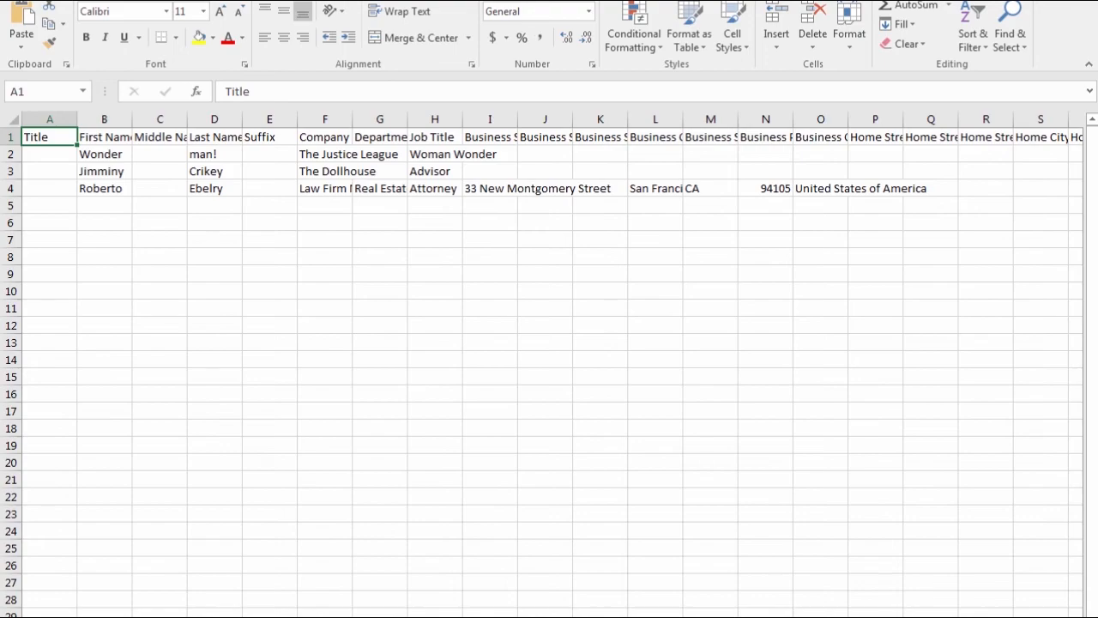
Step: Restore Excel to a window, review the Outlook Contacts sheet, and close Excel
left_click_drag(566, 2, 554, 58)
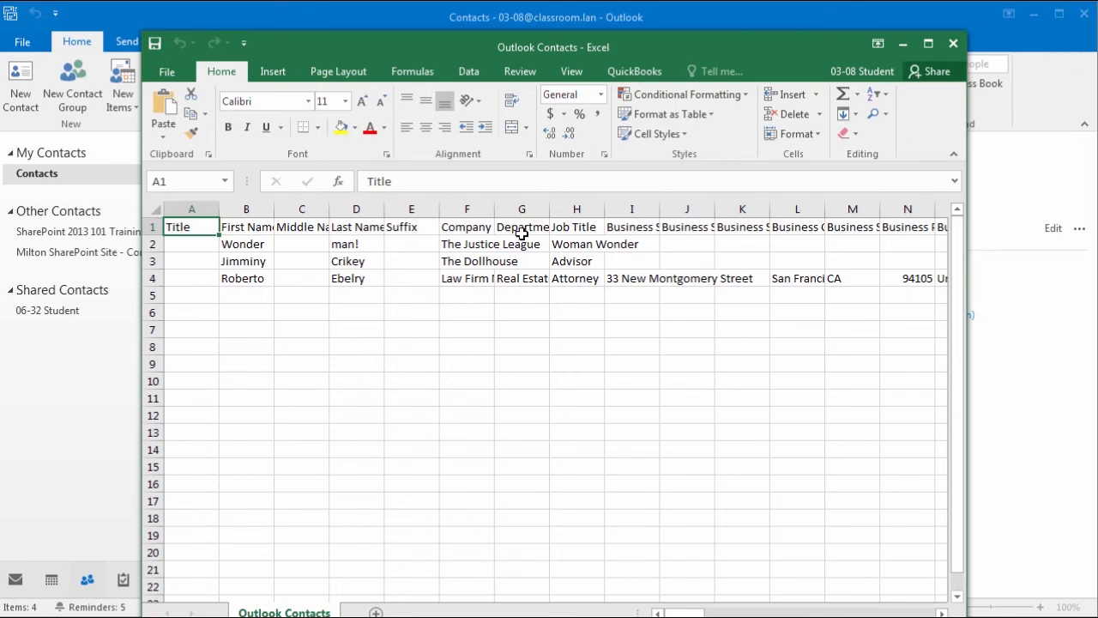
left_click(954, 45)
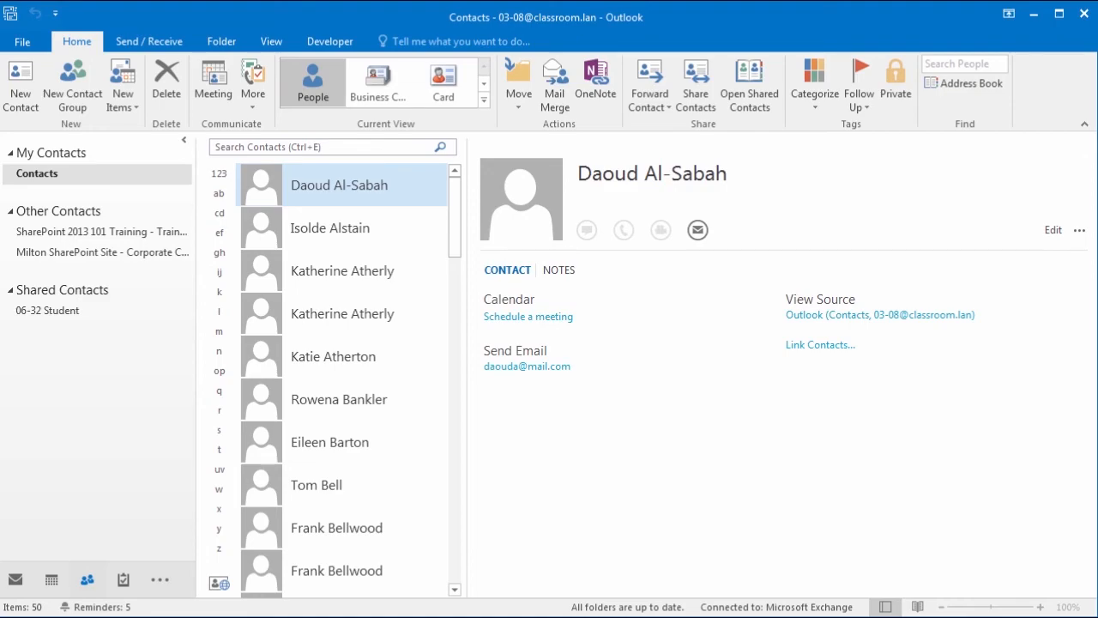
left_click(554, 102)
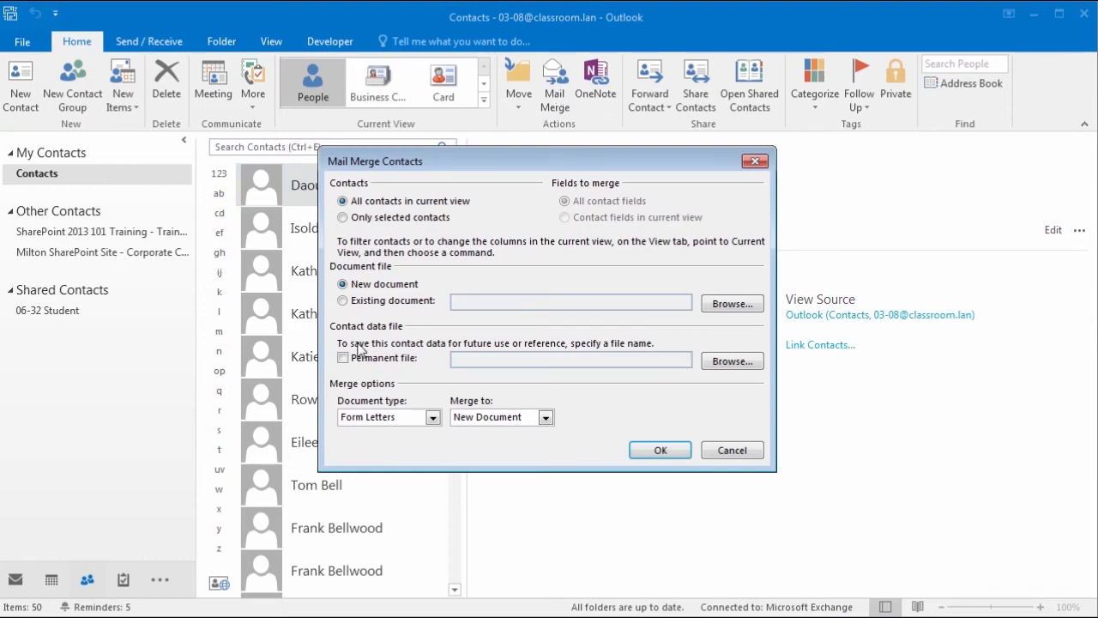
left_click(754, 162)
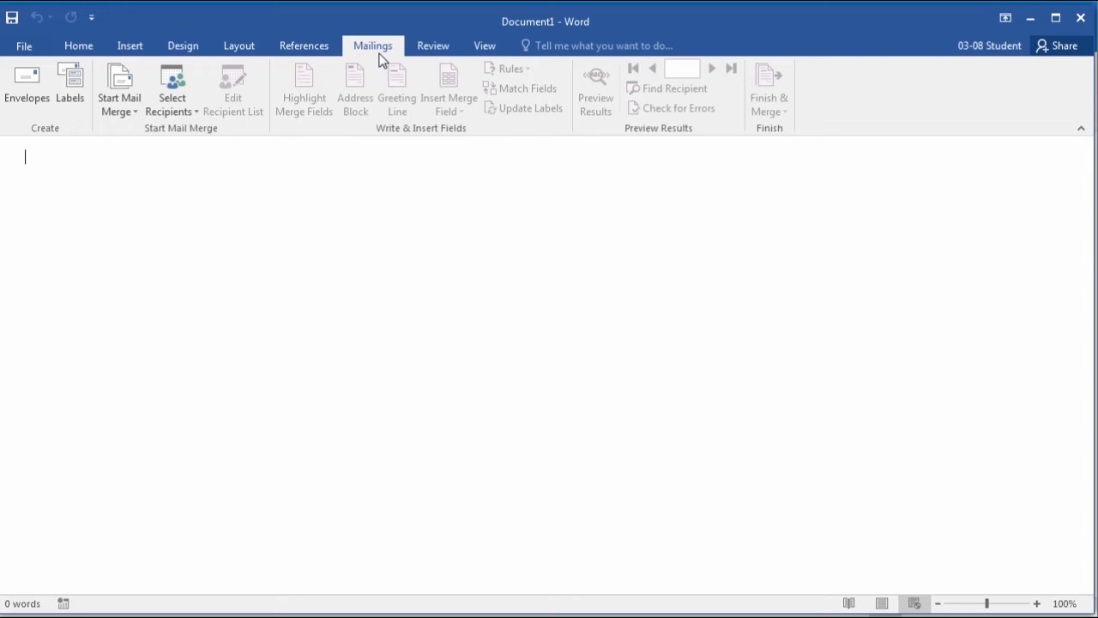
Step: Open the Start Mail Merge menu on the Mailings tab of the blank Document1
left_click(120, 88)
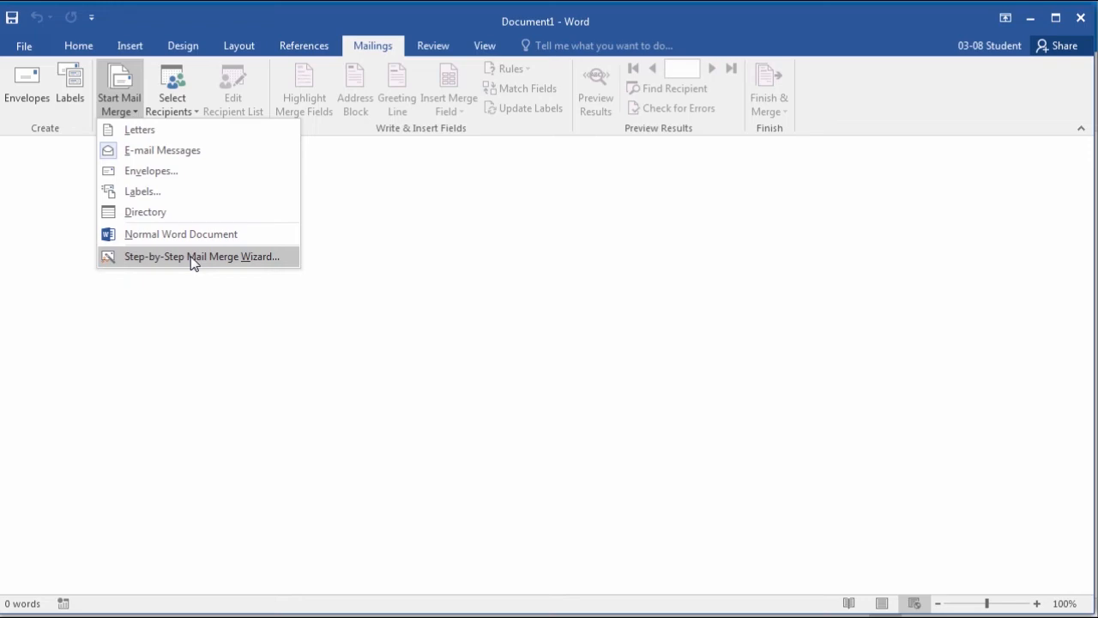
Step: Launch the step-by-step mail merge wizard and advance to selecting recipients
left_click(189, 256)
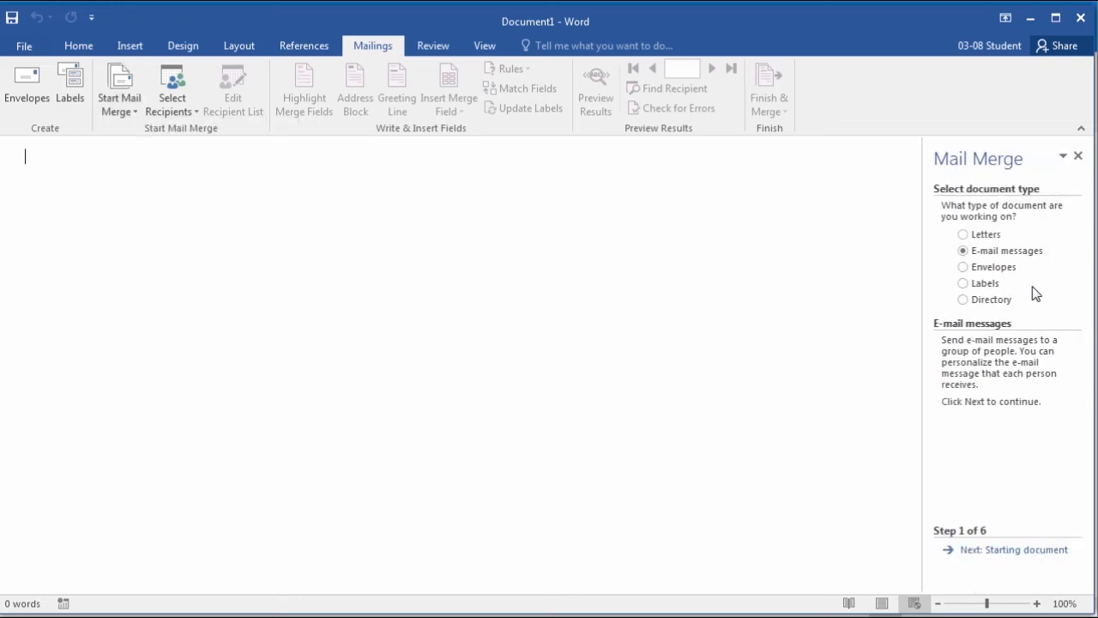
left_click(1029, 553)
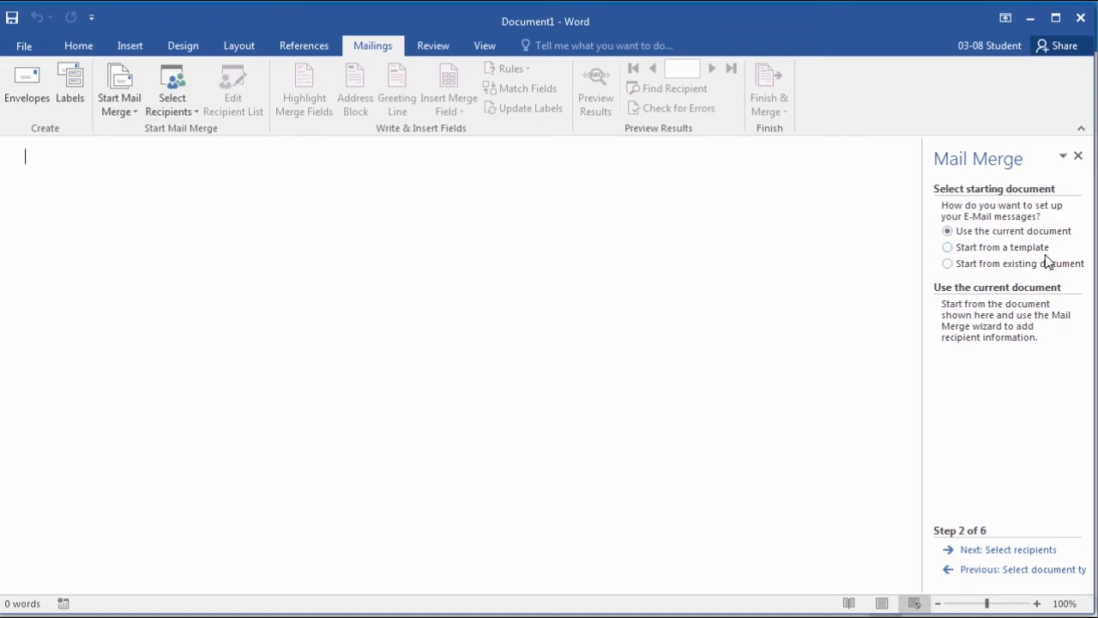
left_click(1011, 550)
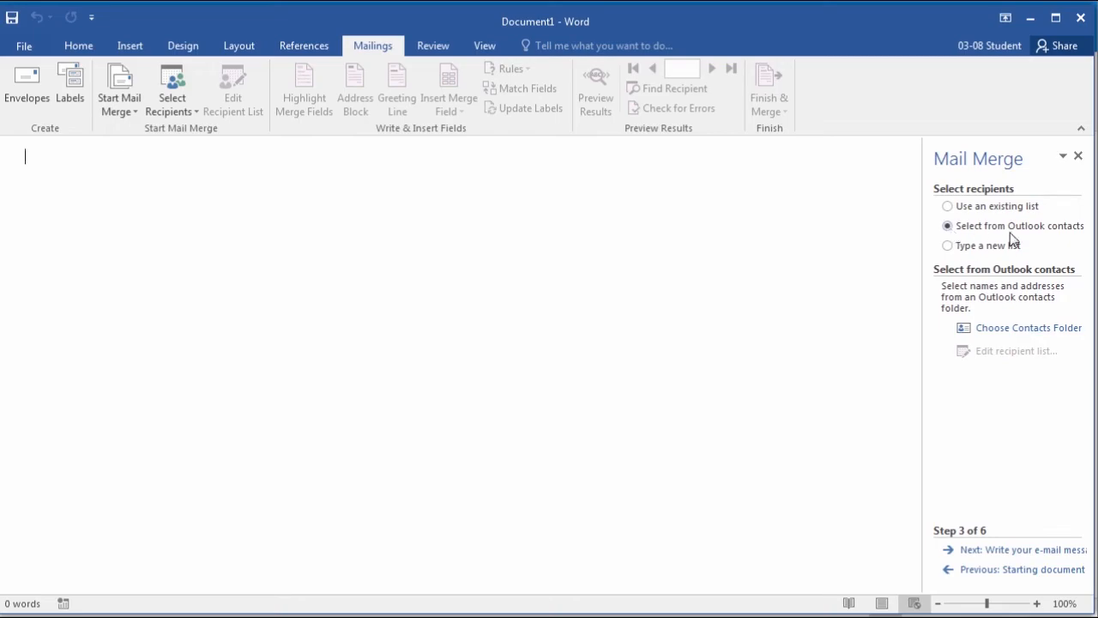
Step: Use the Outlook Contacts folder as the recipient list, keeping all recipients included
left_click(1026, 330)
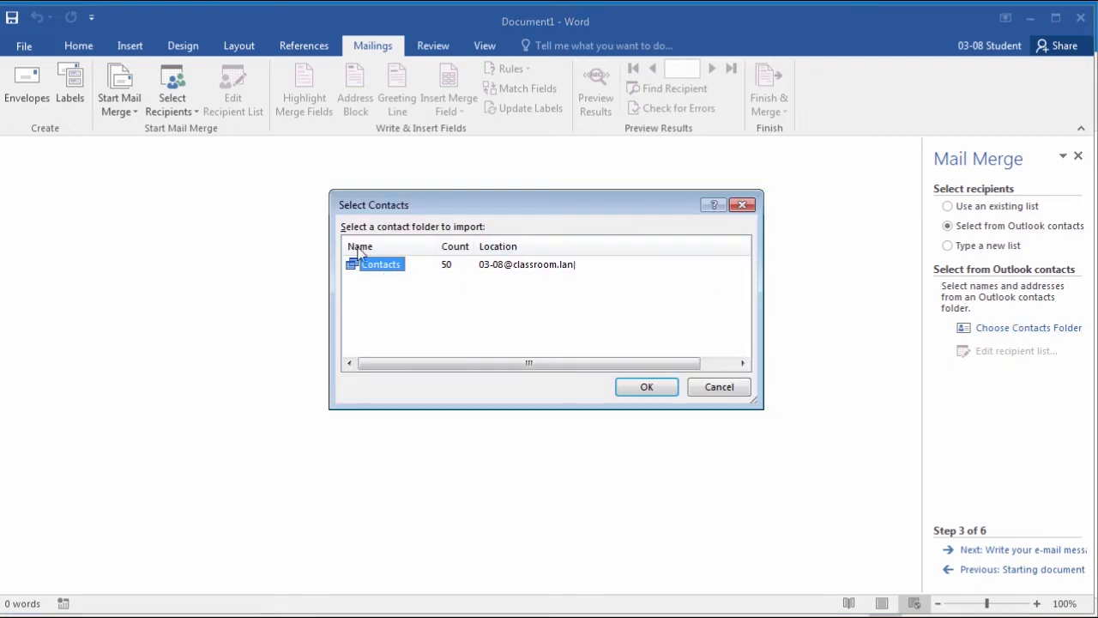
left_click(647, 388)
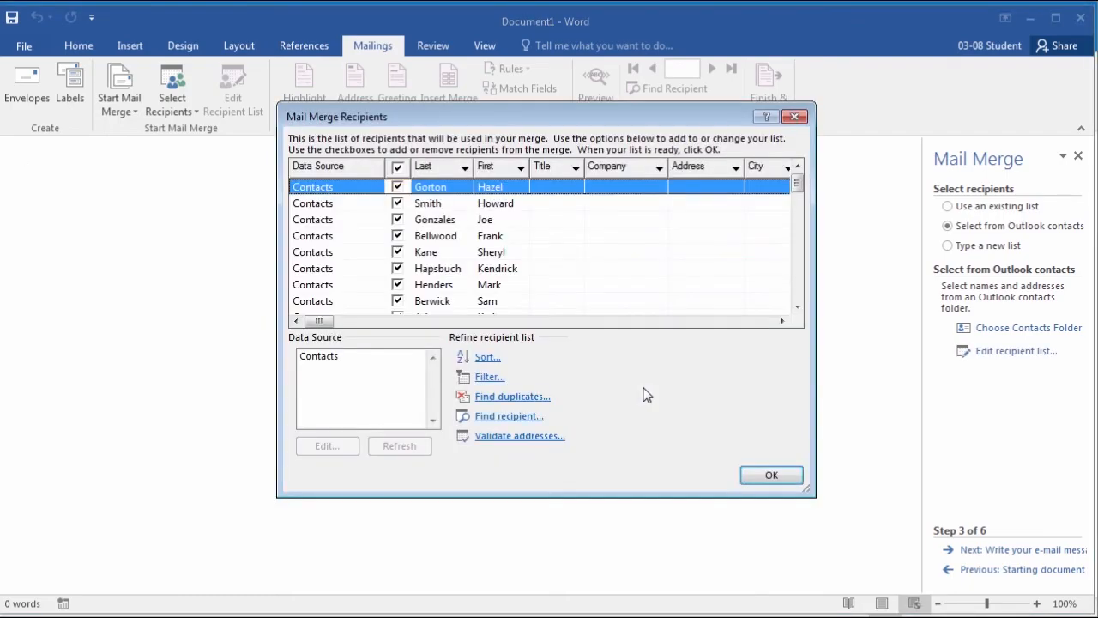
mouse_move(803, 199)
left_mouse_down()
mouse_move(795, 295)
mouse_move(795, 182)
left_mouse_up()
mouse_move(331, 322)
left_mouse_down()
mouse_move(369, 331)
mouse_move(312, 323)
left_mouse_up()
left_click(397, 186)
left_click(398, 188)
left_click(777, 481)
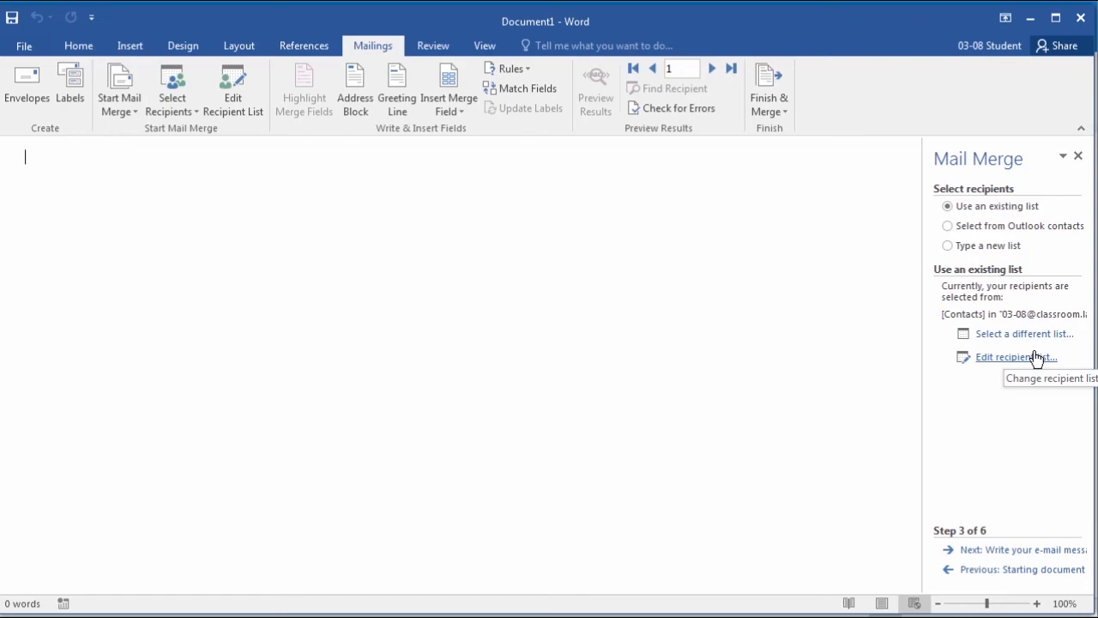
Step: Write the body 'Thank you for attending the event. Please contact me with questions.' and a 'Thanks,' closing signed with the sender's name
left_click(1046, 550)
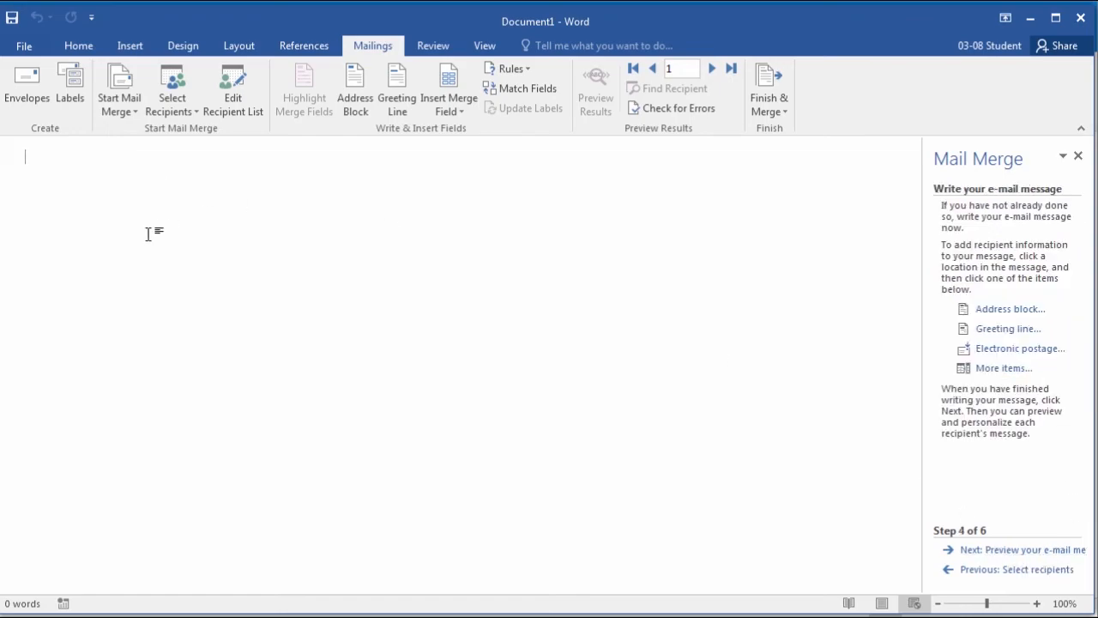
type("Thank you for at")
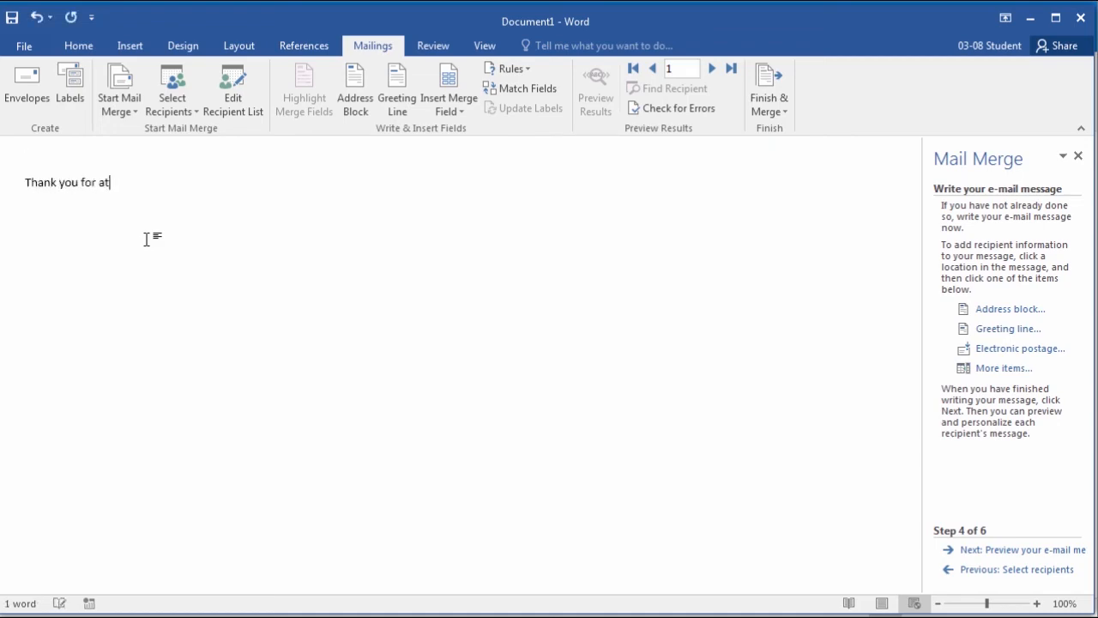
type("tending the event. Please contact me with questions.")
key("Return")
key("Return")
type("Thasnk")
key("BackSpace")
key("BackSpace")
key("BackSpace")
type("nks,")
key("Return")
type("Cara")
Step: Insert the «First» merge field followed by a comma on the top line as the greeting
left_click(58, 158)
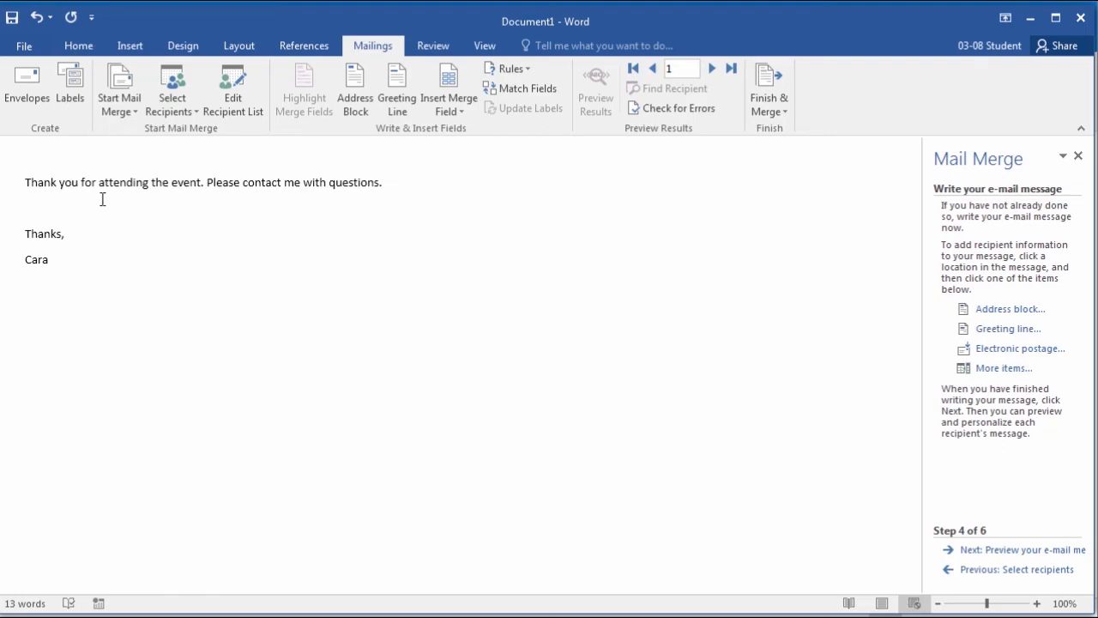
left_click(1011, 373)
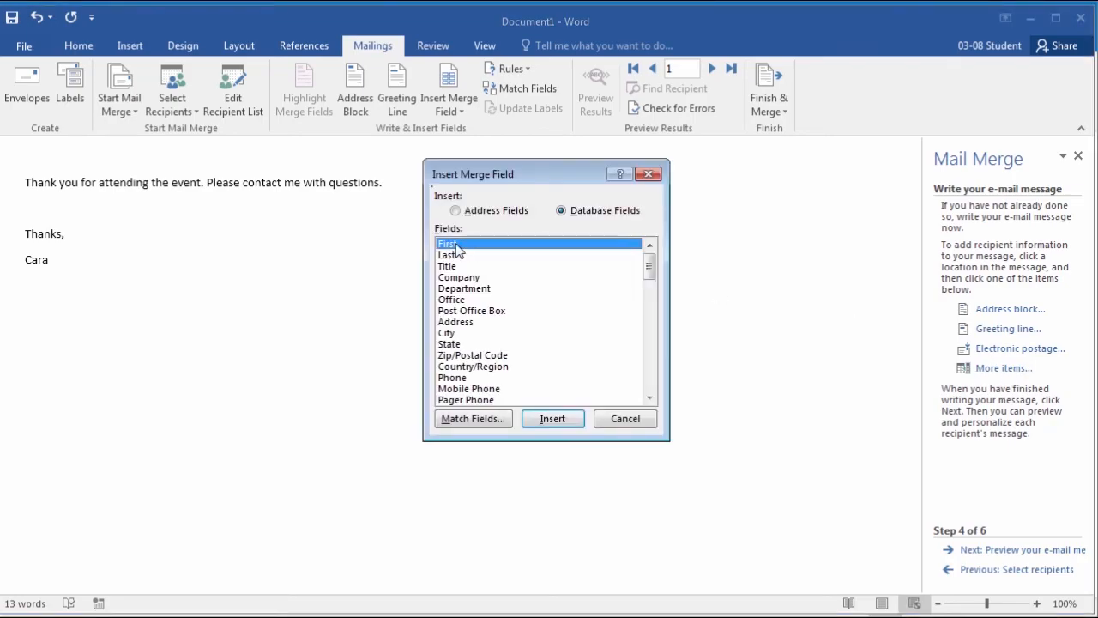
left_click(556, 420)
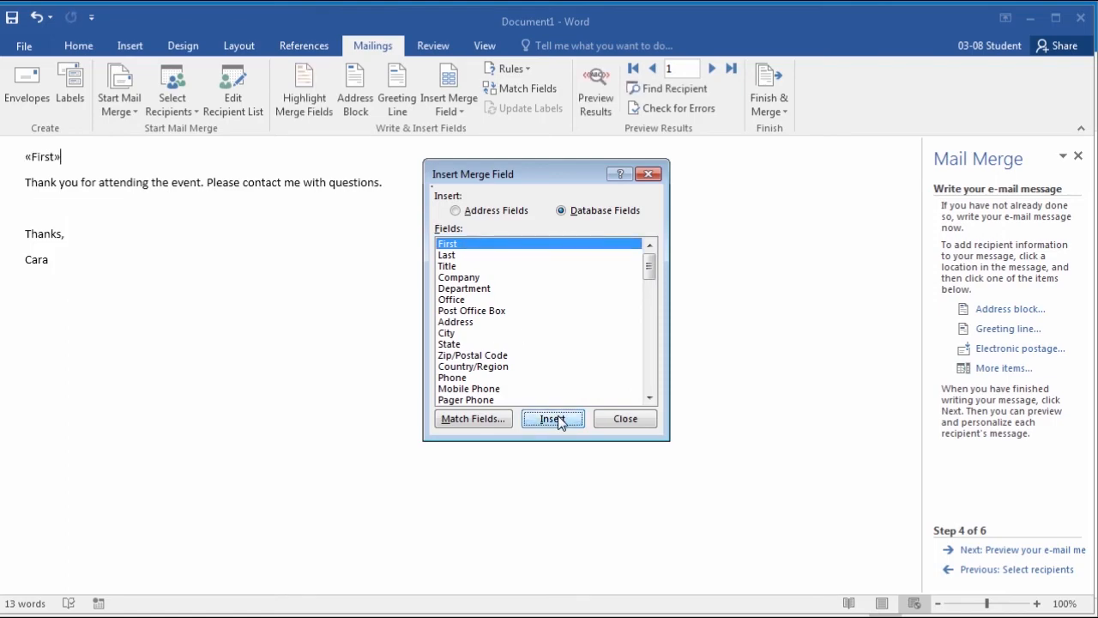
left_click(626, 420)
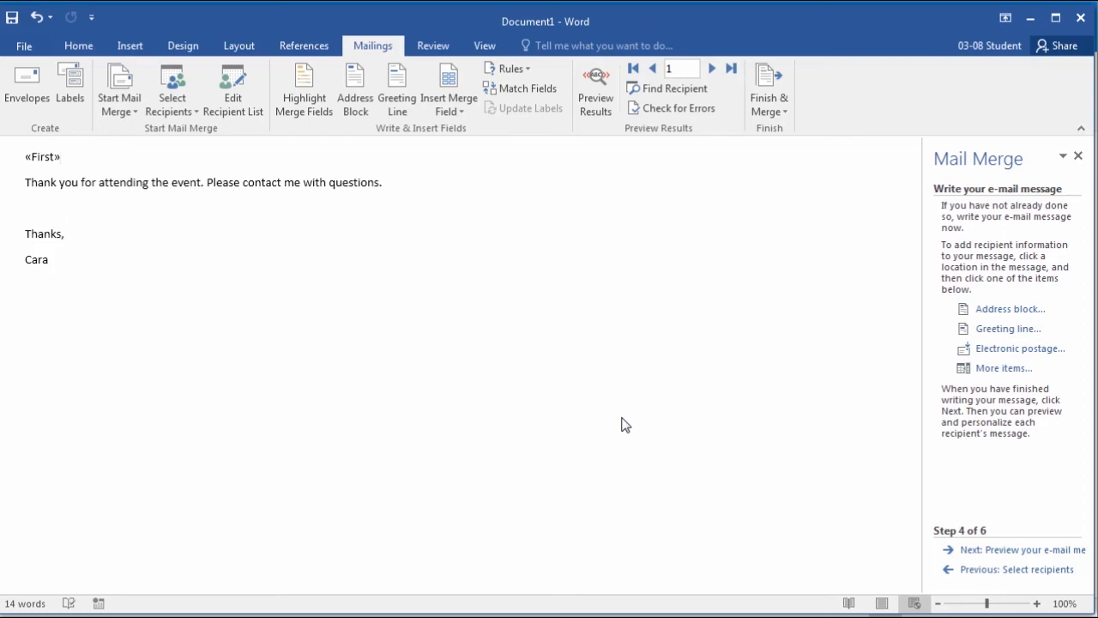
type(",")
Step: Preview the merged e-mails, paging through the recipients one by one
left_click(1018, 550)
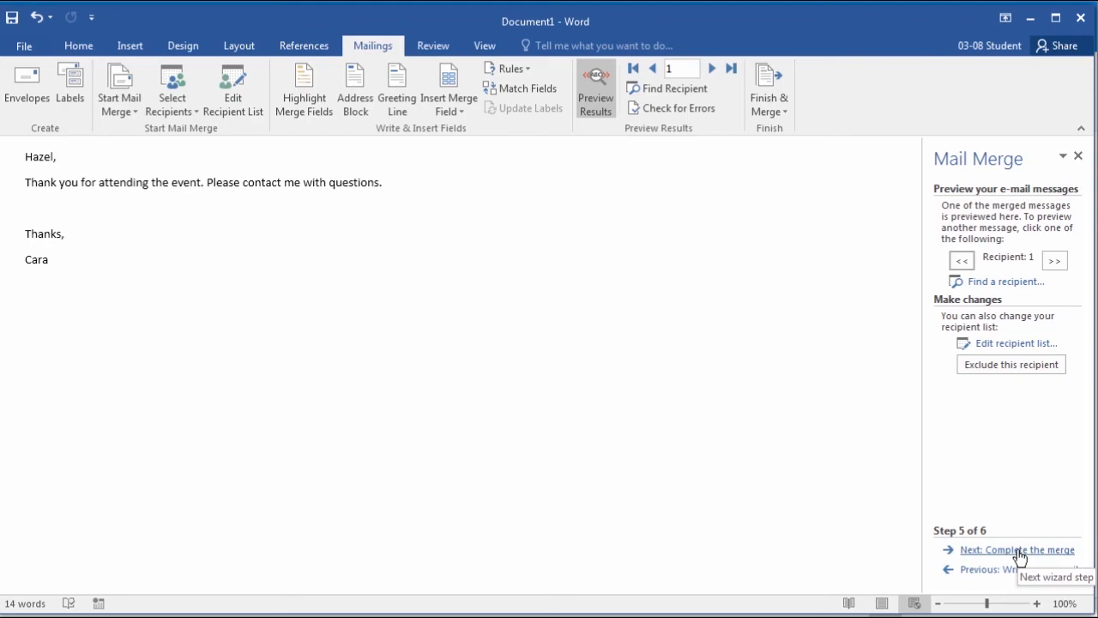
left_click(1054, 260)
left_click(1055, 260)
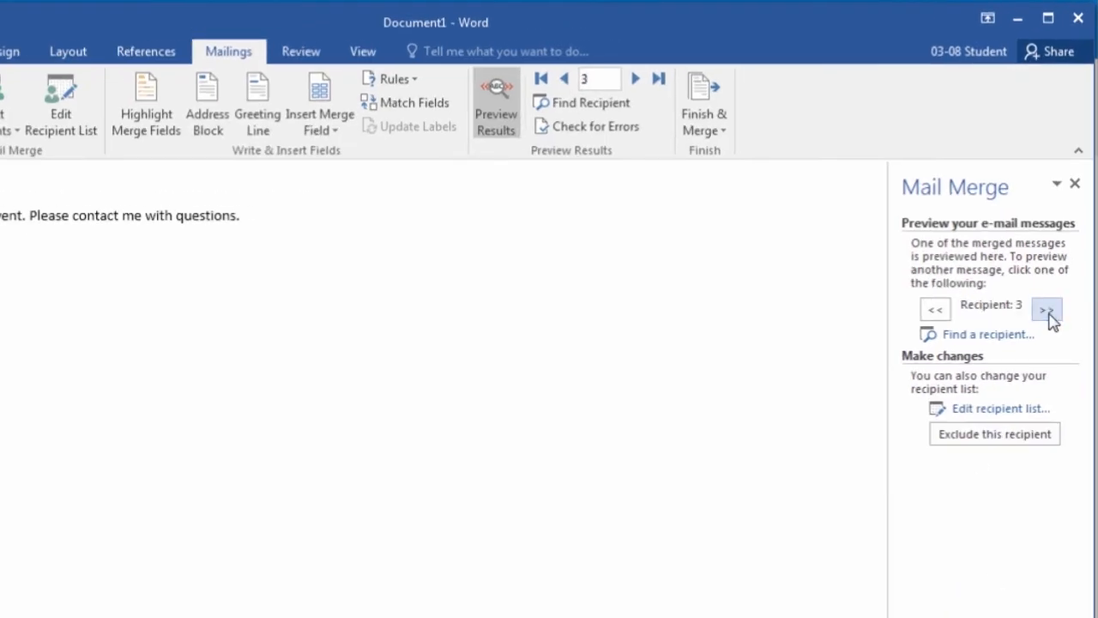
left_click(1049, 315)
left_click(1049, 315)
left_click(1050, 315)
left_click(1050, 315)
left_click(1048, 311)
left_click(1048, 310)
left_click(1047, 310)
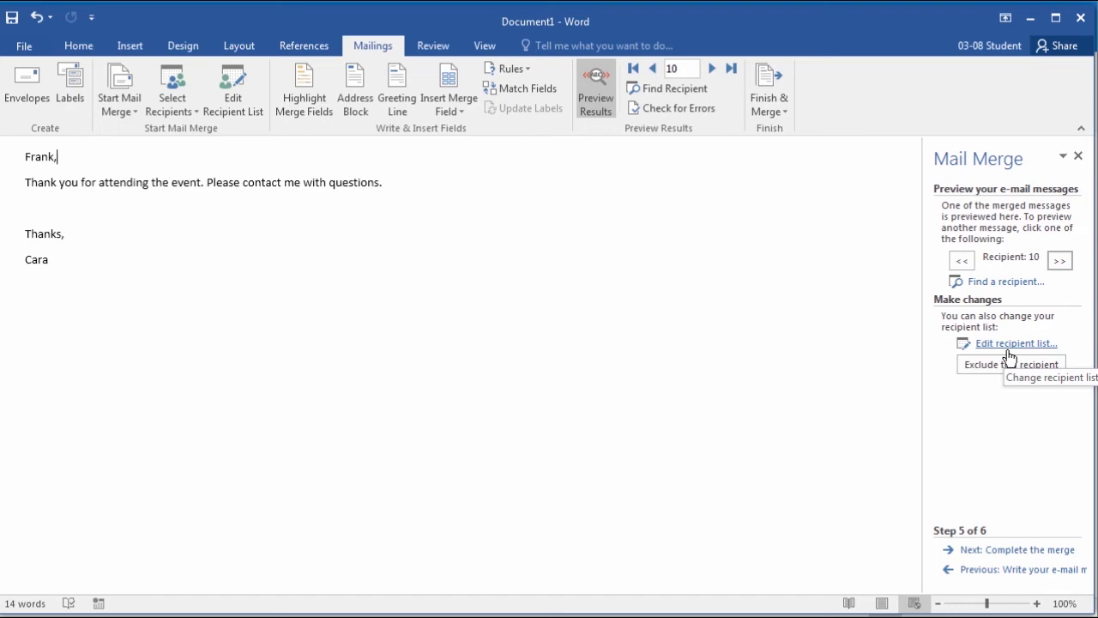
Step: Set up the merge to electronic mail with the subject 'Thank you for attending'
left_click(1036, 550)
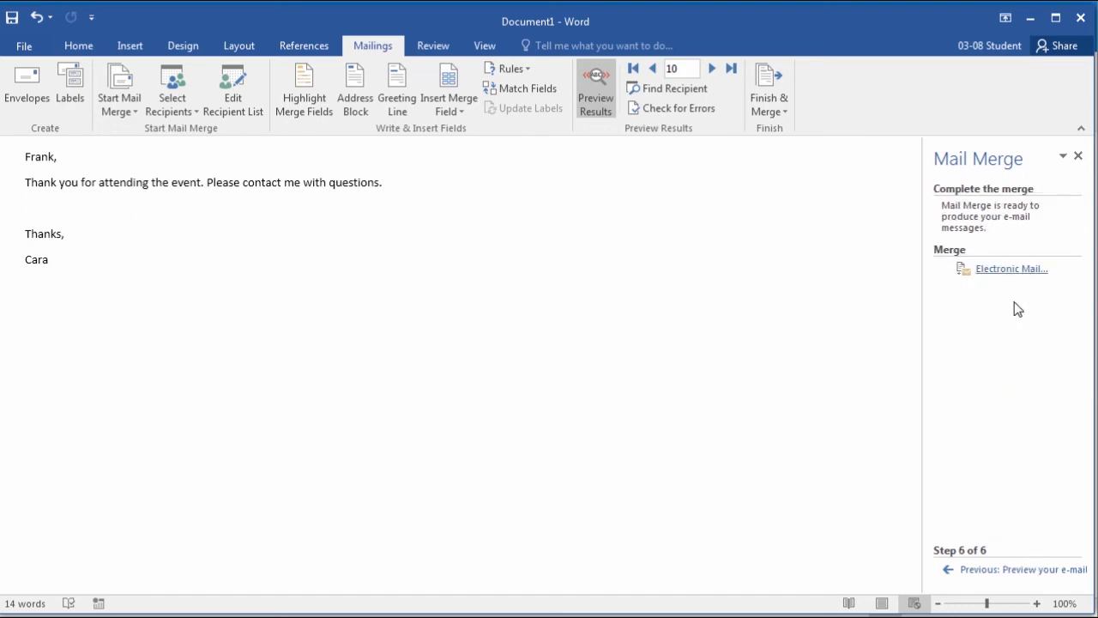
left_click(1015, 275)
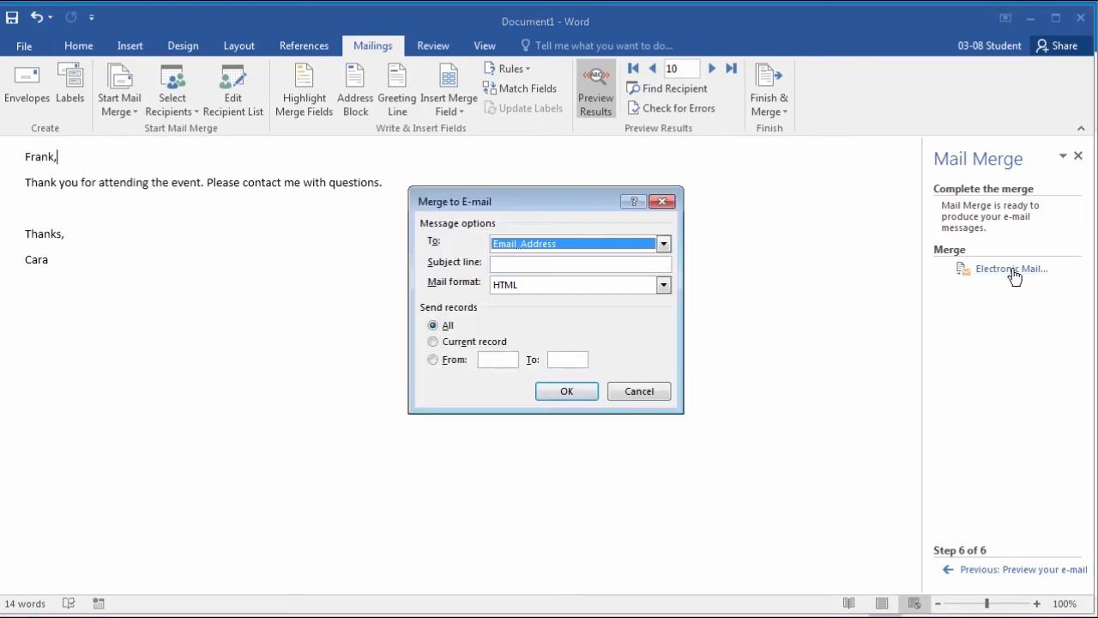
left_click(556, 264)
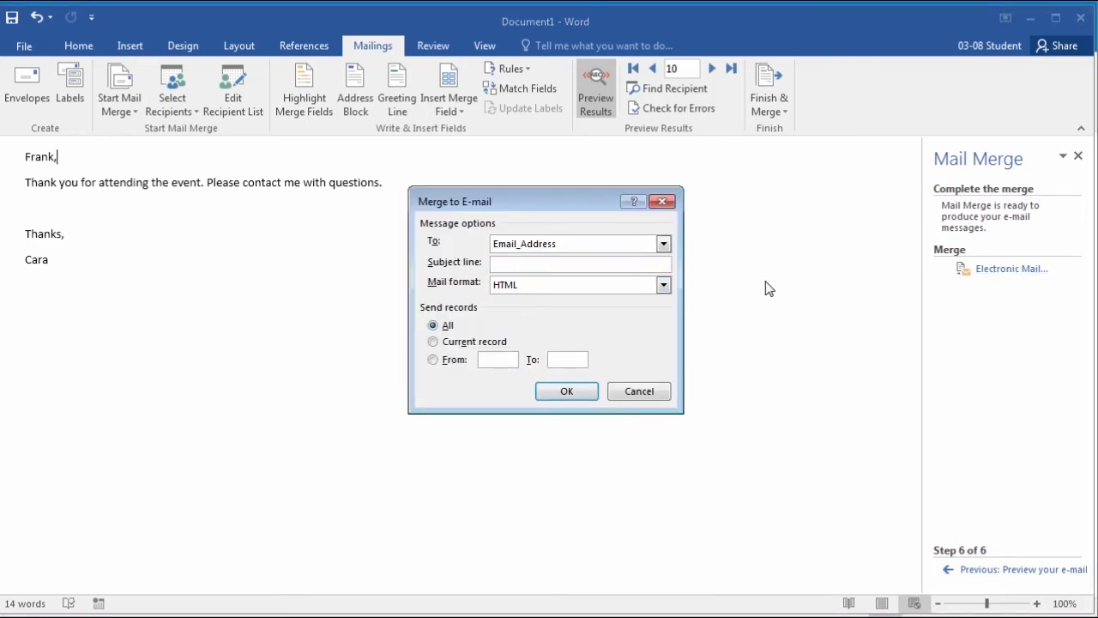
type("Thank you for attending")
Step: Run the e-mail merge, then check Sent Items for the merged 'Thank you for attending' messages
left_click(561, 393)
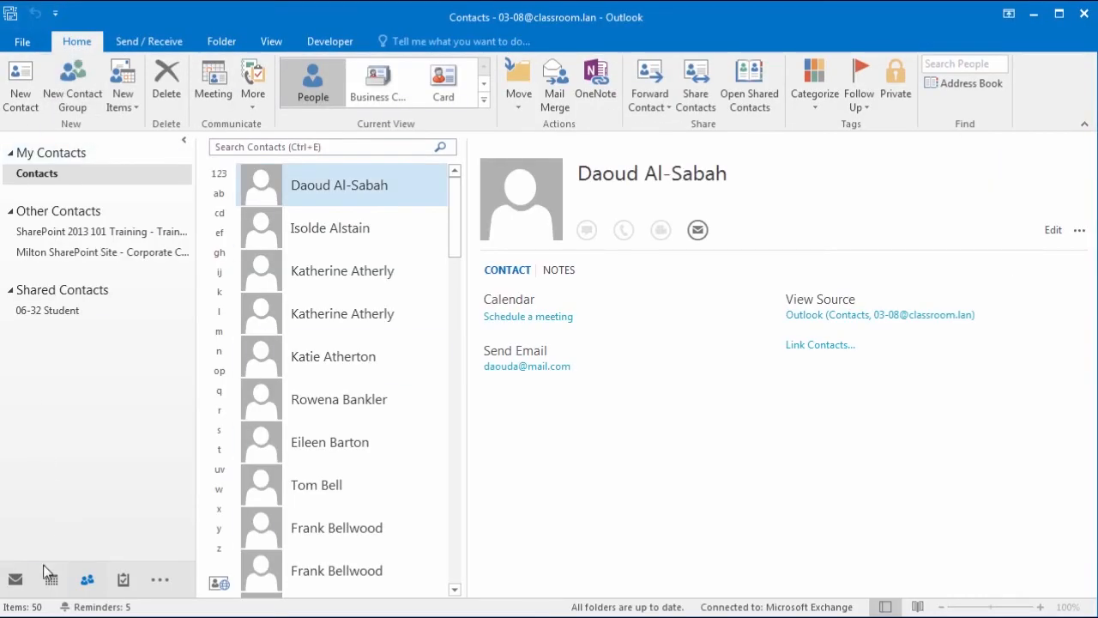
left_click(16, 580)
left_click(48, 189)
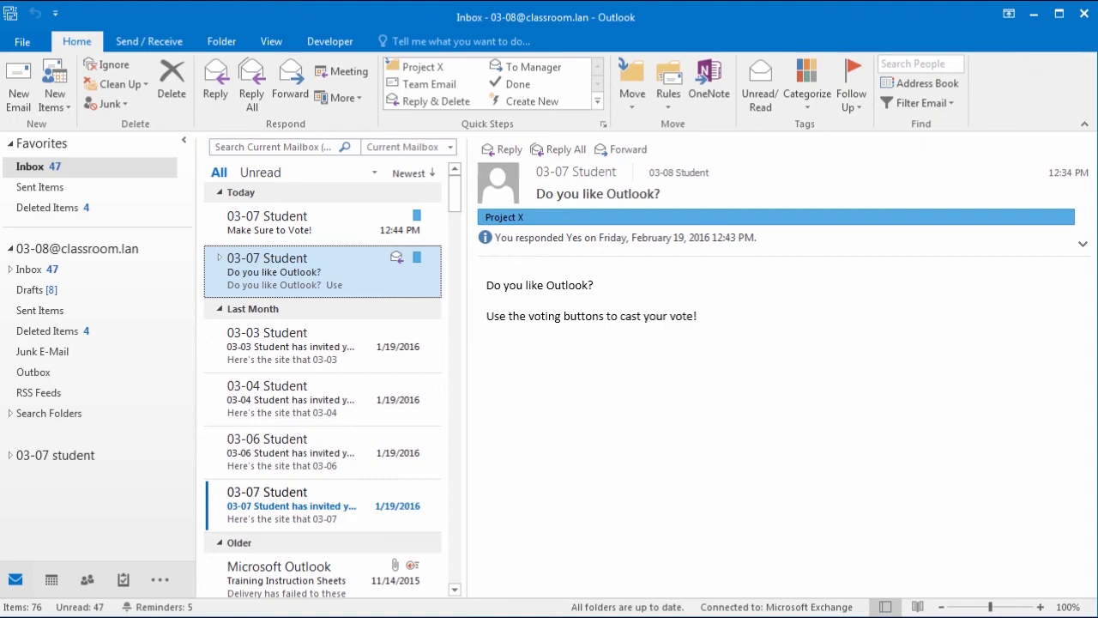
Step: Launch the Import and Export Wizard via File > Open & Export > Import/Export
left_click(29, 43)
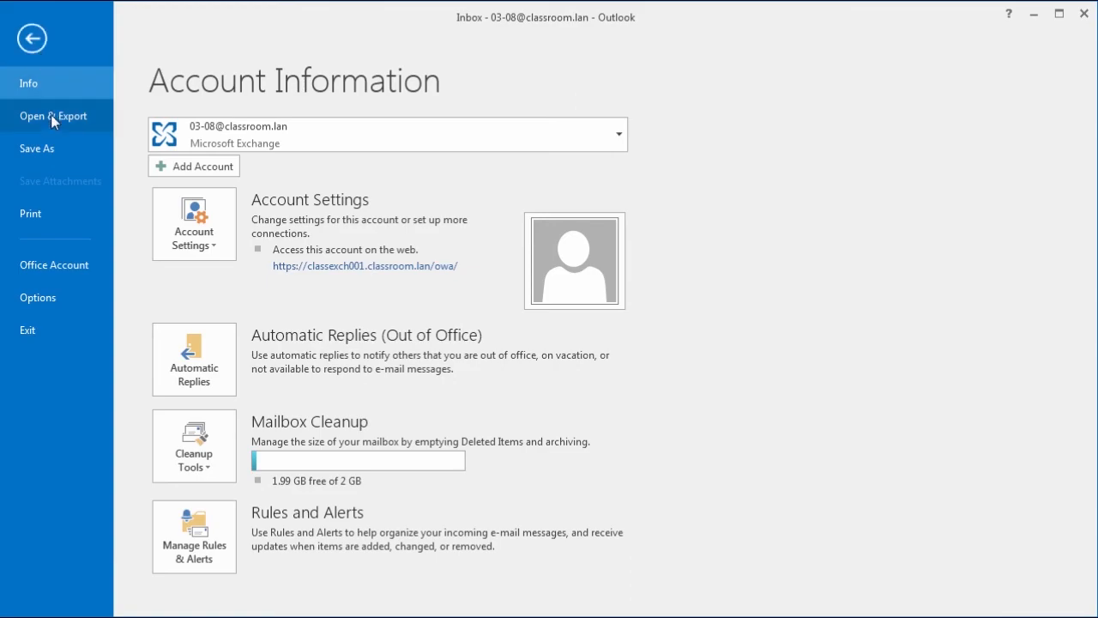
left_click(51, 116)
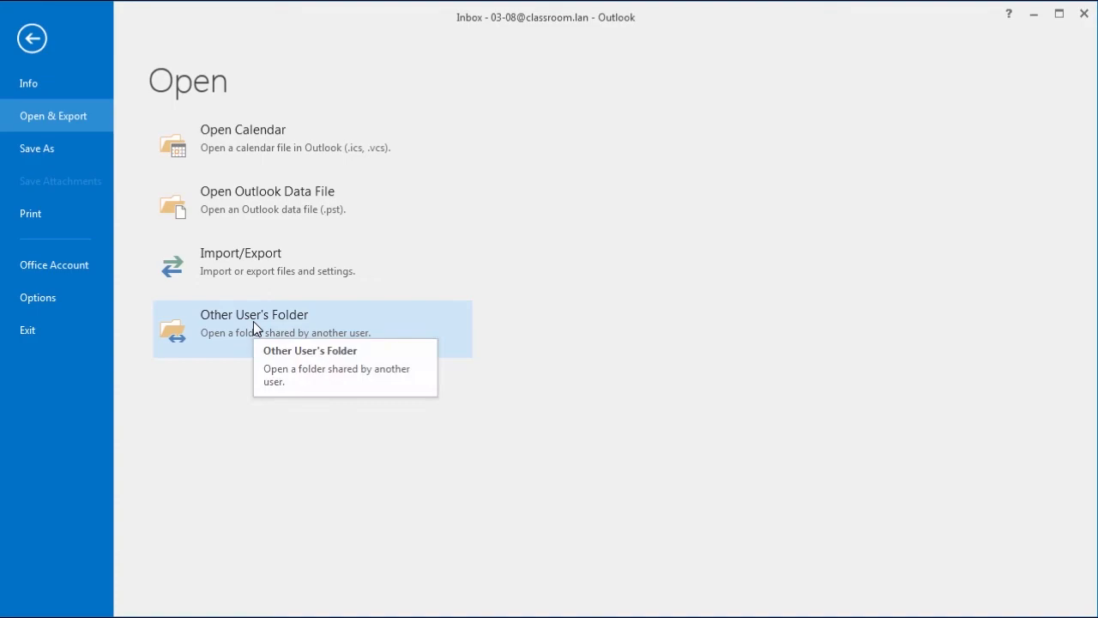
left_click(250, 263)
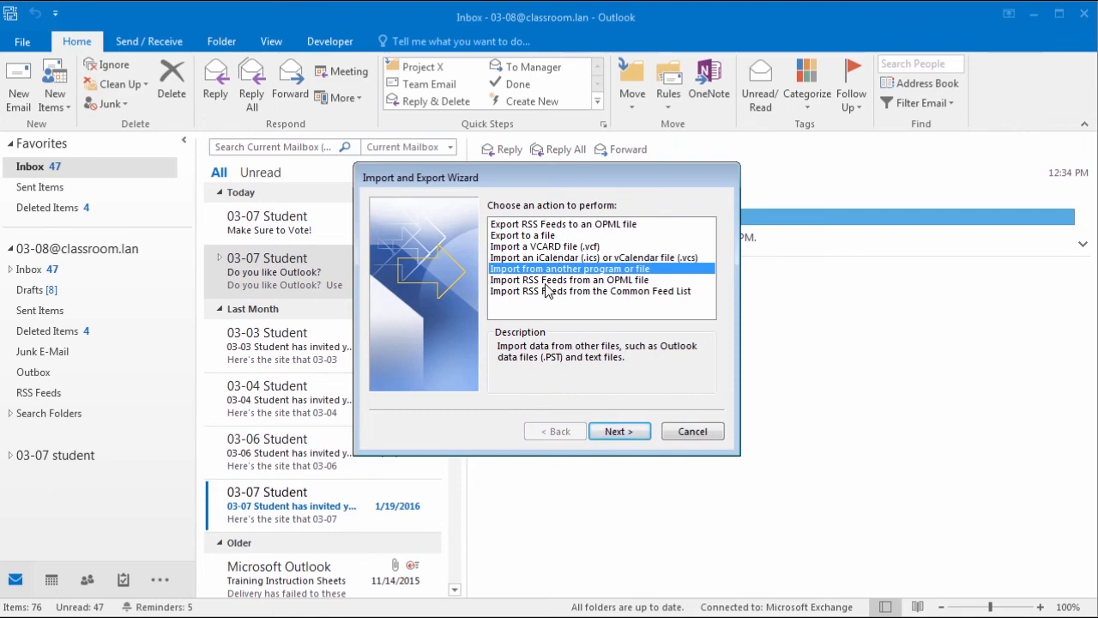
Step: Preview exporting Outlook data to an Outlook Data File (.pst), then go back to the action list
left_click(532, 225)
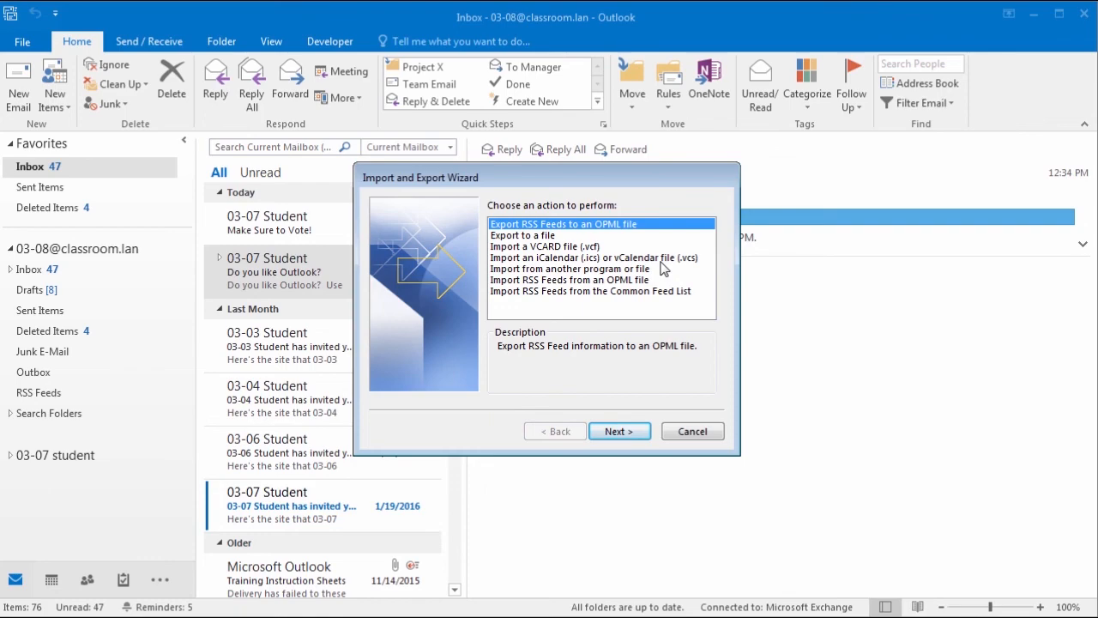
left_click(544, 235)
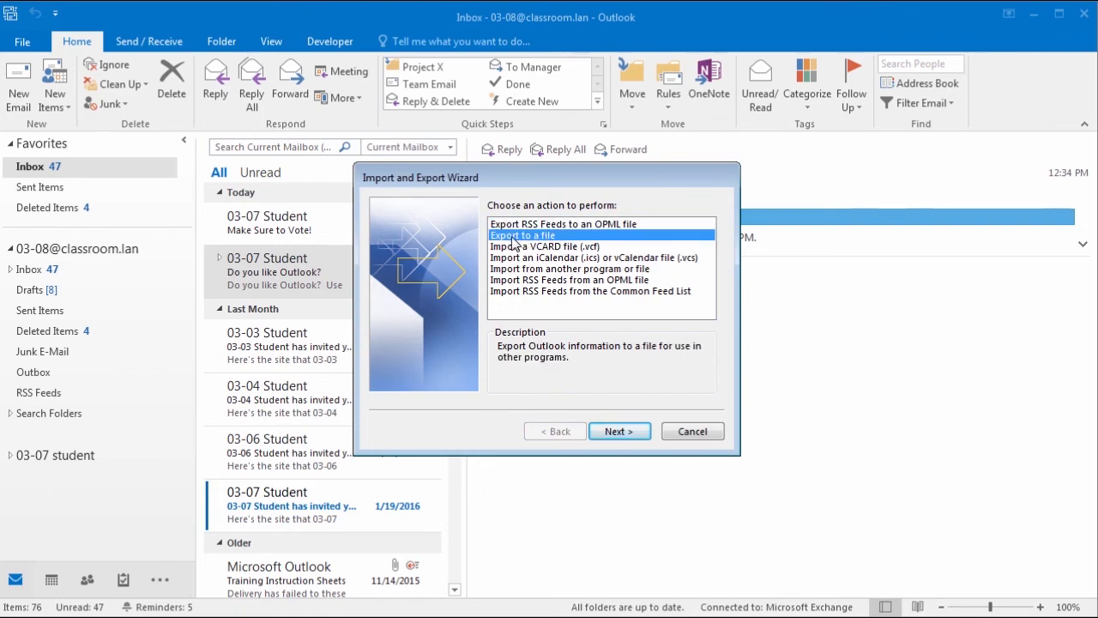
left_click(628, 436)
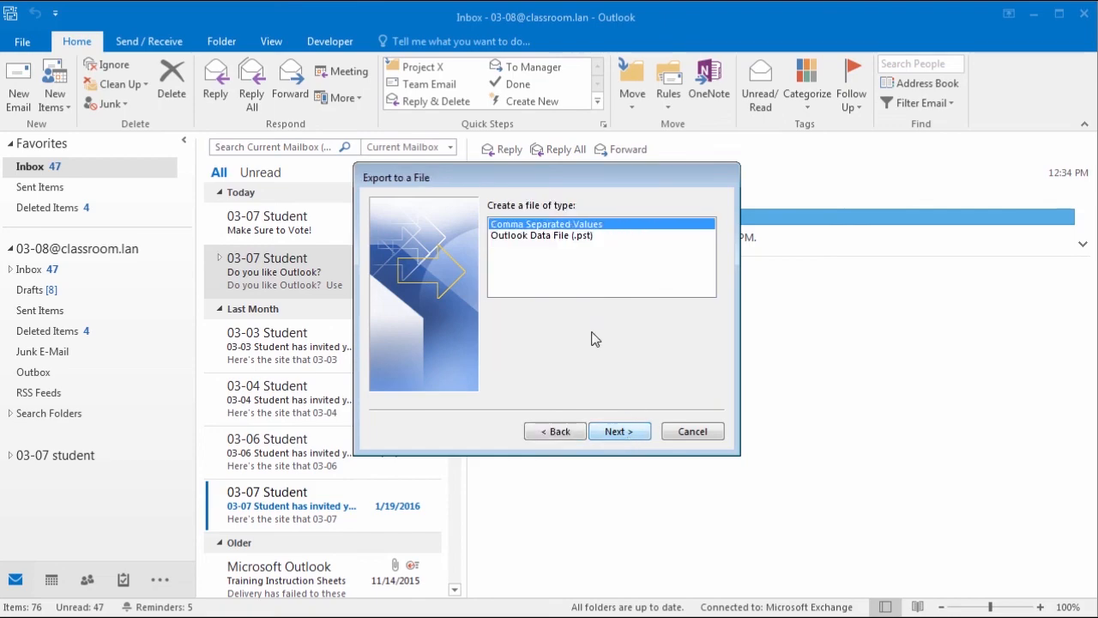
left_click(606, 237)
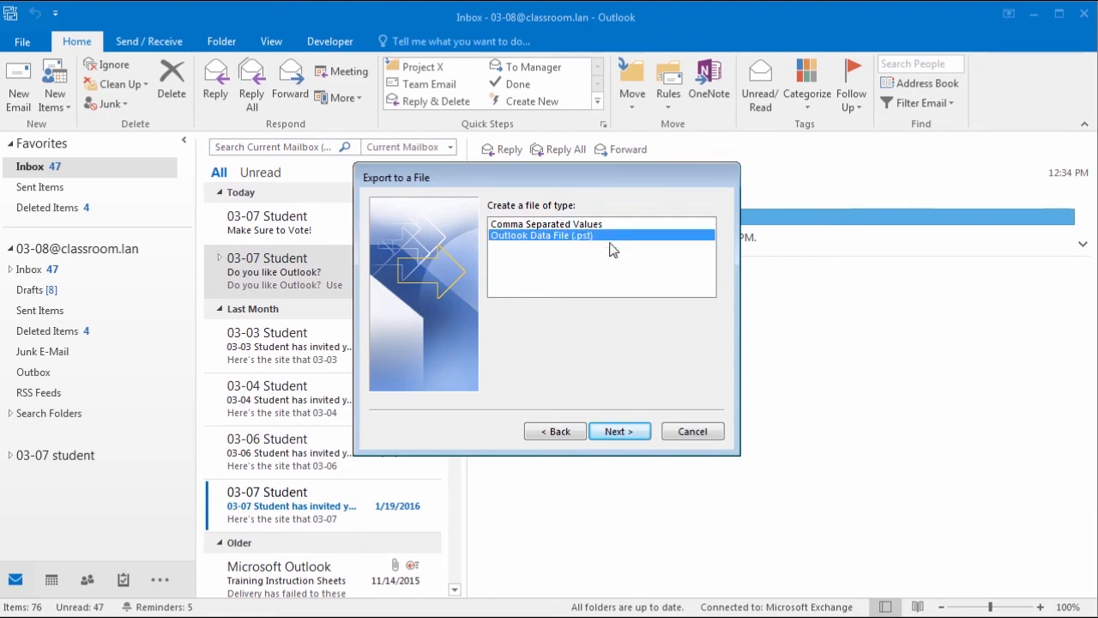
left_click(580, 431)
Step: Browse the import actions and settle on importing RSS feeds from the Common Feed List
left_click(547, 246)
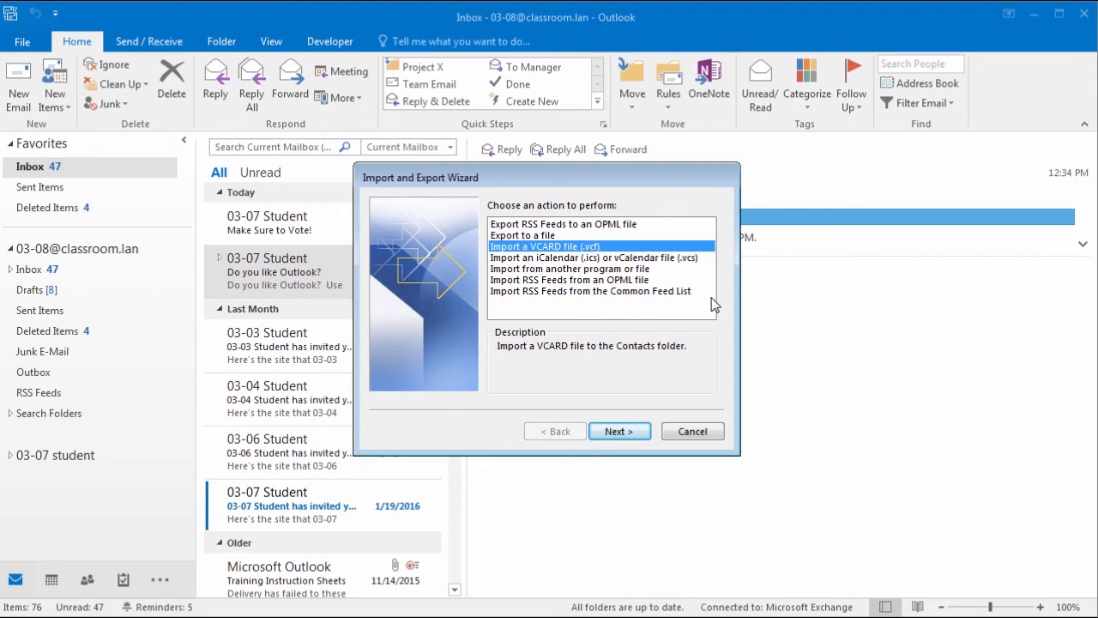
left_click(592, 258)
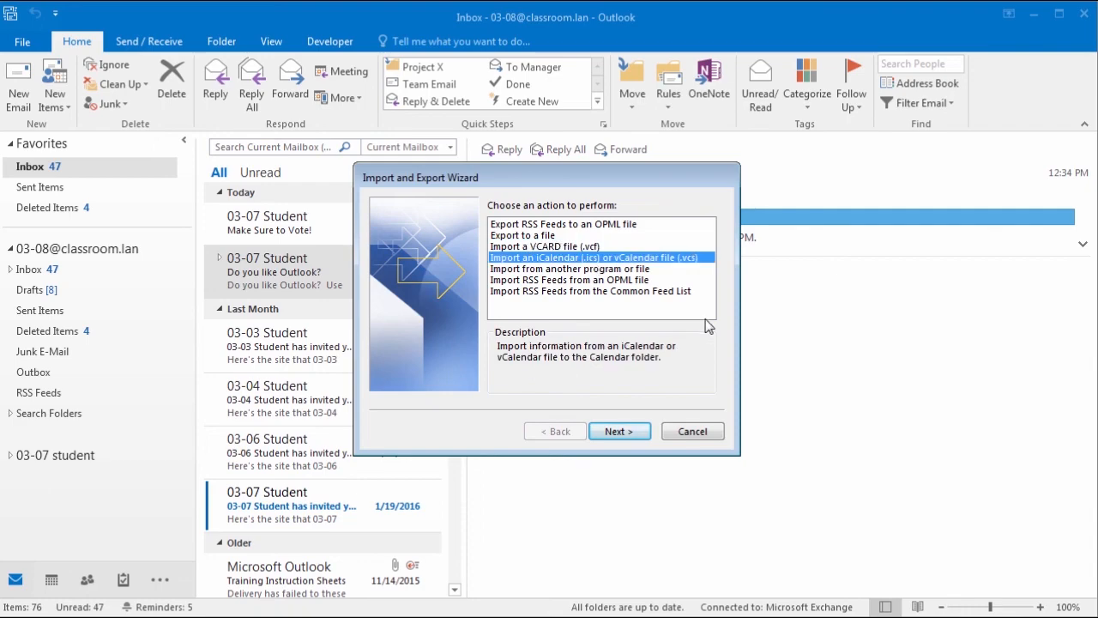
left_click(586, 270)
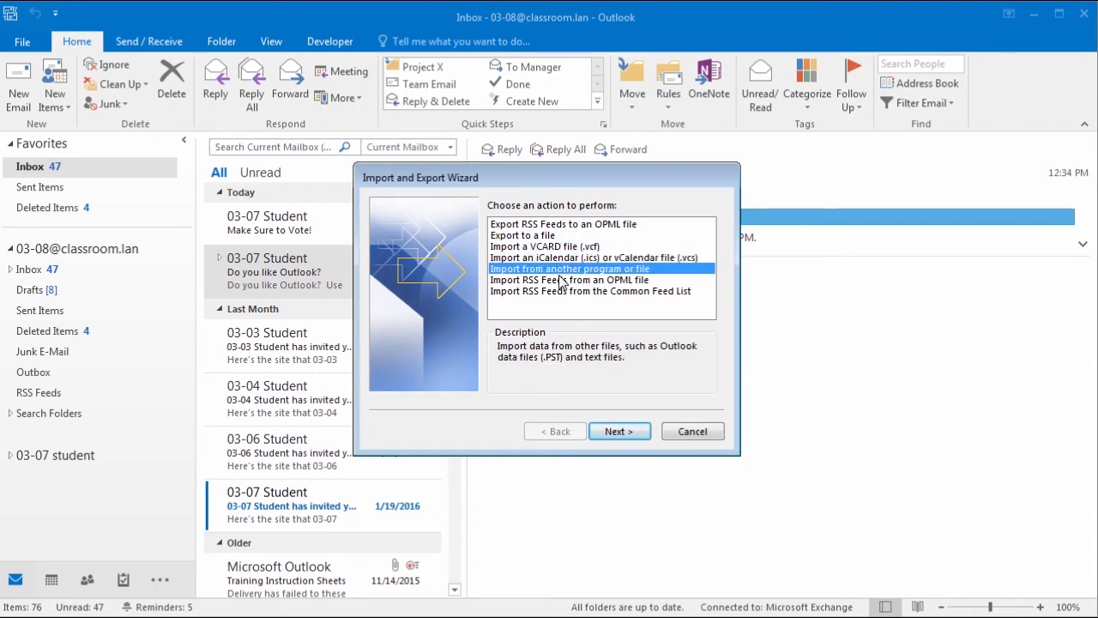
left_click(625, 431)
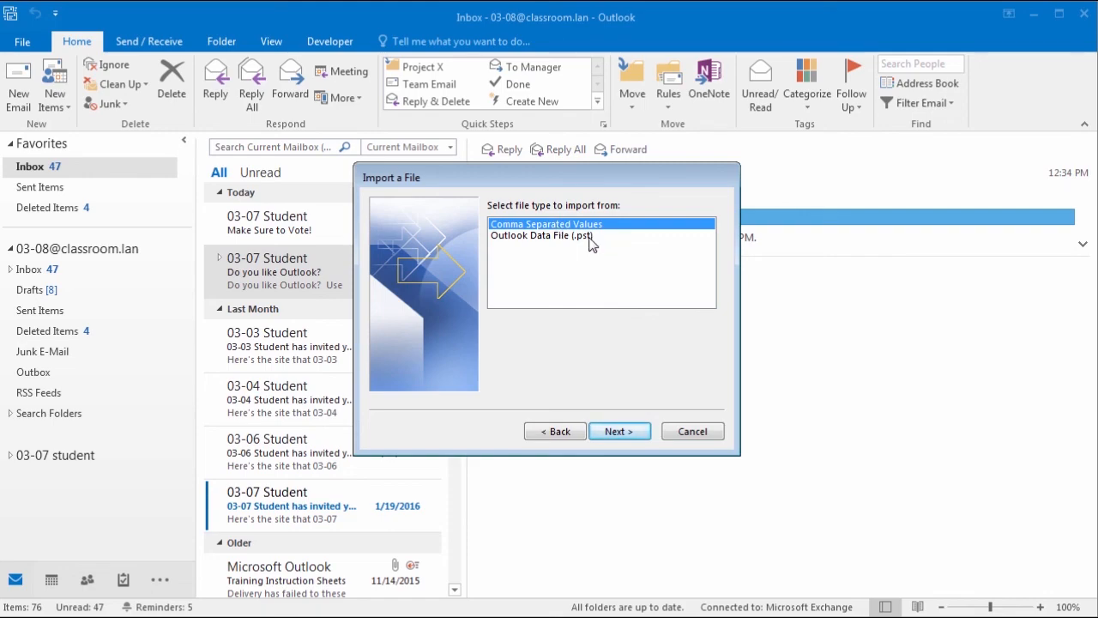
left_click(571, 433)
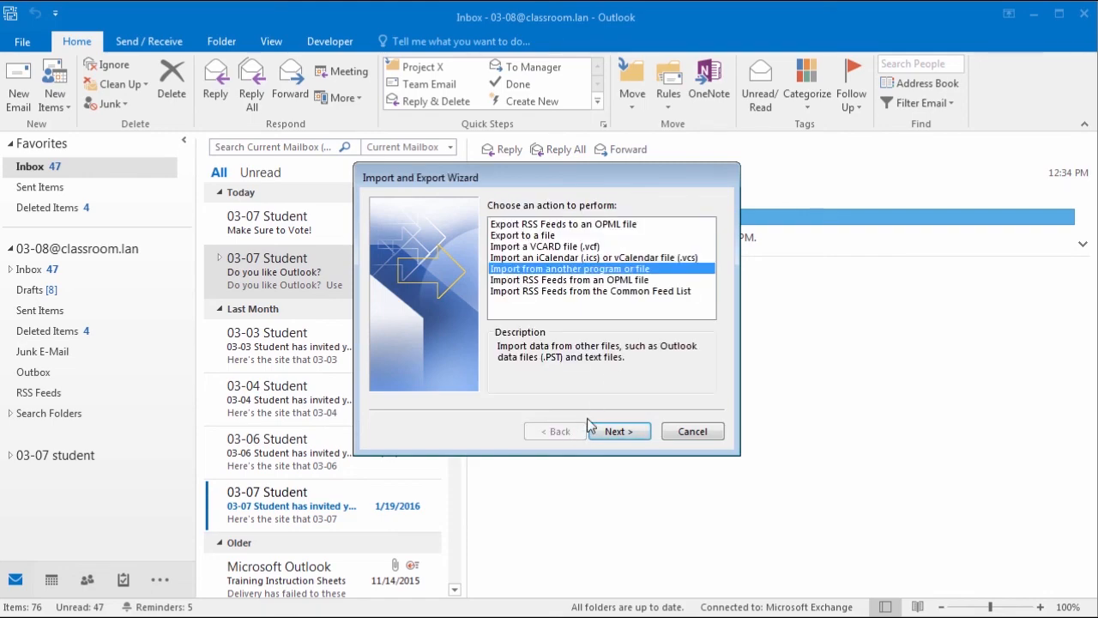
left_click(593, 280)
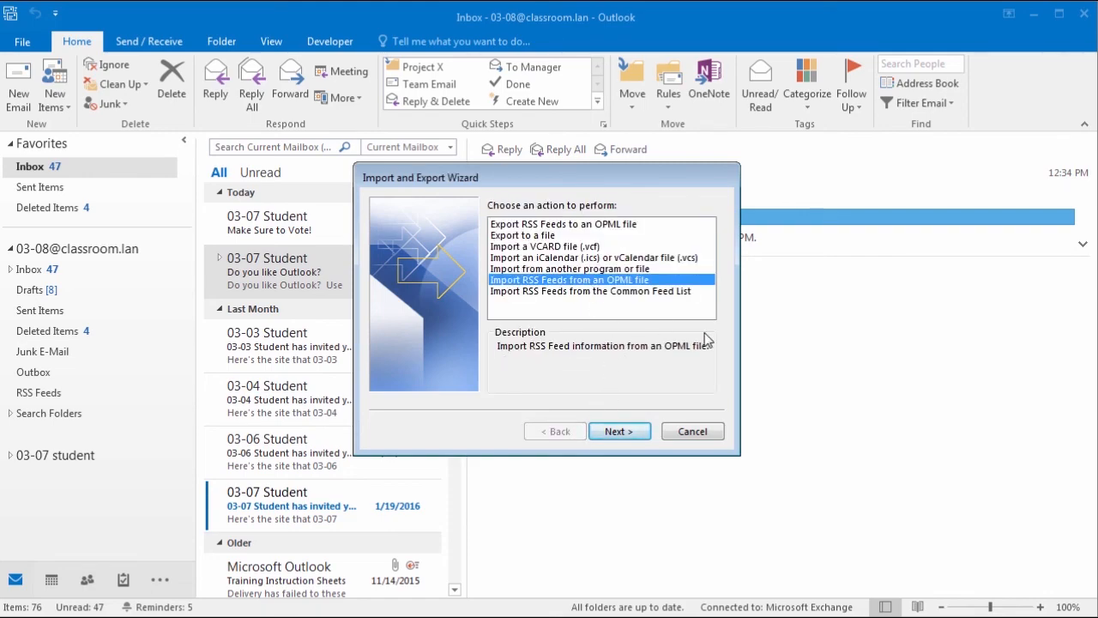
left_click(632, 292)
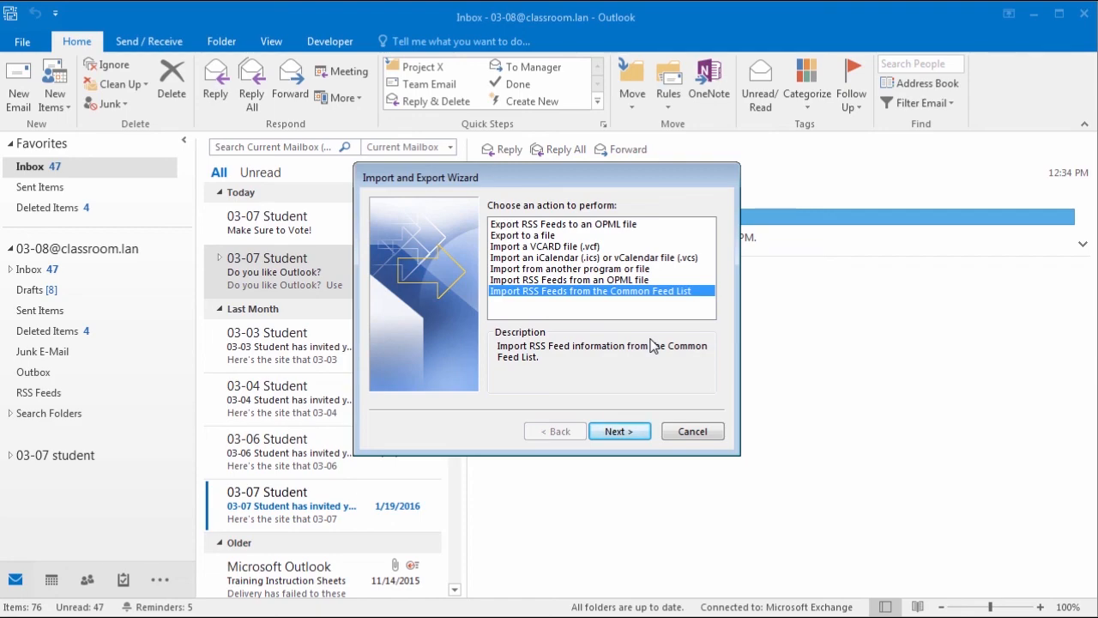
Step: Cancel the Import and Export Wizard without importing anything
left_click(695, 431)
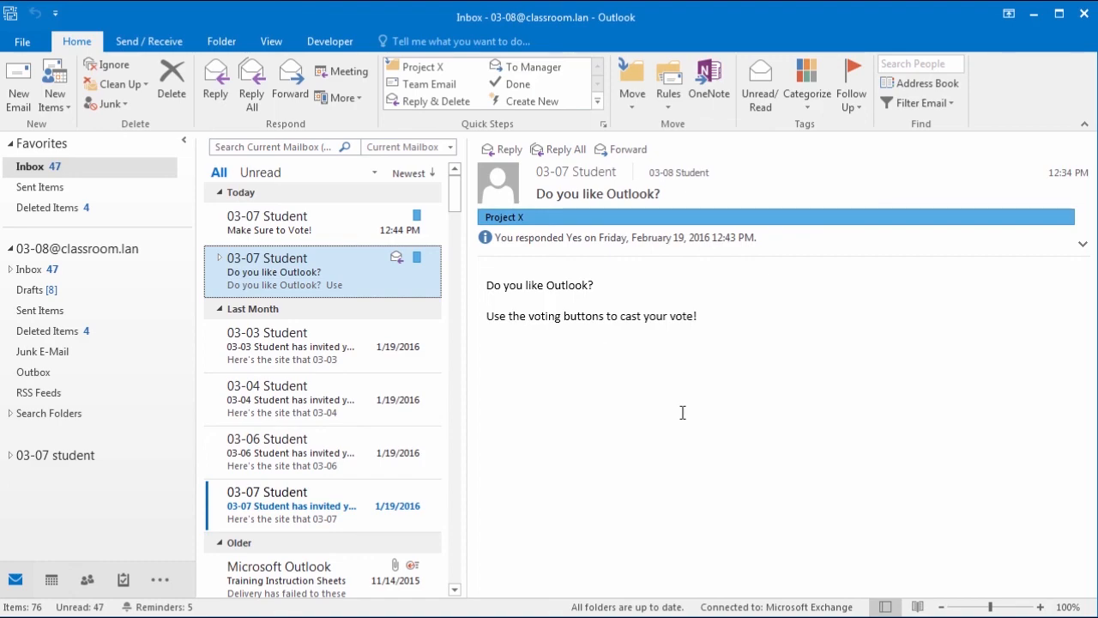
left_click(92, 580)
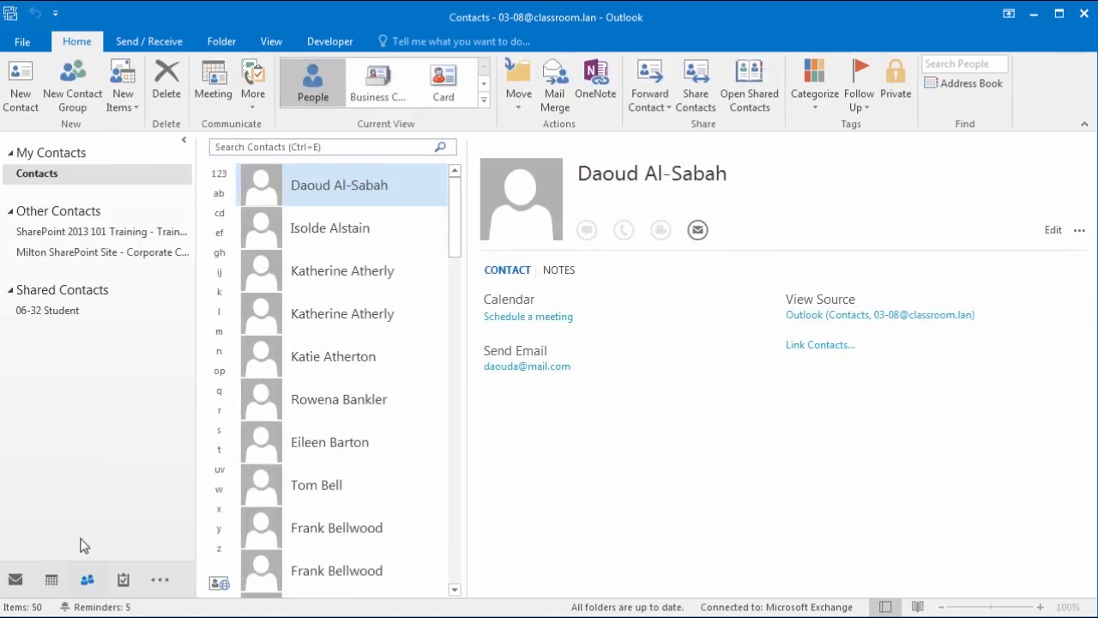
left_click(14, 580)
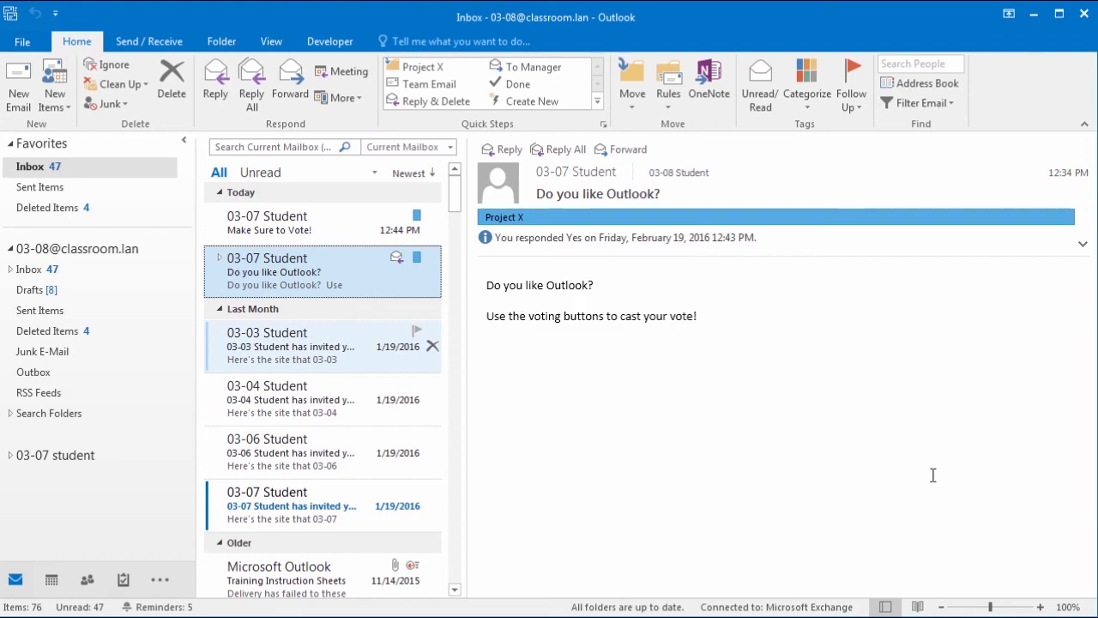
left_click(45, 42)
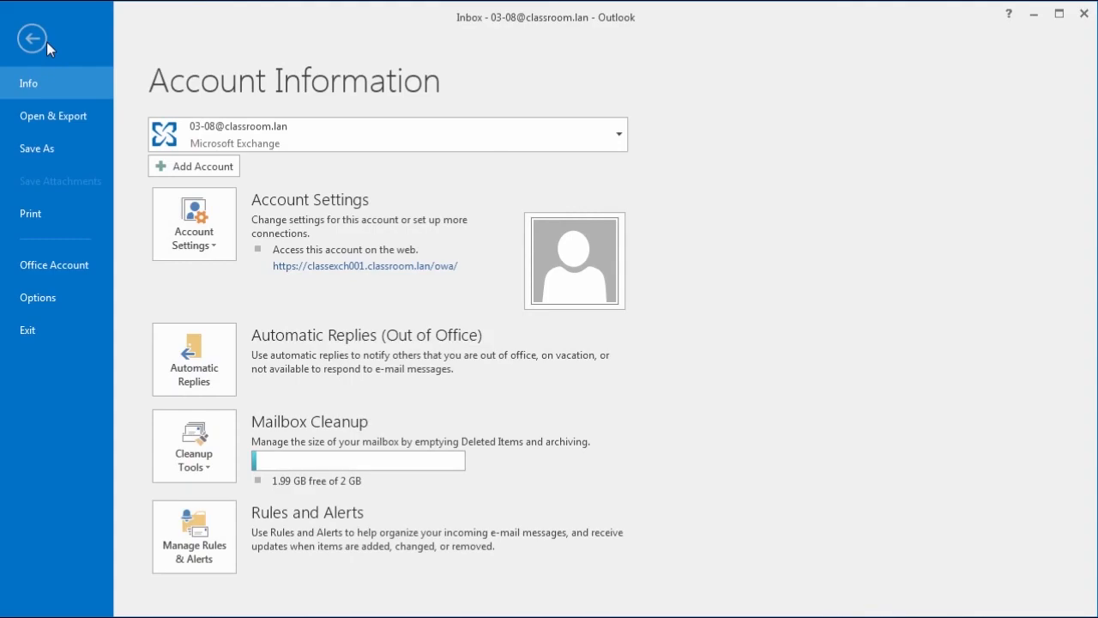
left_click(57, 118)
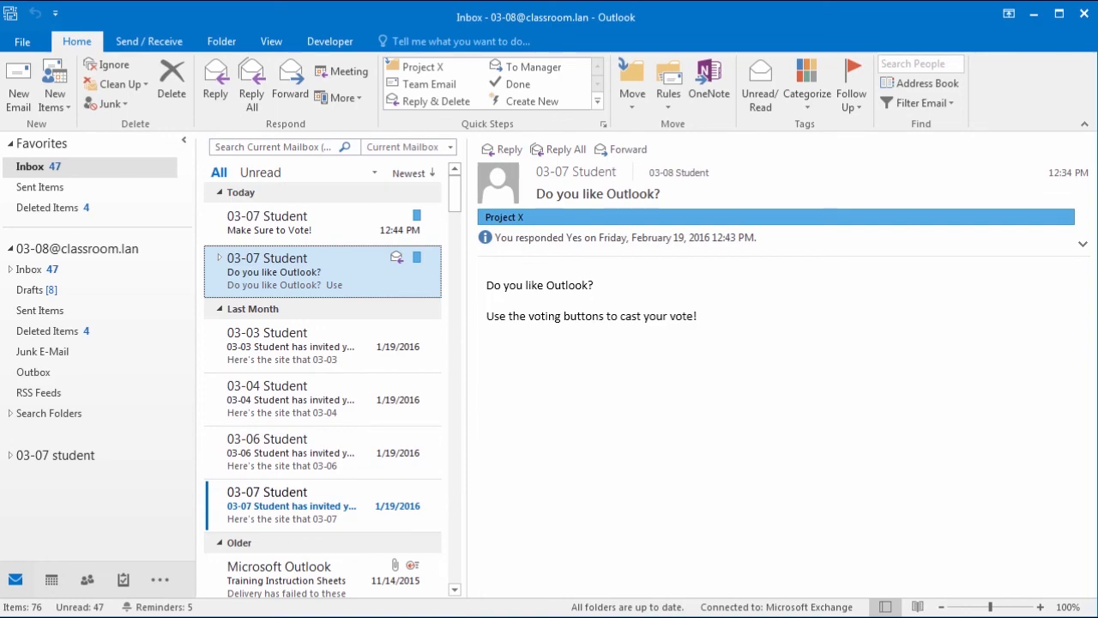
Step: Check the View tab's To-Do Bar choices without changing anything, then go to the Account Information page
left_click(270, 41)
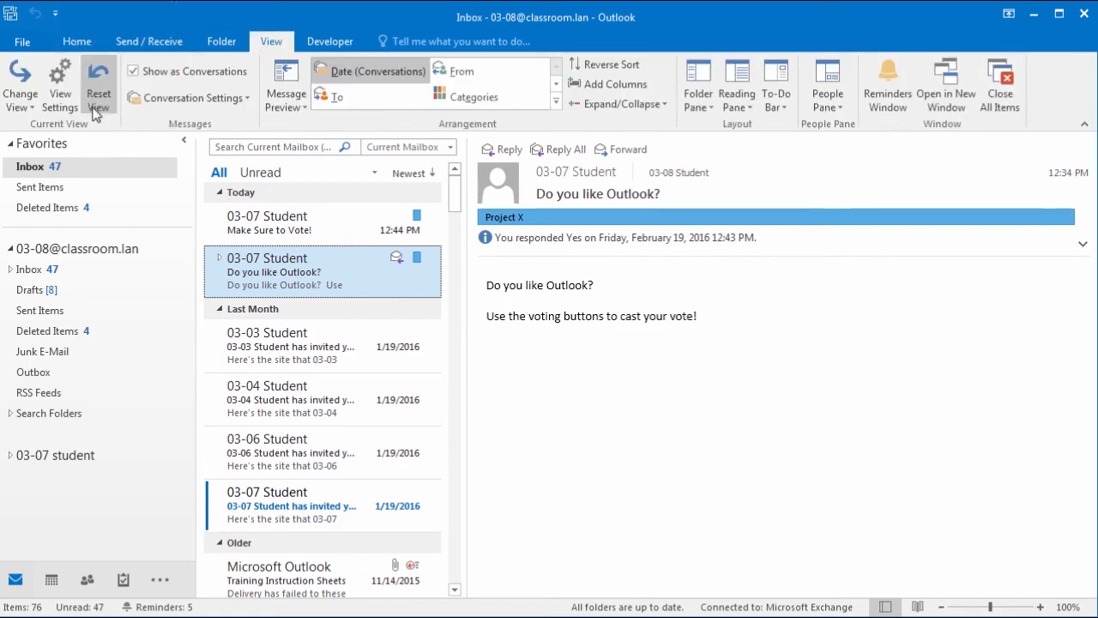
left_click(778, 103)
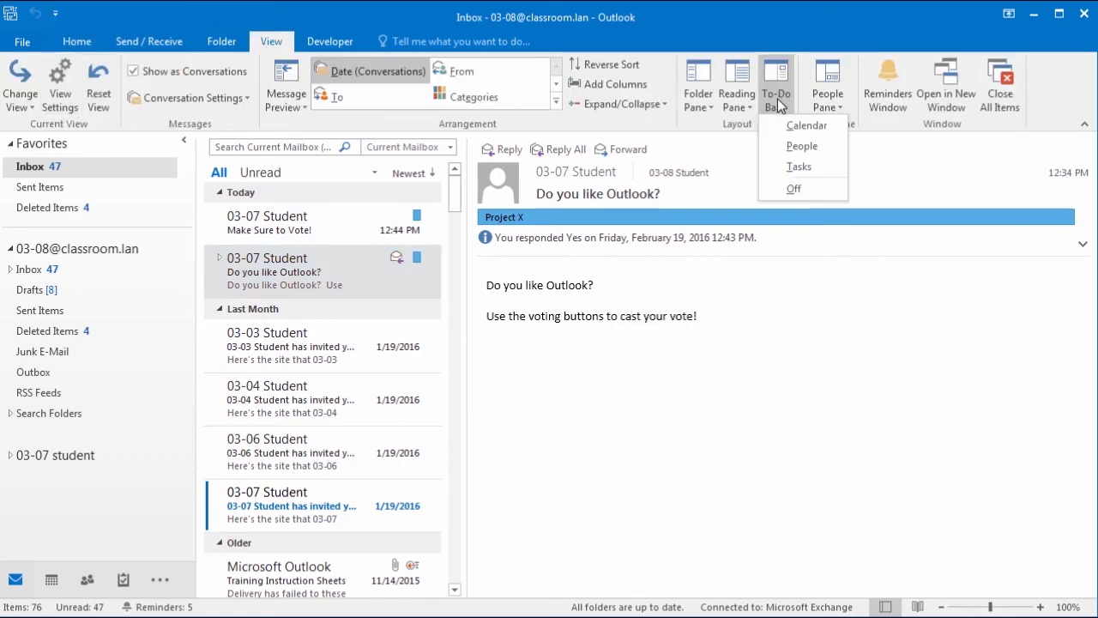
left_click(808, 337)
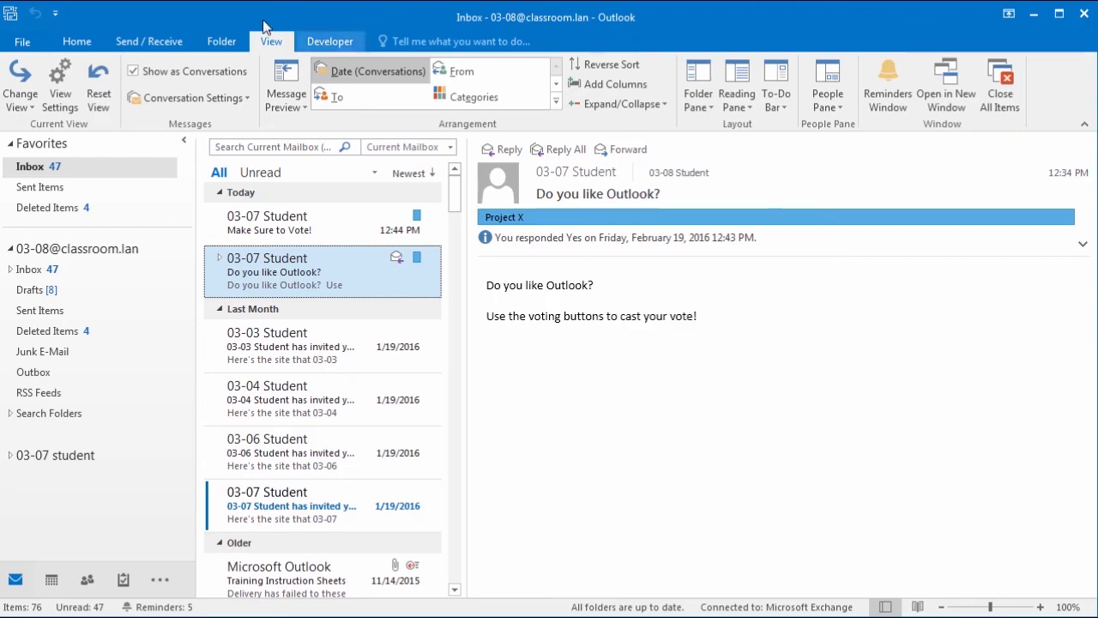
left_click(26, 43)
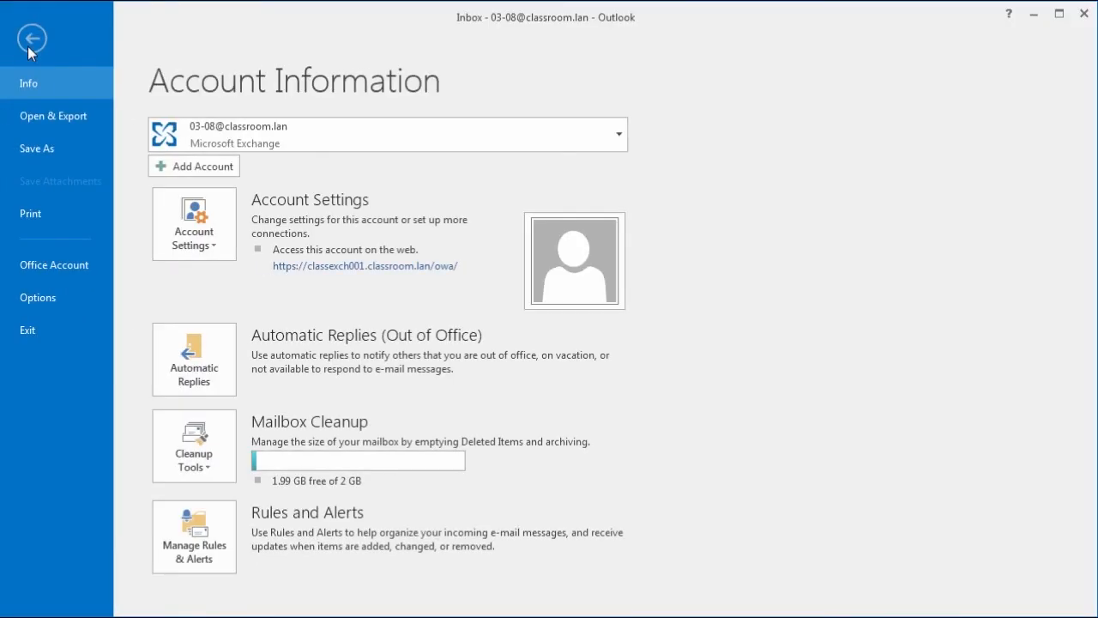
Step: Switch the Office theme to Dark Gray in Outlook Options
left_click(19, 298)
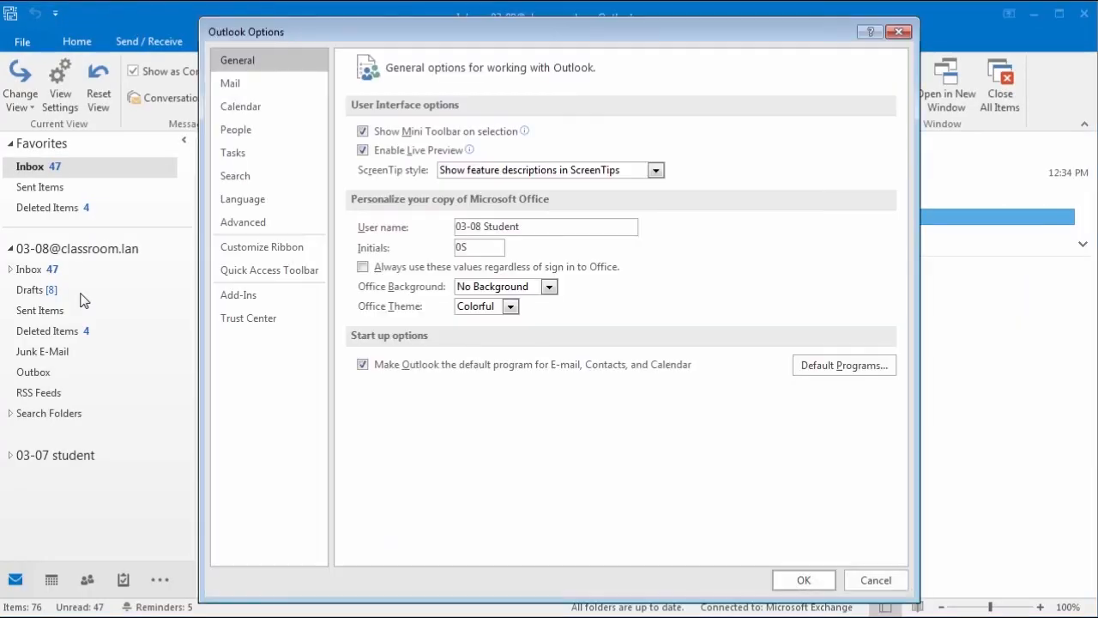
left_click(510, 307)
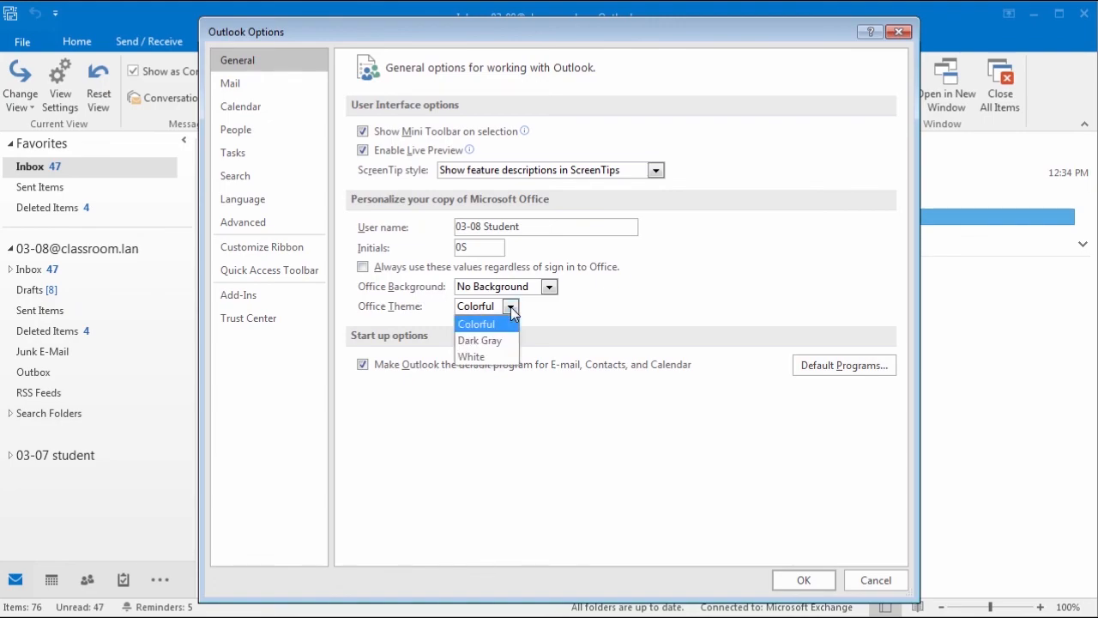
left_click(505, 340)
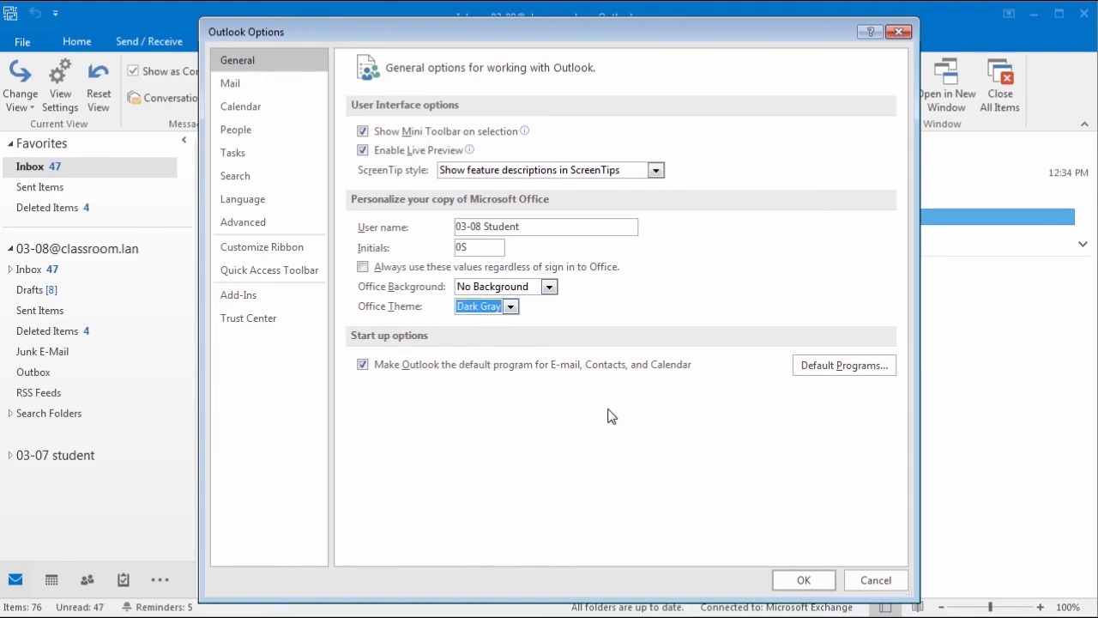
left_click(511, 308)
left_click(503, 341)
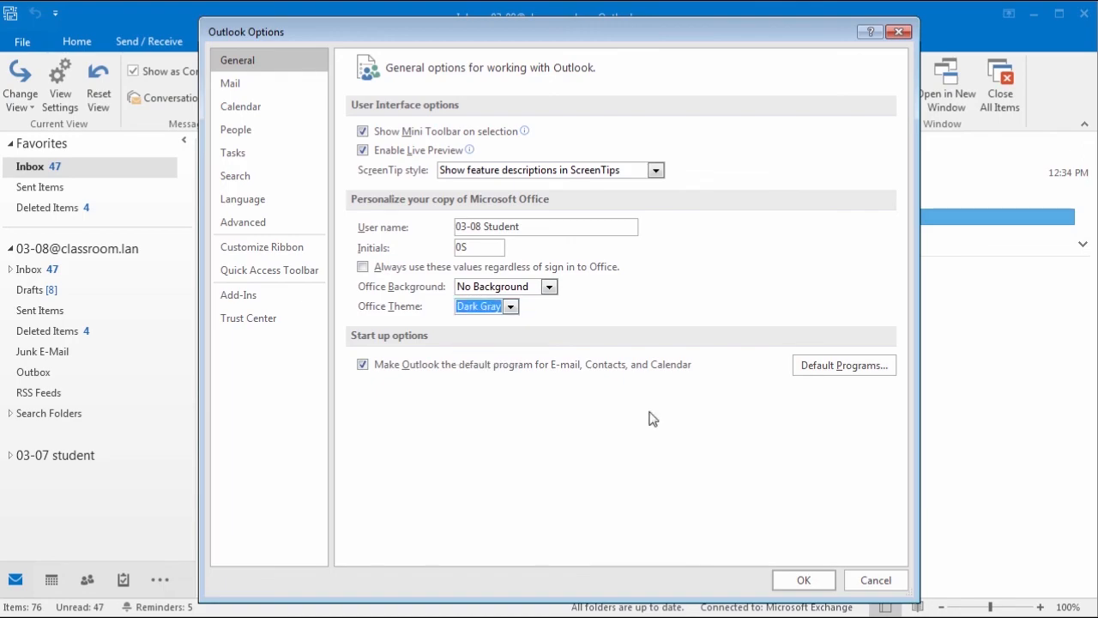
left_click(804, 580)
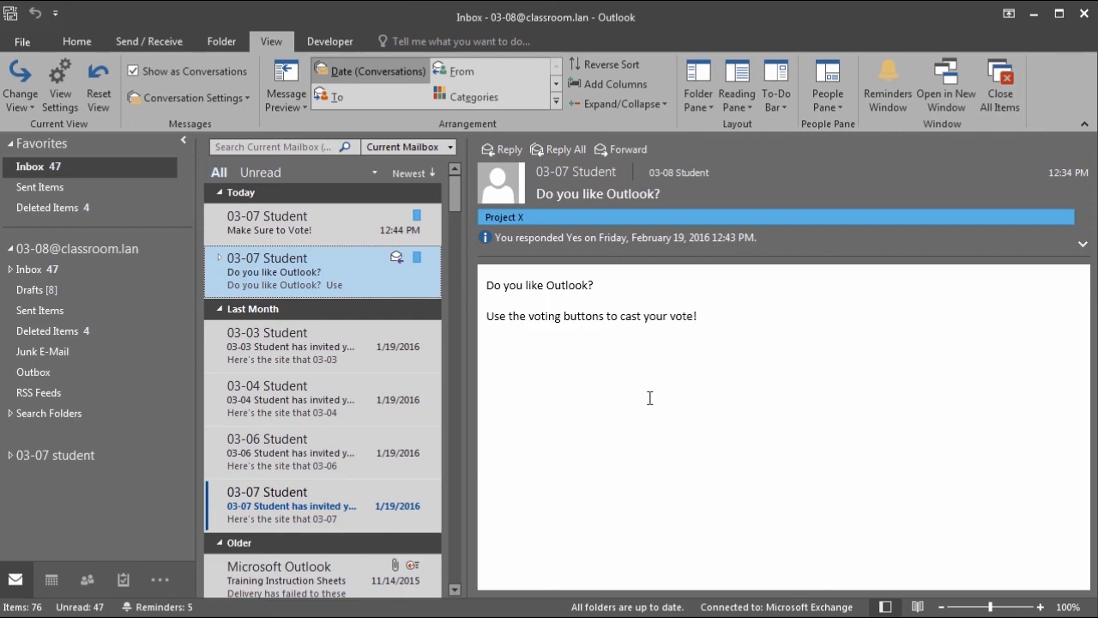
Step: Change the Office theme to White instead
left_click(22, 41)
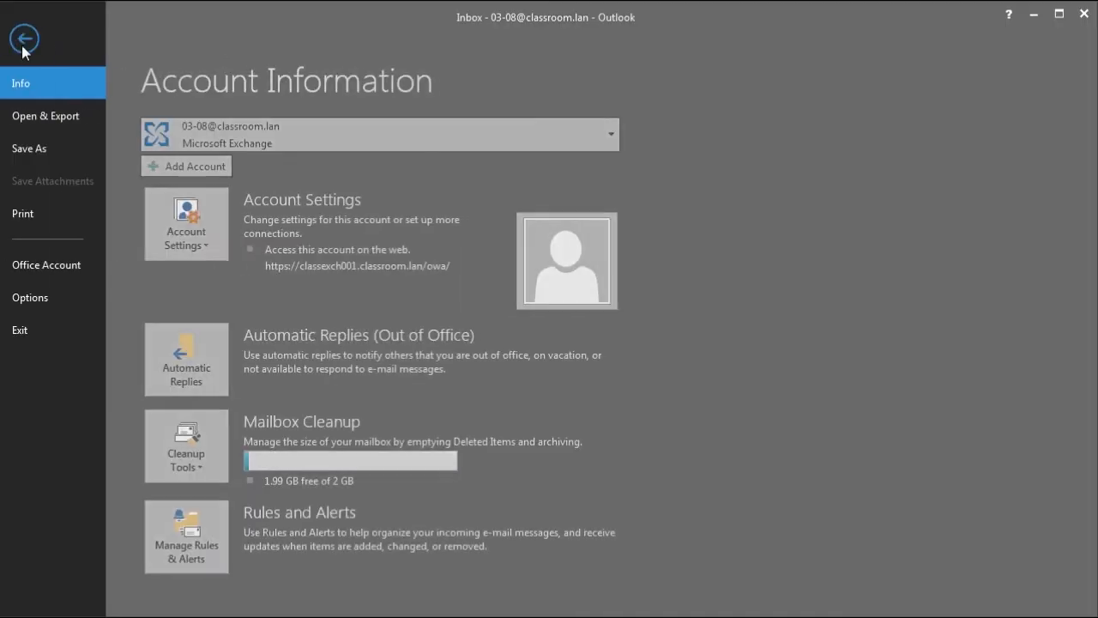
left_click(46, 297)
left_click(510, 306)
left_click(495, 356)
left_click(805, 581)
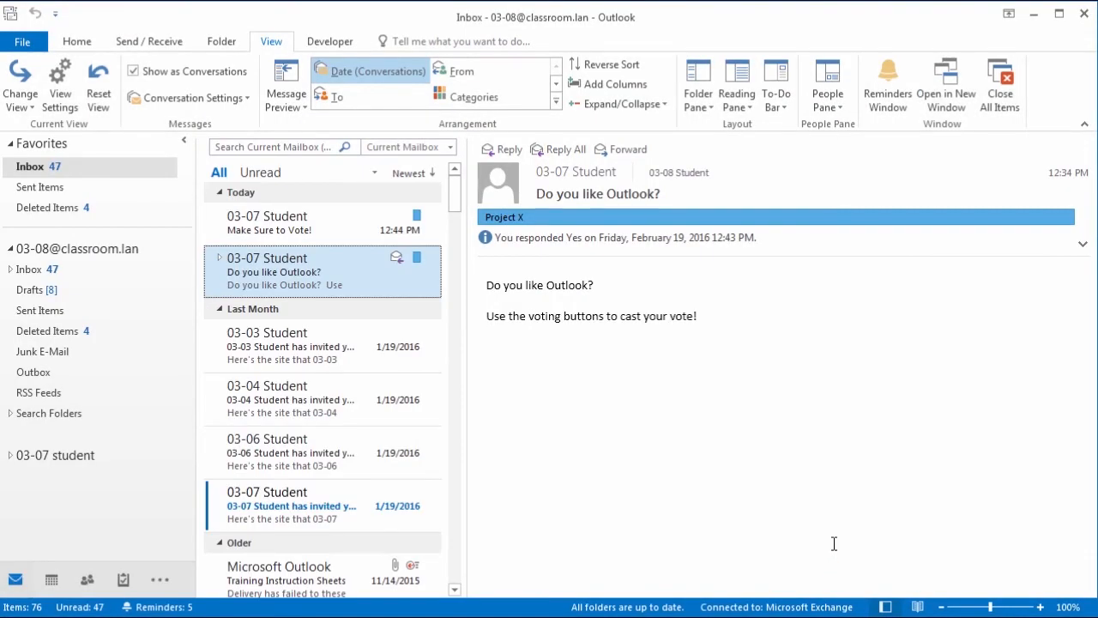
Step: Set the Office theme to Colorful and the Office background to Stars
left_click(24, 41)
left_click(66, 295)
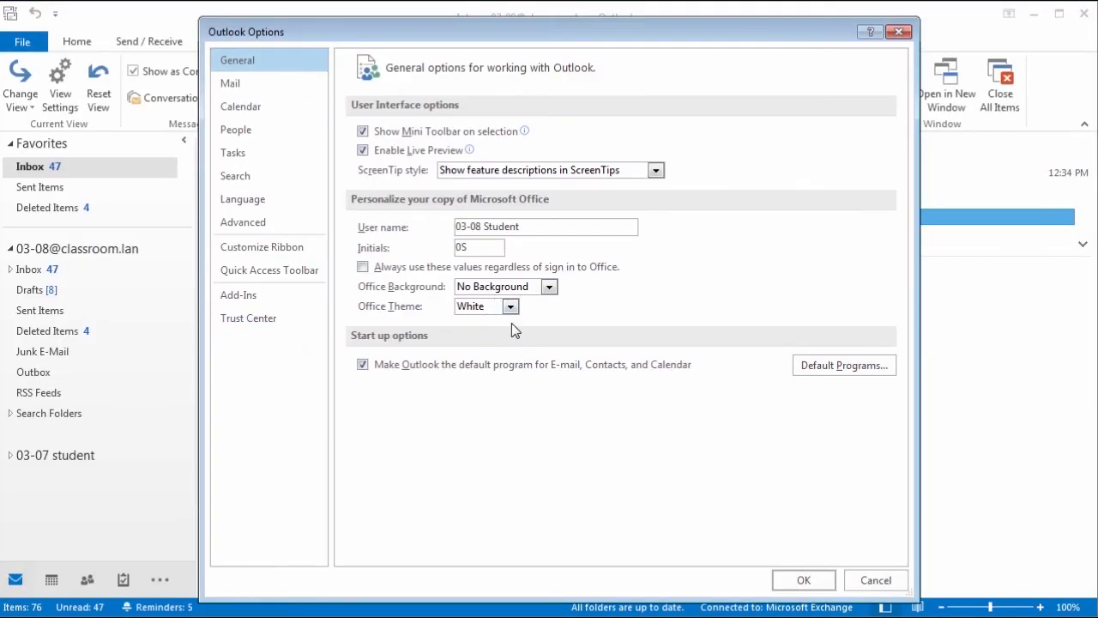
left_click(511, 306)
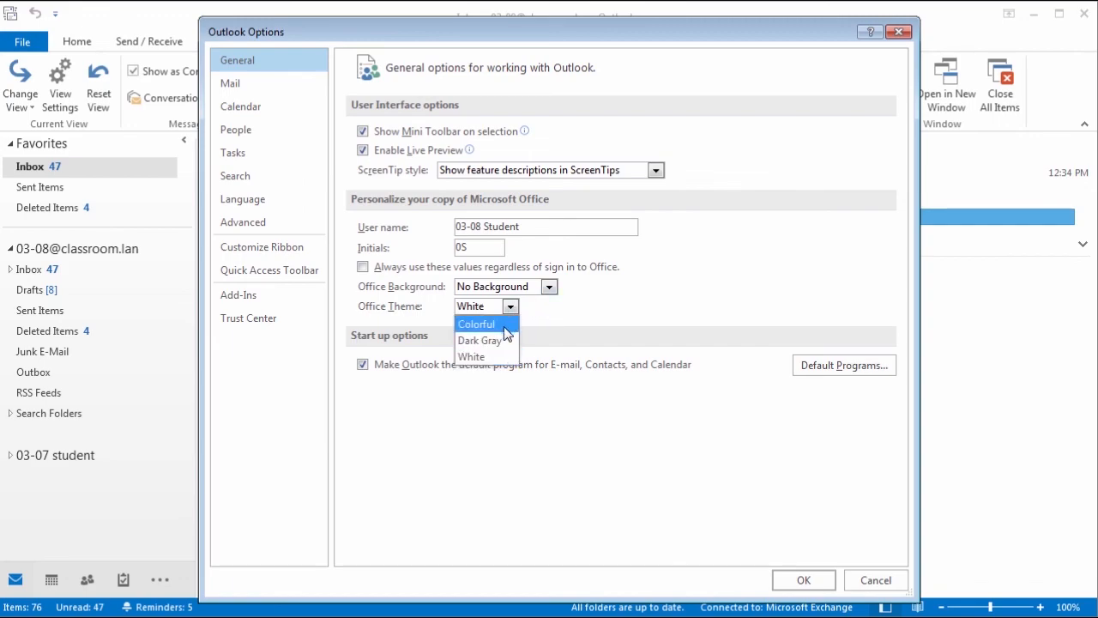
left_click(505, 324)
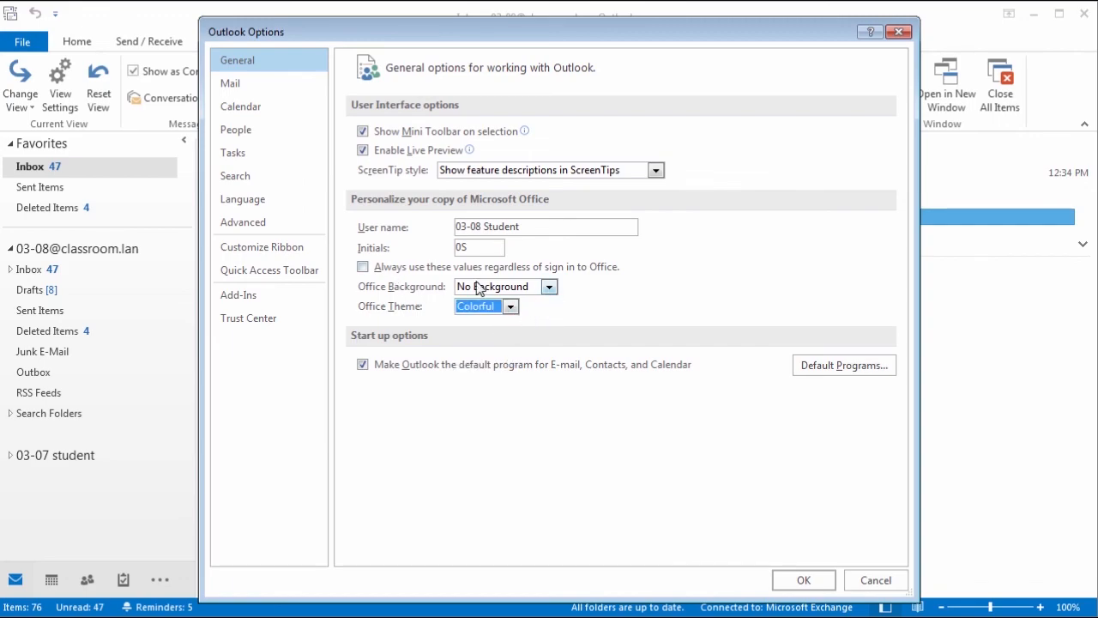
left_click(549, 286)
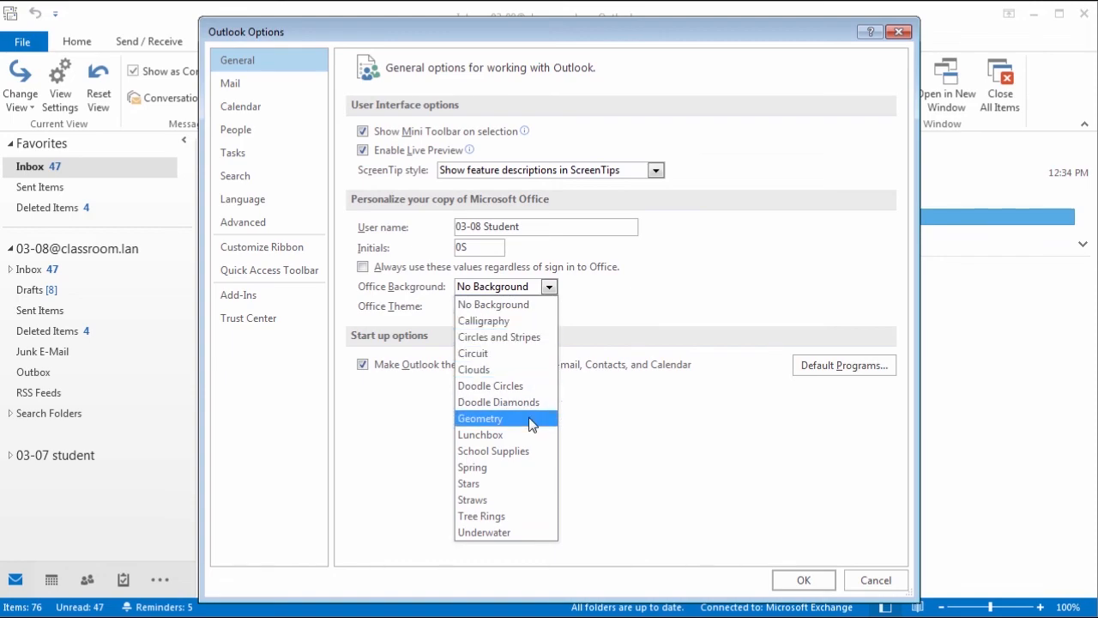
left_click(492, 486)
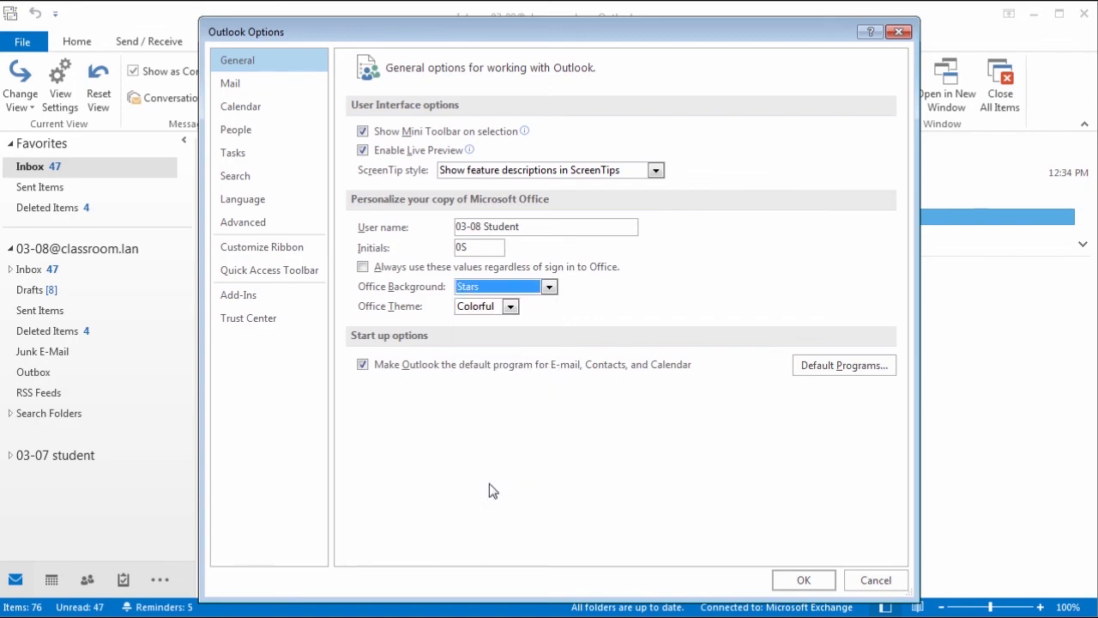
left_click(800, 581)
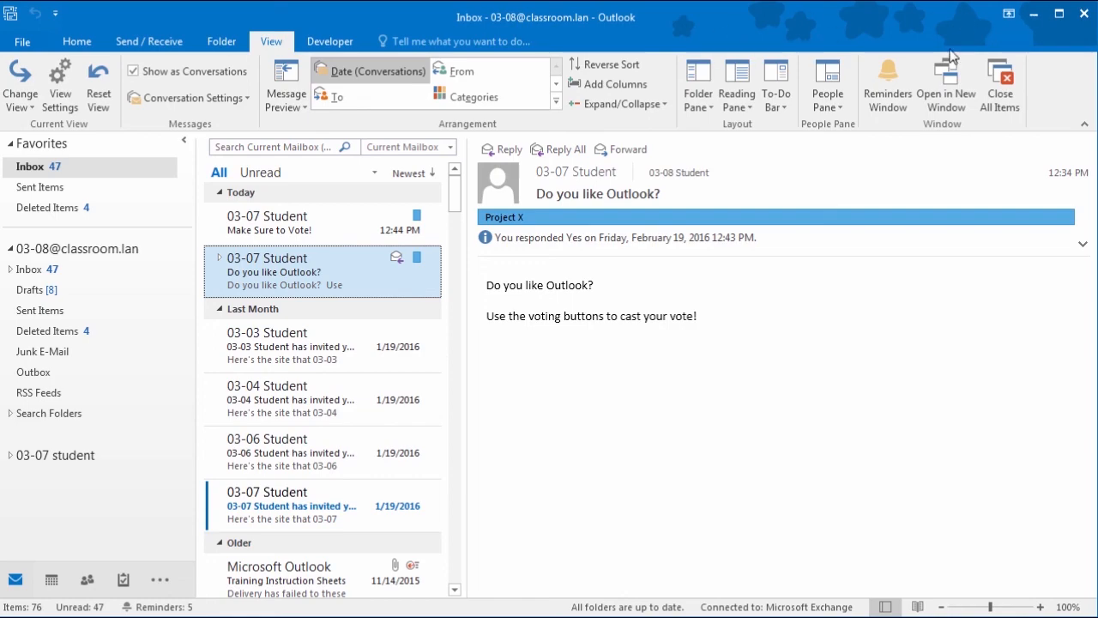
Step: Turn on spell checking before sending in the Mail options and look through the mail settings
left_click(22, 42)
left_click(60, 297)
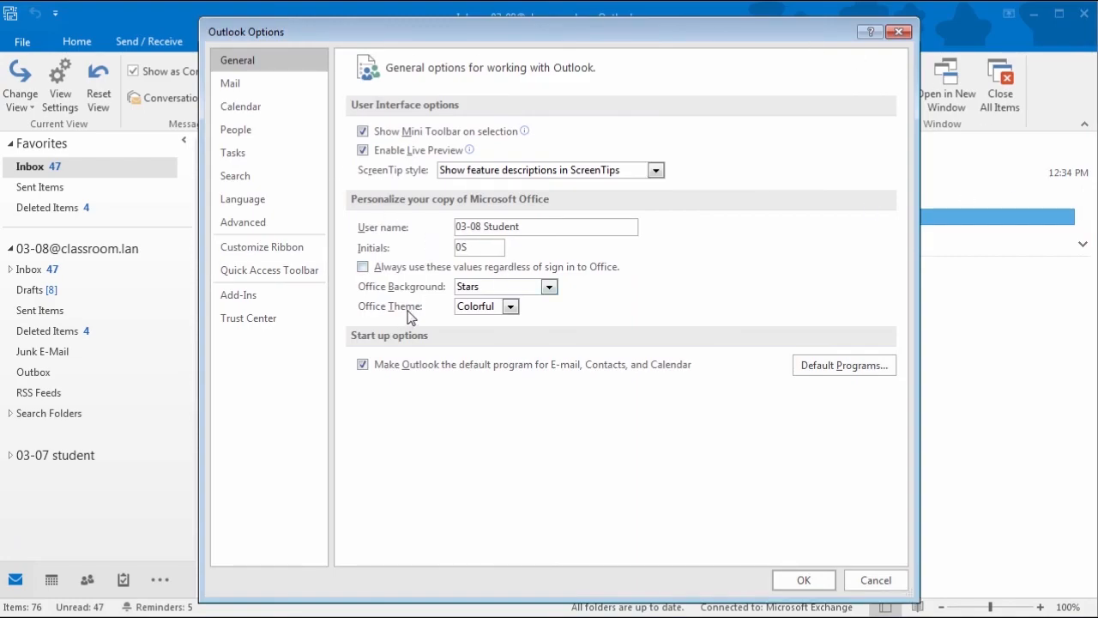
left_click(272, 81)
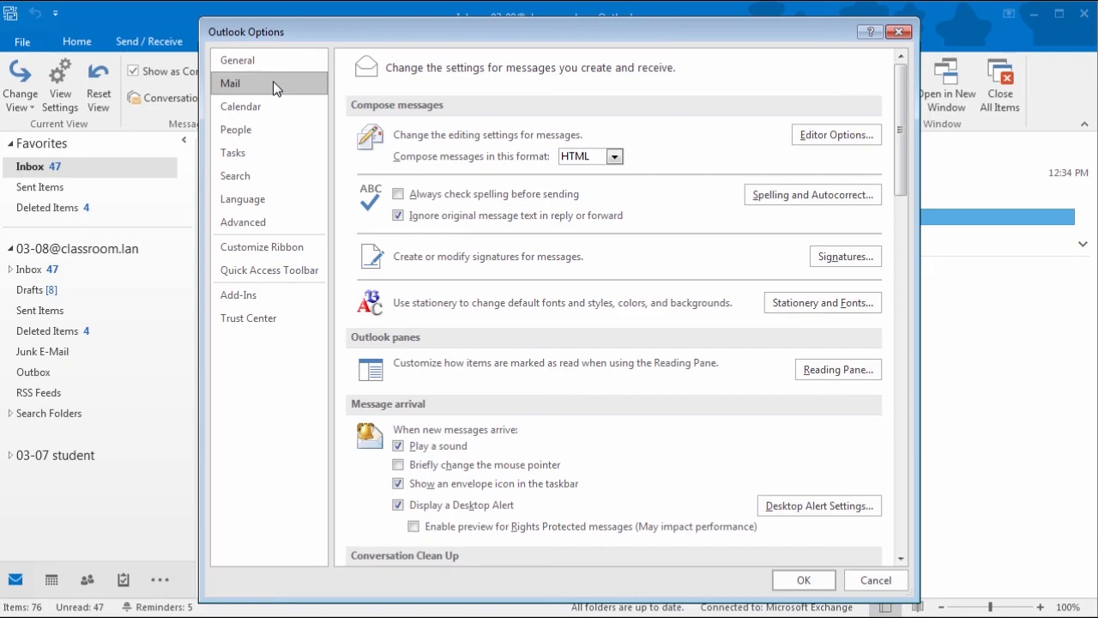
left_click(398, 195)
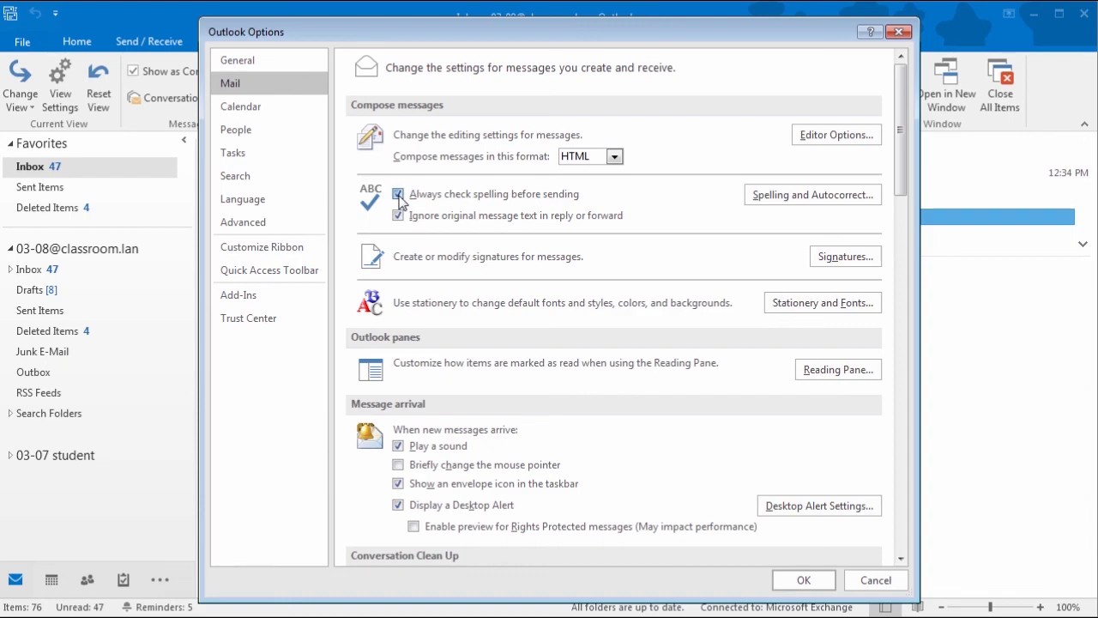
scroll(412, 200, "down", 5)
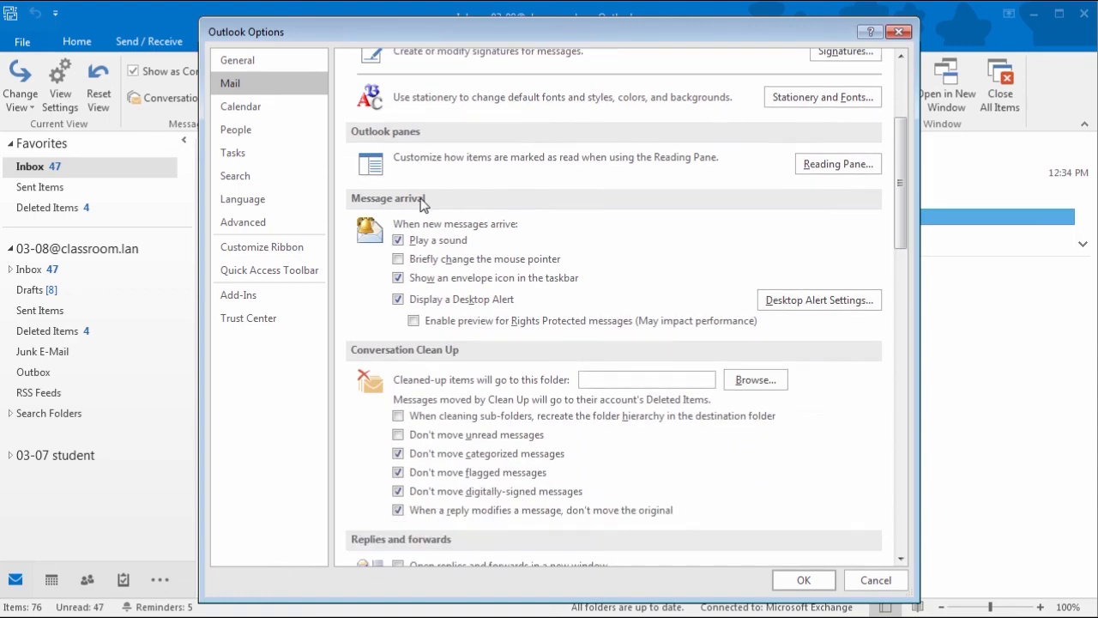
scroll(422, 202, "down", 13)
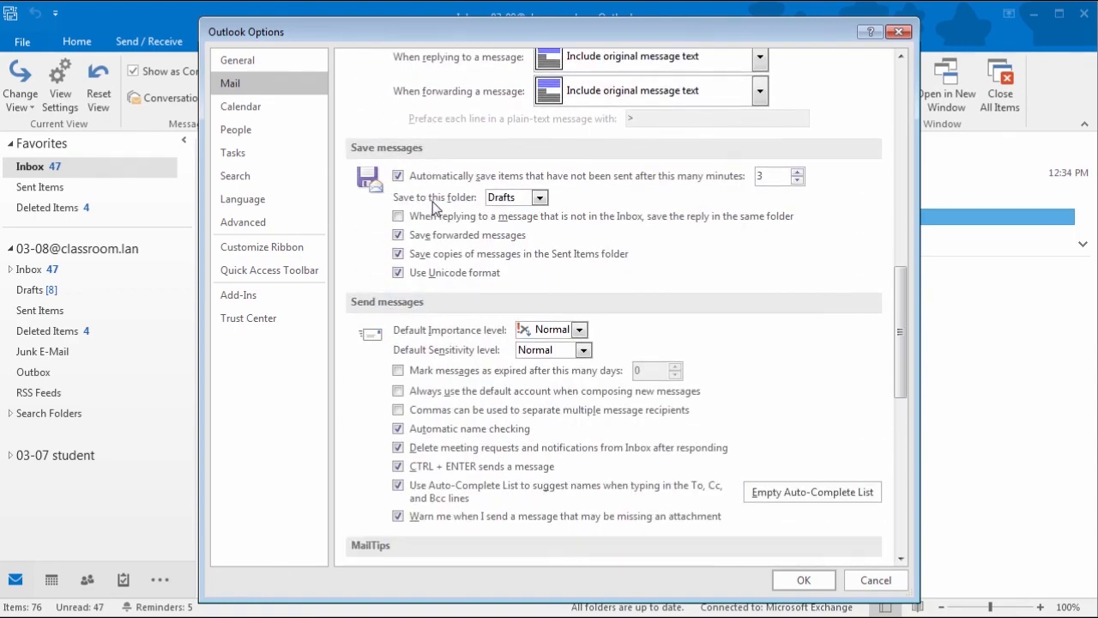
scroll(432, 202, "down", 14)
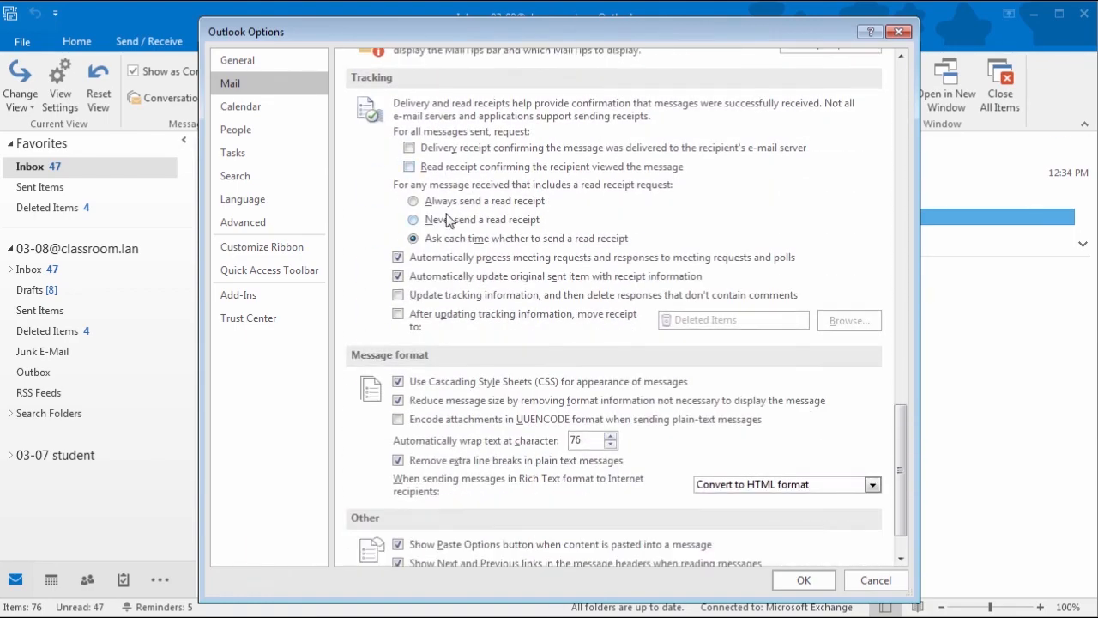
scroll(461, 223, "down", 2)
scroll(459, 257, "up", 5)
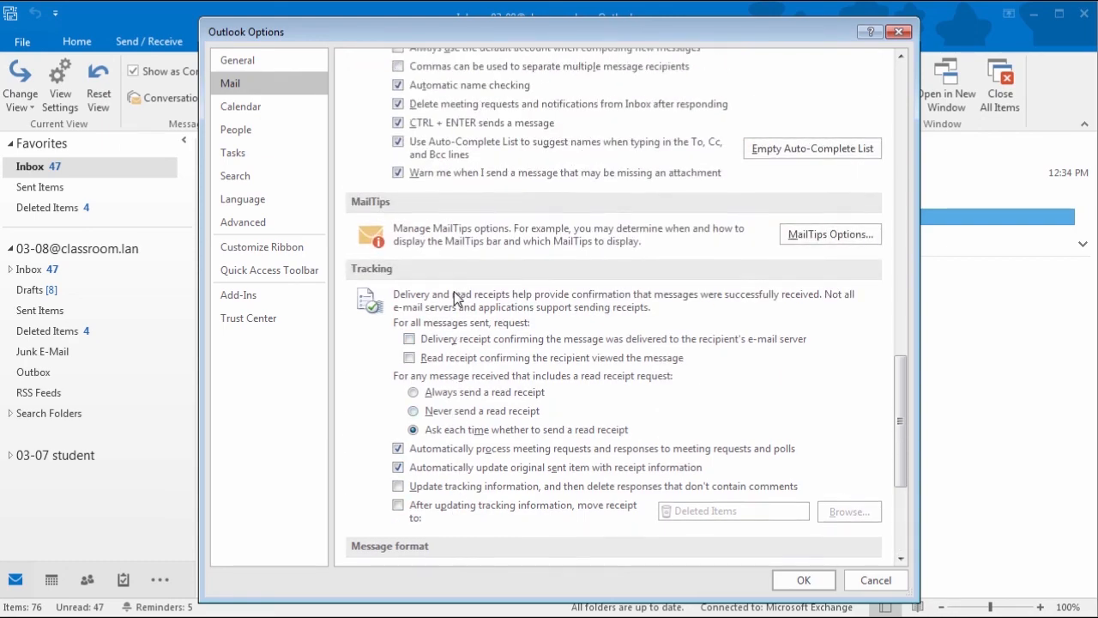
scroll(455, 297, "up", 18)
scroll(458, 296, "up", 7)
scroll(458, 296, "up", 3)
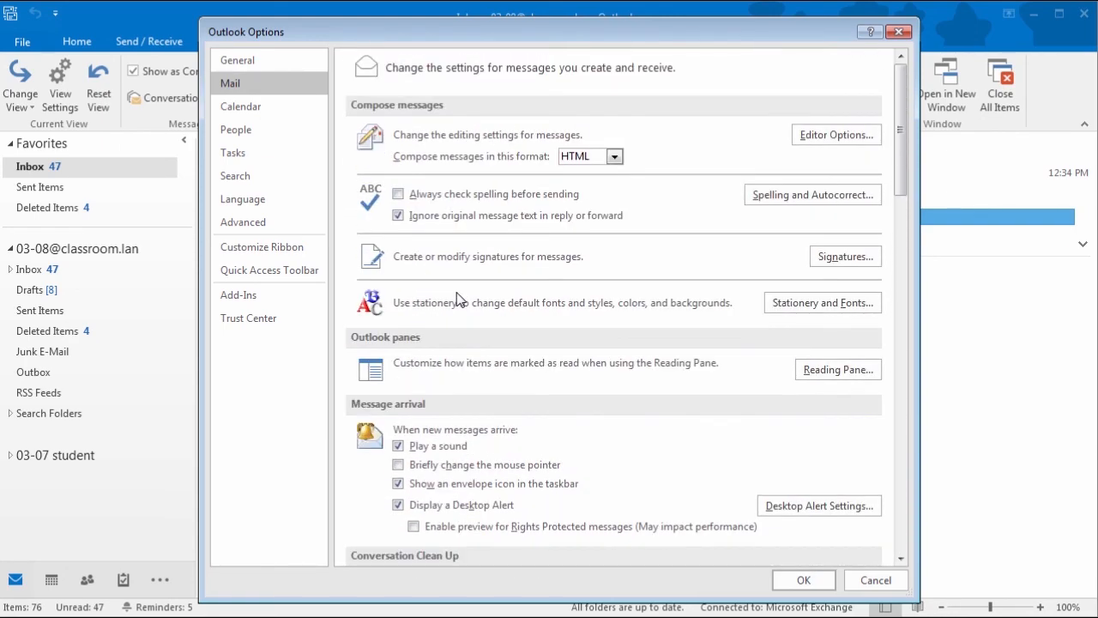
Step: Add (UTC-03:00) Buenos Aires as a second calendar time zone, save, and view the calendar
left_click(259, 108)
scroll(848, 384, "down", 9)
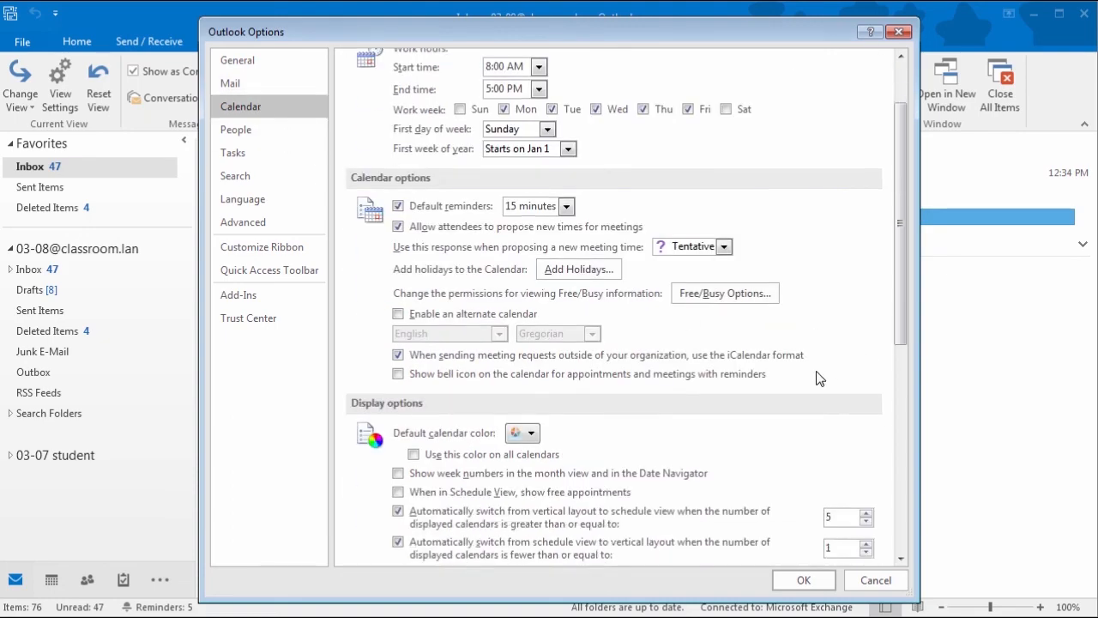
left_click(425, 383)
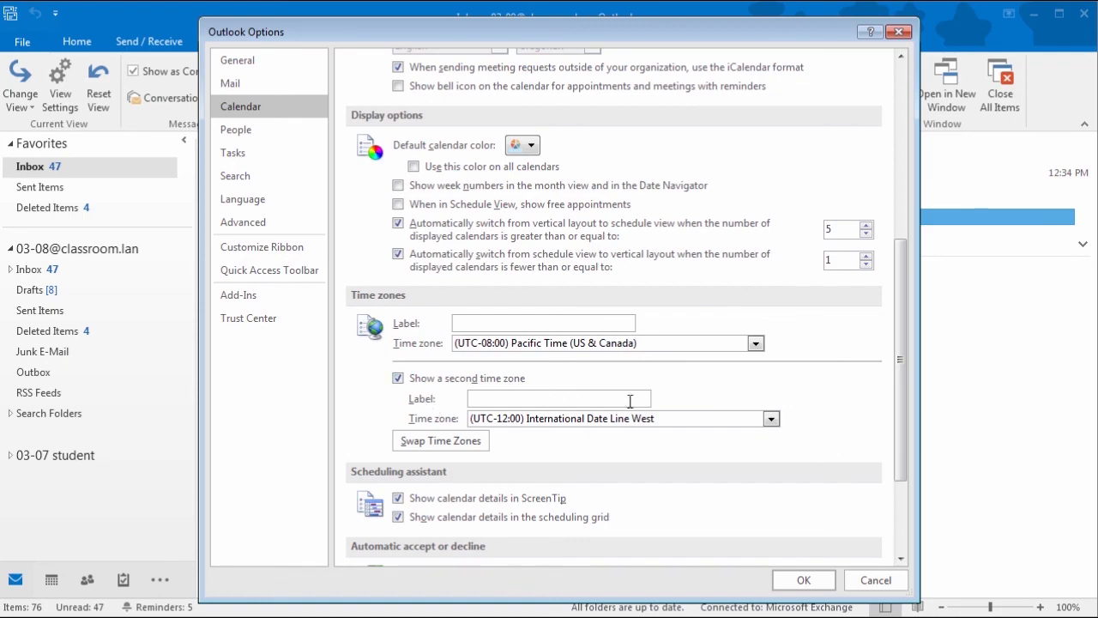
left_click(775, 420)
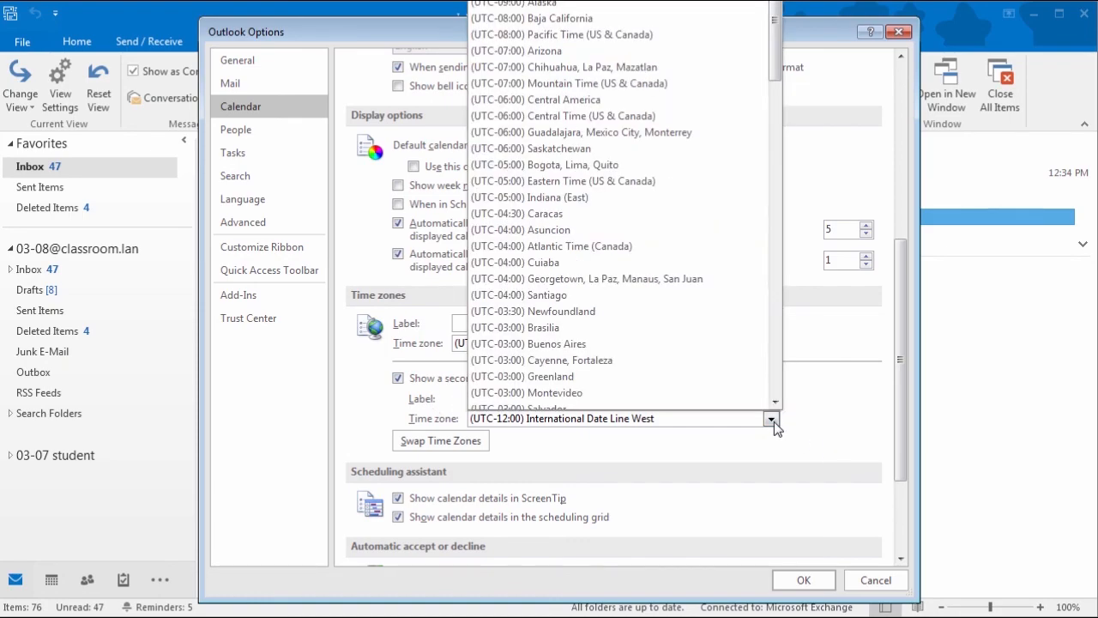
left_click(697, 343)
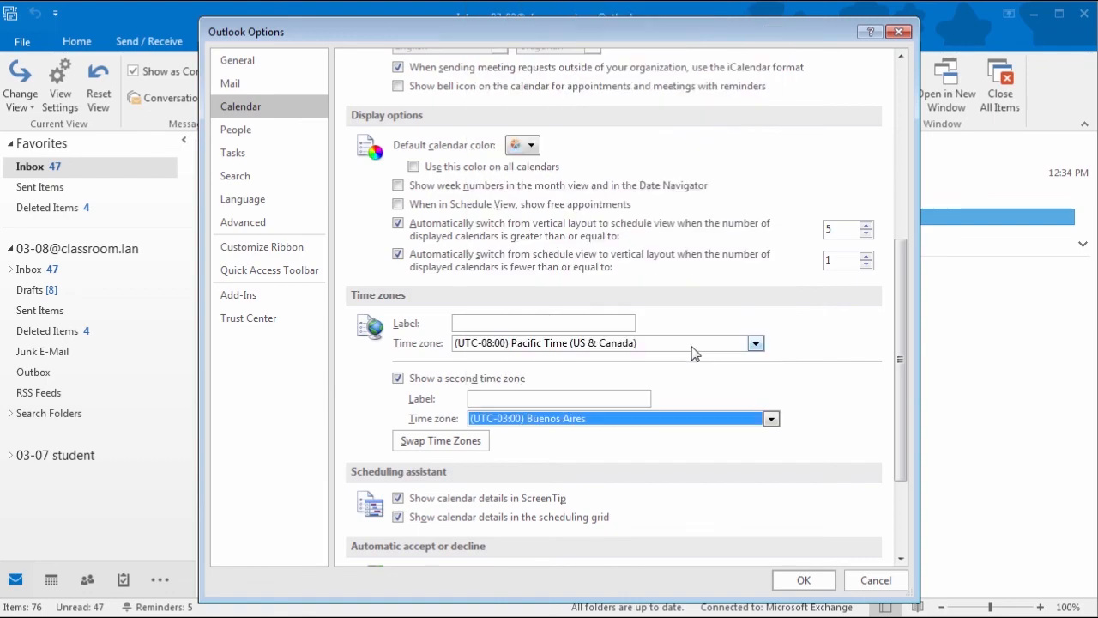
left_click(813, 580)
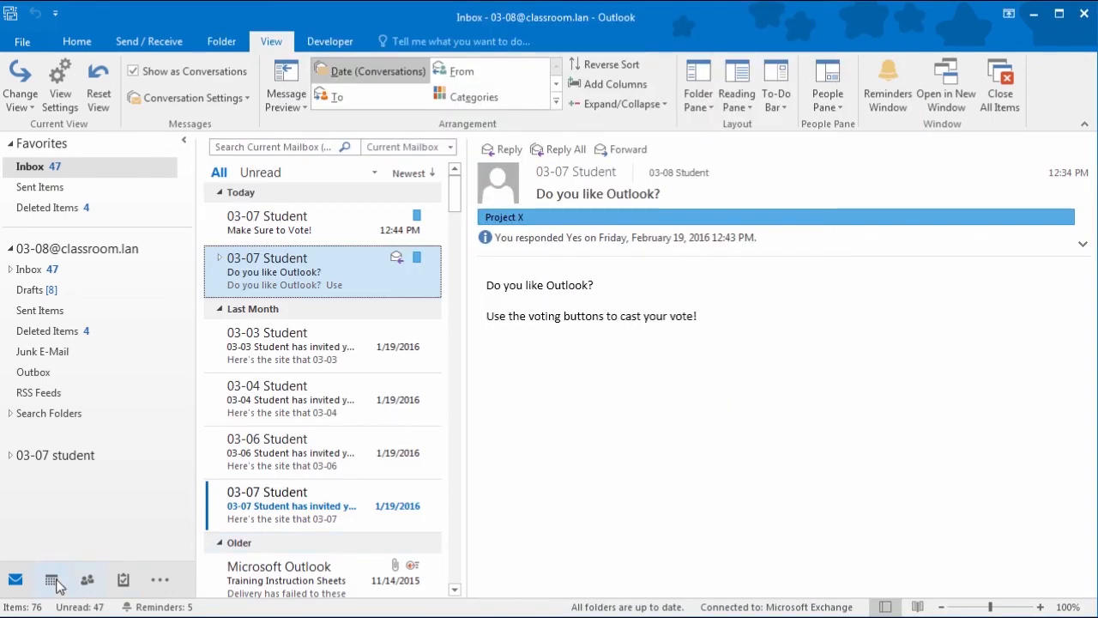
left_click(54, 579)
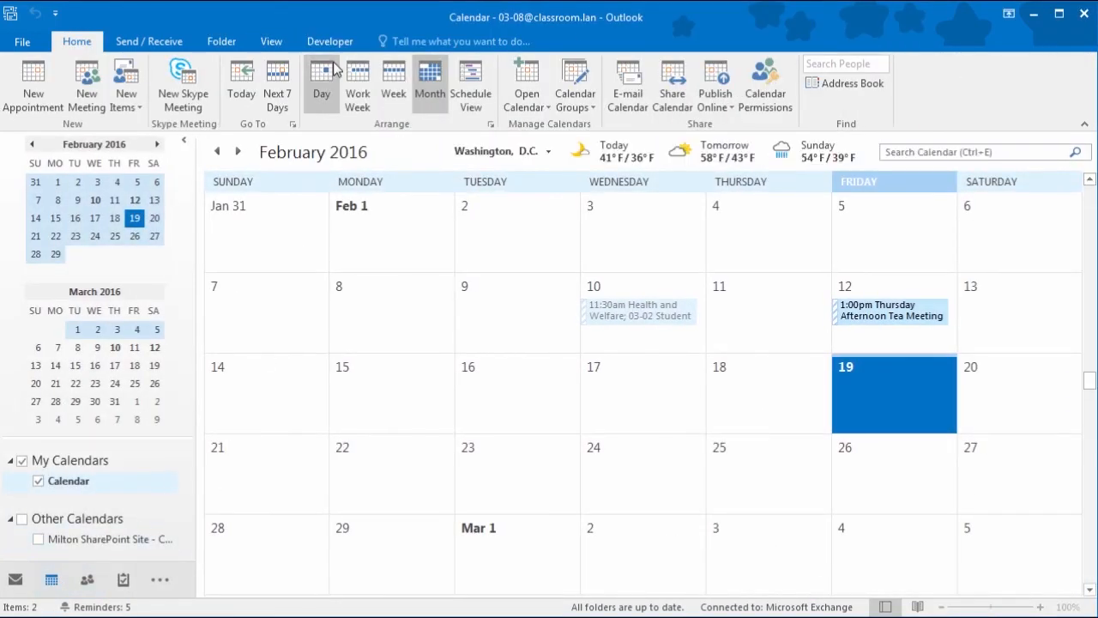
Step: Show February 19, 2016 in Day view, then go to the Account Information page
left_click(334, 77)
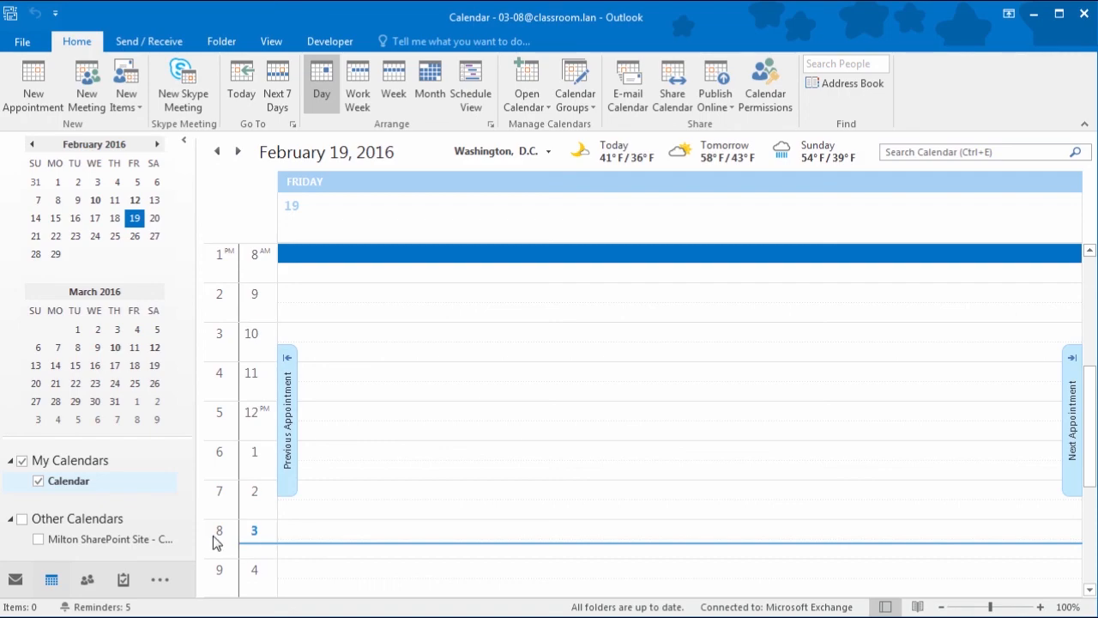
left_click(25, 41)
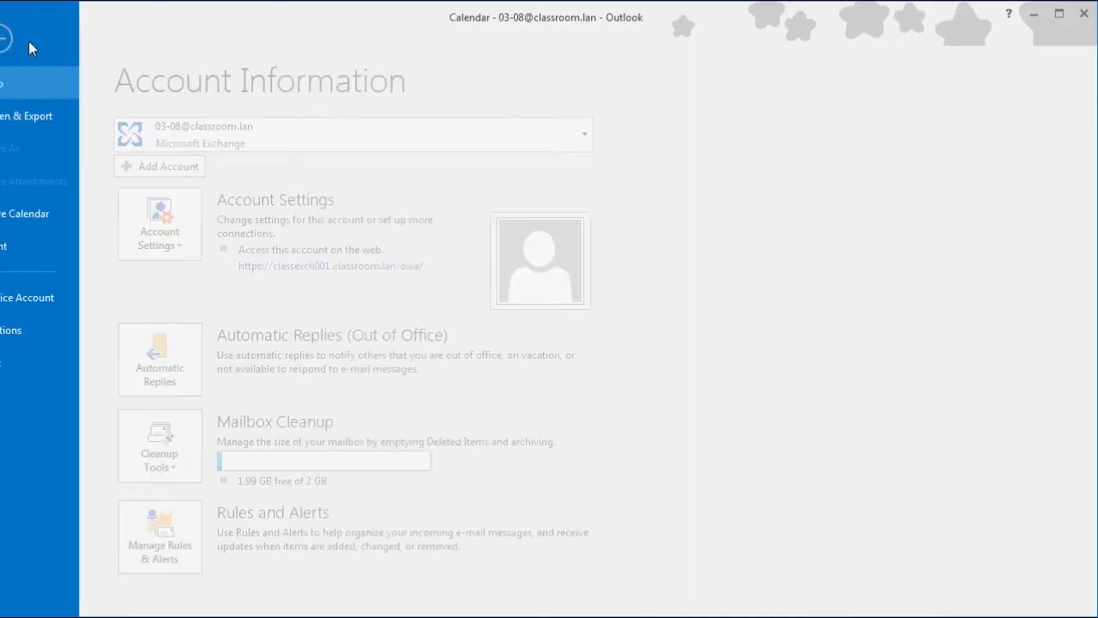
Step: Browse the Calendar, People and Tasks options, then set search results to Current mailbox
left_click(41, 330)
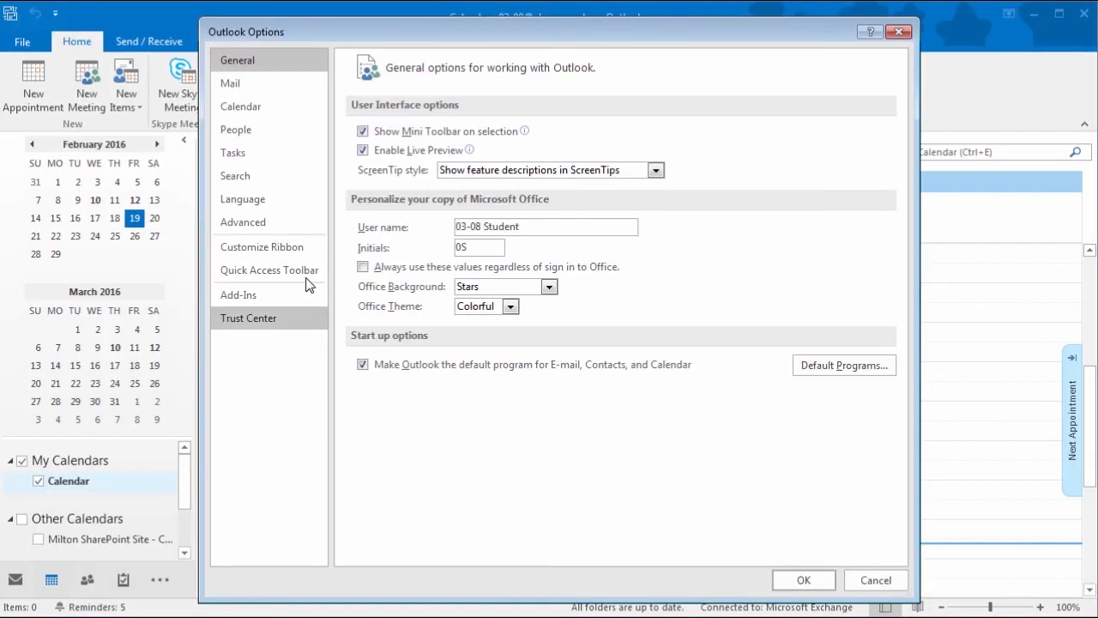
left_click(254, 108)
left_click(252, 129)
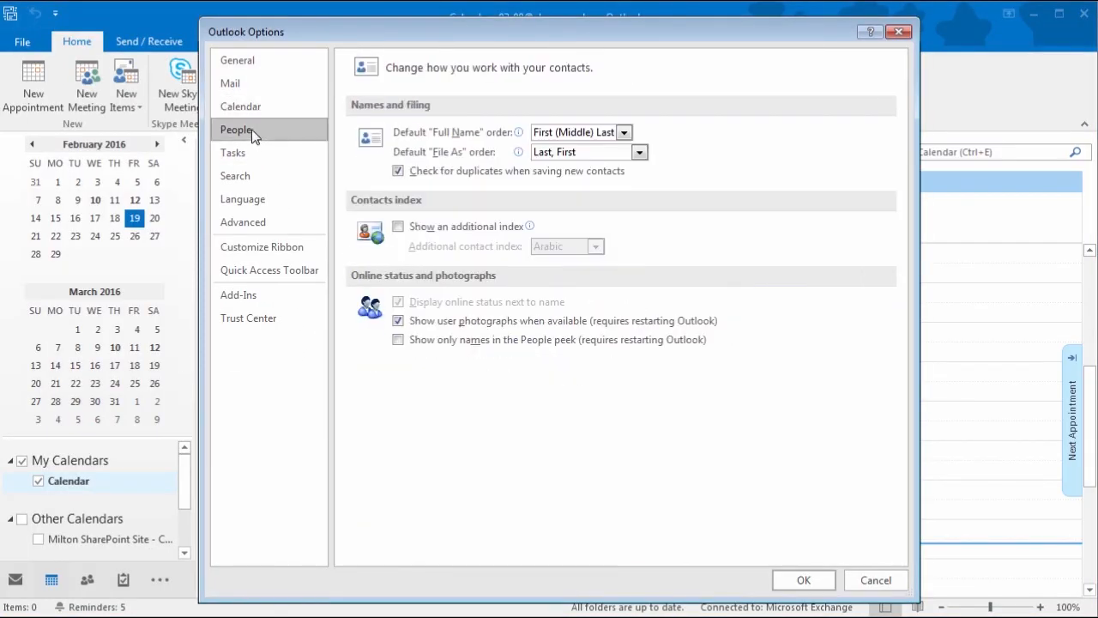
left_click(254, 151)
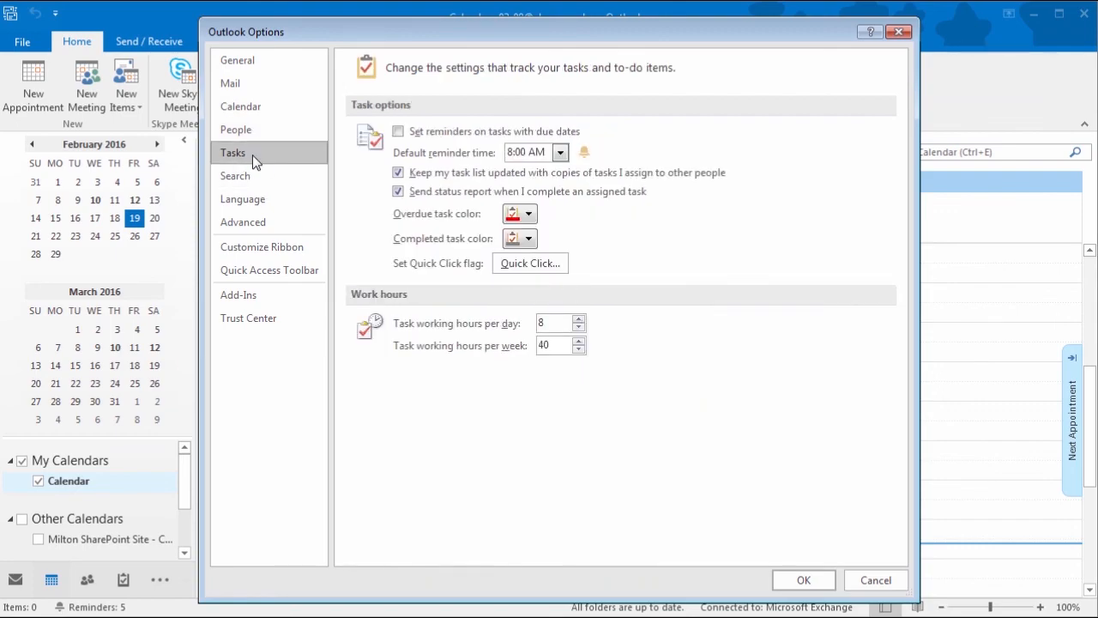
left_click(254, 177)
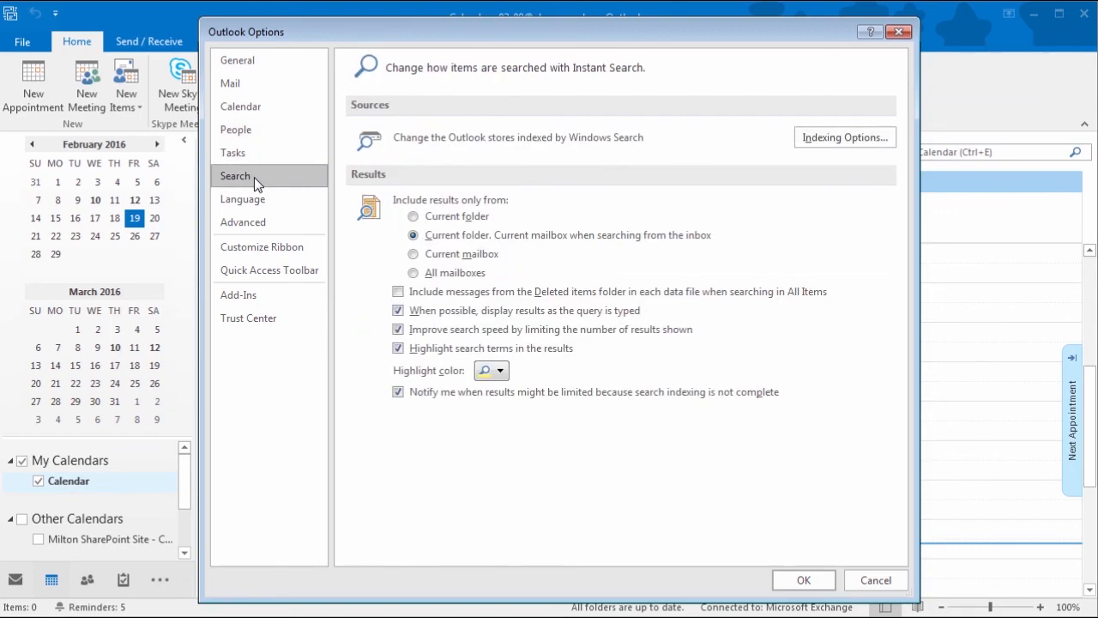
left_click(501, 372)
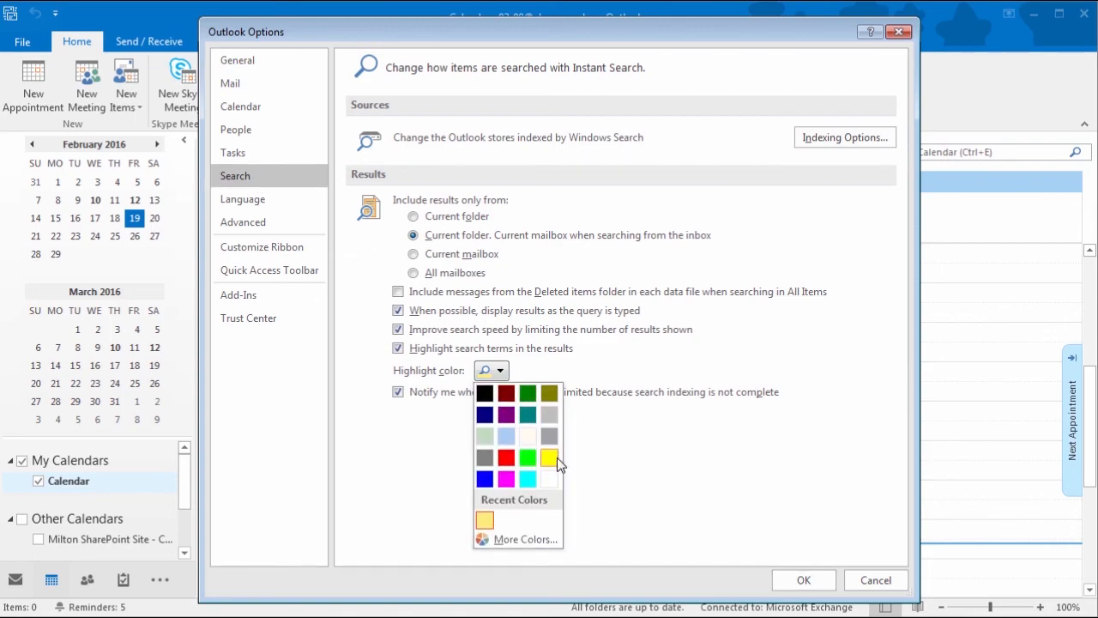
left_click(625, 440)
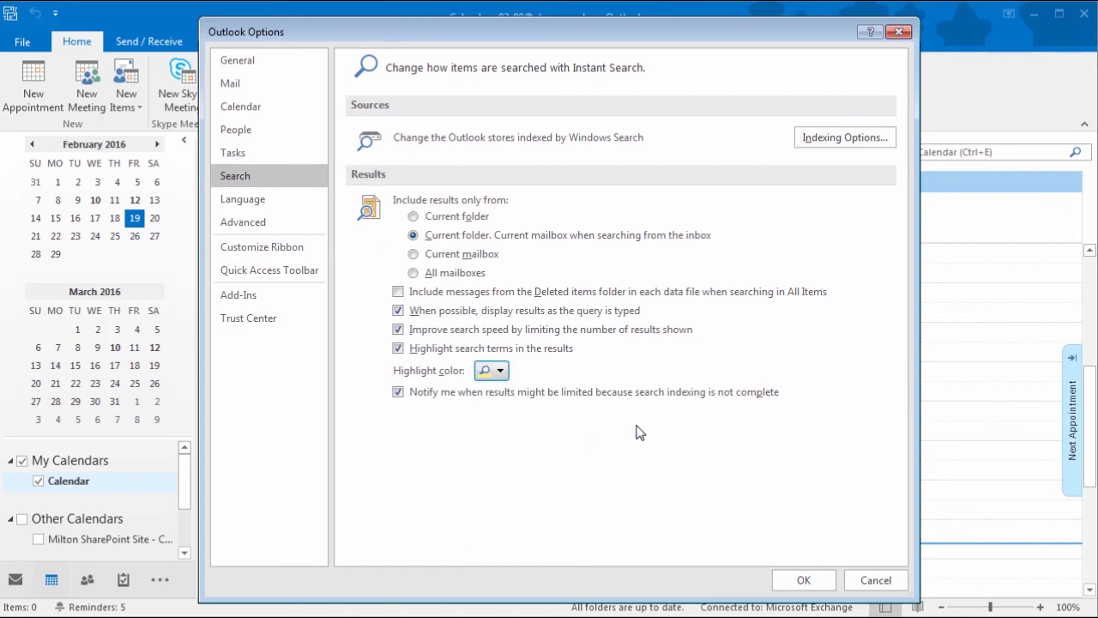
left_click(414, 254)
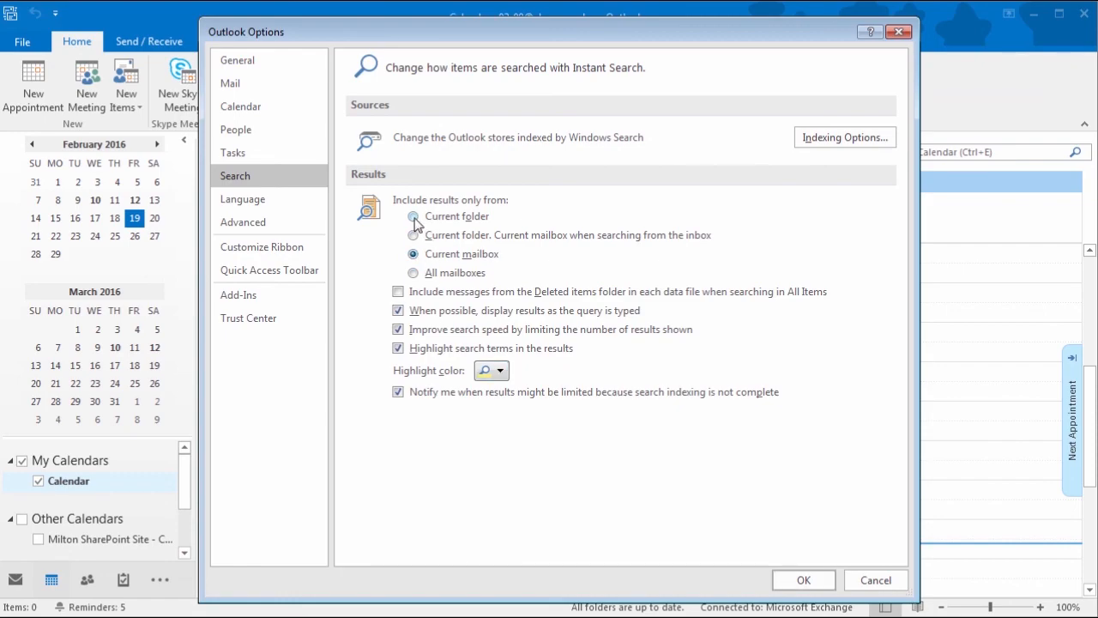
Step: Look through the Advanced settings, then close Outlook Options with OK
left_click(268, 224)
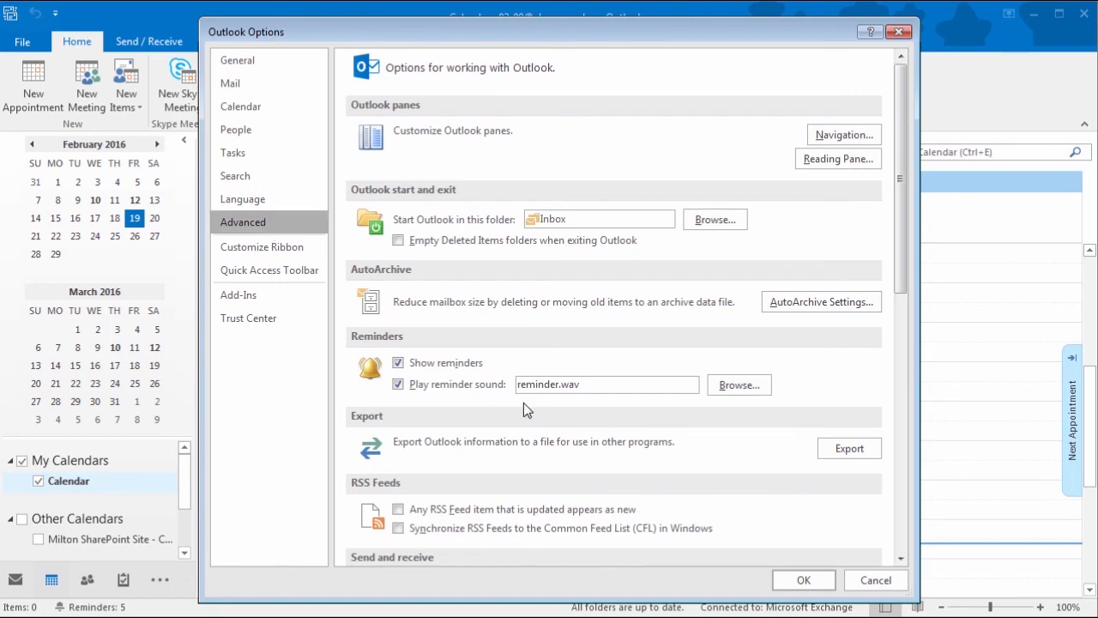
scroll(523, 404, "down", 2)
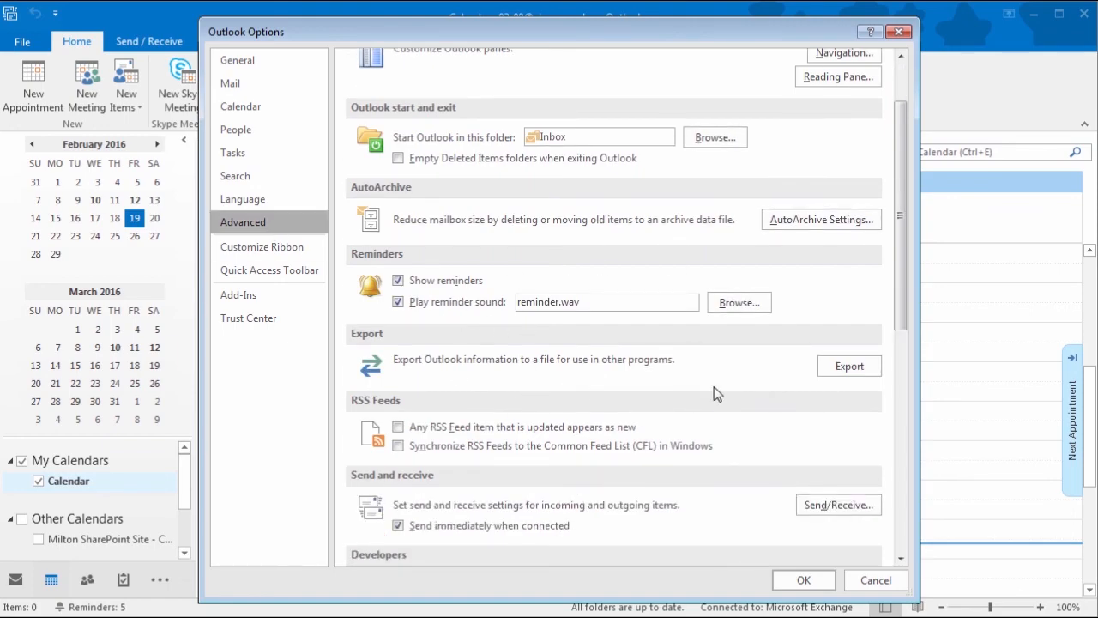
scroll(718, 394, "down", 3)
scroll(718, 394, "down", 4)
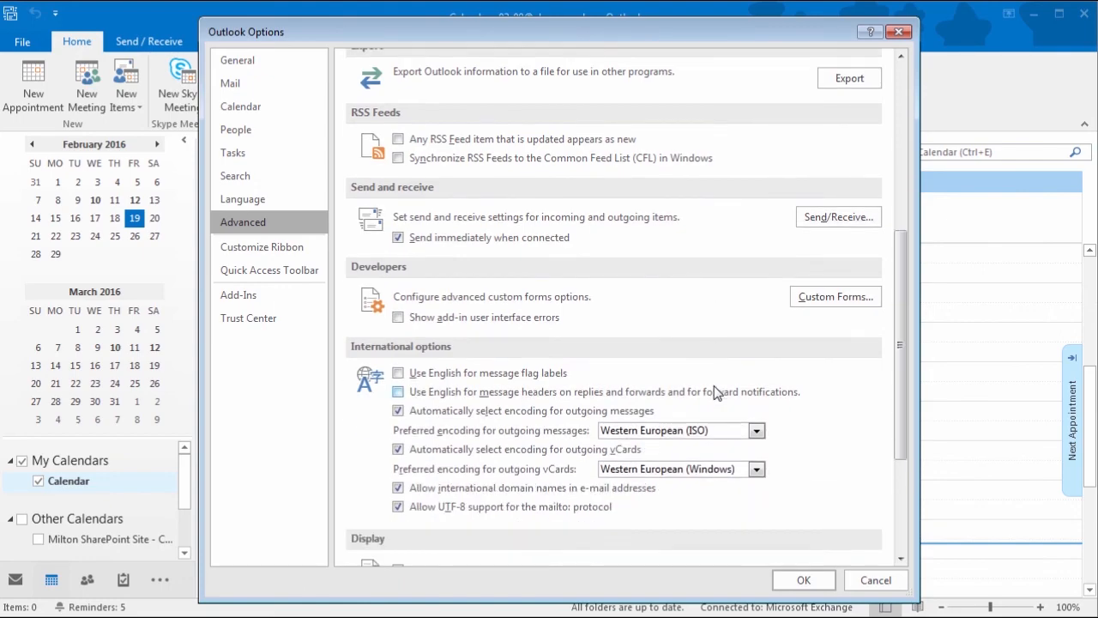
scroll(714, 387, "up", 9)
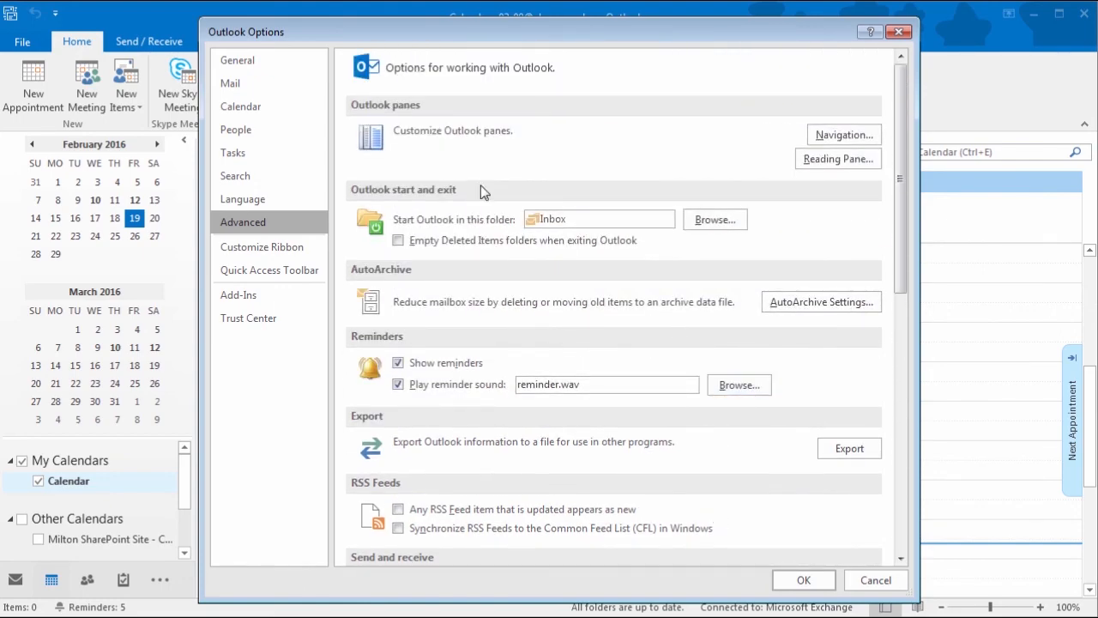
left_click(238, 59)
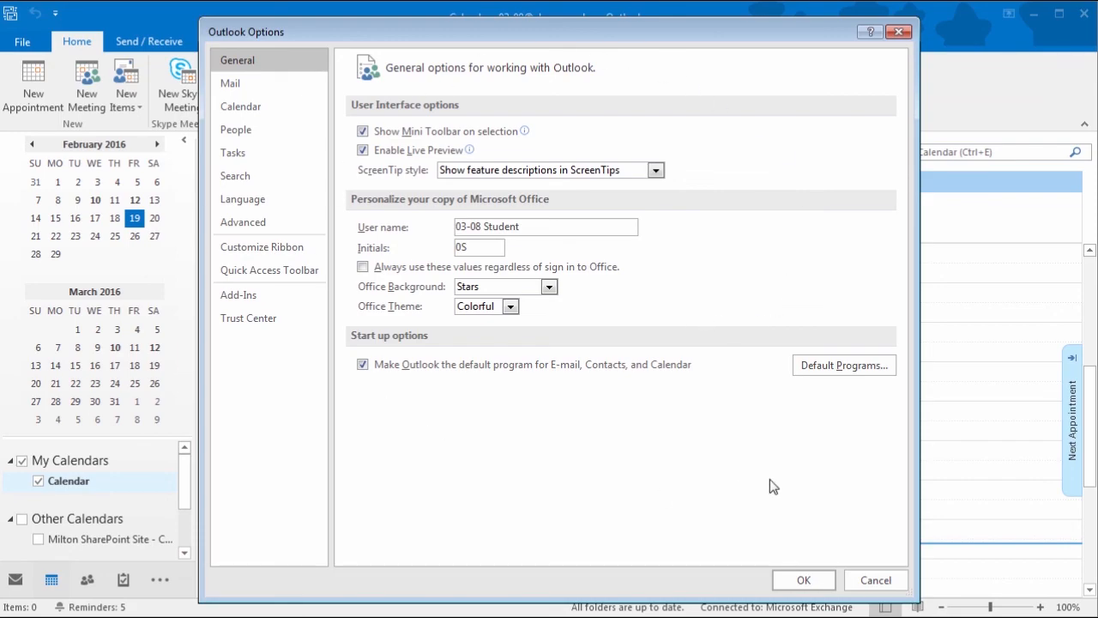
left_click(804, 580)
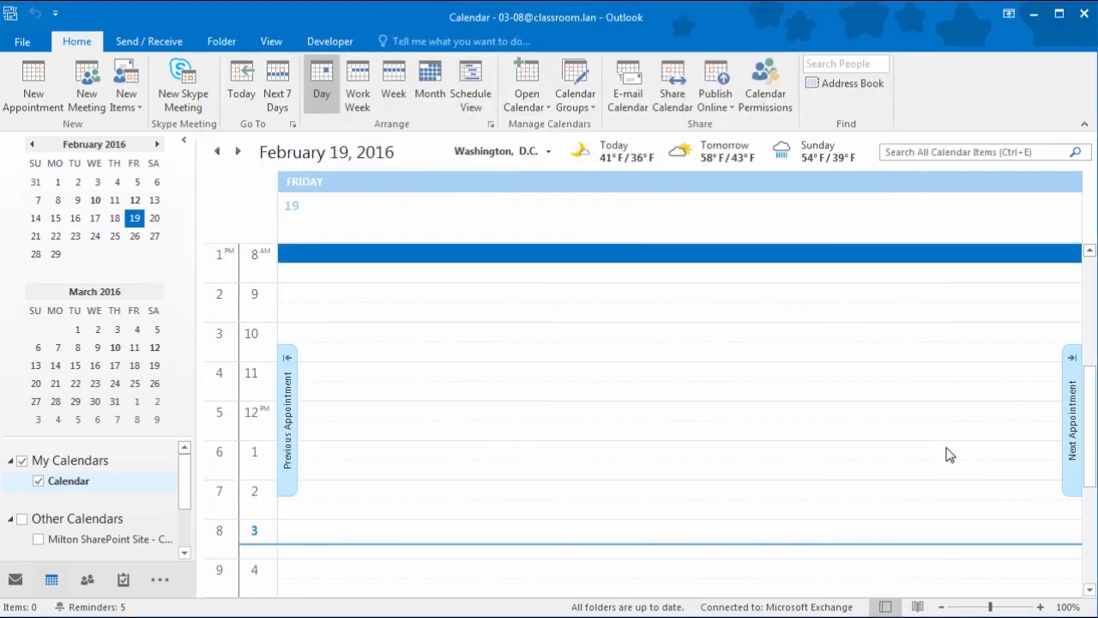